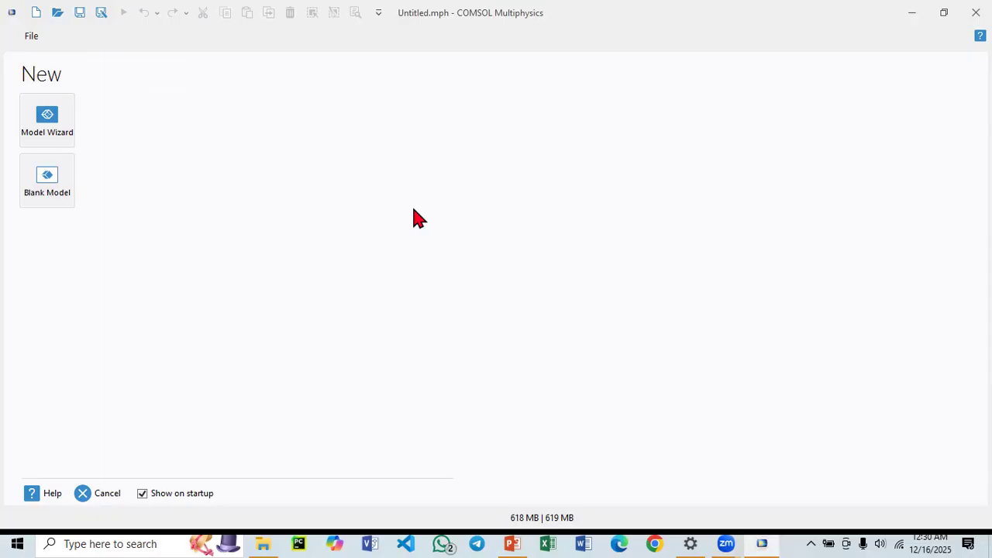
# Start a new model with the Model Wizard using a 1D space dimension.
pyautogui.click(943, 11)
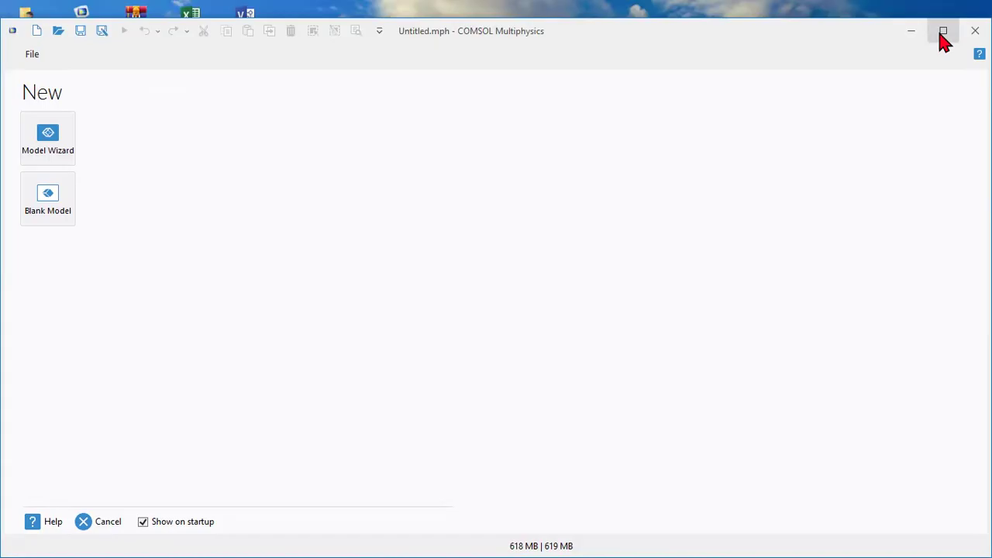
pyautogui.click(941, 32)
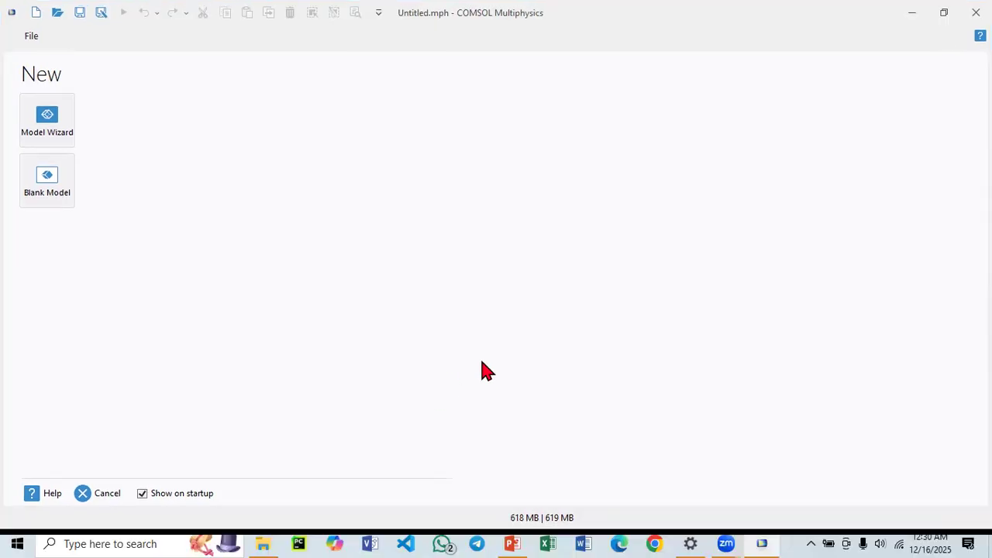
pyautogui.click(56, 132)
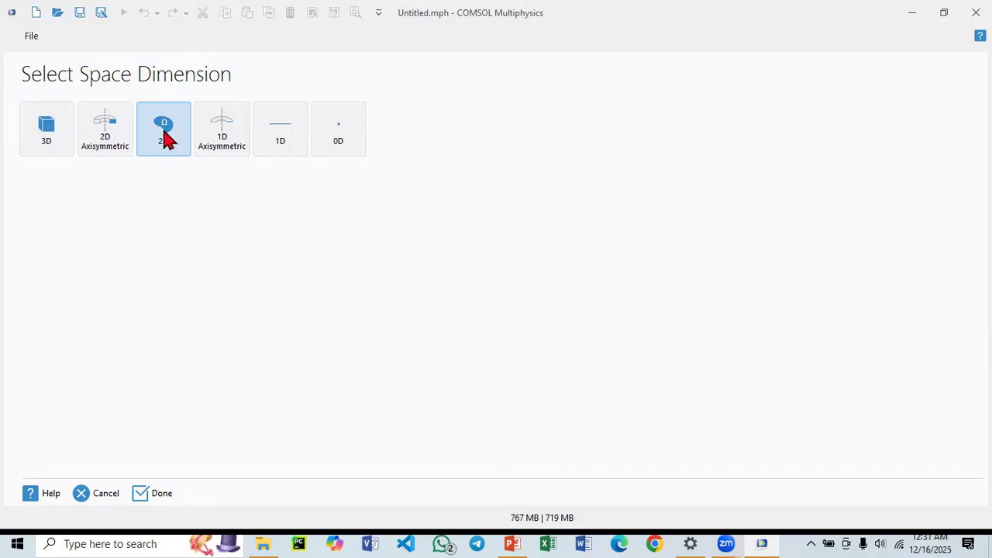
pyautogui.click(275, 147)
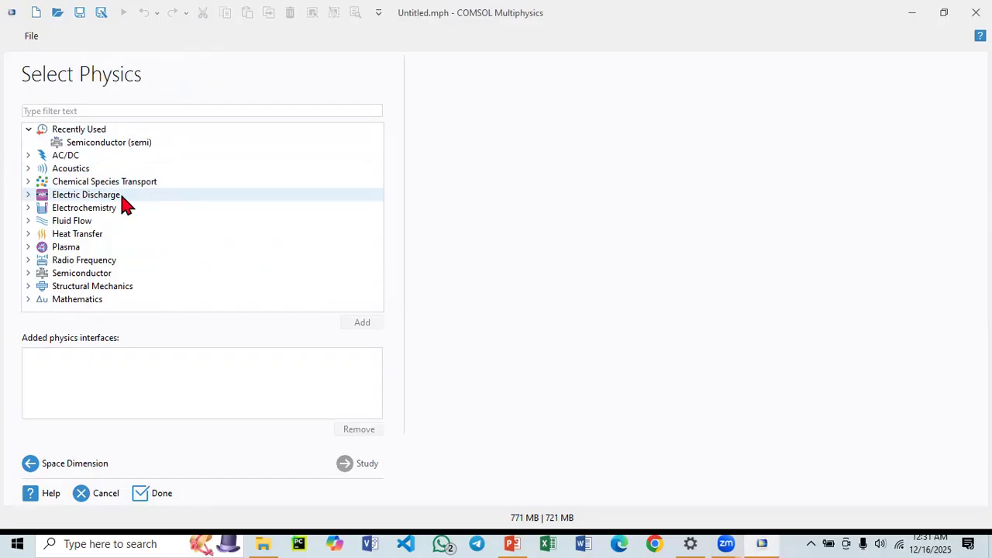
# Add the Semiconductor (semi) physics interface with a Semiconductor Equilibrium study and finish the wizard.
pyautogui.click(28, 273)
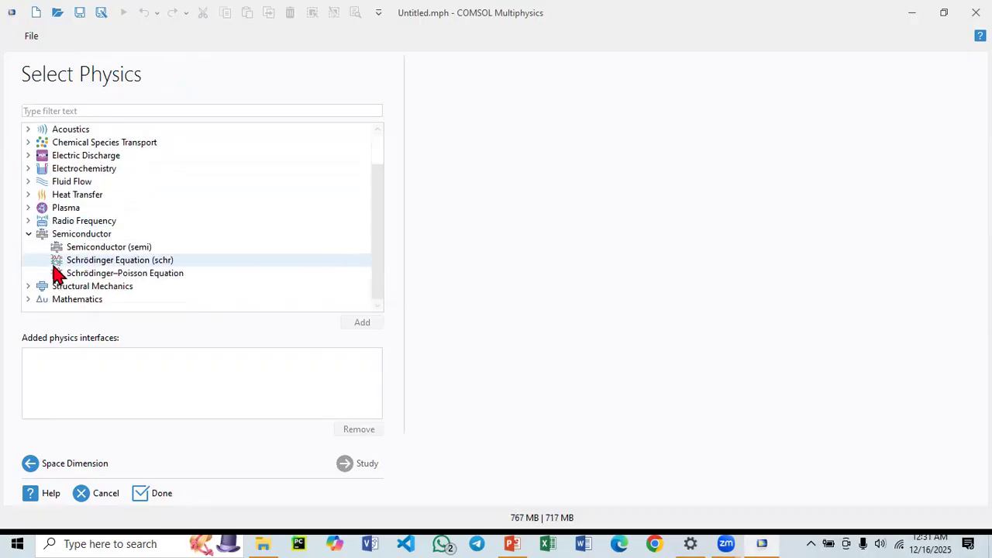
pyautogui.click(116, 250)
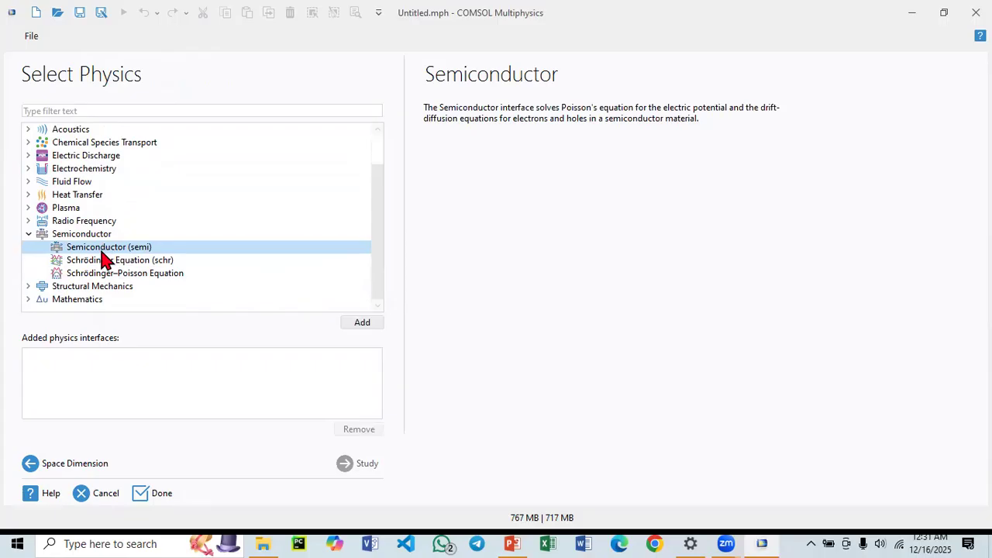
pyautogui.click(361, 325)
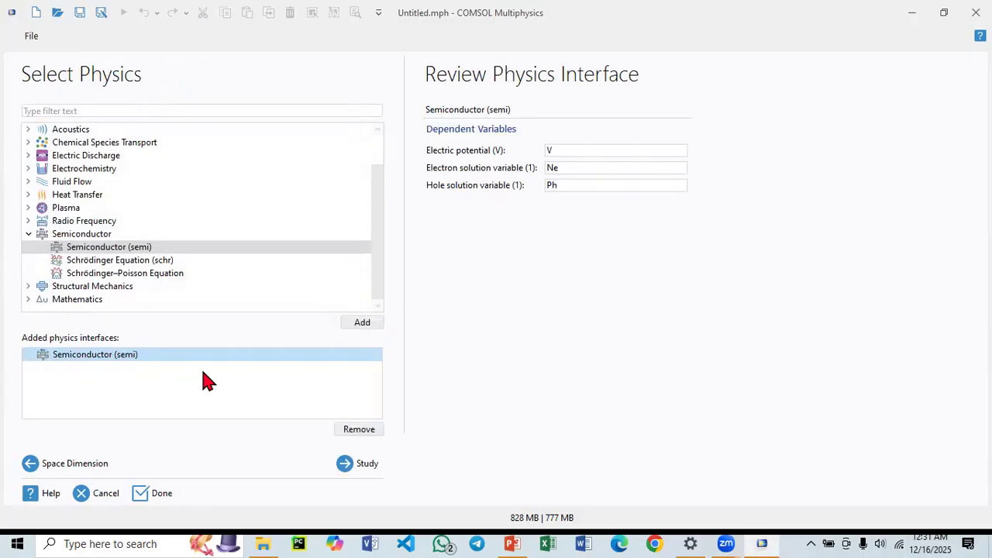
pyautogui.click(347, 469)
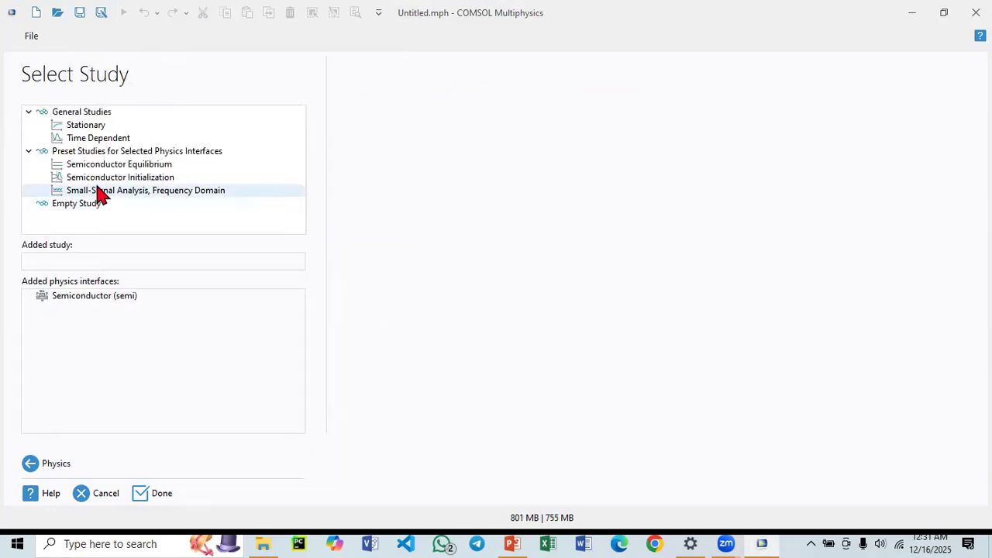
pyautogui.click(146, 165)
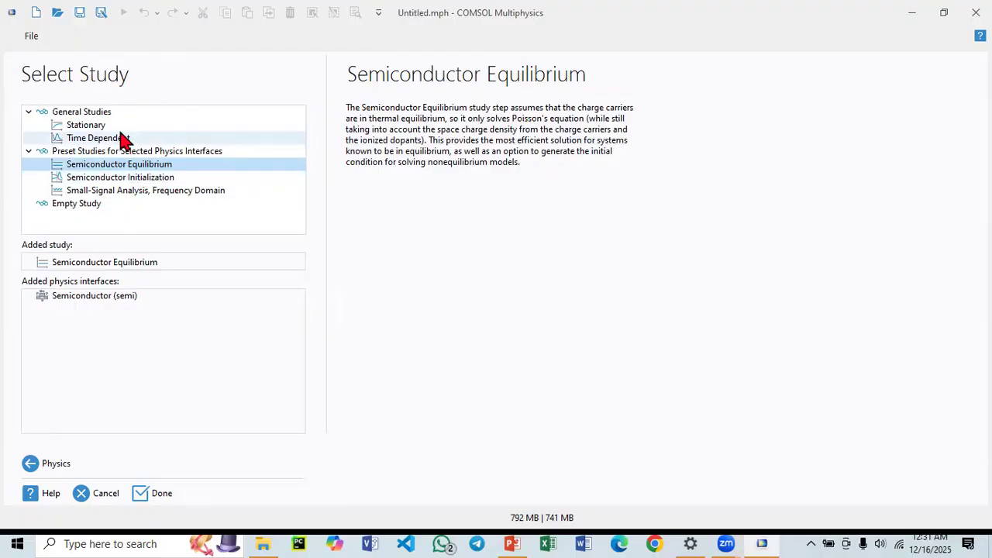
pyautogui.doubleClick(155, 164)
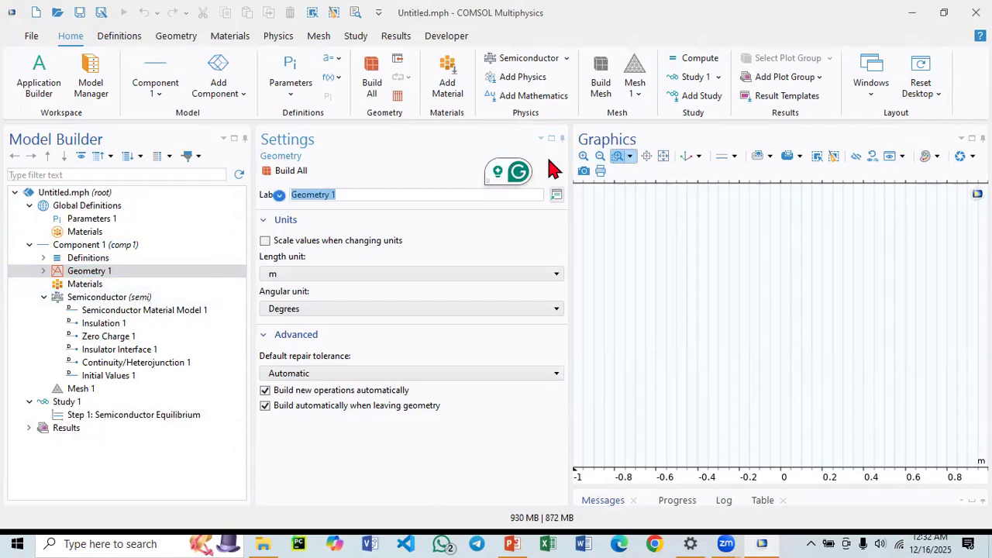
# Set the geometry's length unit to µm.
pyautogui.click(87, 271)
pyautogui.click(44, 271)
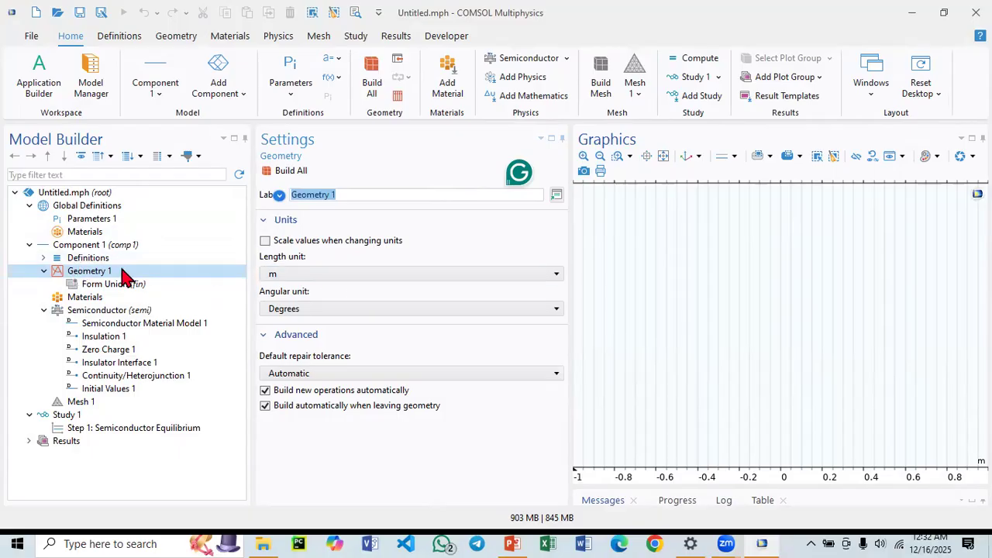
pyautogui.click(317, 280)
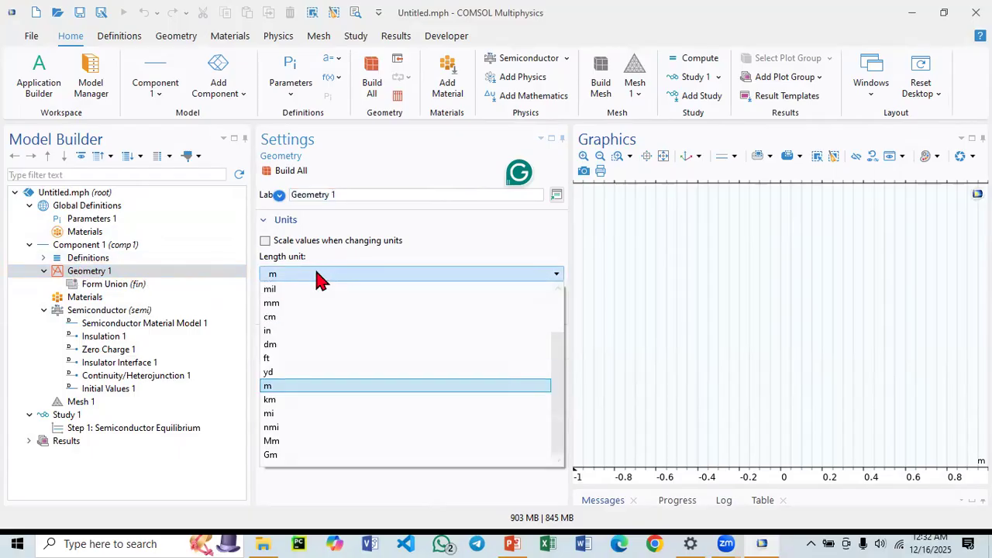
pyautogui.scroll(2, 279, 337)
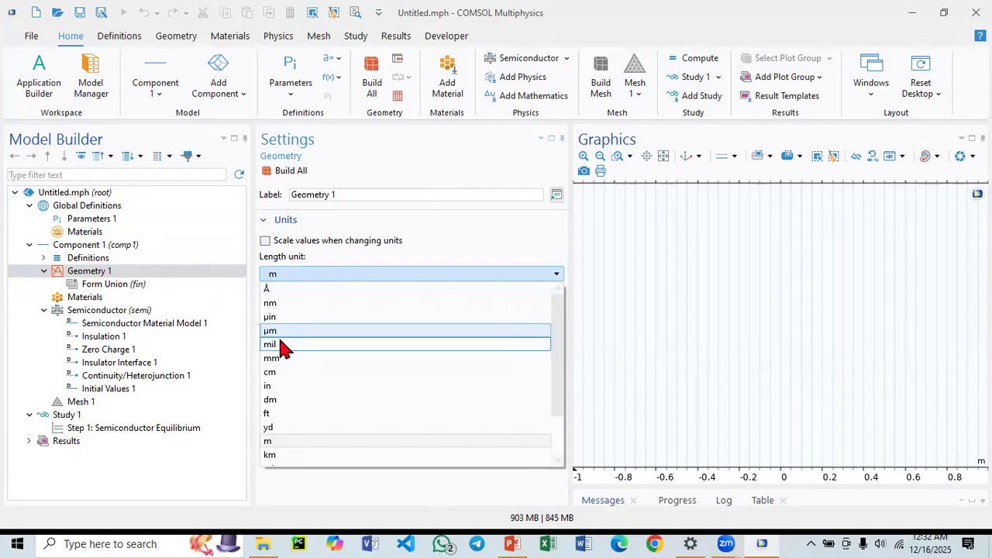
pyautogui.click(281, 331)
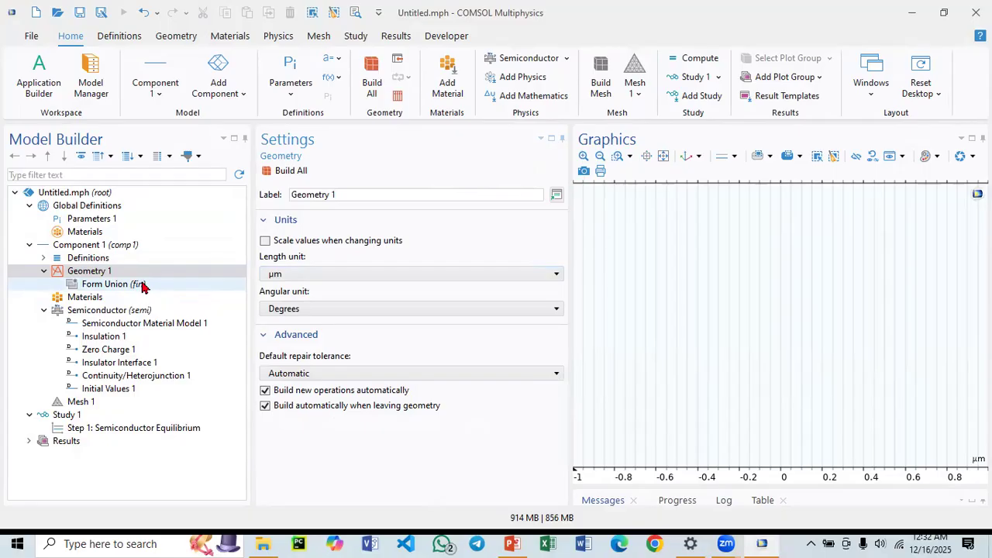
# Add an Interval to the geometry and set its second coordinate to .5 µm.
pyautogui.rightClick(97, 275)
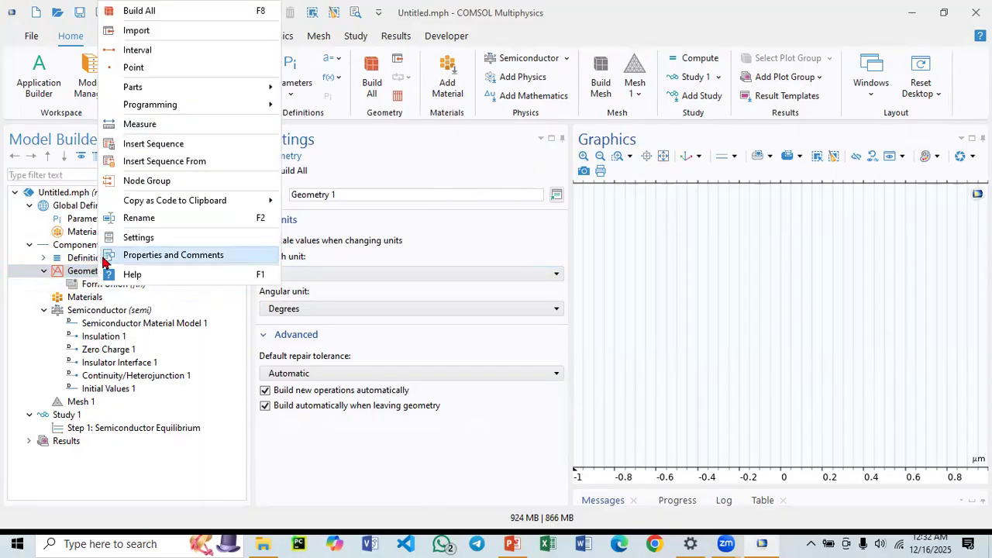
pyautogui.click(152, 55)
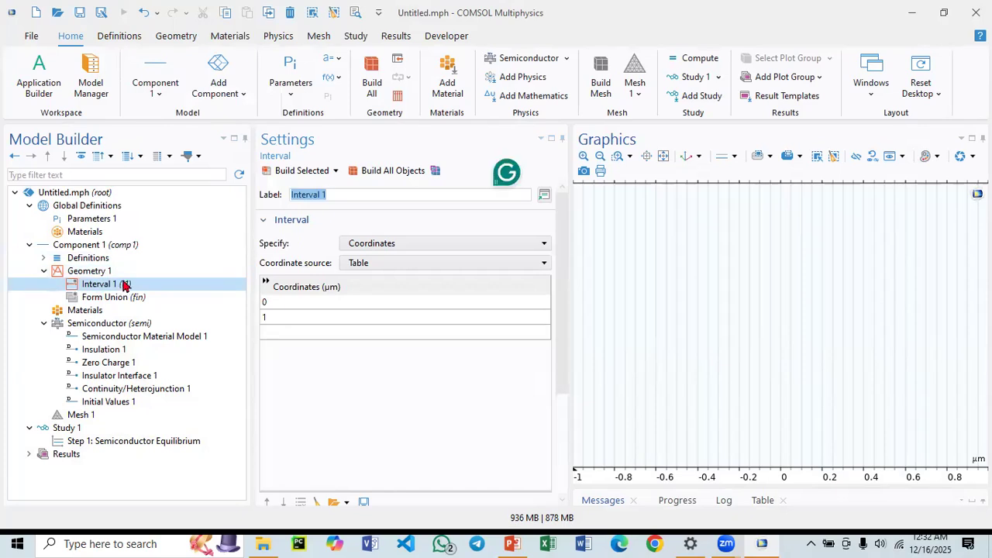
pyautogui.click(290, 303)
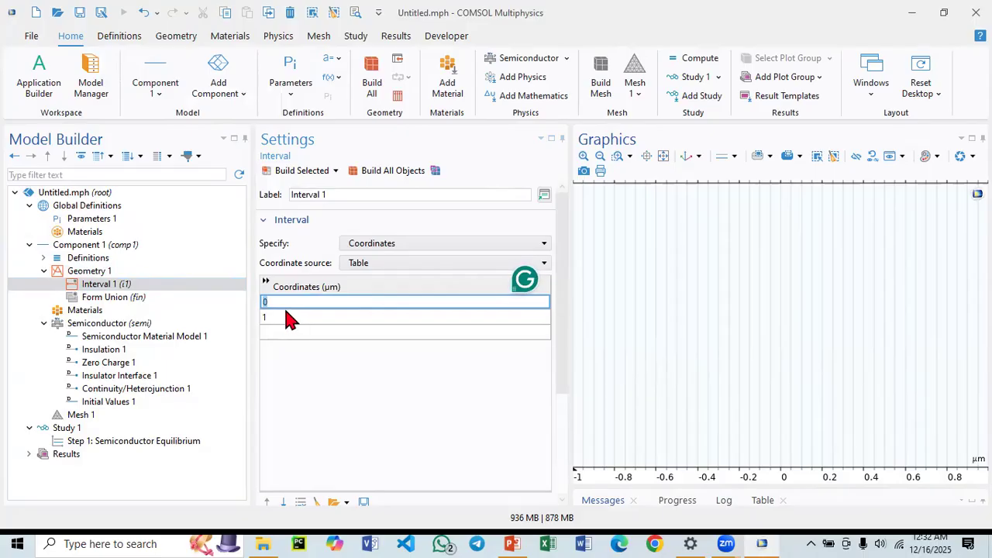
pyautogui.click(283, 317)
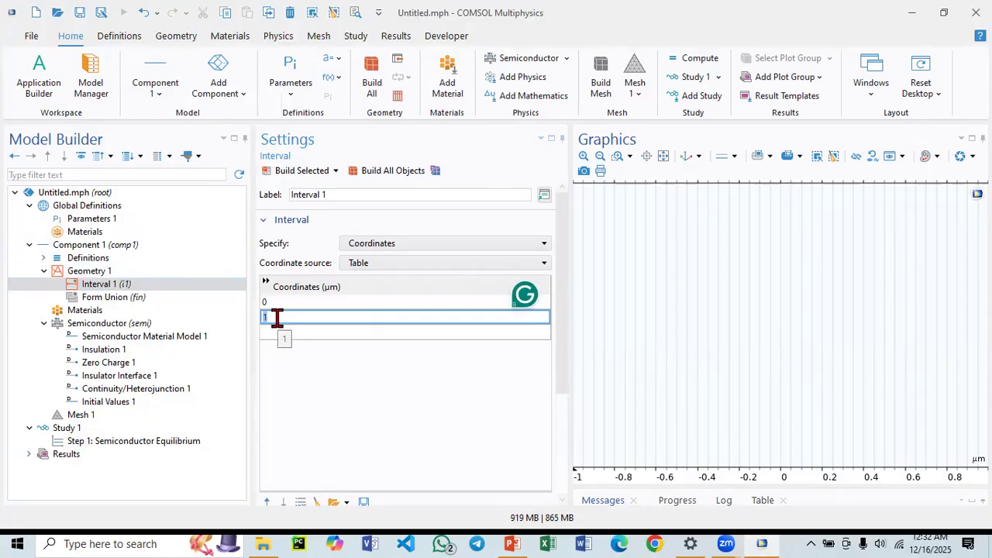
pyautogui.write('.5')
# Add a third interval coordinate of 1 µm, build the interval and zoom to fit it.
pyautogui.click(291, 332)
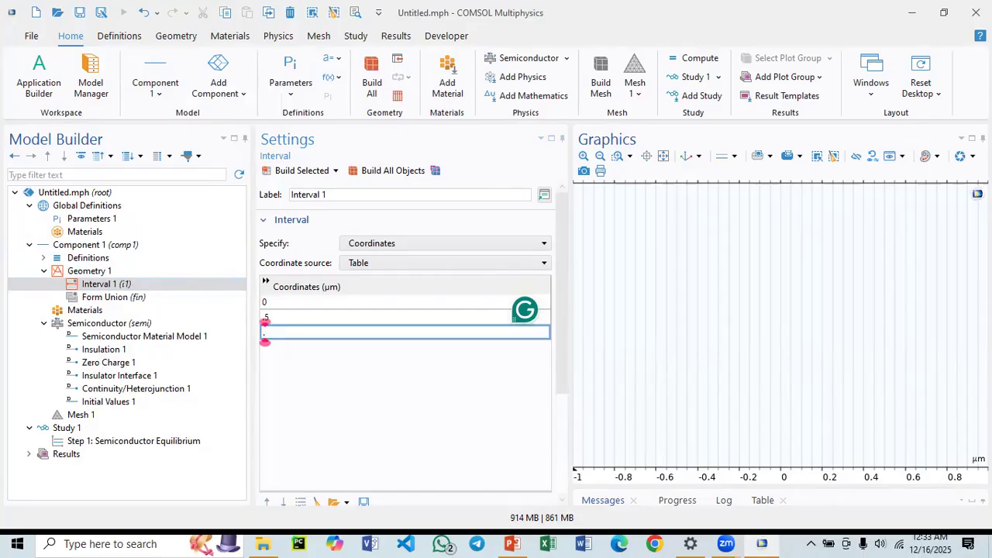
pyautogui.write('.5')
pyautogui.click(303, 172)
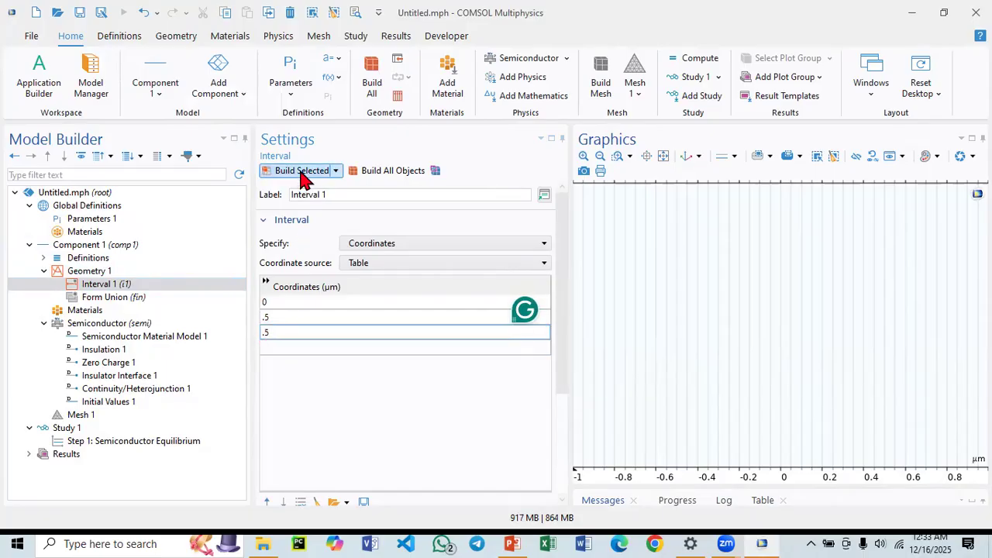
pyautogui.click(285, 331)
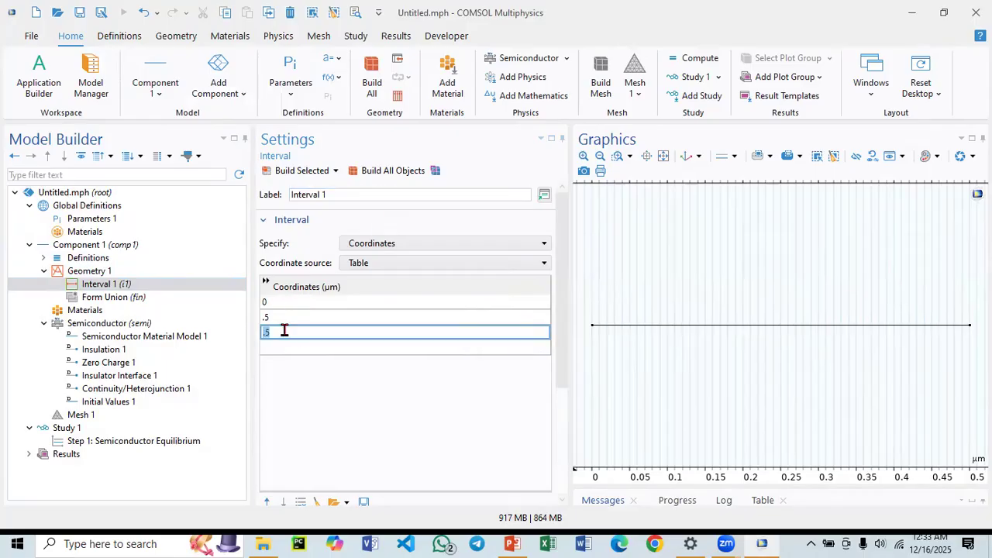
pyautogui.write('1')
pyautogui.click(299, 171)
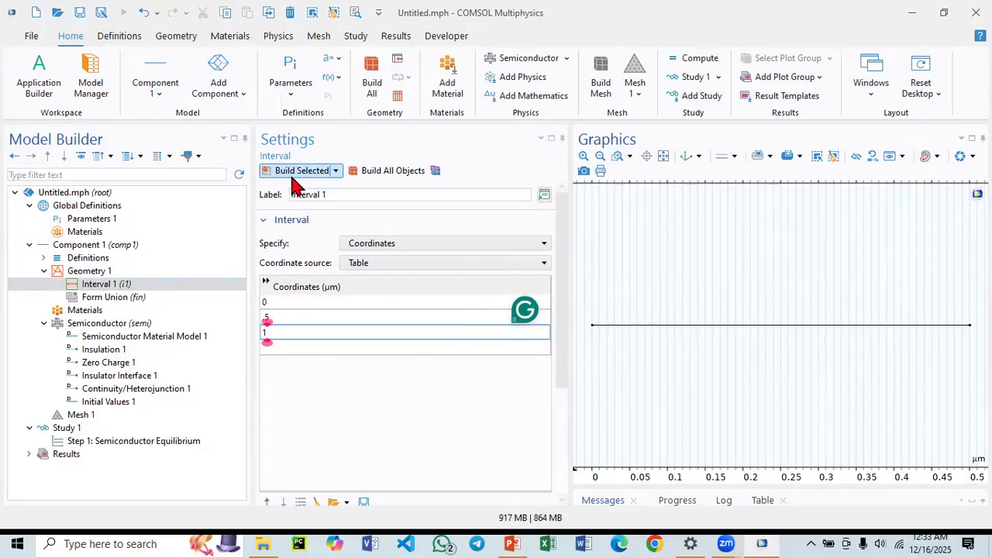
pyautogui.click(662, 155)
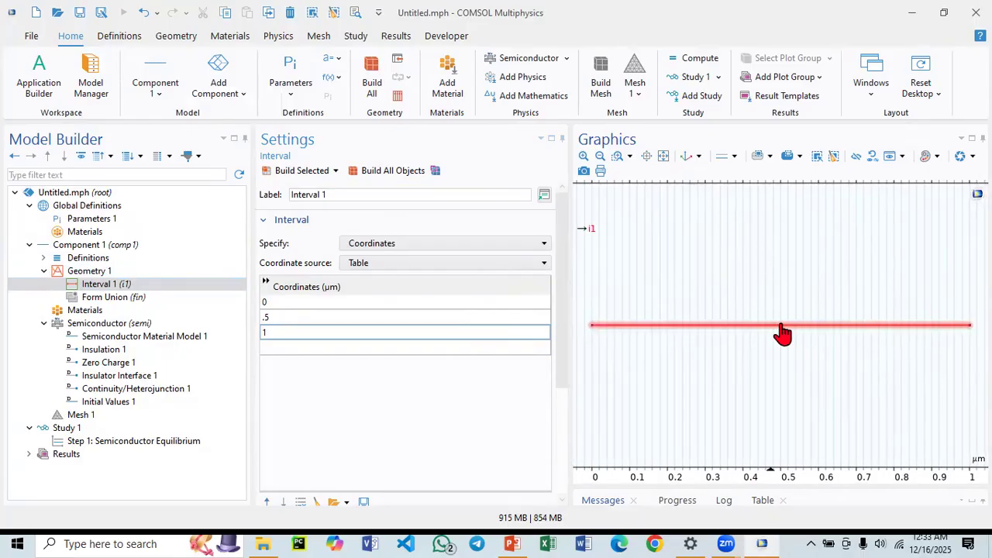
# Open the material library to add a material to the component's Materials node.
pyautogui.click(114, 289)
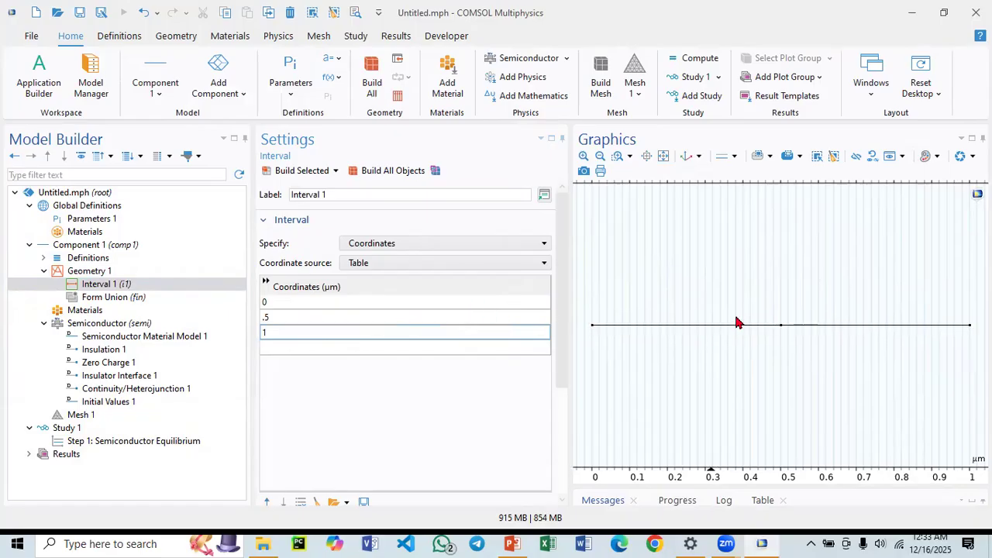
pyautogui.click(124, 316)
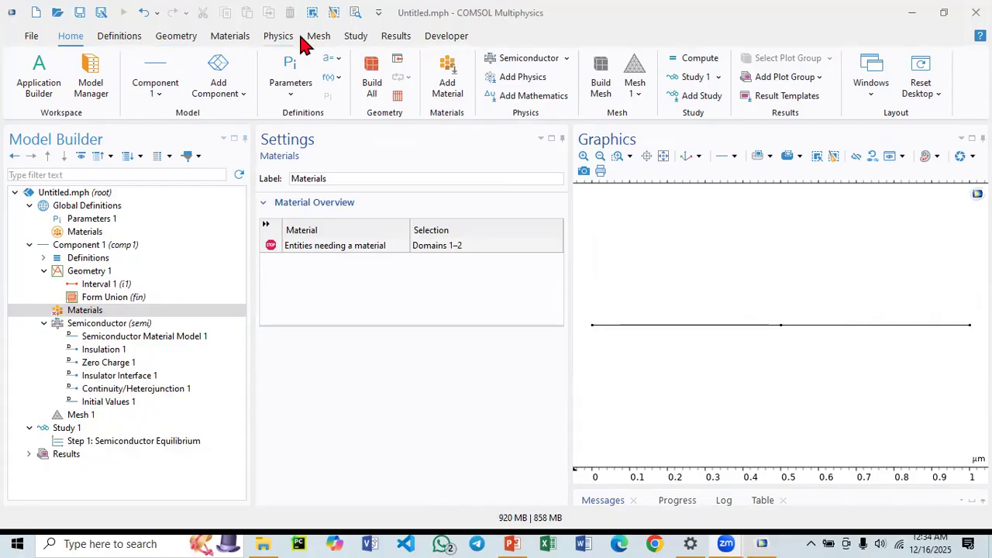
pyautogui.click(240, 36)
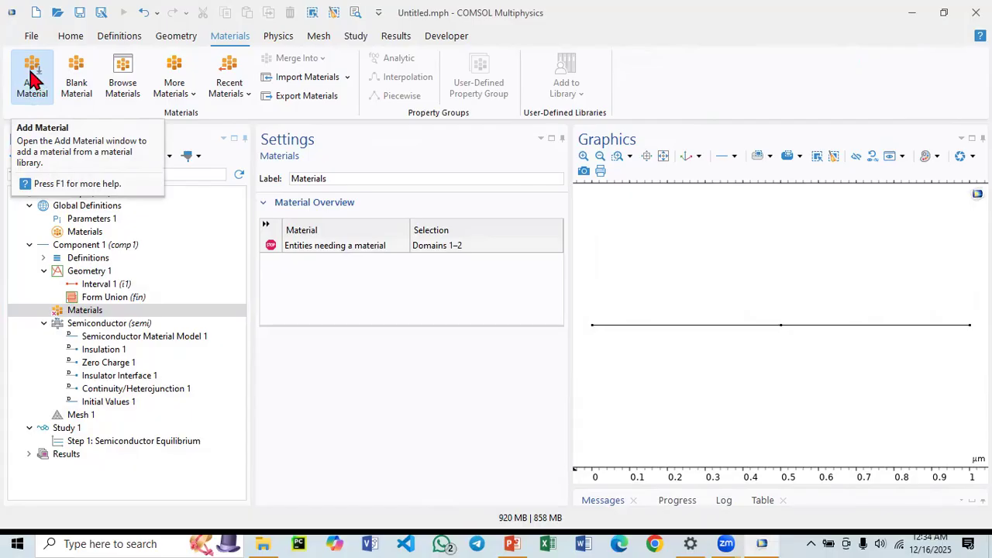
pyautogui.rightClick(93, 314)
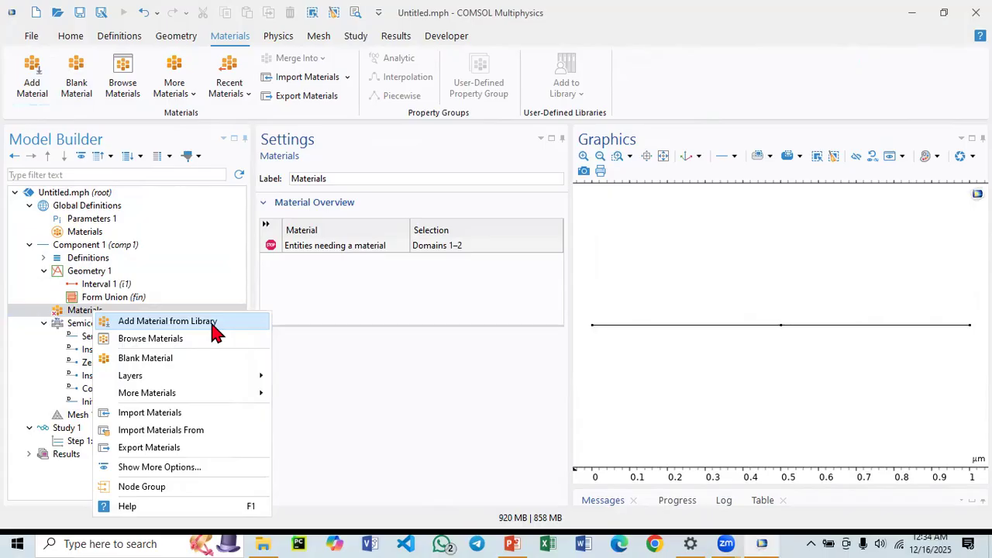
pyautogui.click(186, 325)
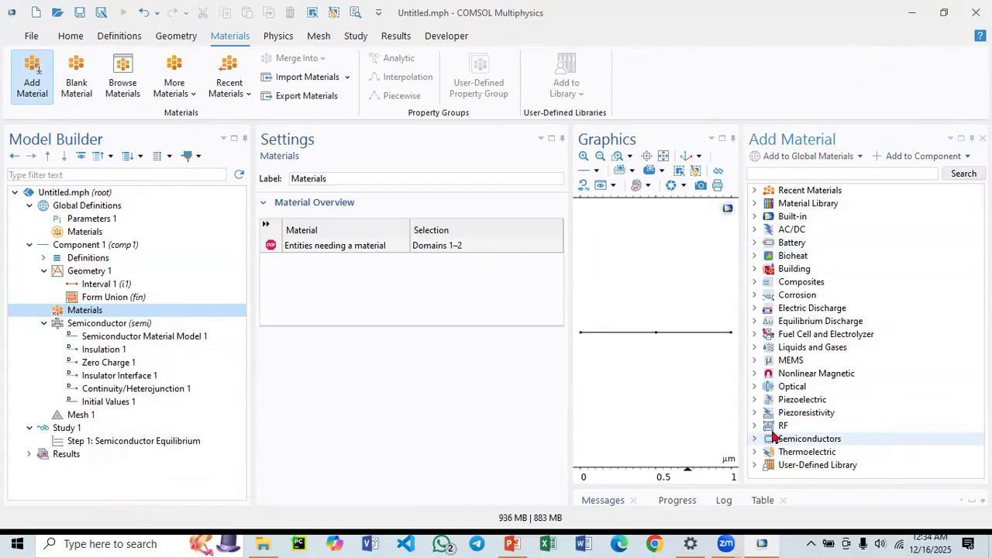
# Browse the Semiconductors category of the material library, including its GaN and SiC variants.
pyautogui.click(756, 441)
pyautogui.scroll(-3, 771, 411)
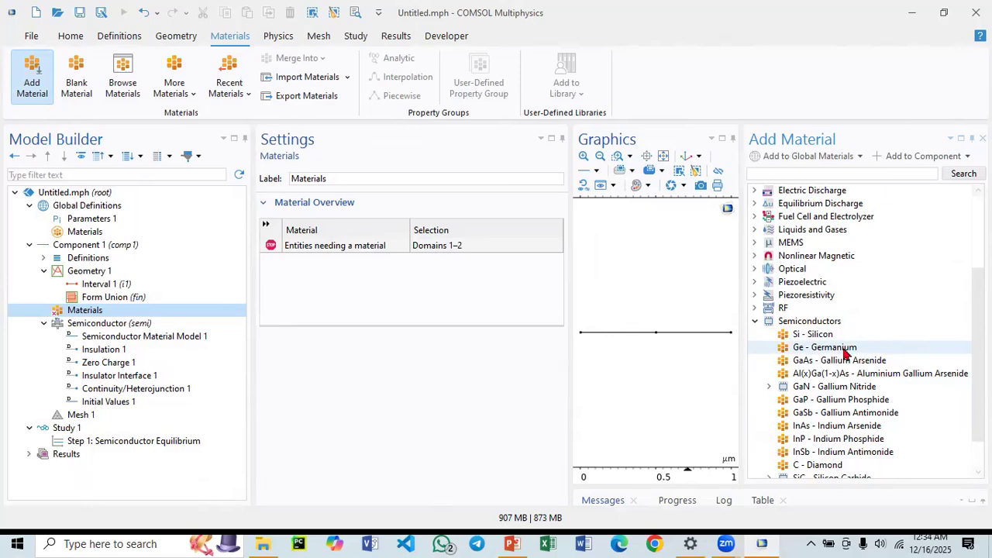
pyautogui.scroll(-1, 840, 399)
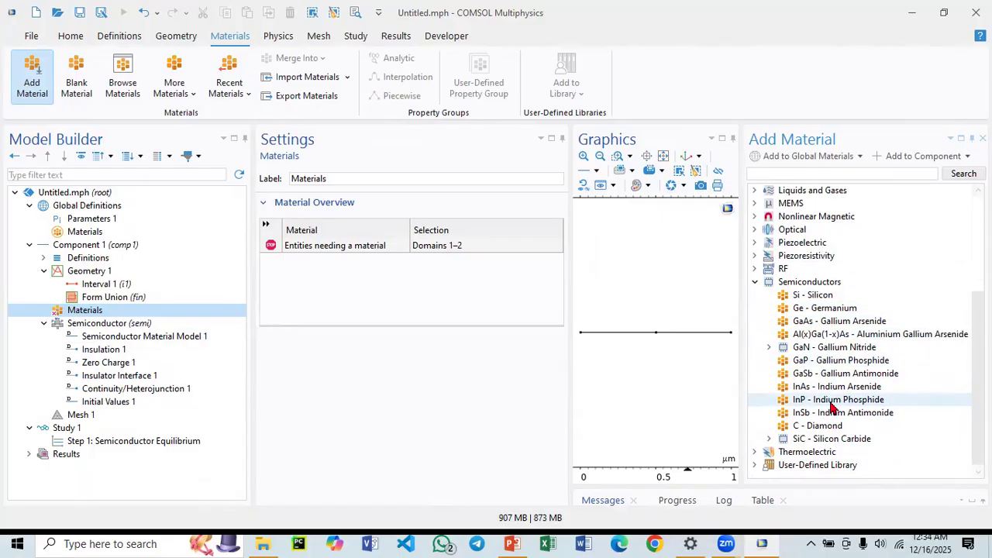
pyautogui.click(768, 348)
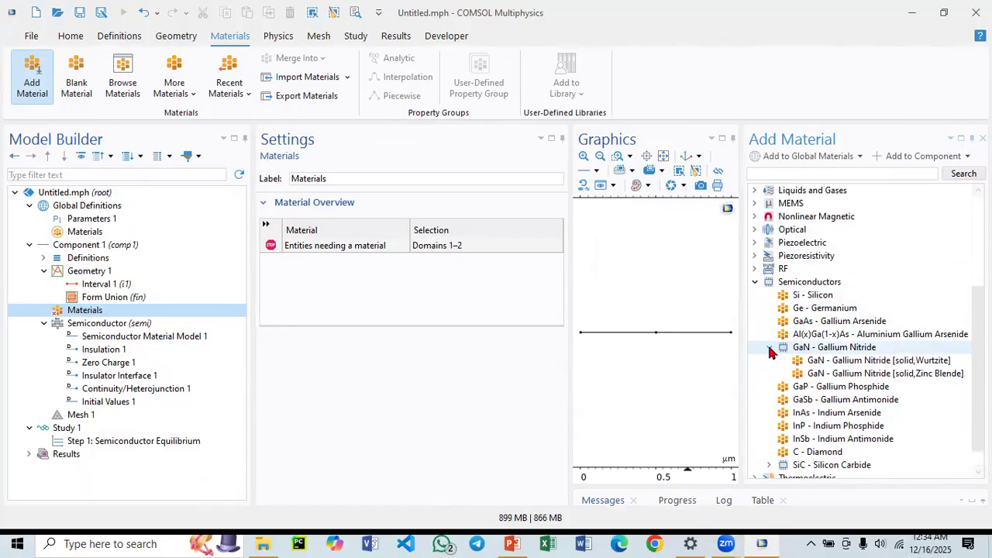
pyautogui.click(768, 465)
pyautogui.scroll(-2, 798, 438)
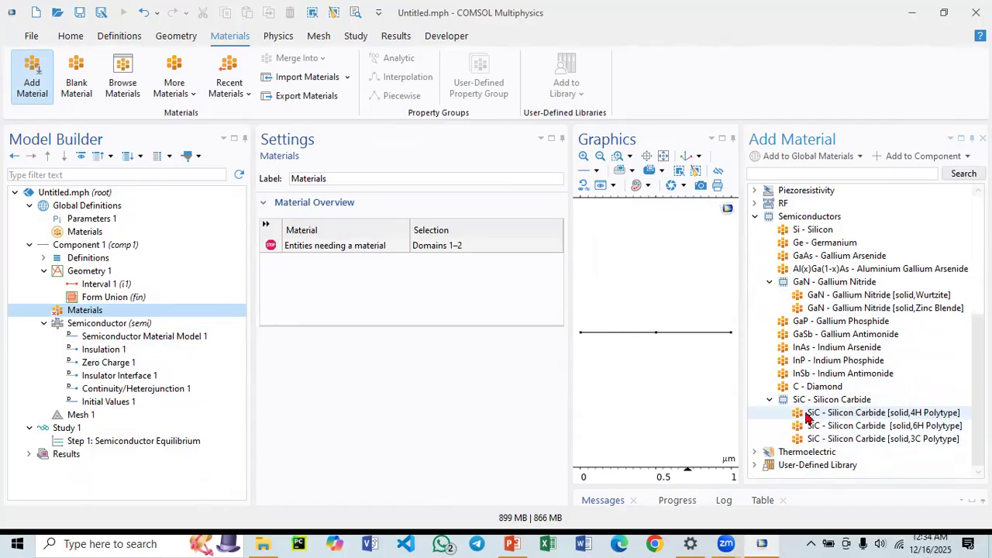
pyautogui.scroll(2, 810, 349)
# Add Si - Silicon to the component and close the material library.
pyautogui.click(807, 309)
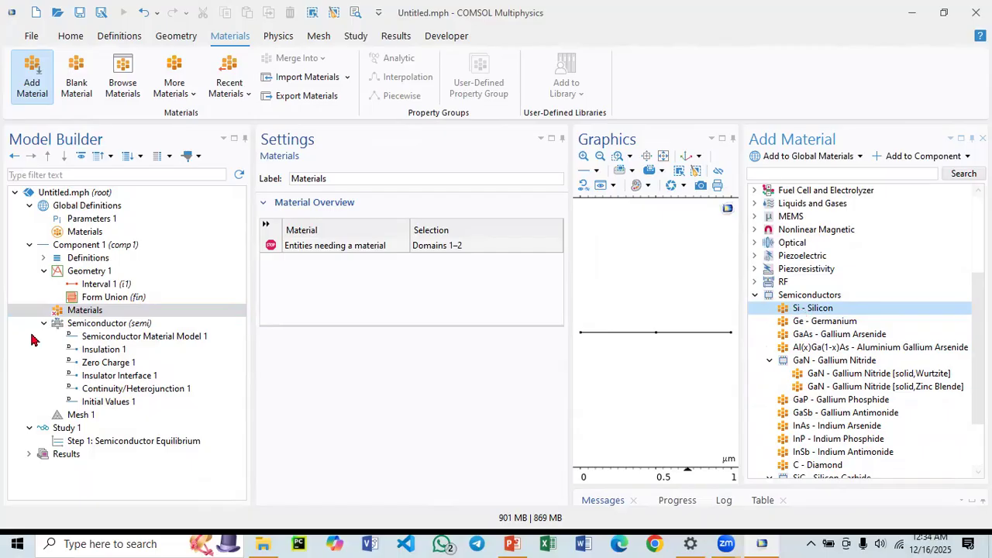
pyautogui.doubleClick(829, 308)
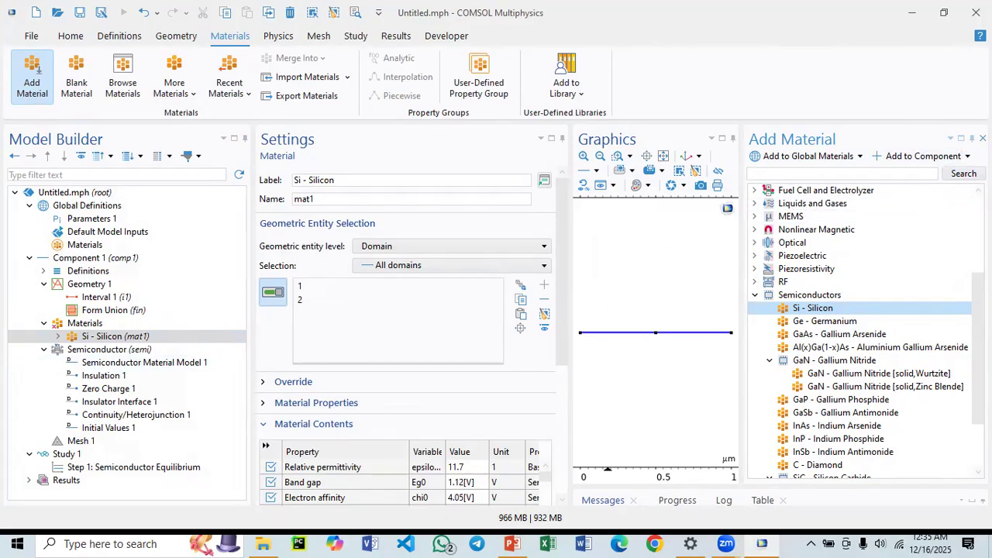
pyautogui.click(983, 138)
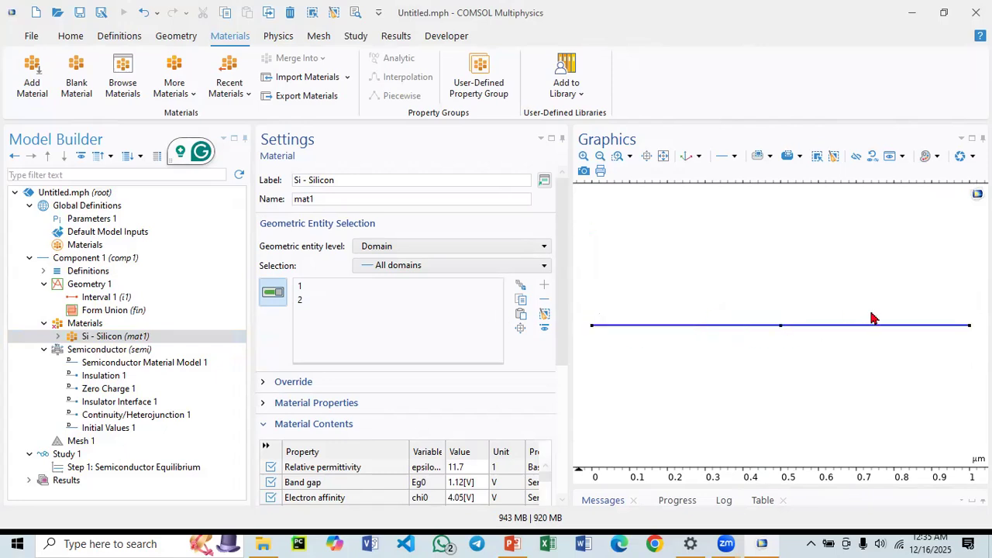
# Review the Materials node and silicon material, then group the Semiconductor interface's features by space dimension.
pyautogui.click(84, 324)
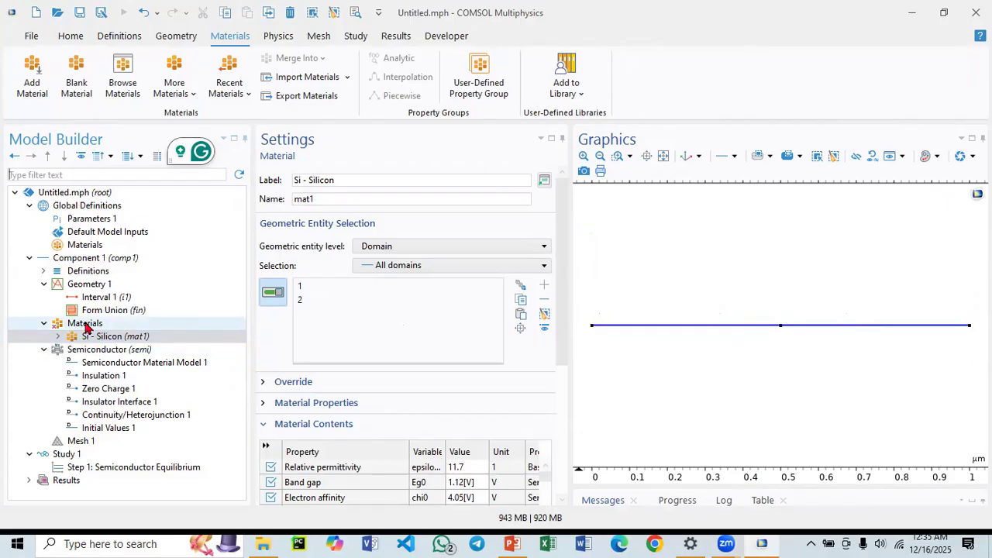
pyautogui.click(118, 338)
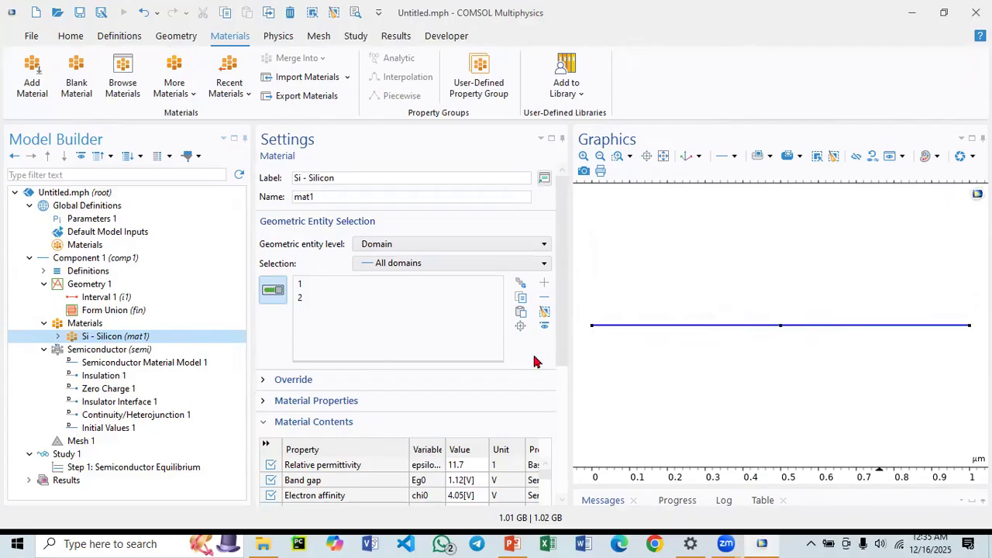
pyautogui.click(99, 351)
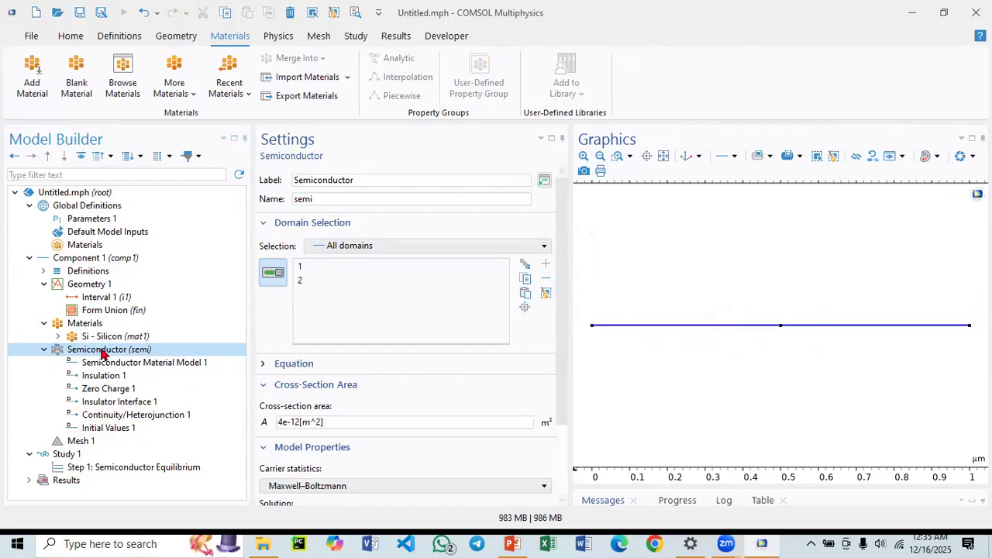
pyautogui.rightClick(96, 355)
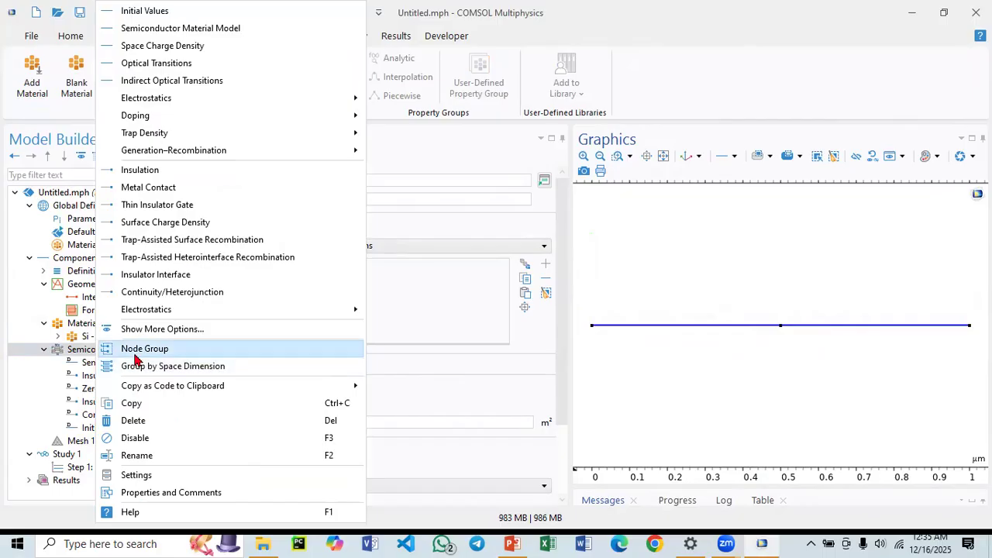
pyautogui.click(200, 367)
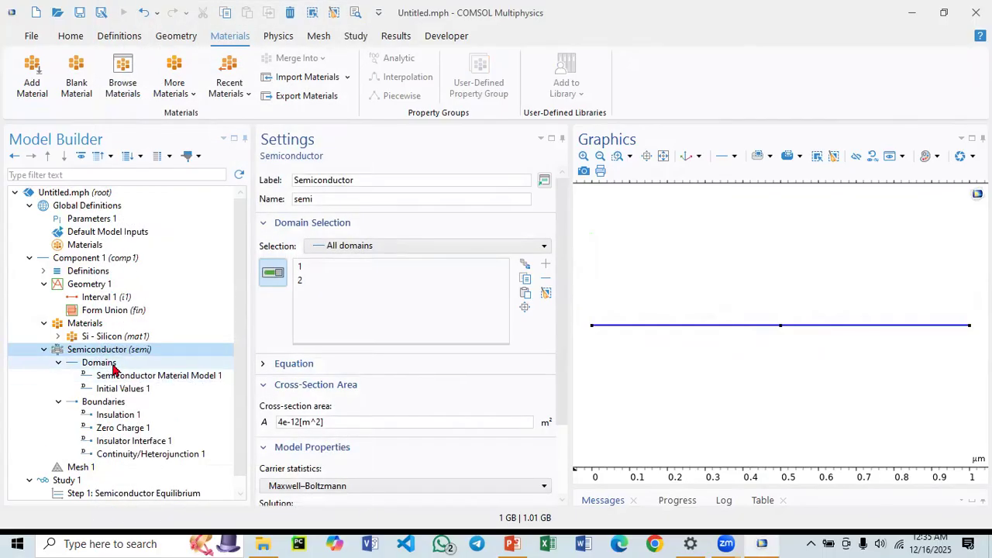
# Add an Analytic Doping Model to the Semiconductor domains and assign it to domain 1.
pyautogui.click(115, 365)
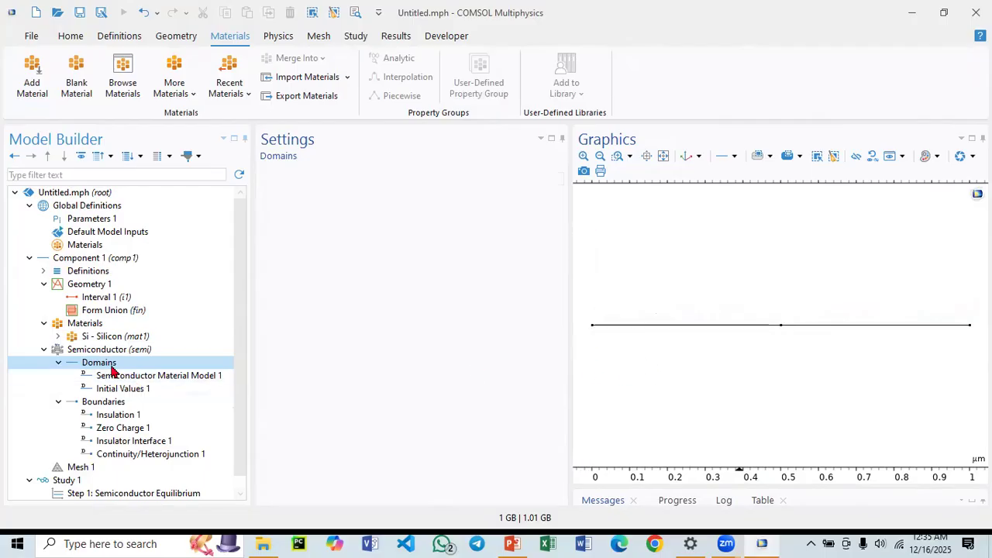
pyautogui.scroll(-1, 105, 386)
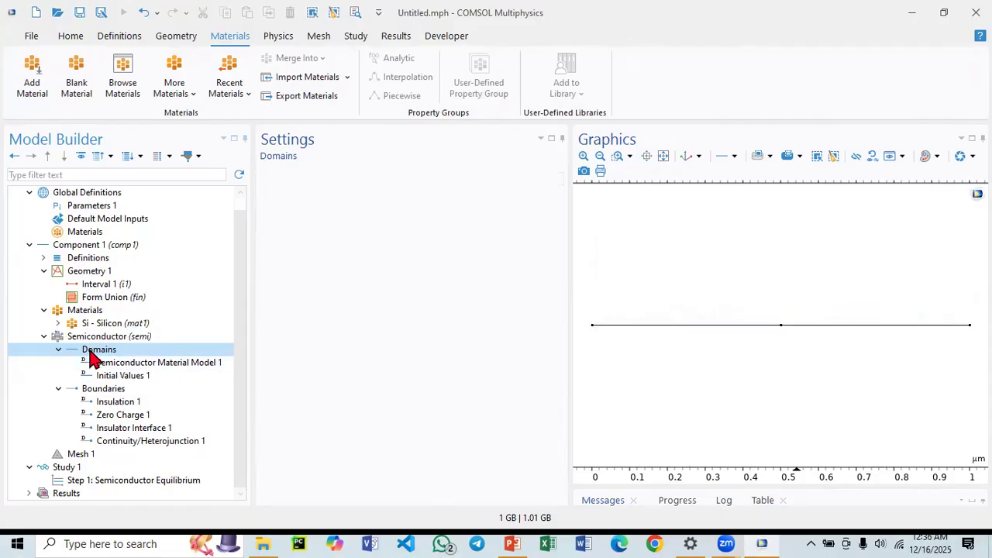
pyautogui.rightClick(91, 357)
pyautogui.press('Escape')
pyautogui.rightClick(90, 354)
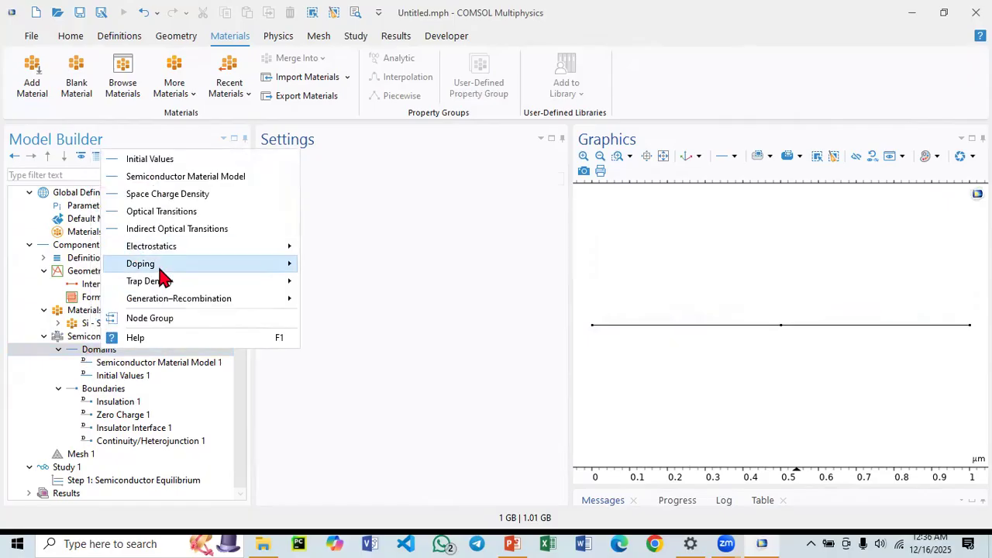
pyautogui.moveTo(157, 269)
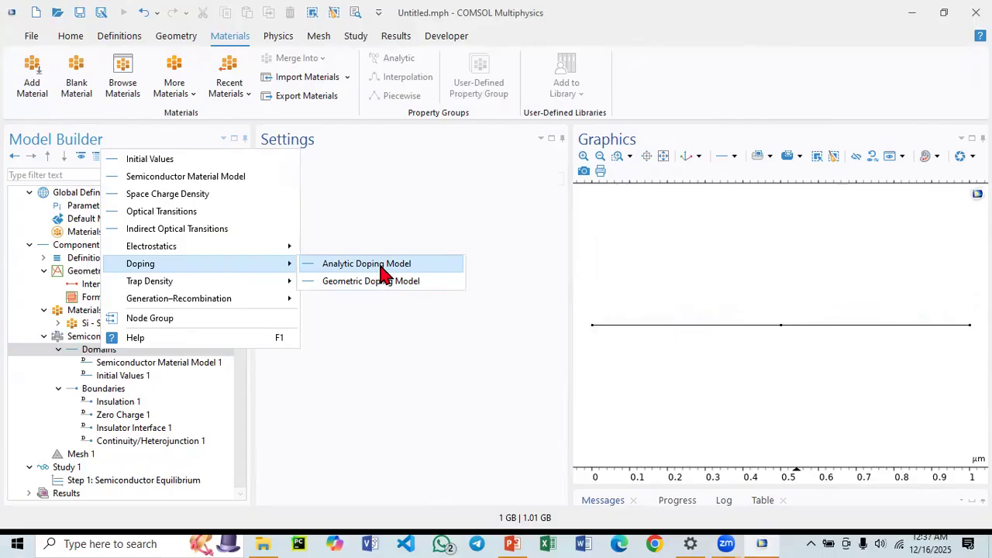
pyautogui.click(381, 267)
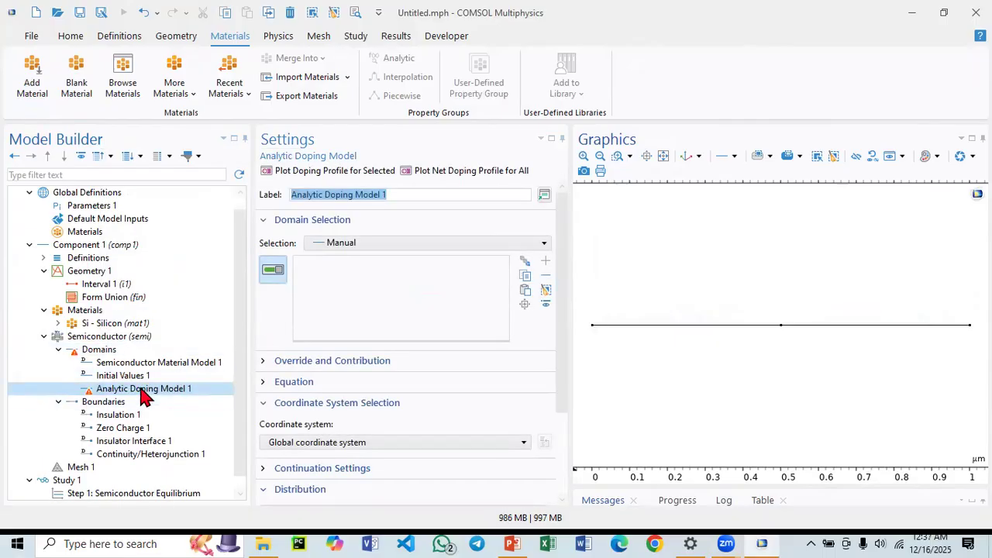
pyautogui.click(631, 335)
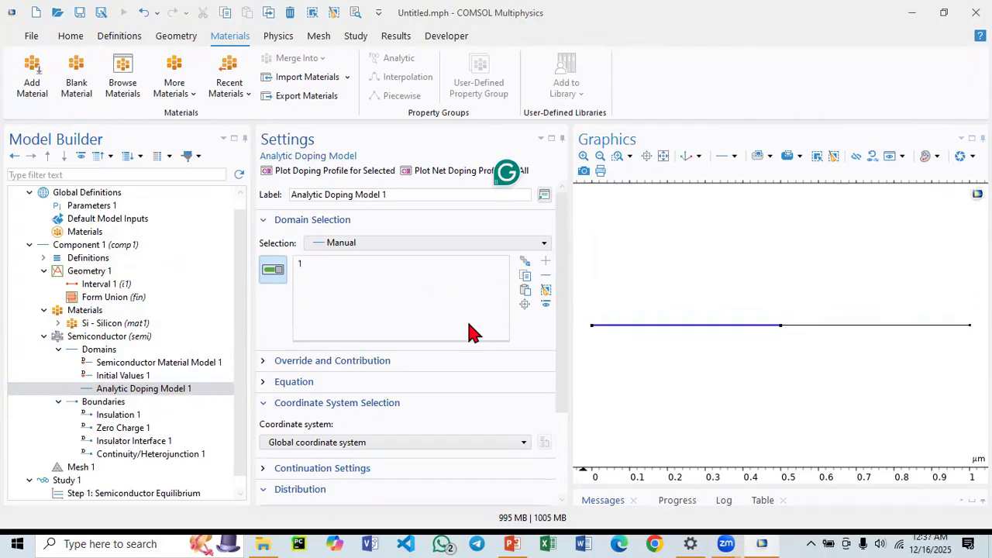
# Set the doping model to acceptor doping (p-type) with an acceptor concentration of 1e17[1/cm^3].
pyautogui.scroll(-2, 395, 399)
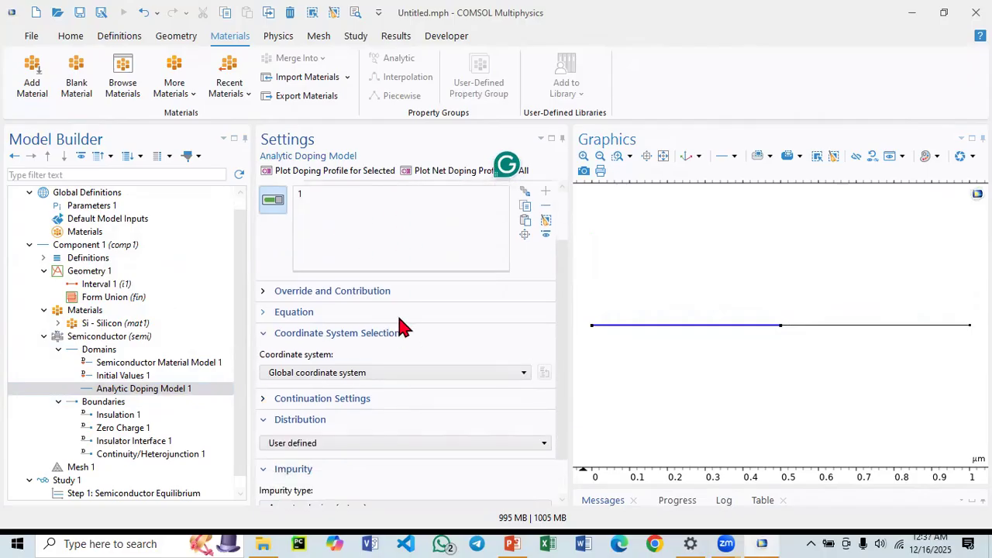
pyautogui.scroll(2, 401, 330)
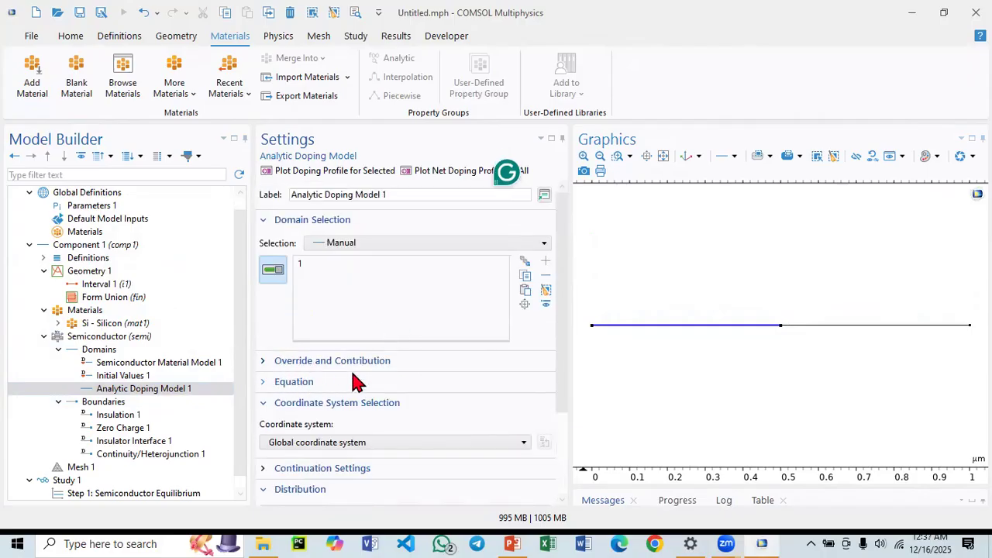
pyautogui.scroll(-2, 356, 380)
pyautogui.click(286, 313)
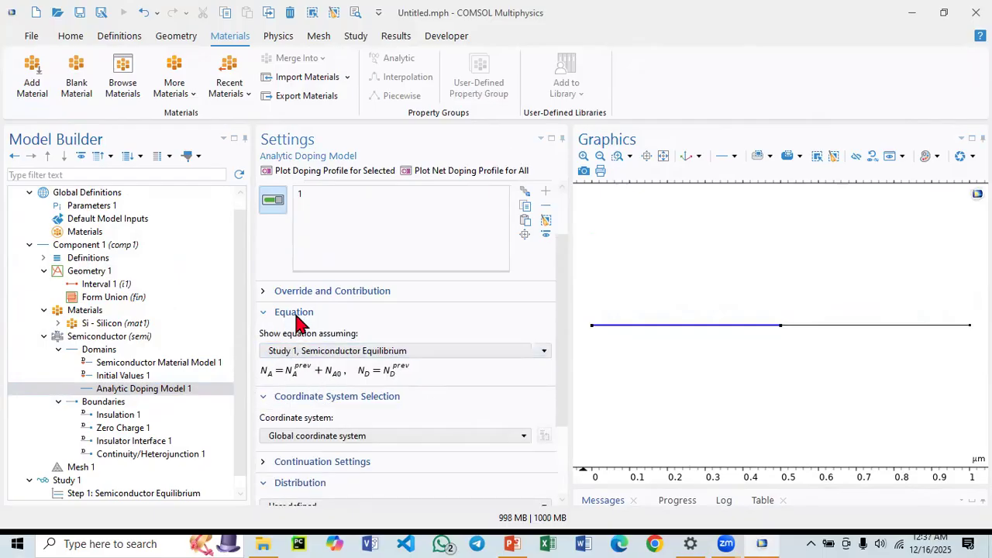
pyautogui.click(294, 313)
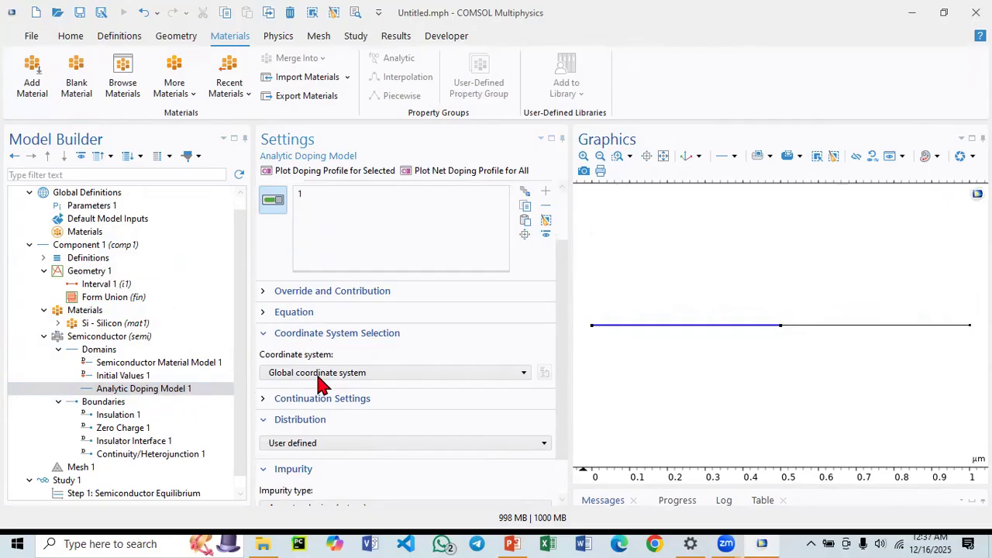
pyautogui.scroll(-1, 320, 402)
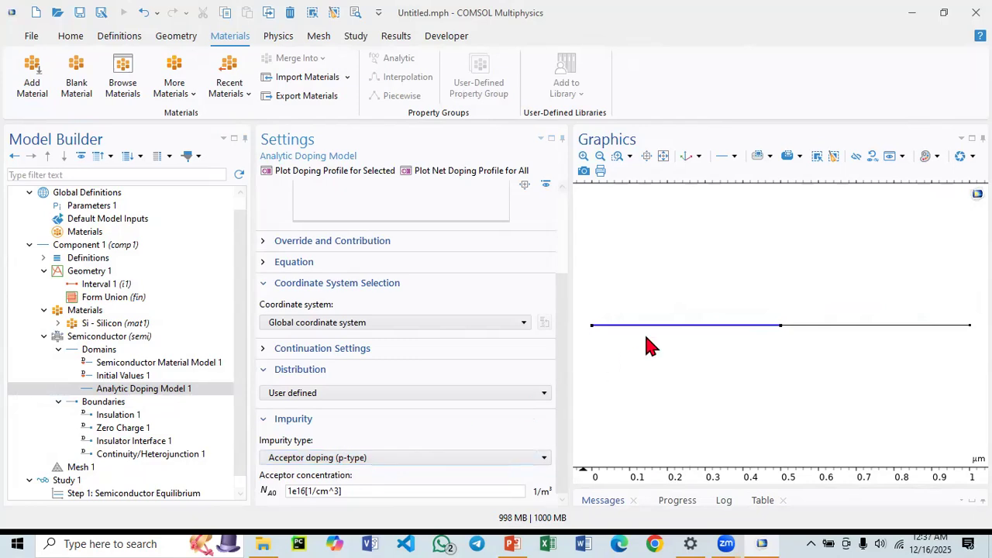
pyautogui.click(319, 457)
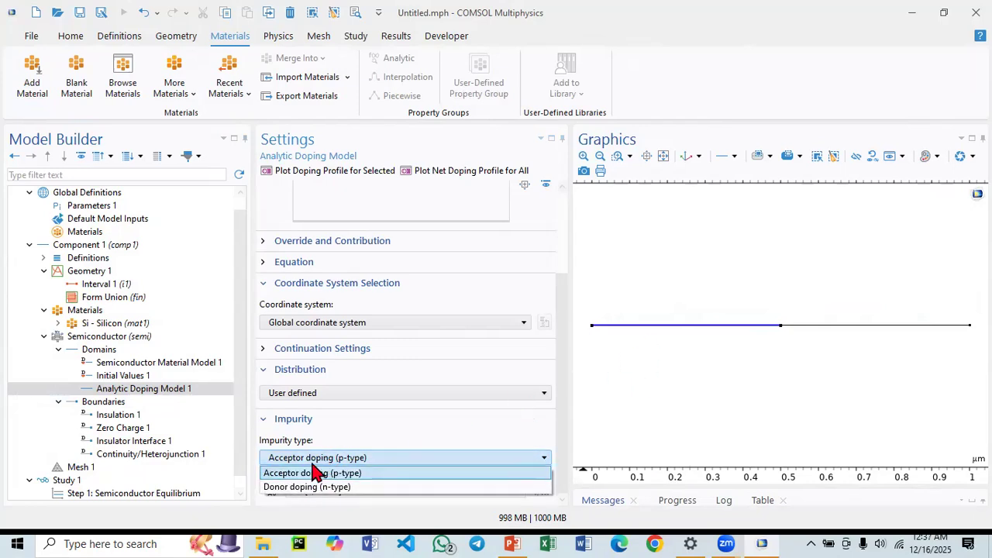
pyautogui.click(318, 473)
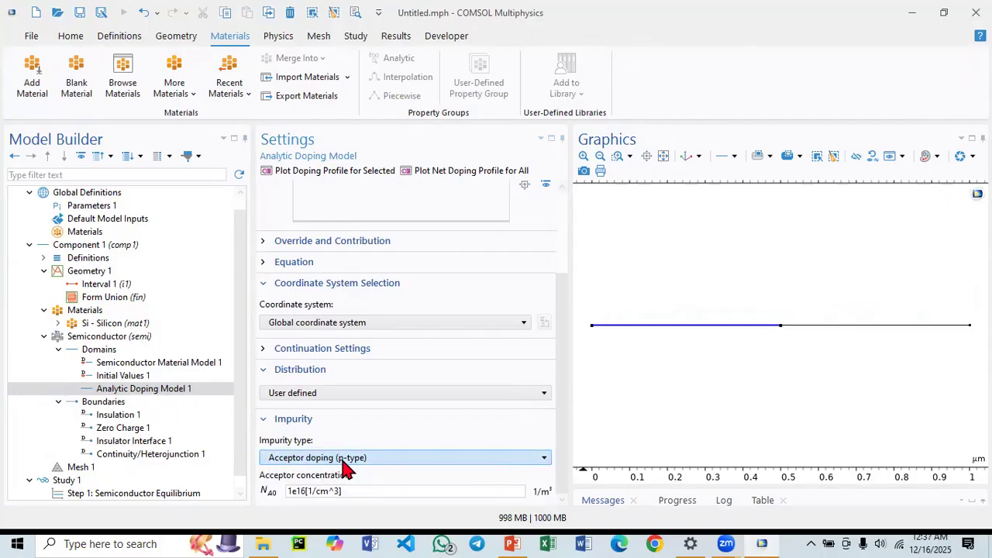
pyautogui.click(304, 491)
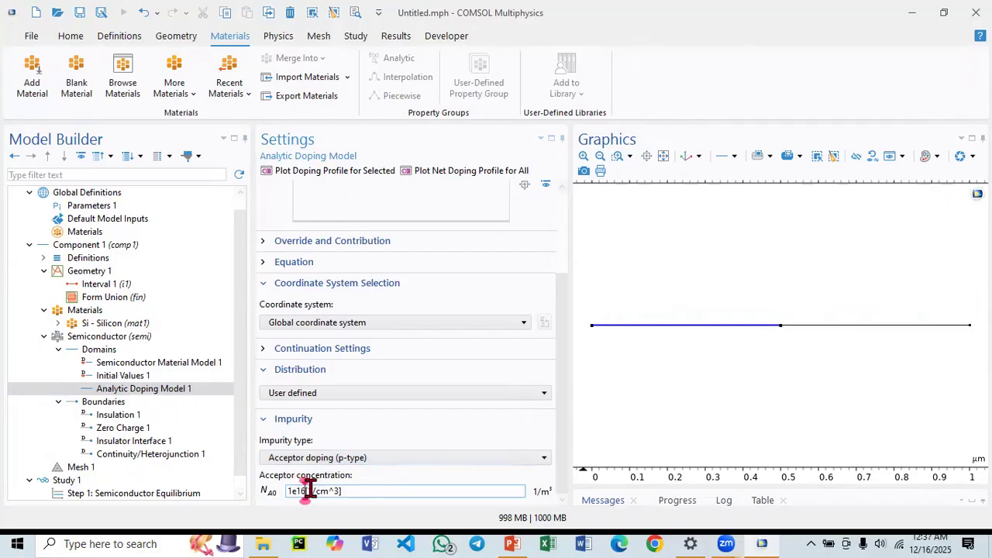
pyautogui.press('BackSpace')
pyautogui.write('7')
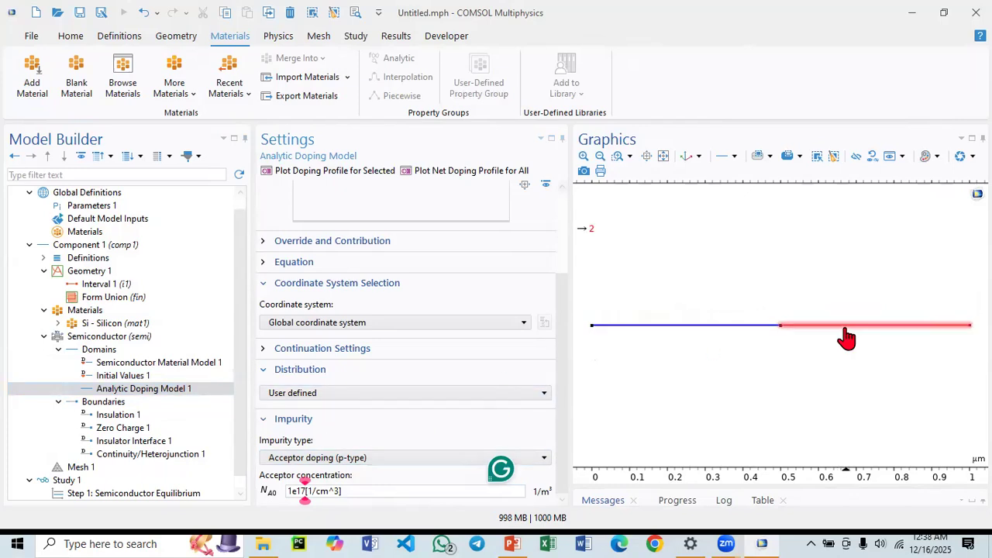
# Duplicate the analytic doping model and assign the copy to domain 2 instead of domain 1.
pyautogui.rightClick(129, 395)
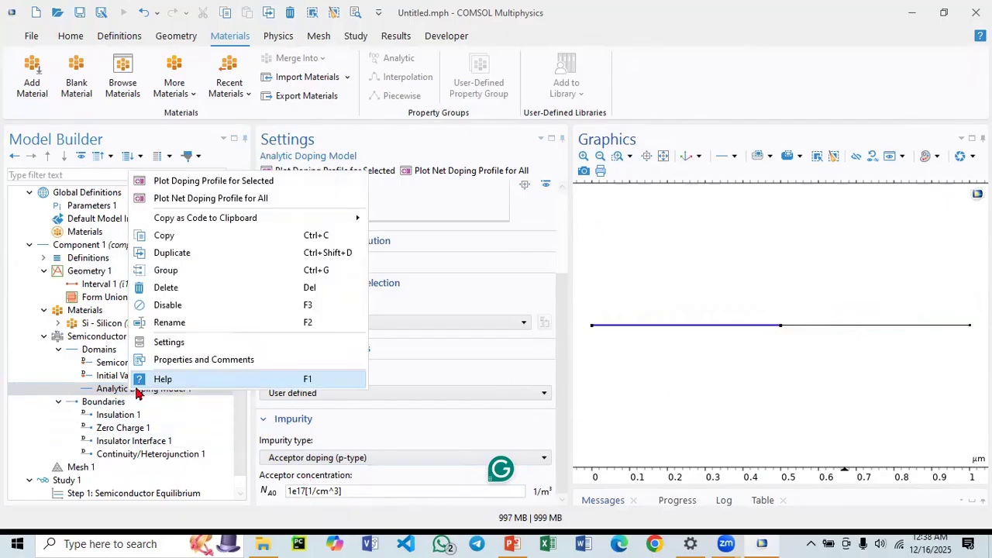
pyautogui.click(183, 256)
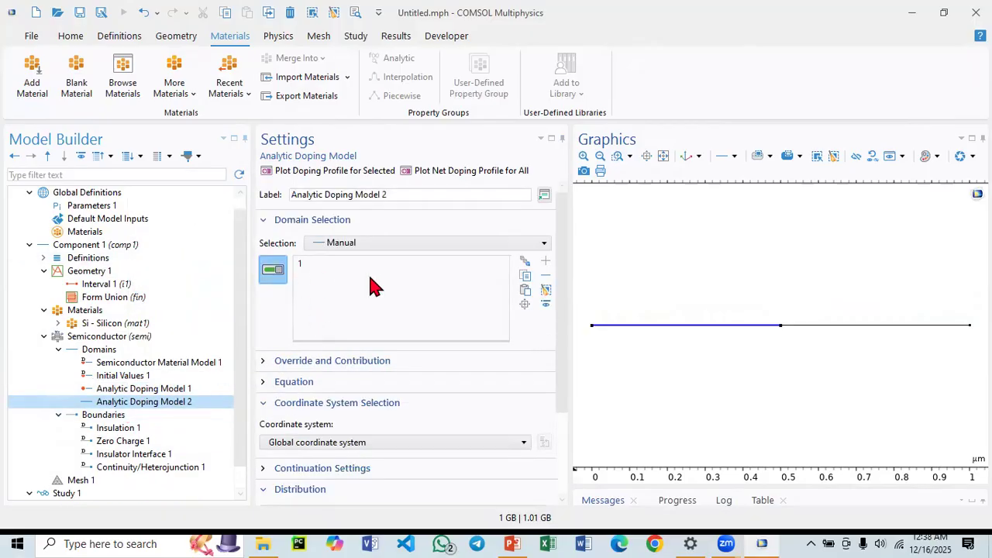
pyautogui.click(545, 290)
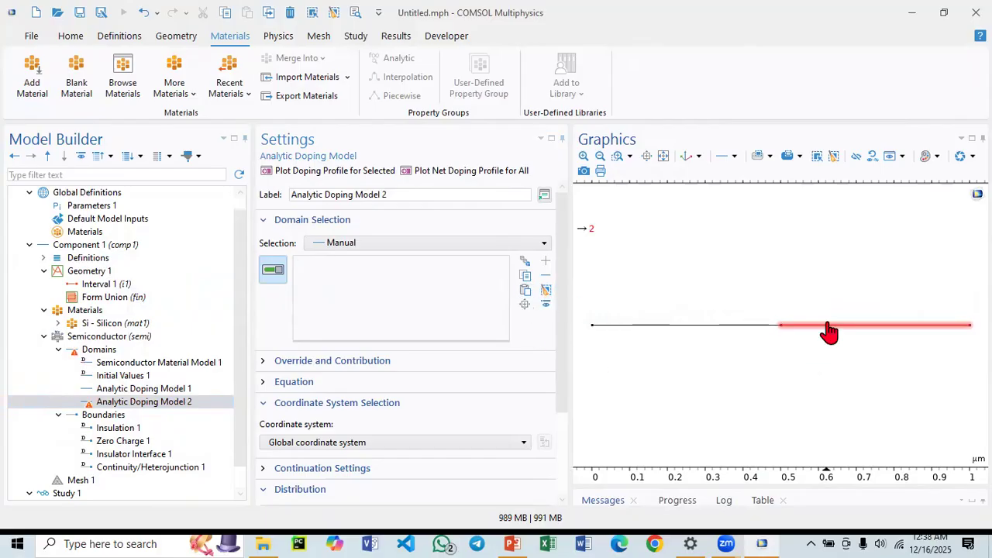
pyautogui.click(866, 331)
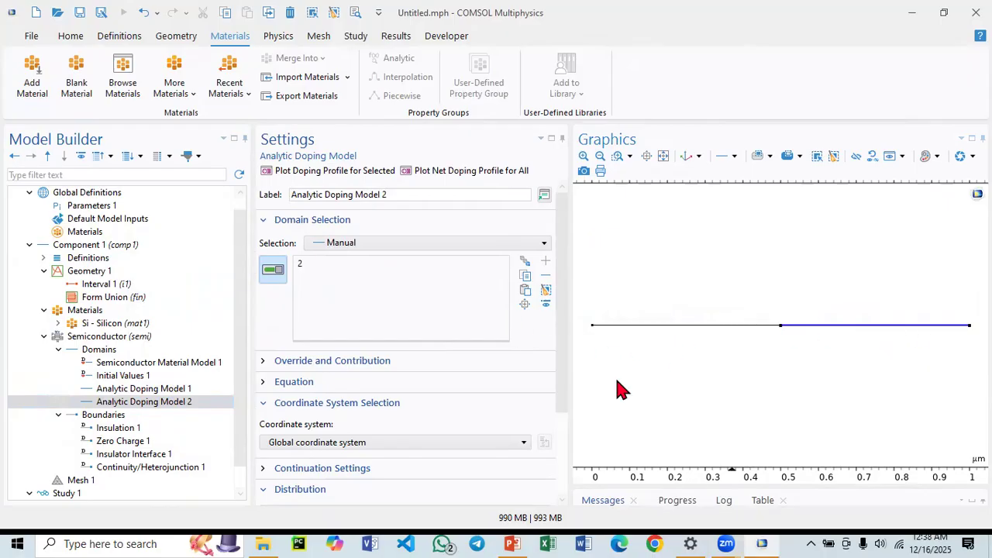
# Set the second doping model to donor doping (n-type) with a donor concentration of 2e17[1/cm^3].
pyautogui.scroll(-3, 387, 398)
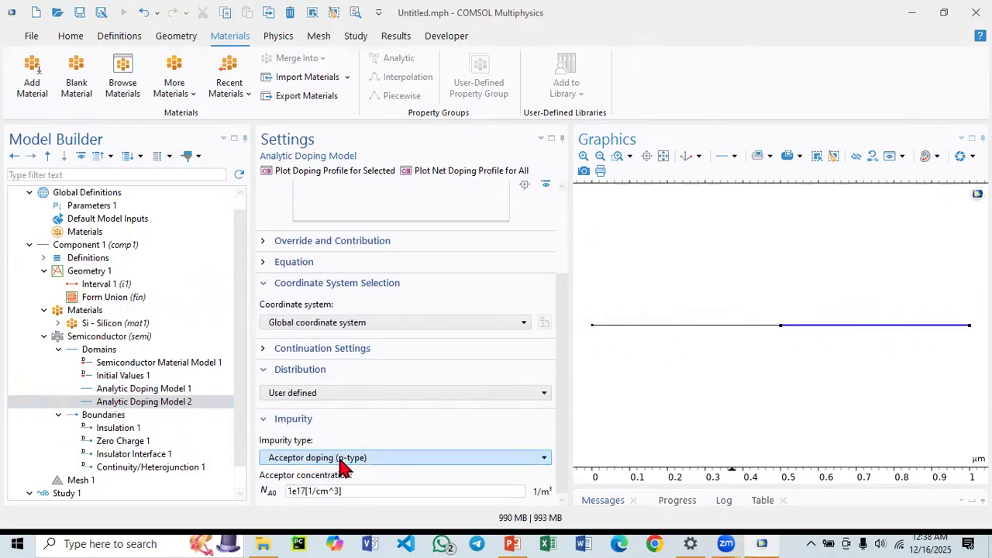
pyautogui.click(339, 458)
pyautogui.click(326, 485)
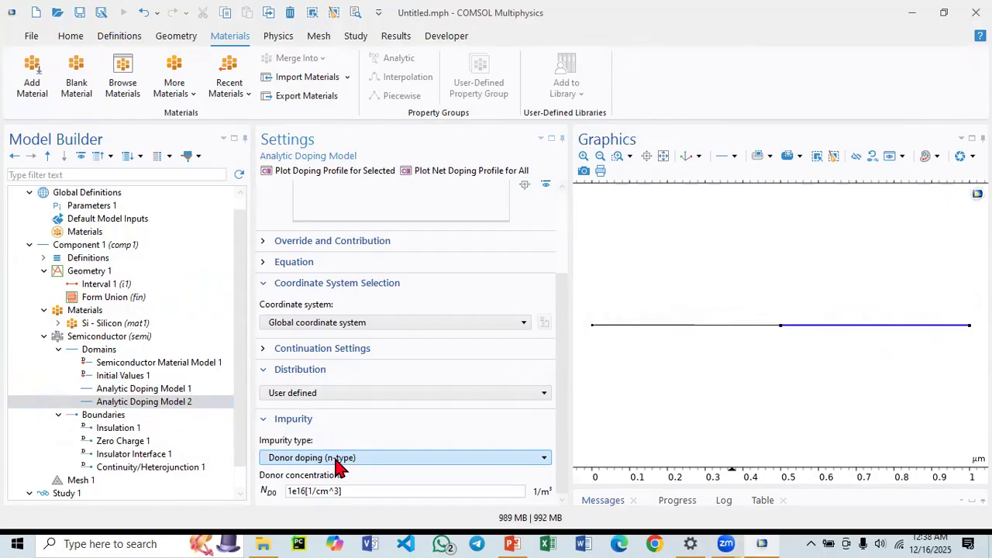
pyautogui.click(305, 490)
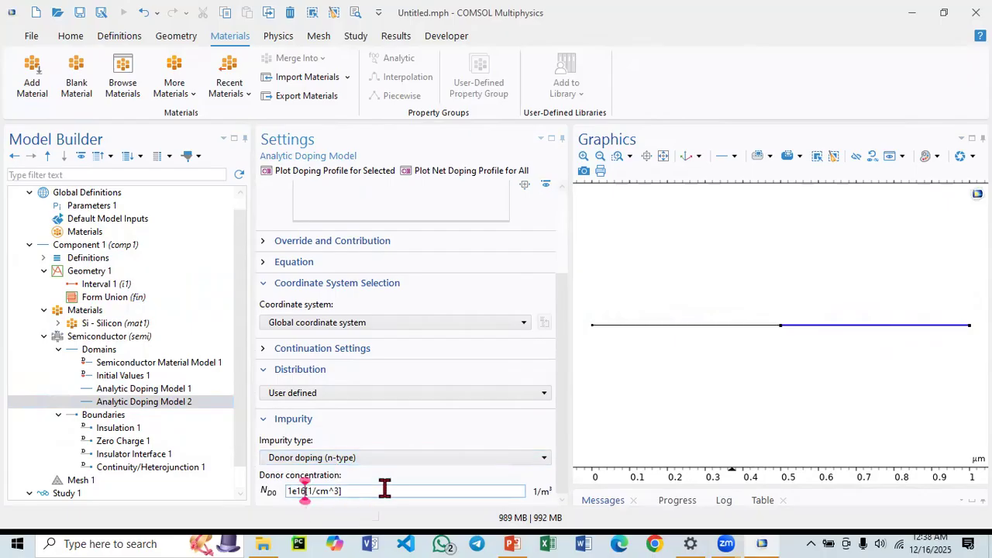
pyautogui.press('BackSpace')
pyautogui.write('7')
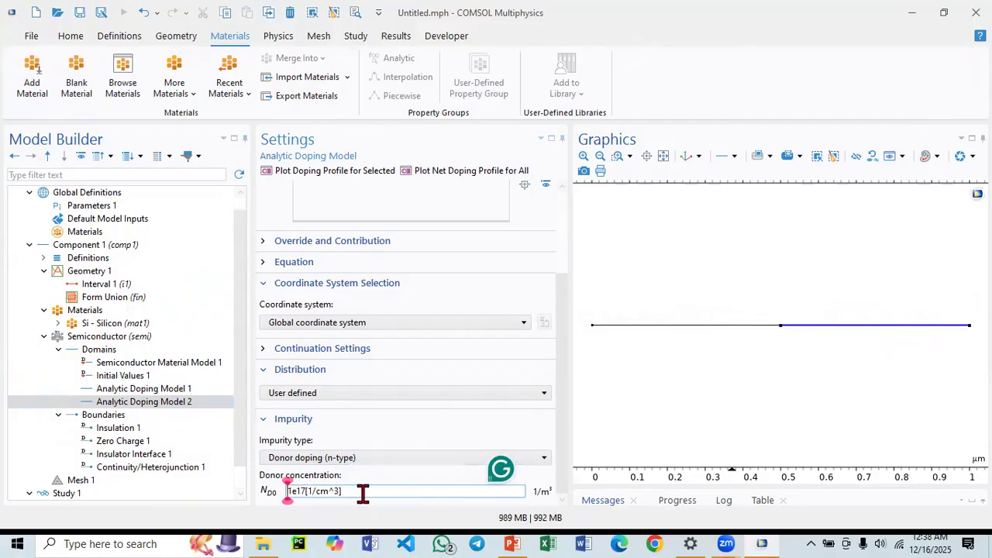
pyautogui.click(290, 491)
pyautogui.press('Delete')
pyautogui.write('2')
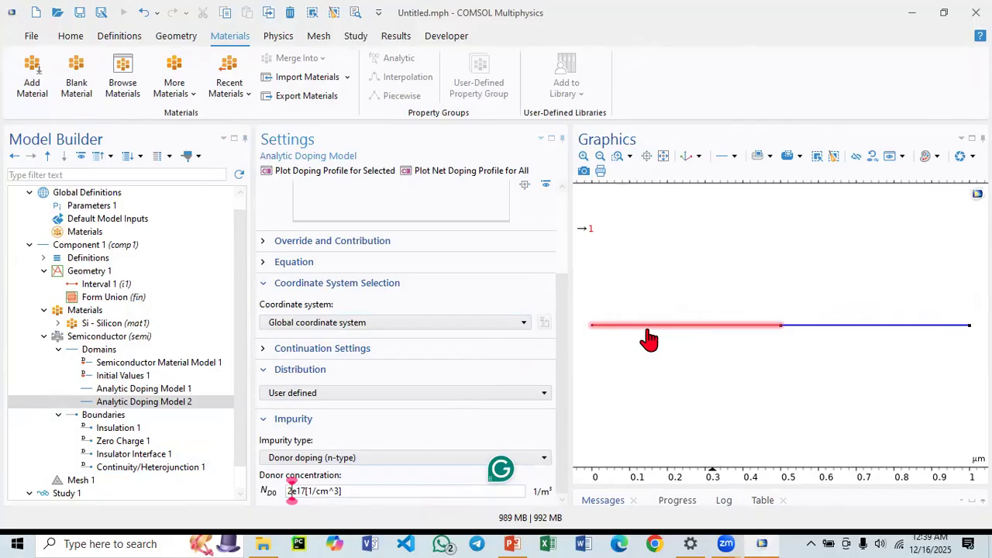
# Build the mesh, then switch its sequence type to User-controlled mesh.
pyautogui.scroll(-1, 205, 438)
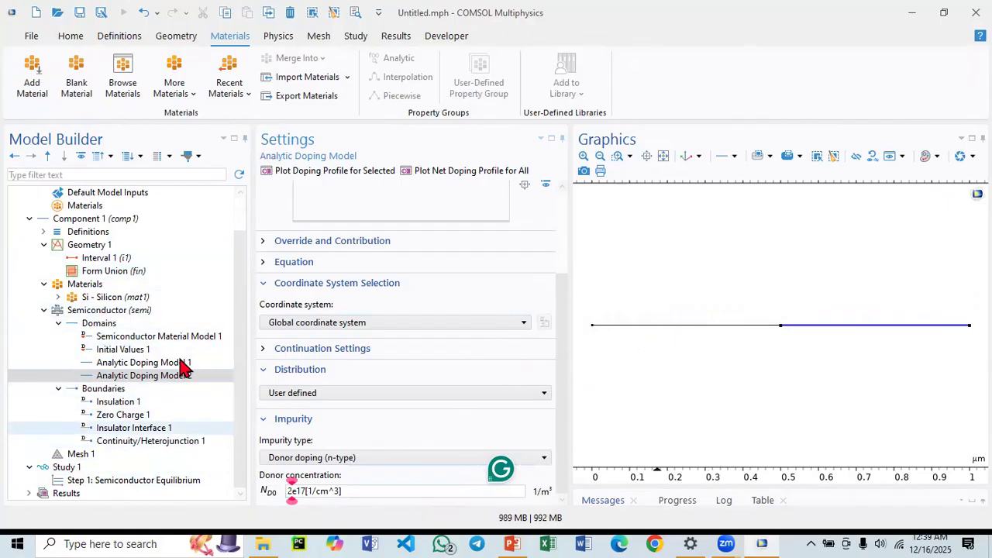
pyautogui.click(92, 467)
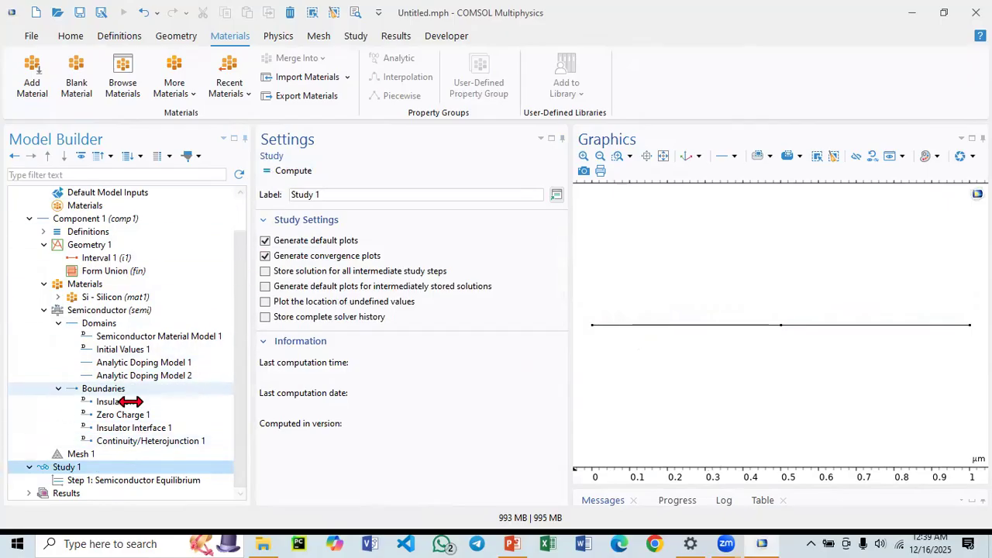
pyautogui.click(136, 376)
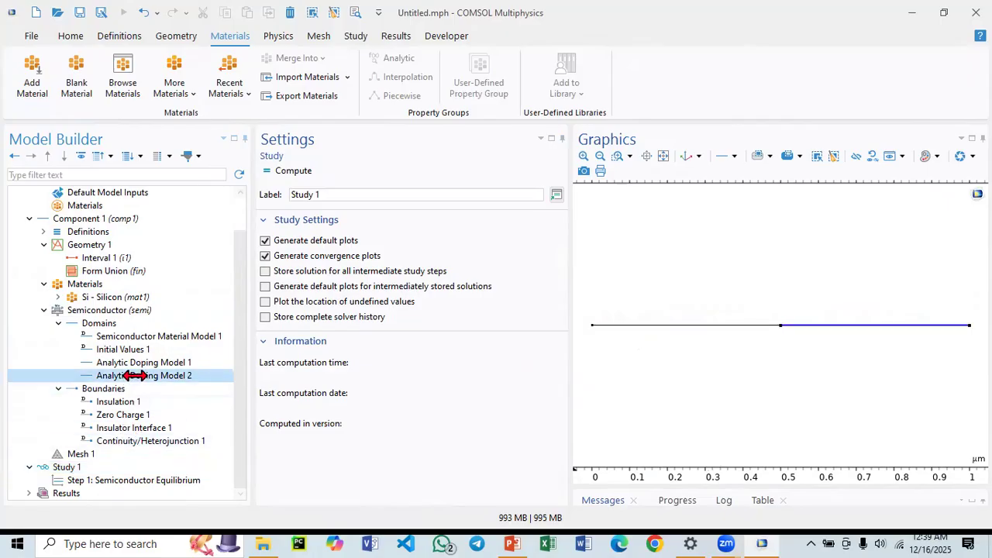
pyautogui.click(68, 453)
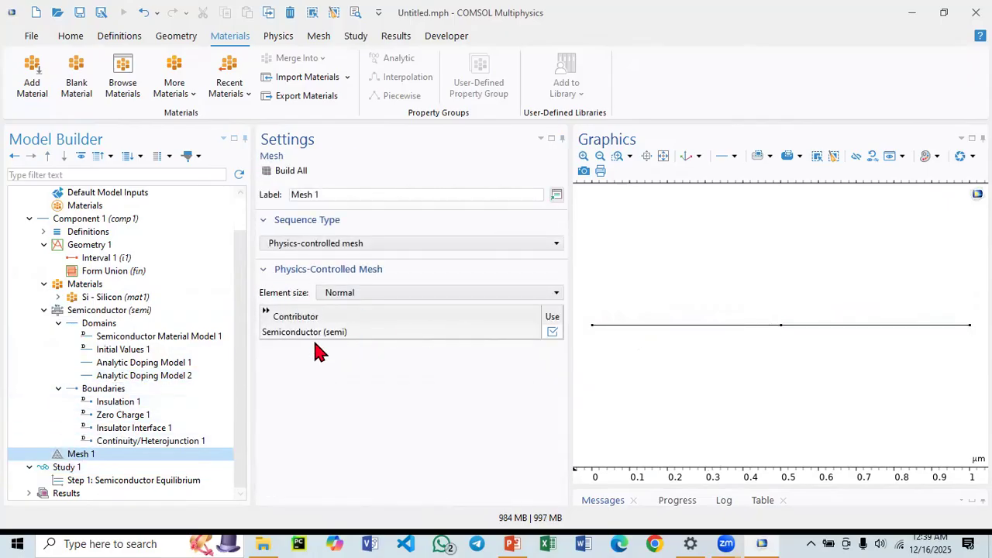
pyautogui.click(278, 172)
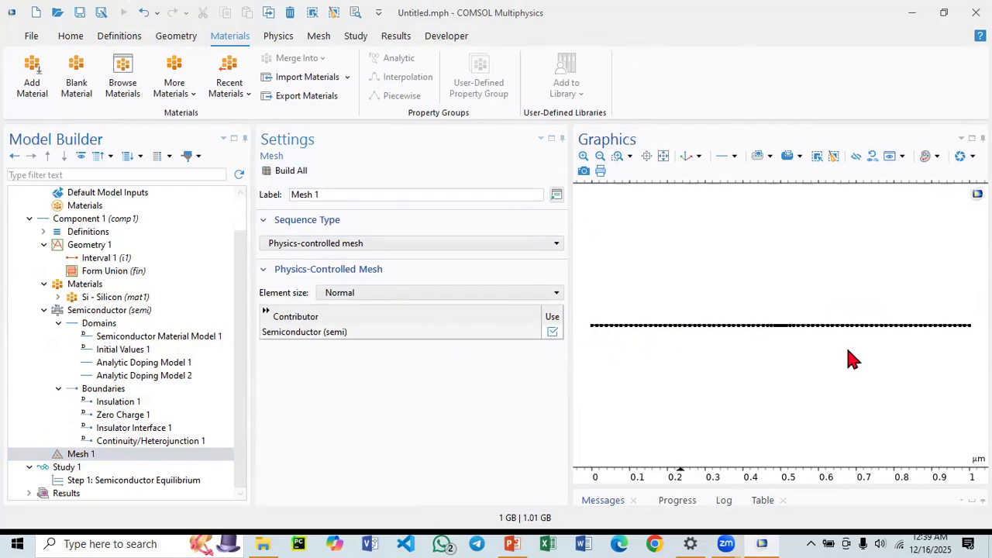
pyautogui.click(372, 245)
pyautogui.click(332, 258)
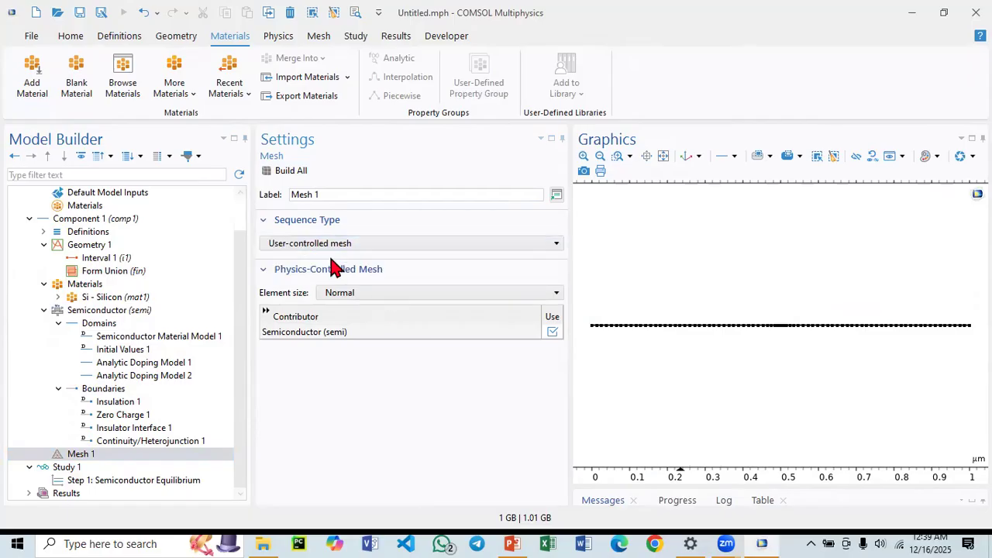
# Set the global mesh size to Custom with a maximum element size of 0.01 µm and build the mesh.
pyautogui.click(129, 430)
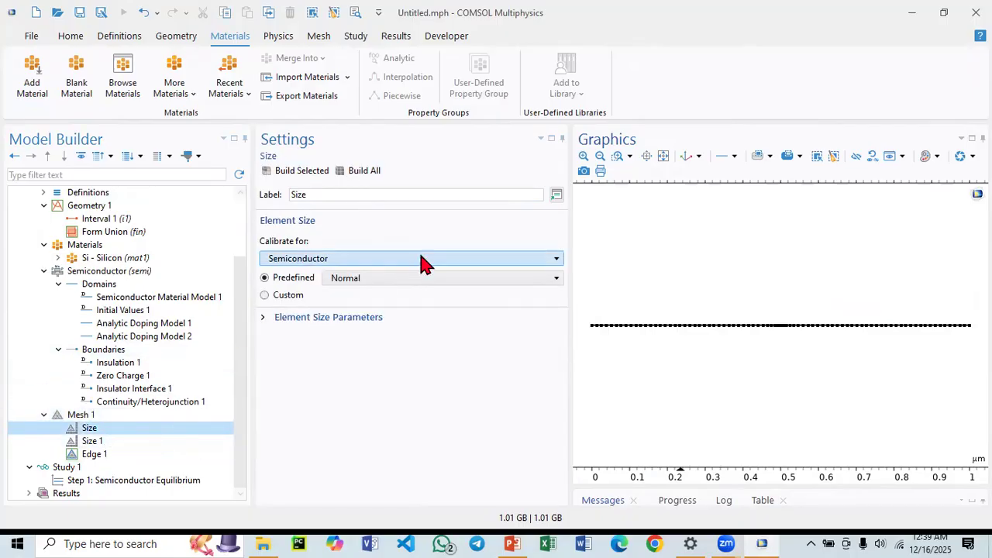
pyautogui.click(267, 296)
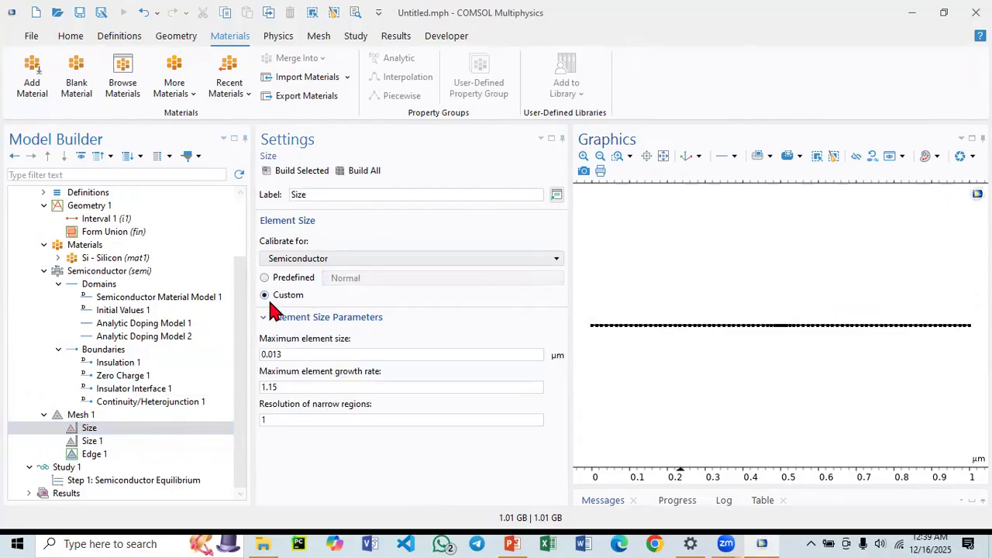
pyautogui.click(282, 354)
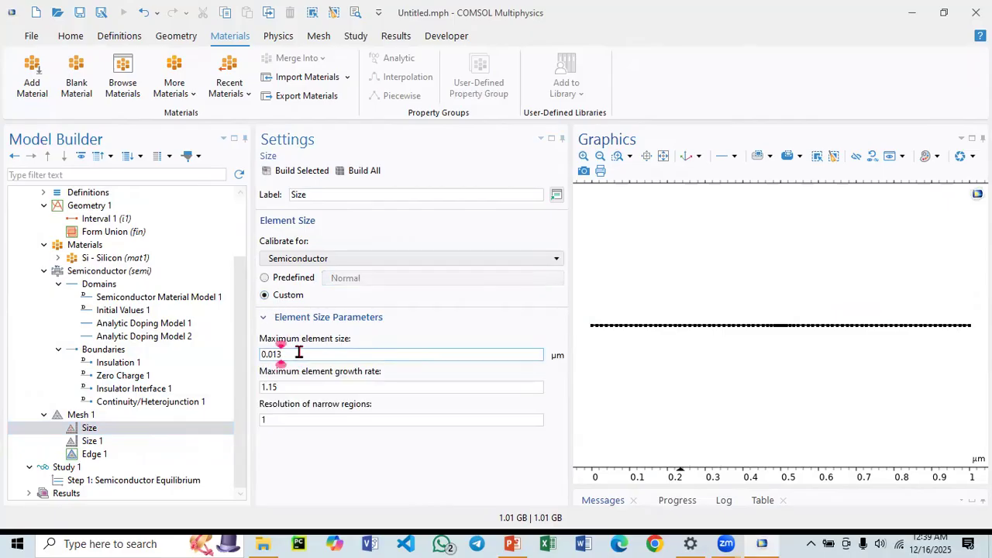
pyautogui.press('BackSpace')
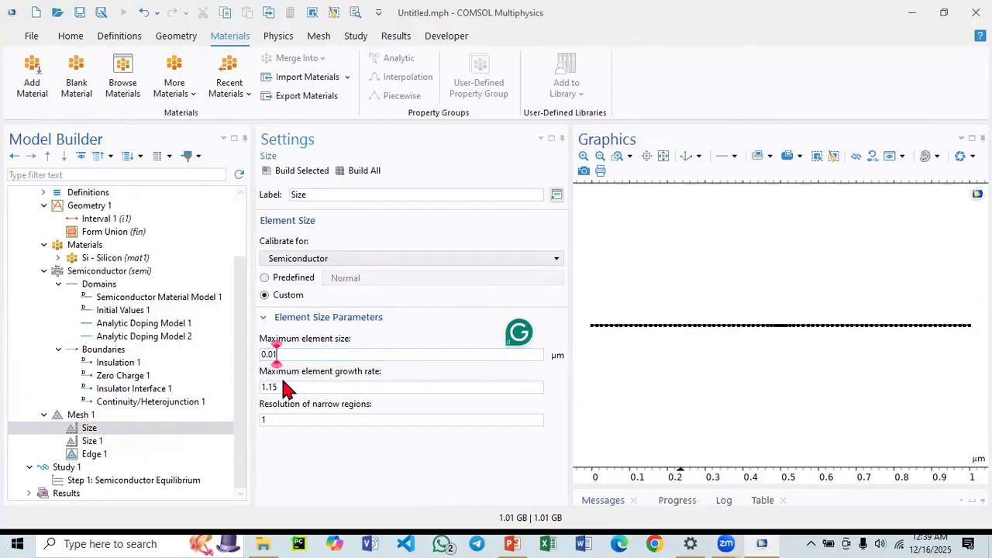
pyautogui.click(297, 173)
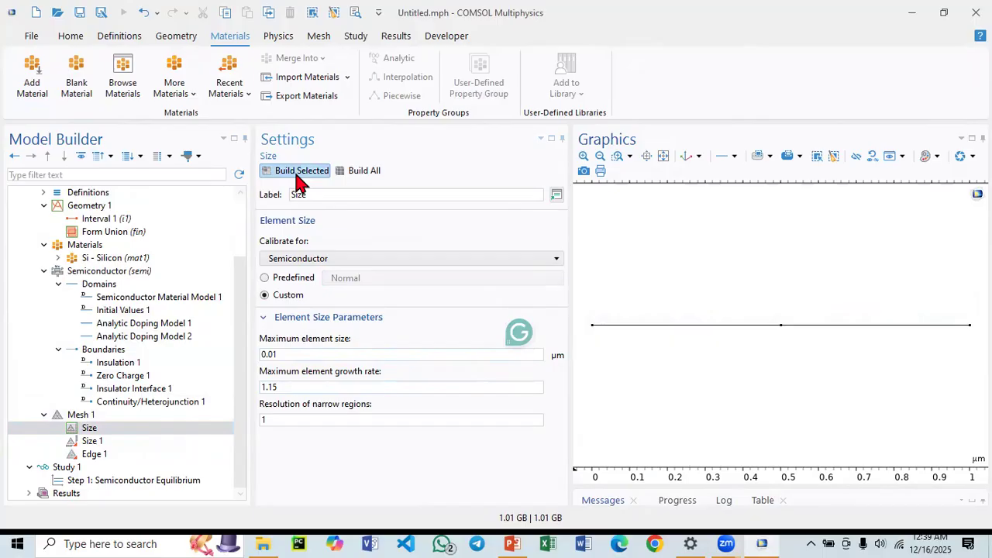
pyautogui.click(344, 170)
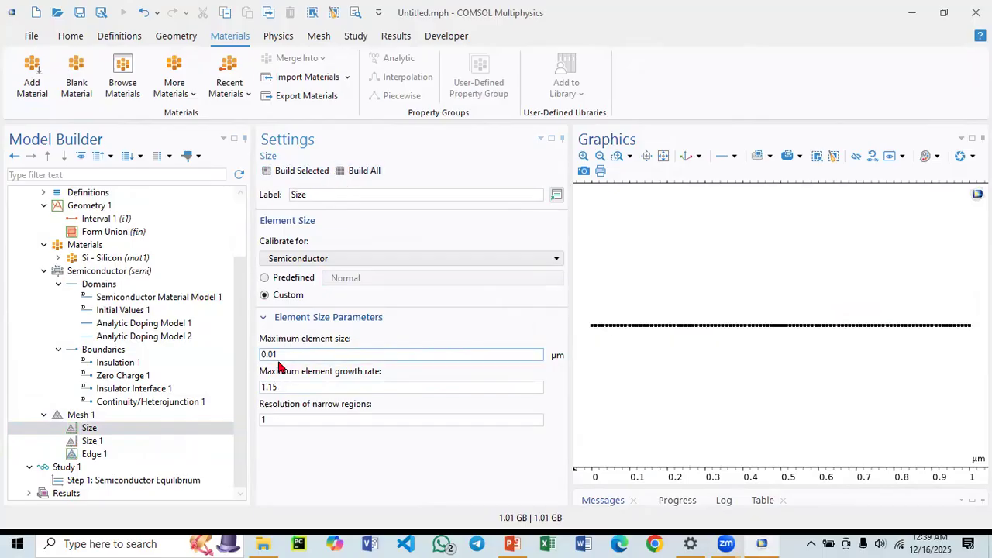
# Set the boundary Size 1 node to the Extra fine predefined element size and build all.
pyautogui.click(107, 443)
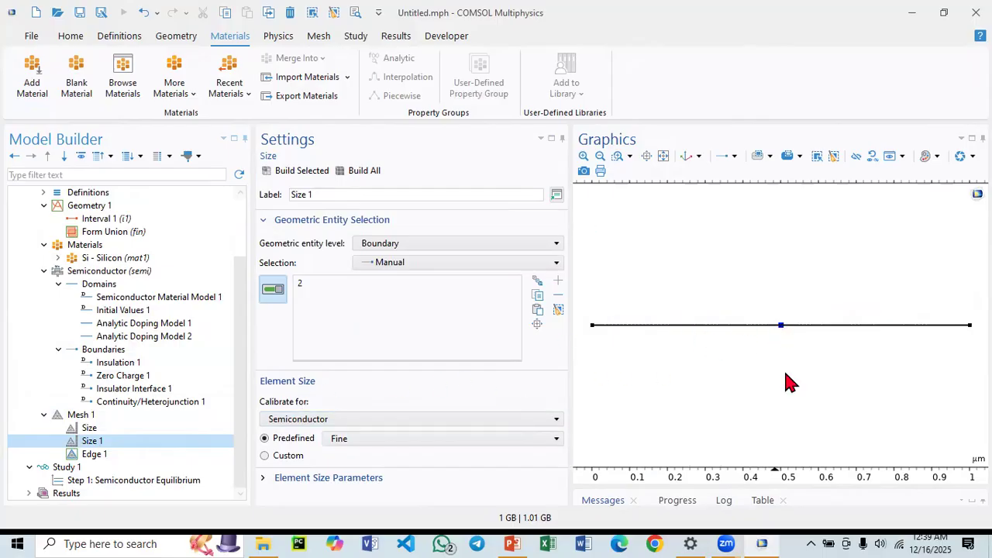
pyautogui.click(357, 442)
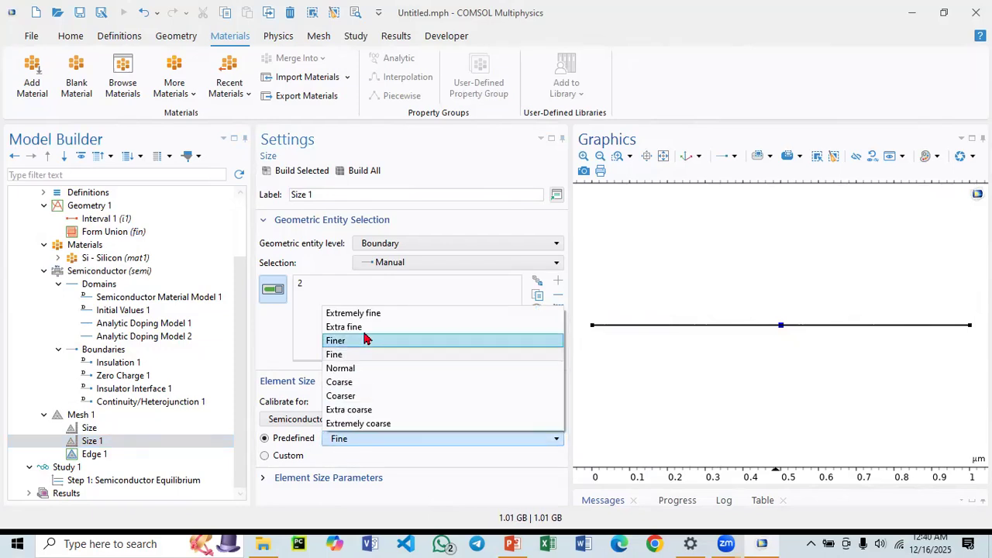
pyautogui.click(361, 328)
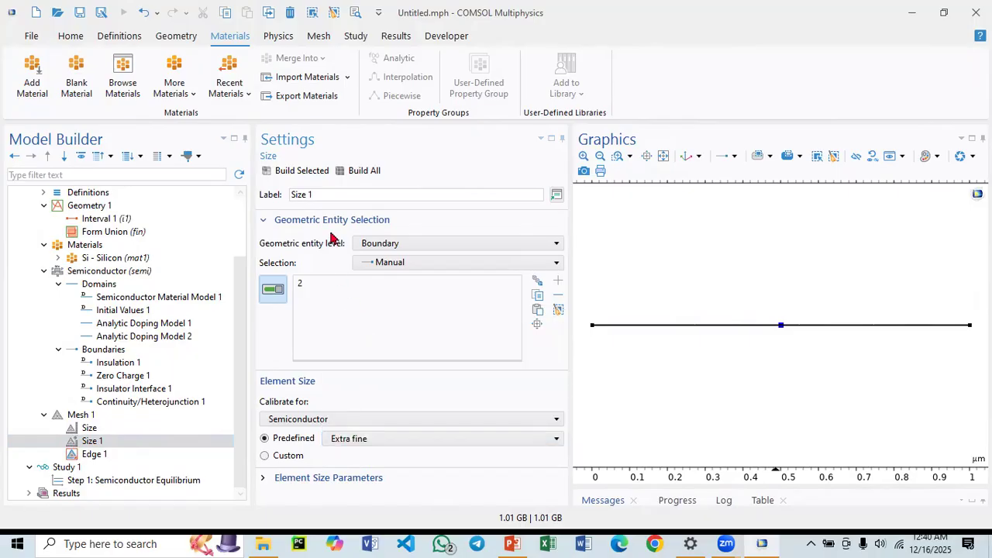
pyautogui.click(359, 172)
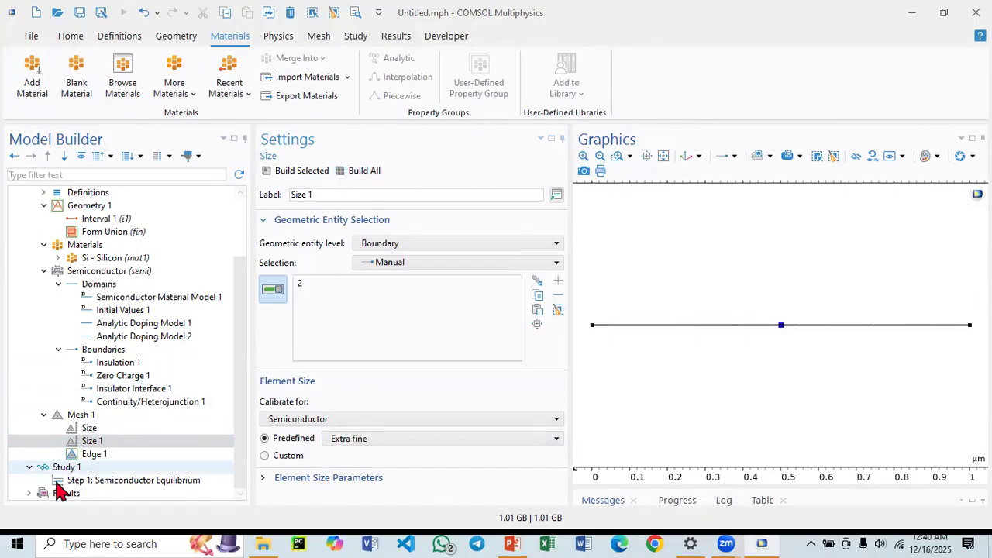
# Rebuild the whole Mesh 1 sequence.
pyautogui.click(94, 454)
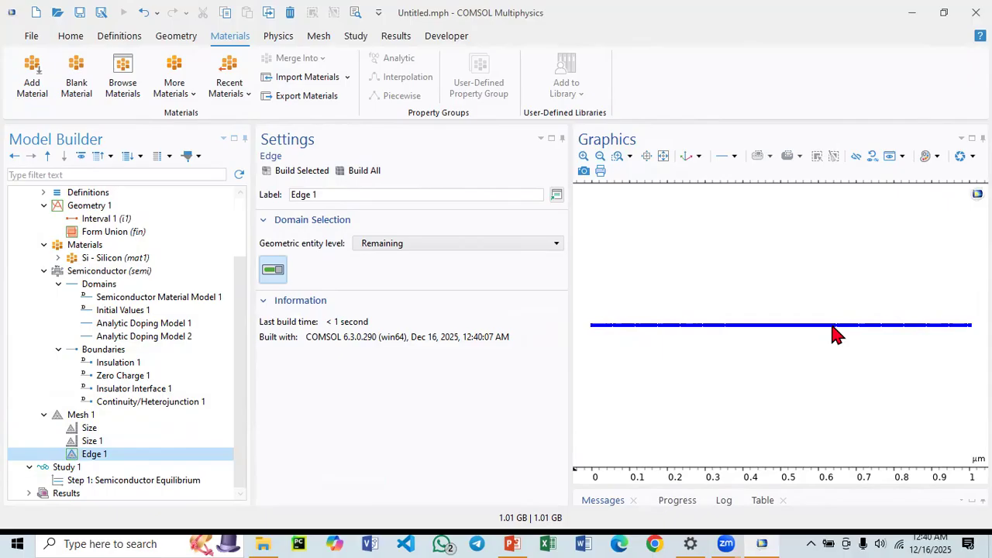
pyautogui.click(105, 403)
pyautogui.click(89, 429)
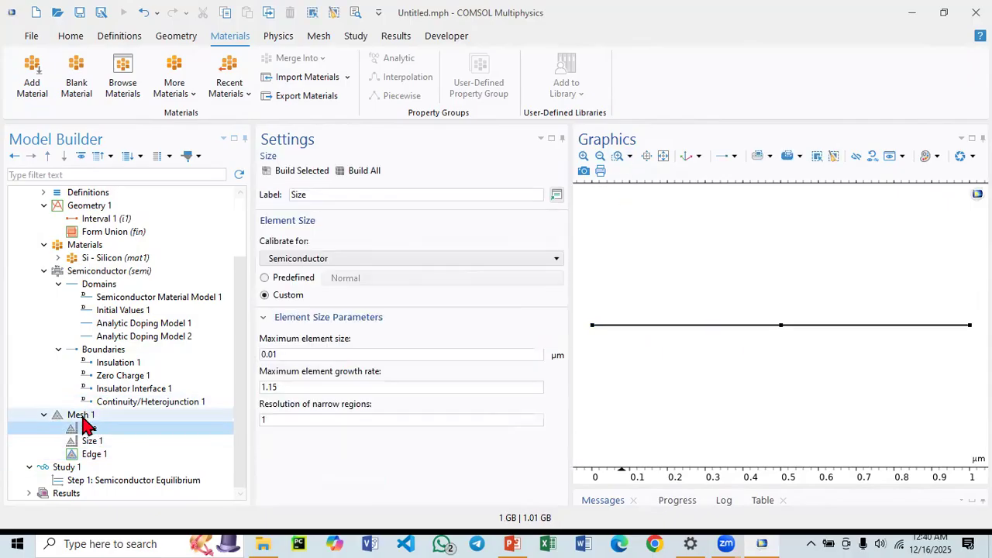
pyautogui.click(84, 416)
pyautogui.click(290, 172)
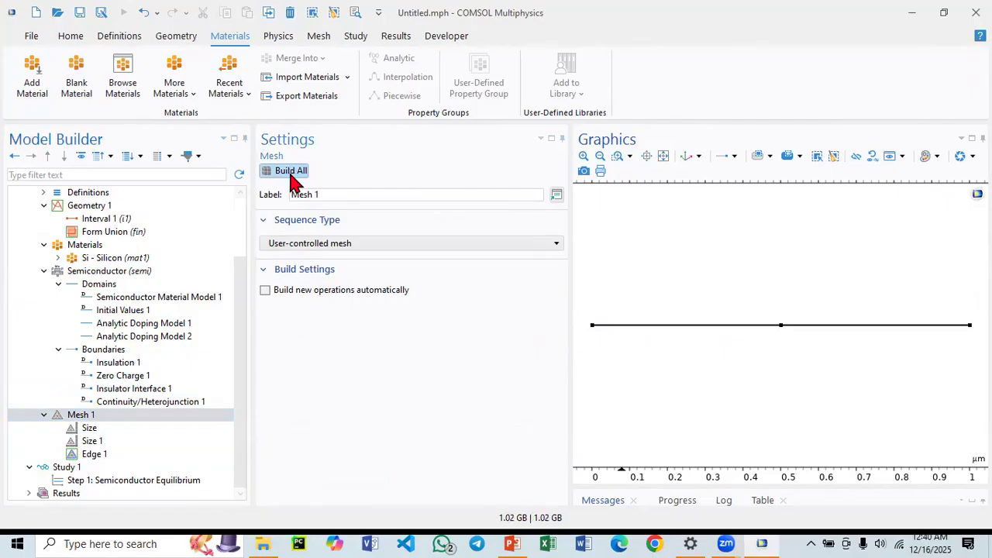
# Zoom in on the mesh near the left end to inspect the element spacing, then zoom back to full extent.
pyautogui.click(618, 157)
pyautogui.moveTo(596, 321); pyautogui.dragTo(620, 344)
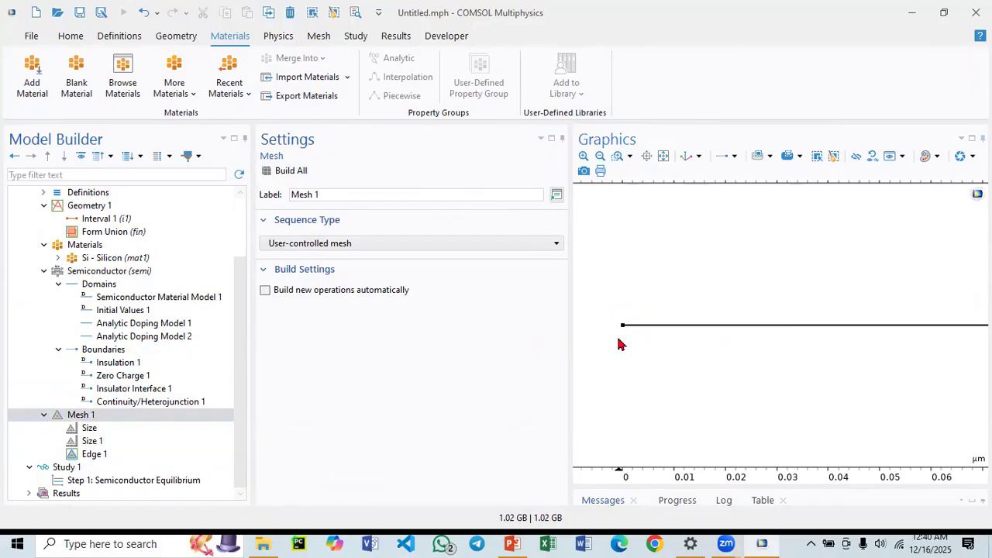
pyautogui.click(94, 454)
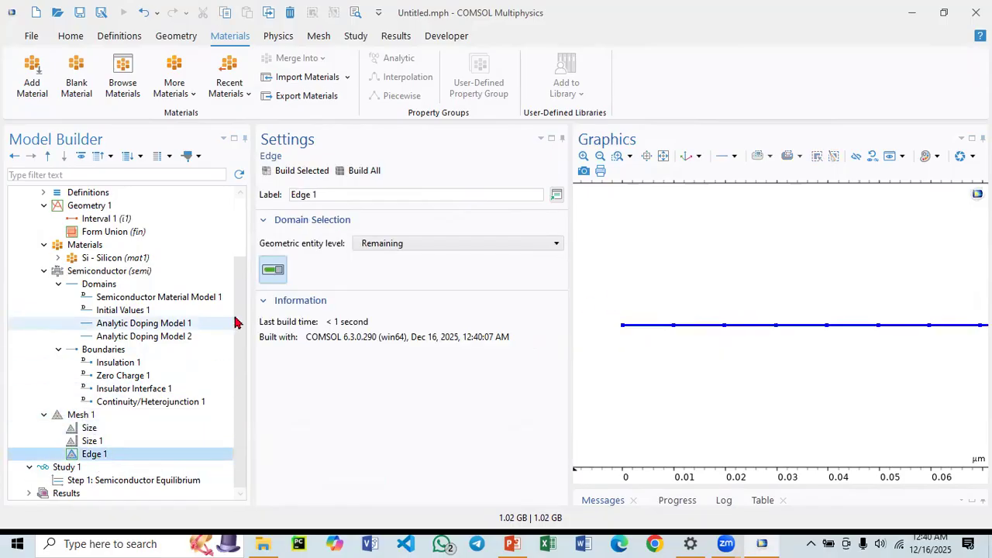
pyautogui.click(337, 177)
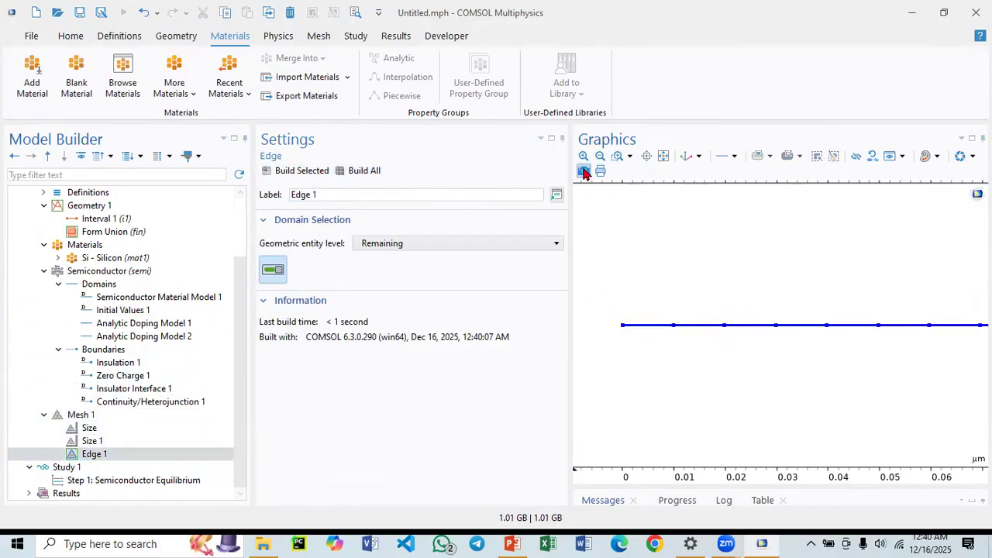
pyautogui.click(662, 155)
pyautogui.click(617, 156)
pyautogui.moveTo(614, 350); pyautogui.dragTo(695, 350)
pyautogui.click(660, 159)
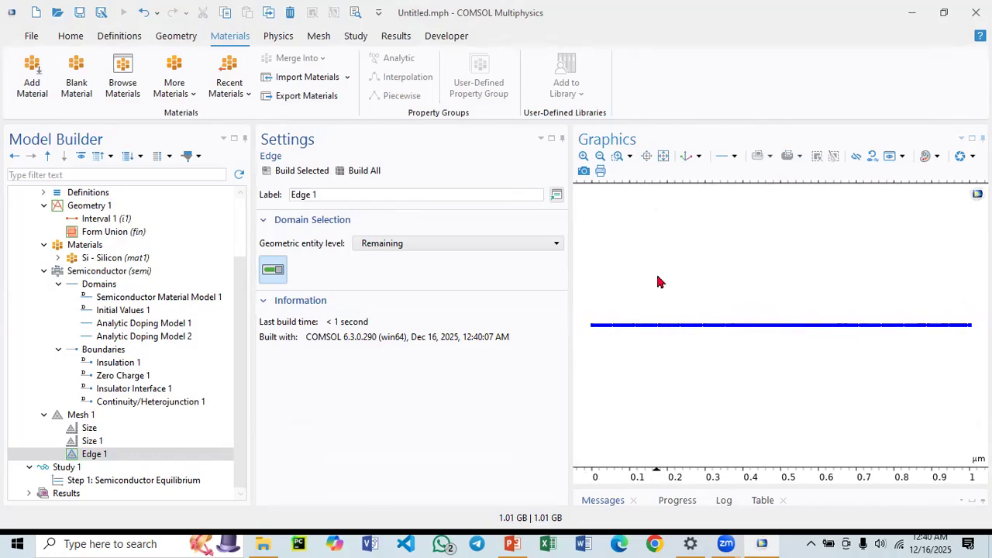
# Compute Study 1 with its Semiconductor Equilibrium step.
pyautogui.click(65, 467)
pyautogui.click(106, 481)
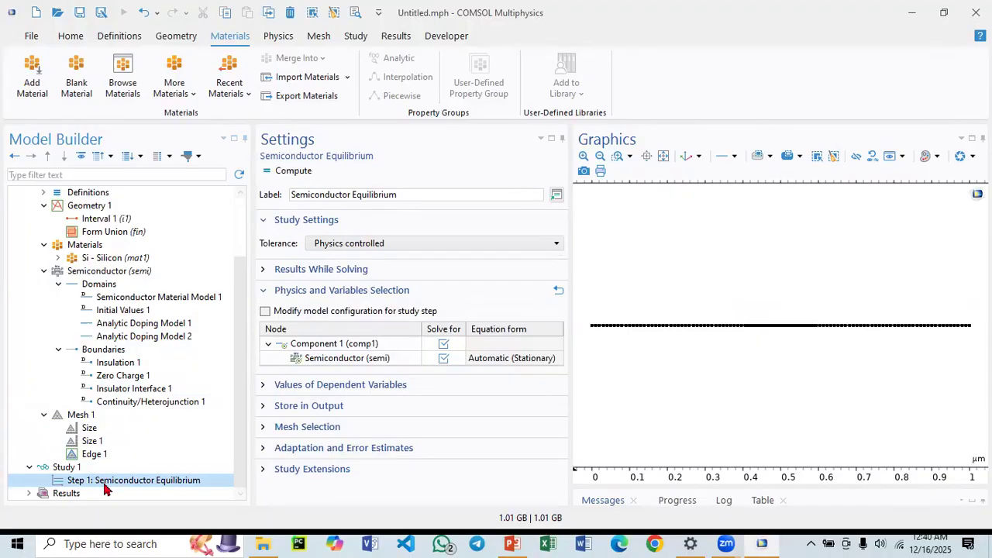
pyautogui.click(51, 468)
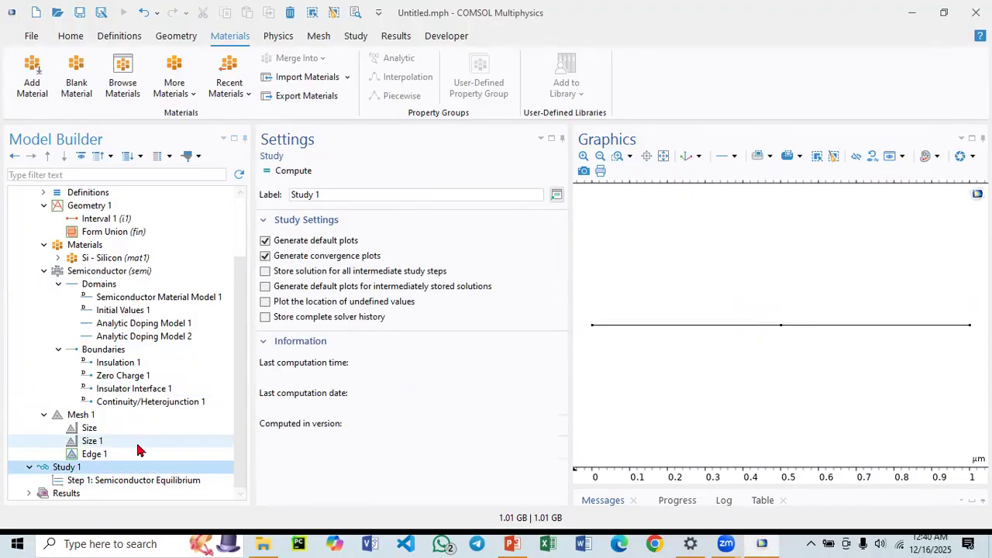
pyautogui.click(299, 174)
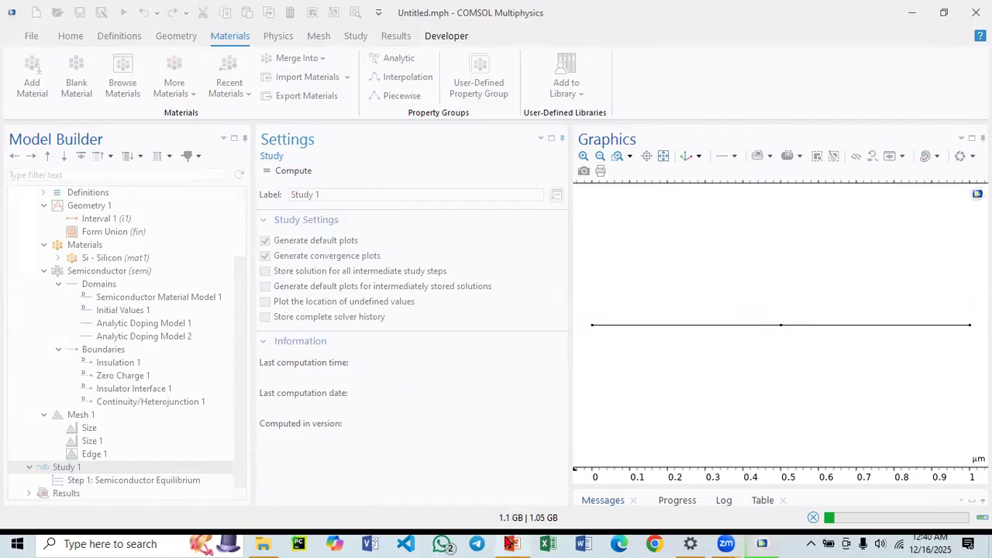
# Switch to PowerPoint to view the reference carrier concentration plot, then return to COMSOL.
pyautogui.click(523, 541)
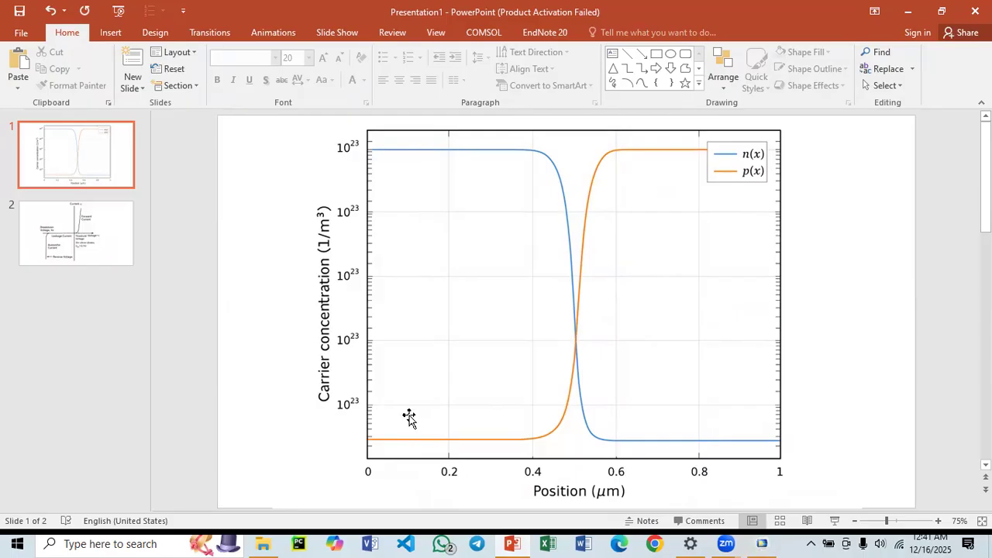
pyautogui.click(762, 543)
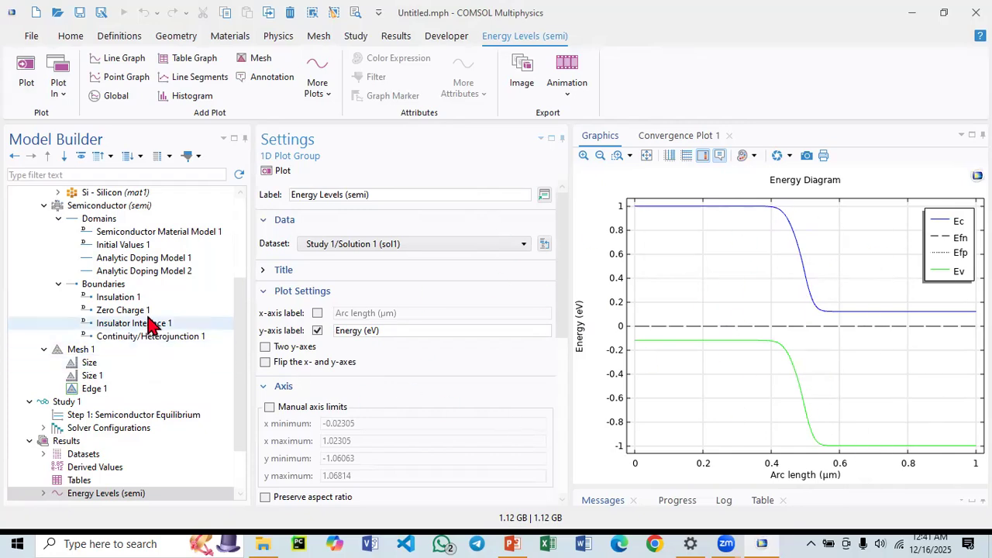
pyautogui.scroll(3, 131, 365)
pyautogui.scroll(-4, 116, 403)
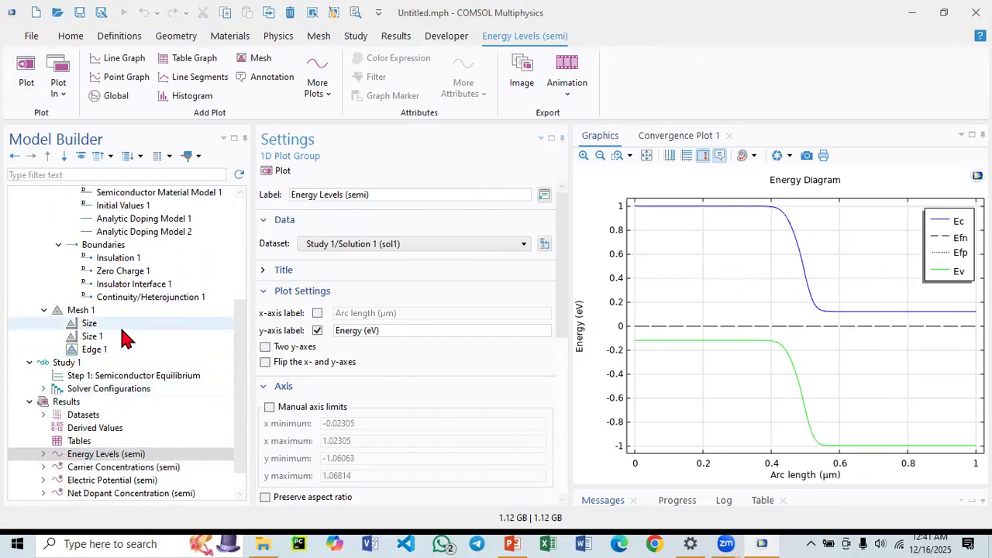
pyautogui.scroll(2, 120, 325)
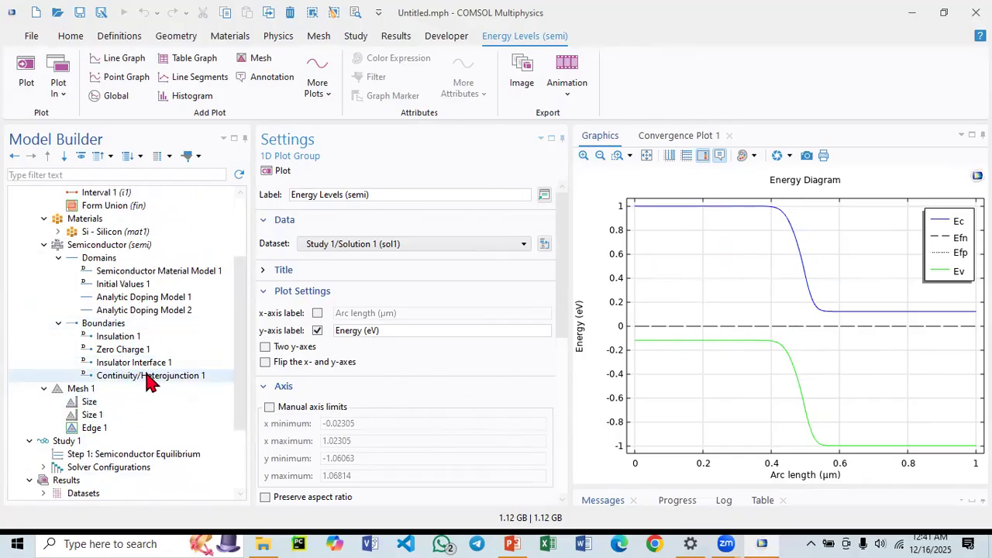
# Review the acceptor and donor concentrations in the two analytic doping models.
pyautogui.click(165, 301)
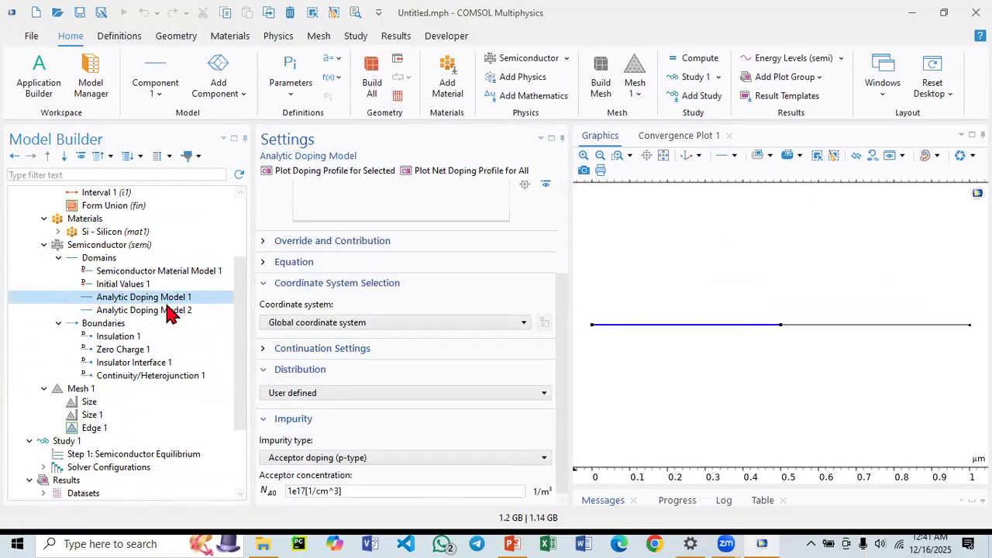
pyautogui.click(347, 491)
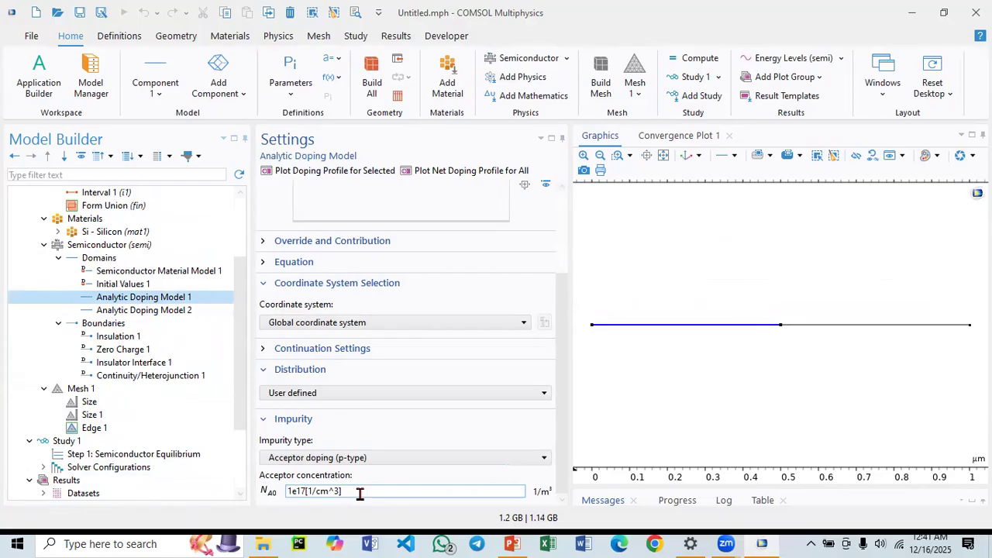
pyautogui.moveTo(345, 491); pyautogui.dragTo(279, 500)
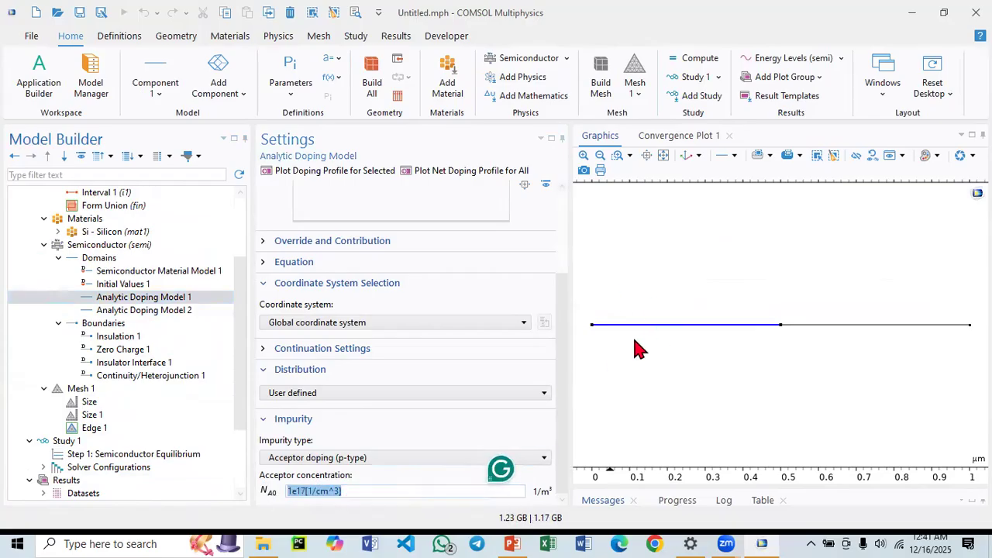
pyautogui.click(200, 312)
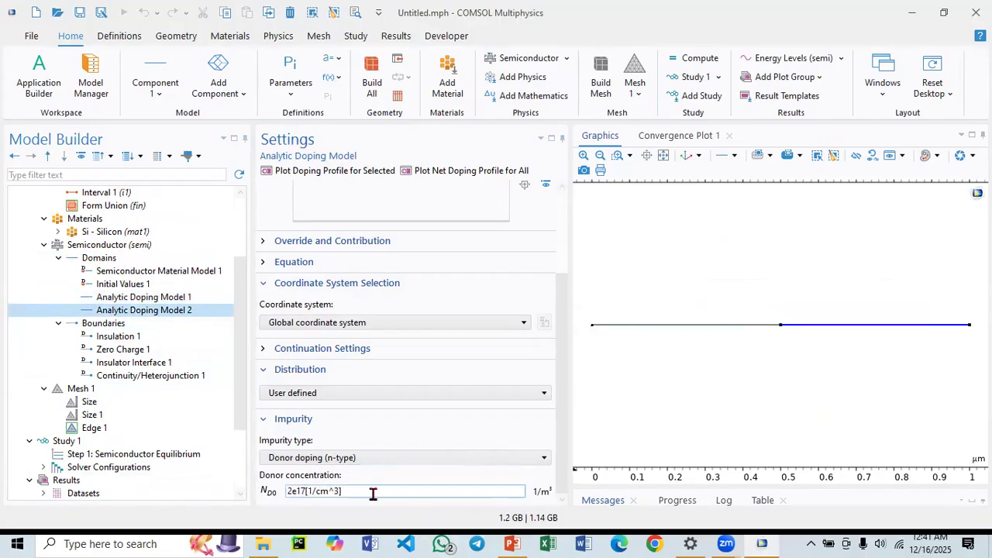
pyautogui.scroll(-2, 142, 421)
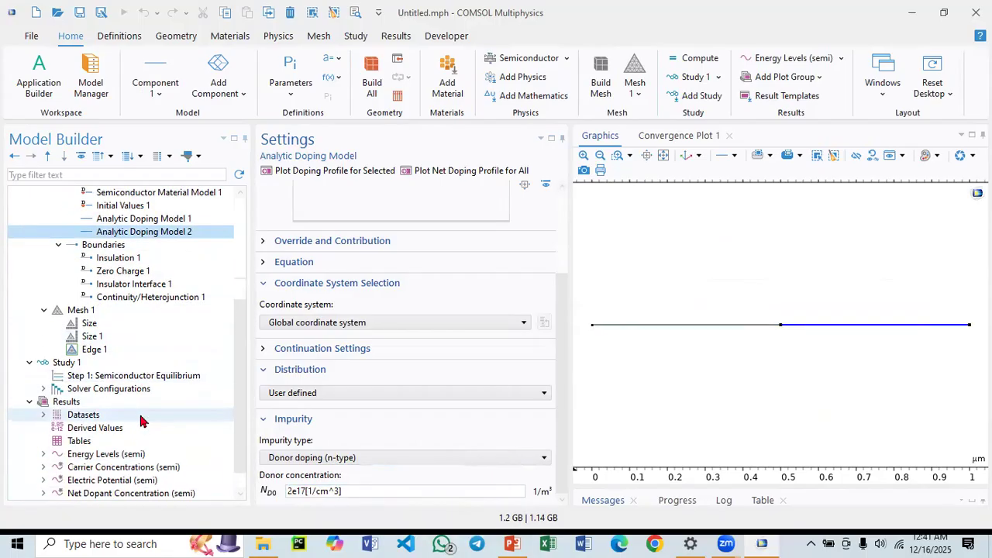
pyautogui.scroll(-1, 142, 421)
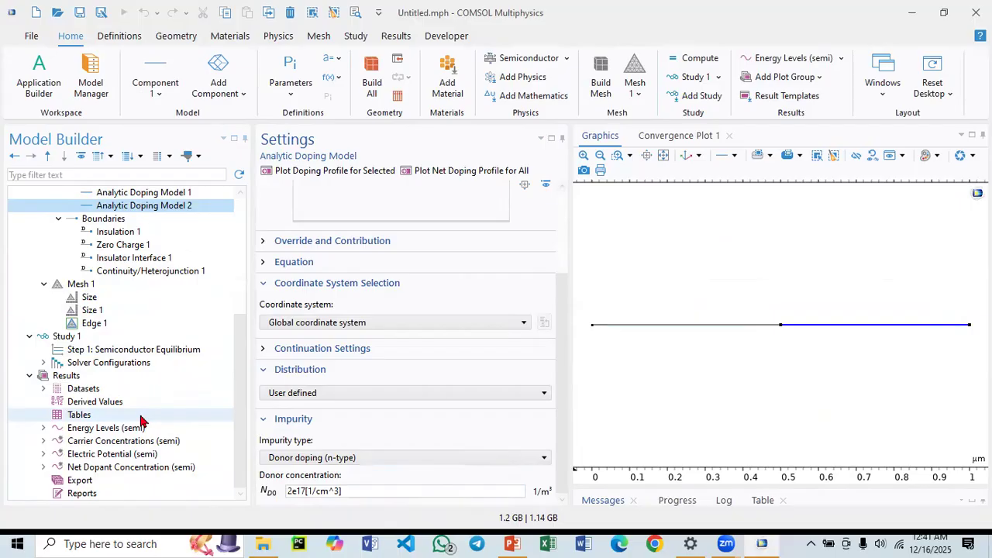
# Open the Carrier Concentrations plot group and expand it to see the electron and hole concentration graphs.
pyautogui.click(107, 443)
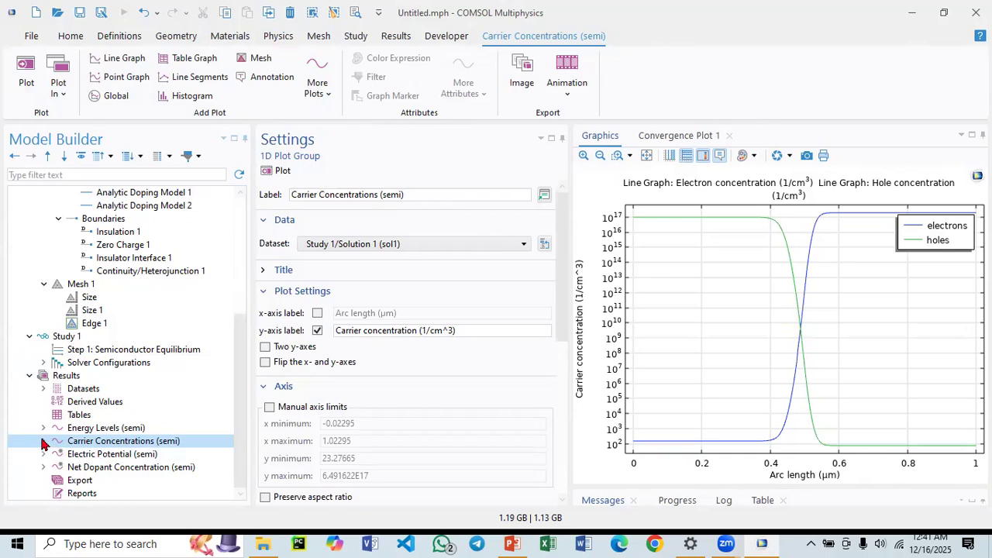
pyautogui.click(44, 441)
pyautogui.click(98, 443)
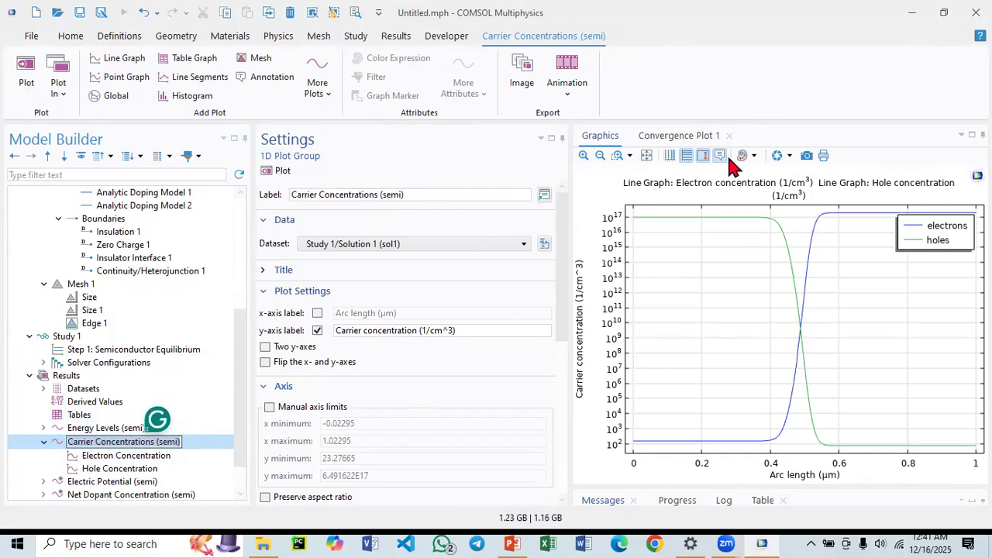
pyautogui.moveTo(798, 332)
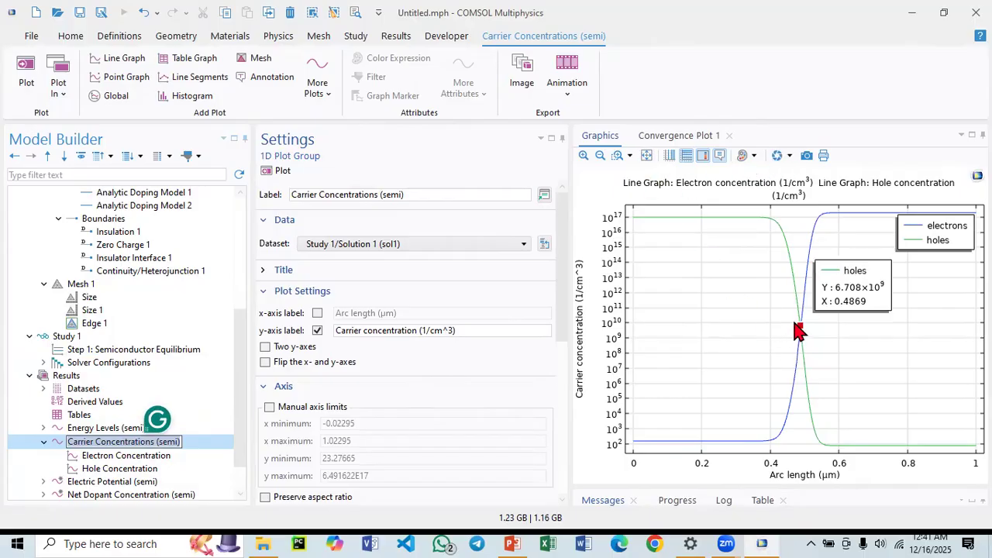
# View the Electric Potential and Net Dopant Concentration result plots.
pyautogui.click(92, 482)
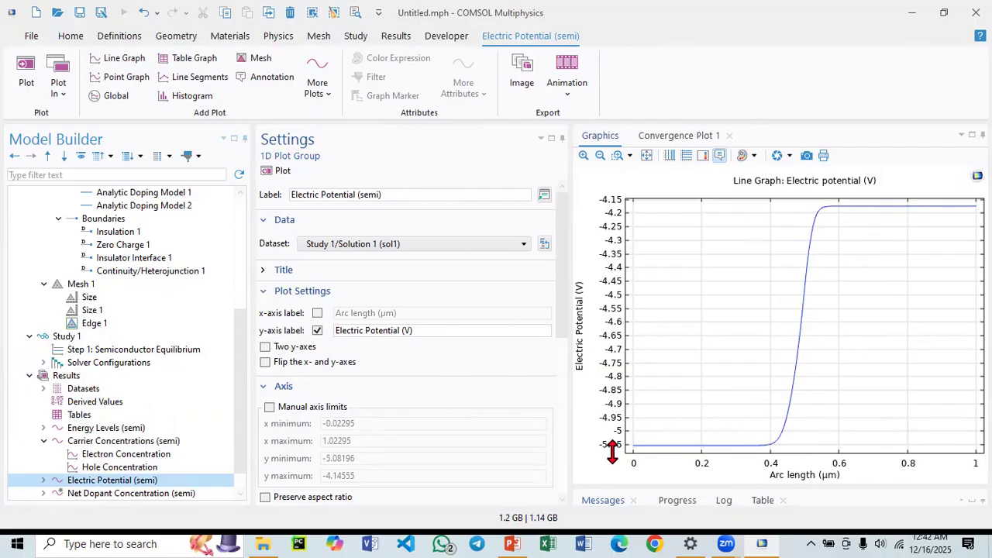
pyautogui.moveTo(838, 210)
pyautogui.scroll(-1, 158, 473)
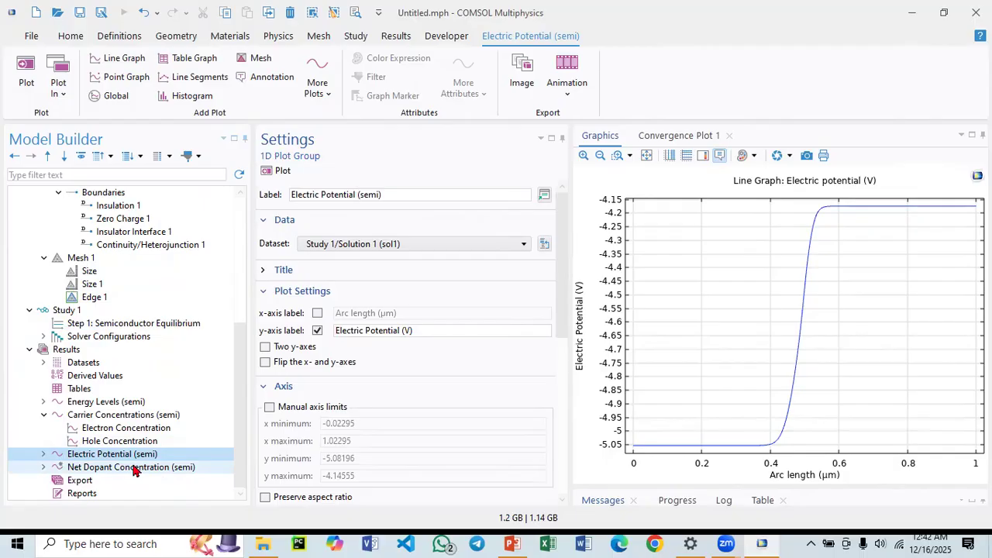
pyautogui.click(134, 468)
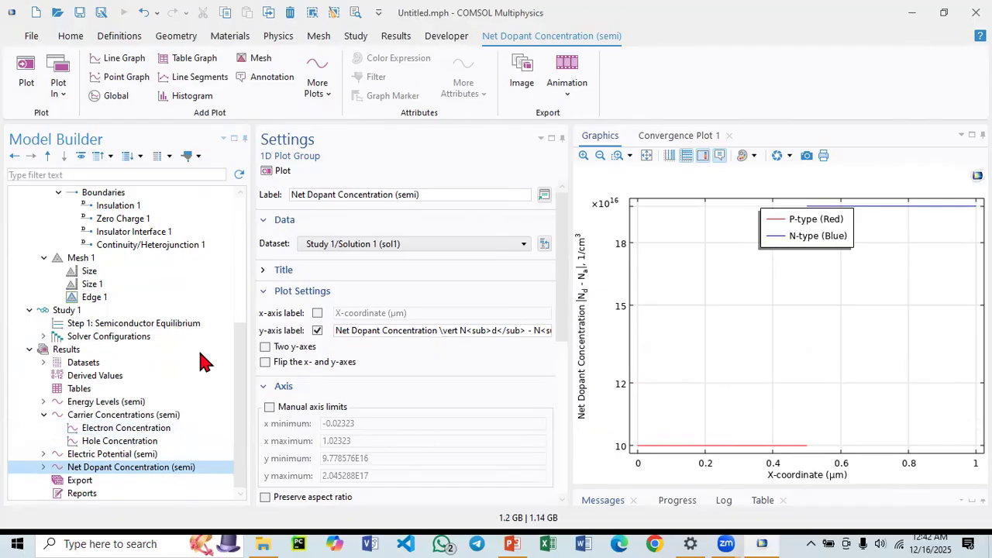
# Open the Carrier Concentrations plot and toggle its y-axis log scale off and back on.
pyautogui.click(116, 417)
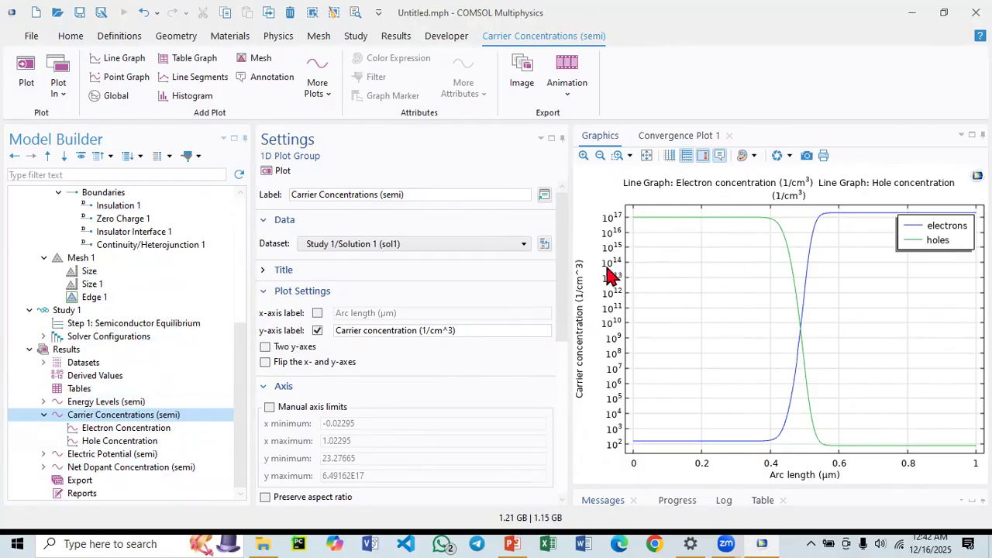
pyautogui.click(685, 163)
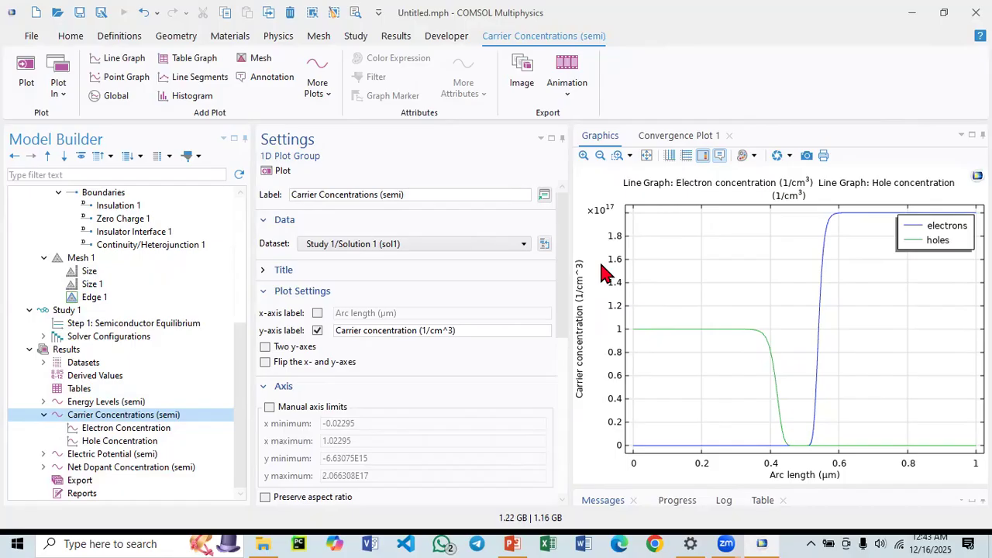
pyautogui.click(685, 155)
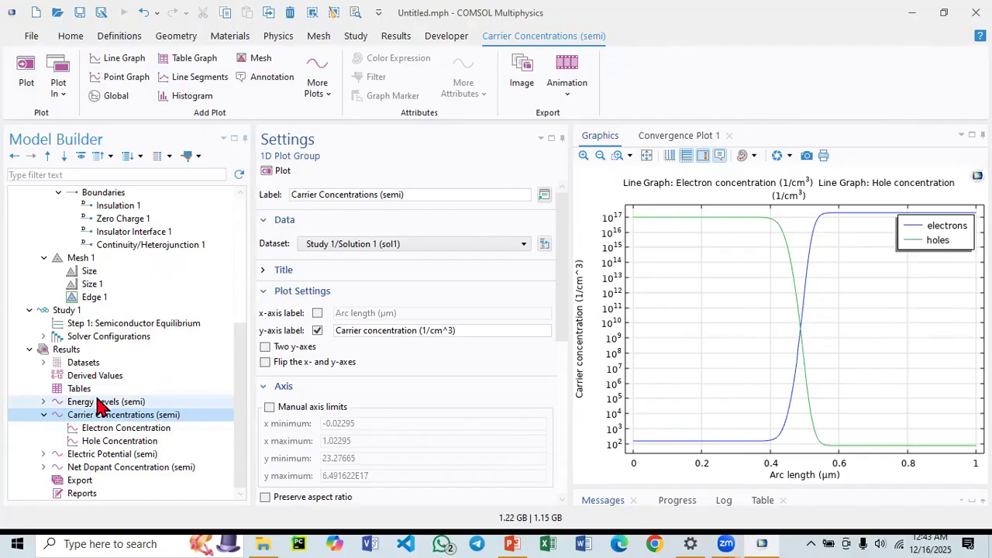
# Switch to PowerPoint to compare the reference carrier concentration plot, then return to COMSOL.
pyautogui.click(510, 538)
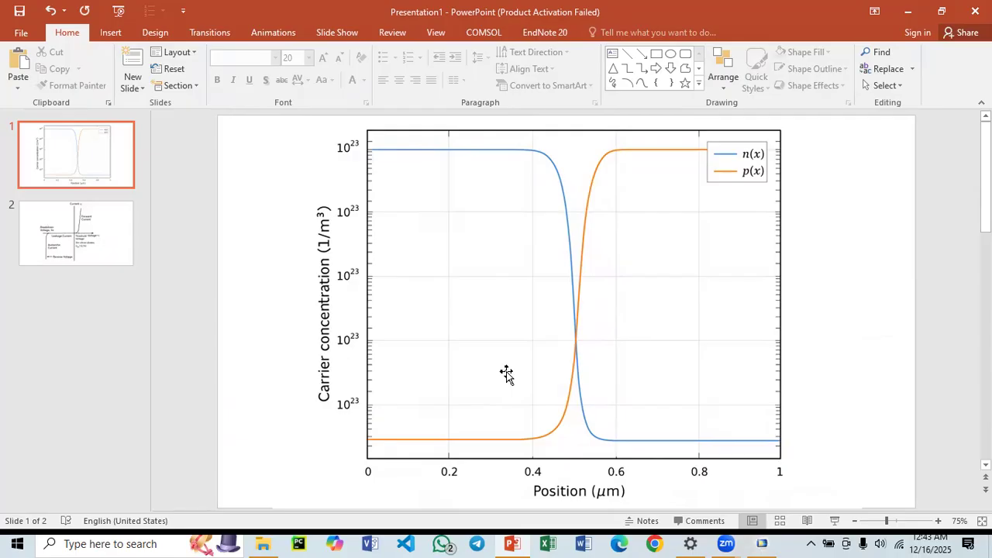
pyautogui.click(761, 544)
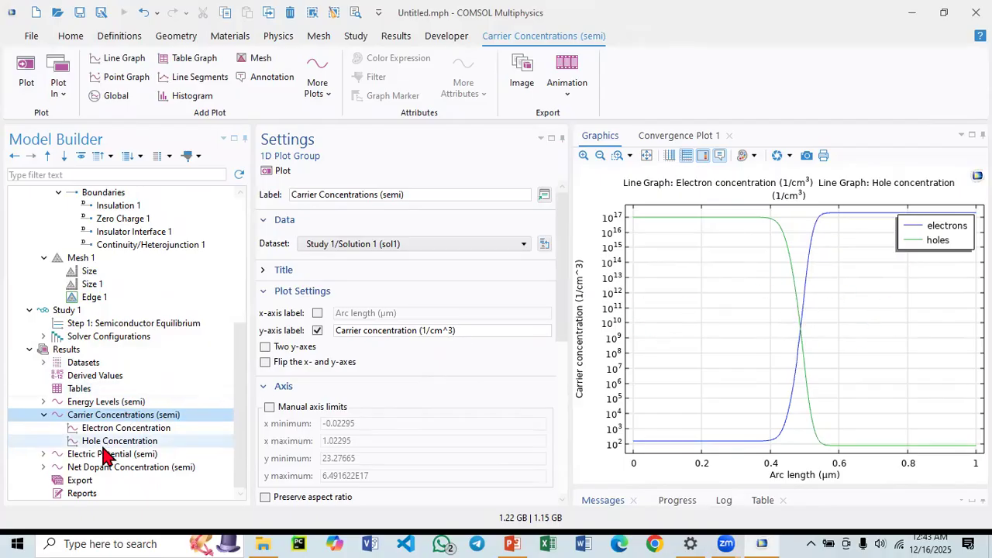
# Open the Energy Levels plot group, expand its line graphs, and go back to the Carrier Concentrations plot.
pyautogui.click(79, 402)
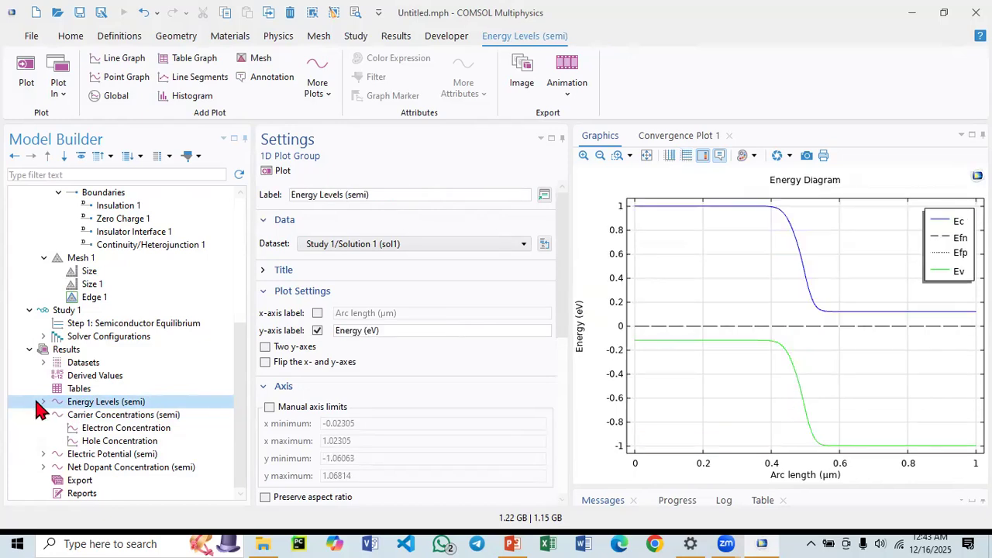
pyautogui.click(43, 401)
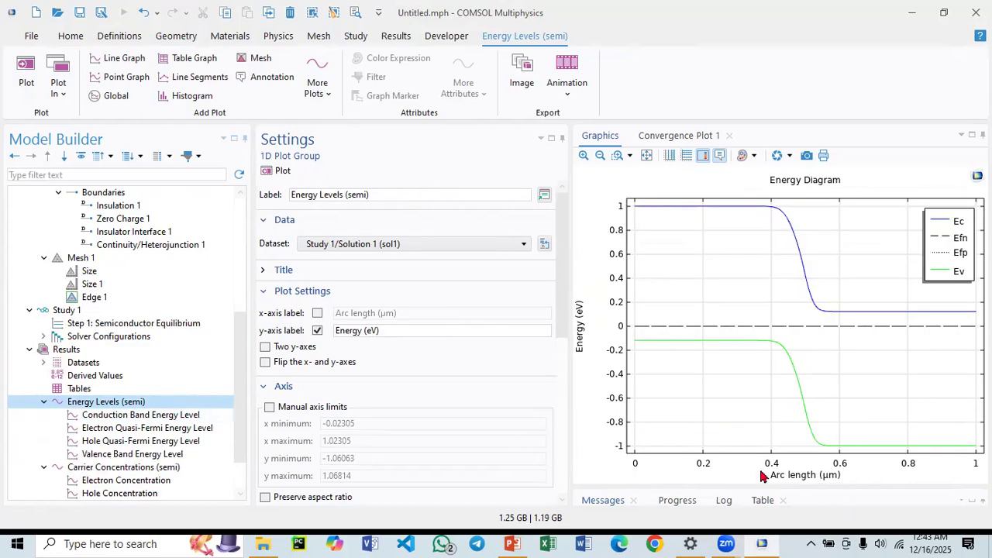
pyautogui.scroll(-1, 87, 446)
pyautogui.click(94, 428)
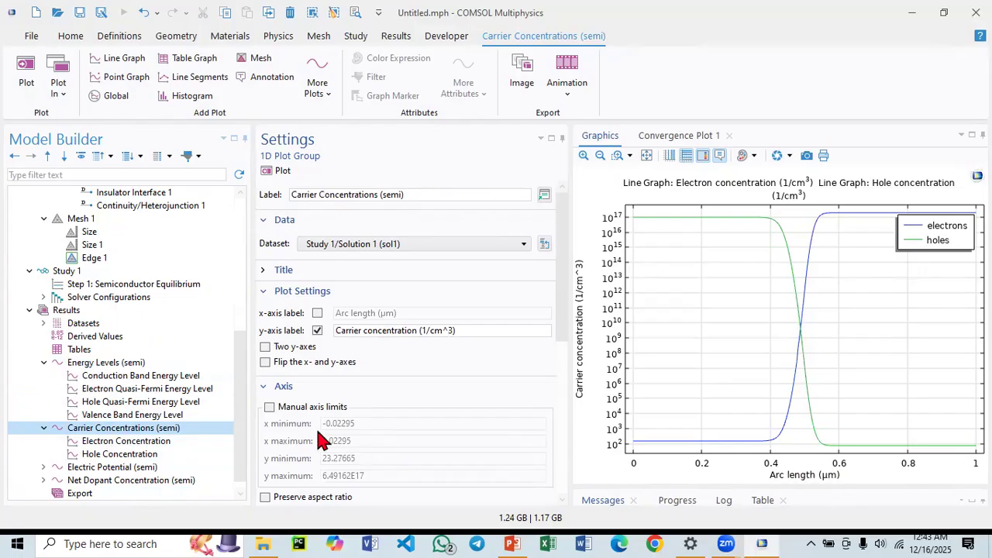
# Check the Interval 1 coordinates of the geometry, then reopen the Carrier Concentrations plot.
pyautogui.scroll(6, 192, 348)
pyautogui.click(111, 258)
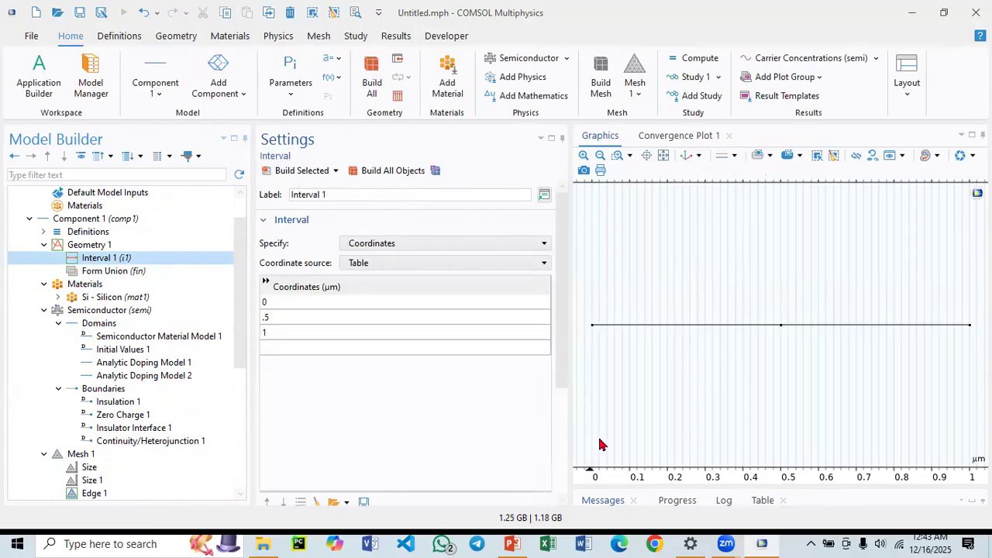
pyautogui.scroll(-6, 111, 466)
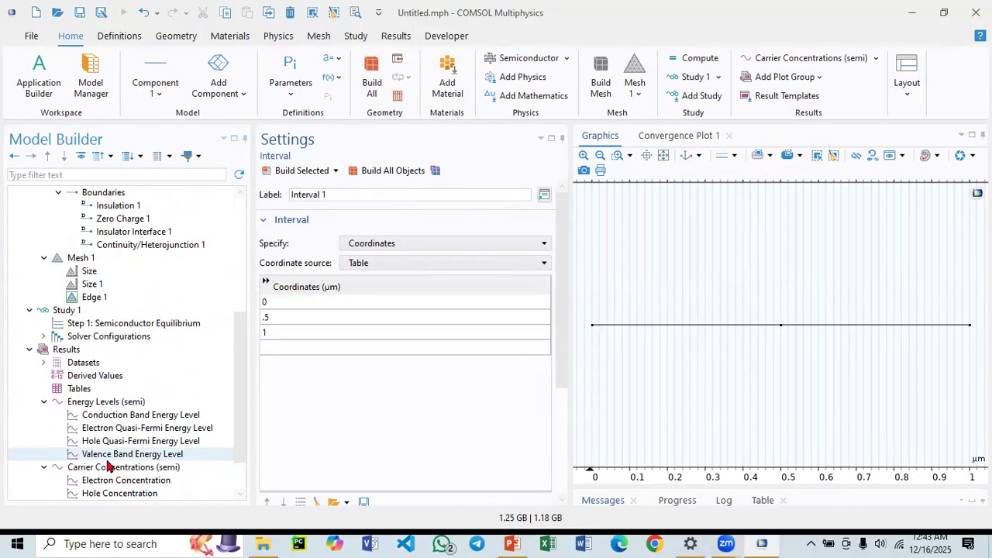
pyautogui.click(88, 417)
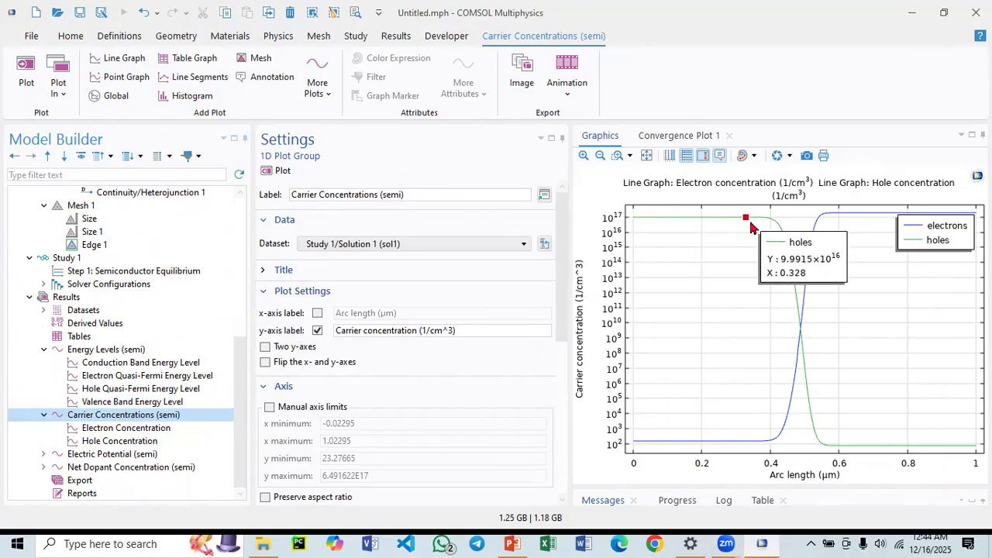
# Review the settings of Analytic Doping Model 1 and Analytic Doping Model 2.
pyautogui.scroll(3, 186, 288)
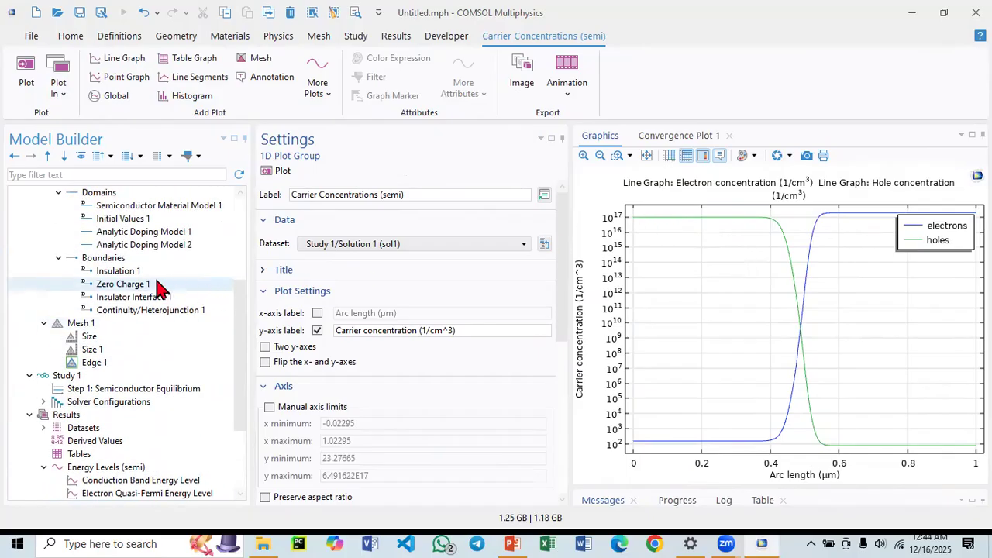
pyautogui.scroll(5, 154, 284)
pyautogui.scroll(-4, 124, 387)
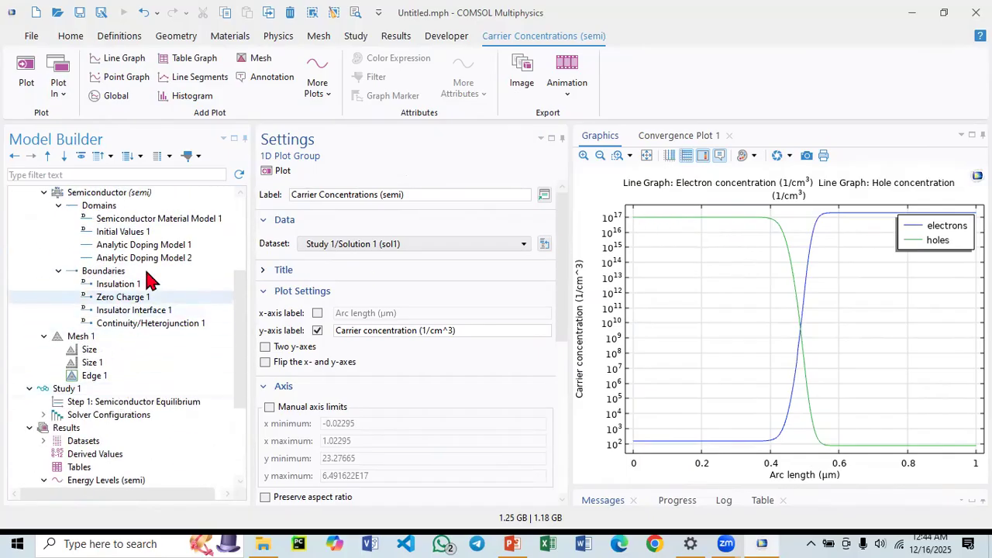
pyautogui.click(139, 245)
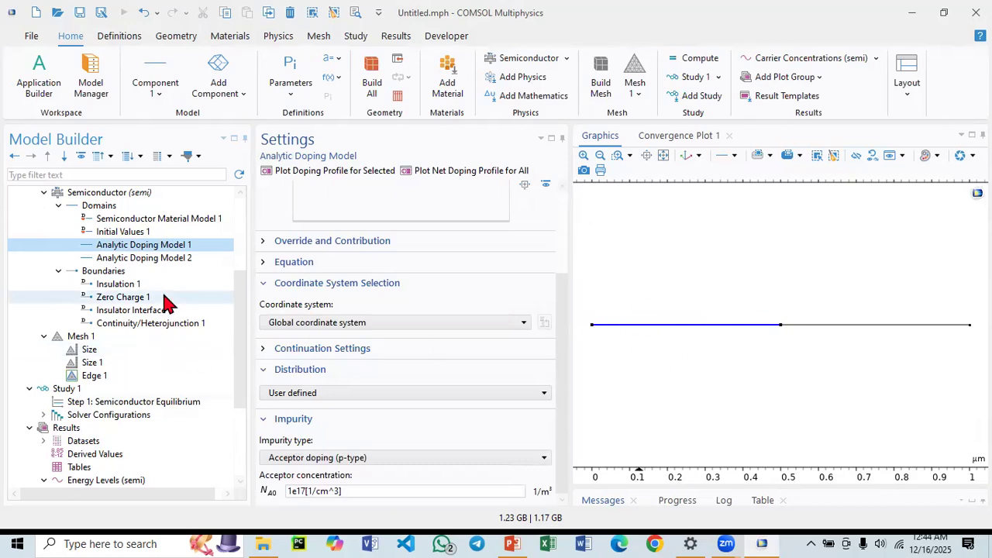
pyautogui.click(166, 259)
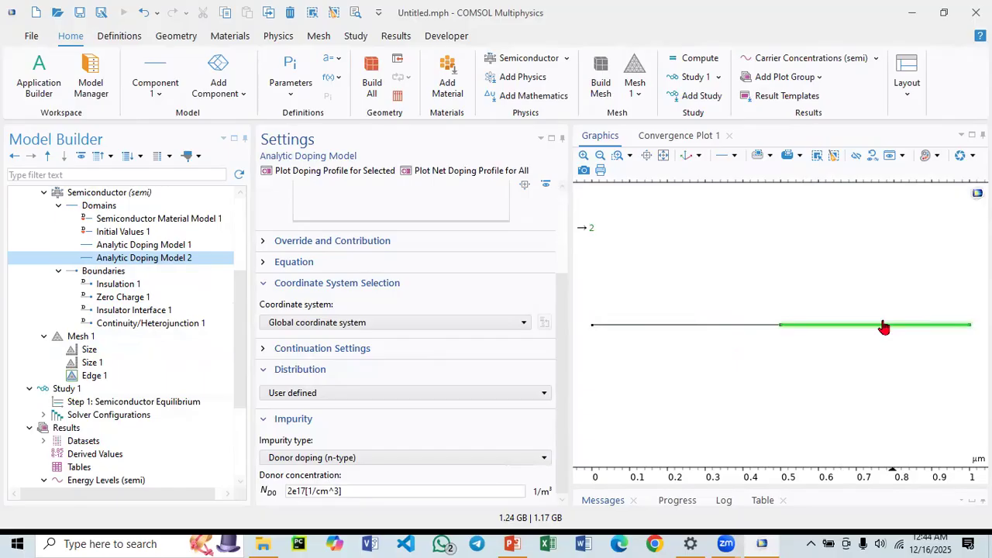
# Reopen the Carrier Concentrations plot and probe the electron and hole concentration curves for values.
pyautogui.scroll(-3, 114, 416)
pyautogui.scroll(-1, 114, 416)
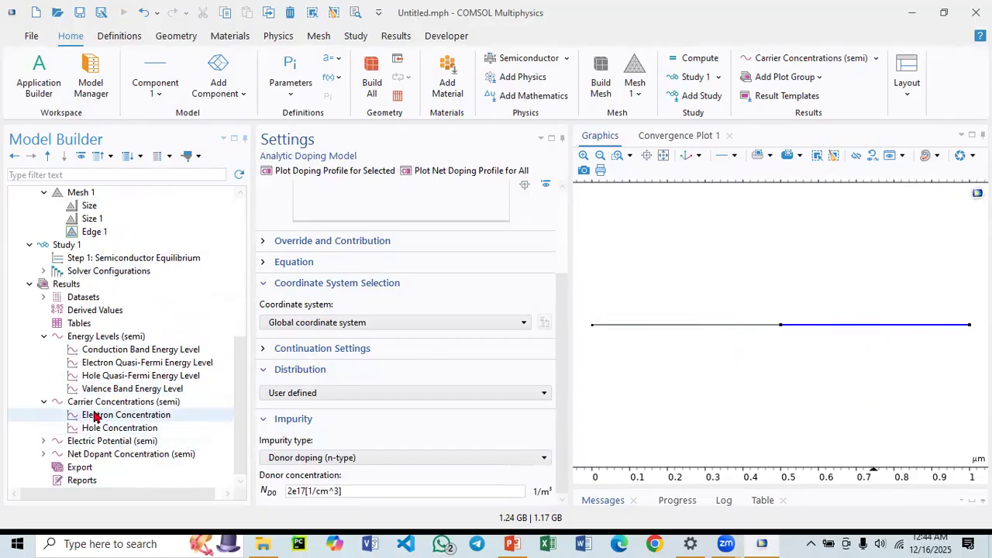
pyautogui.click(124, 401)
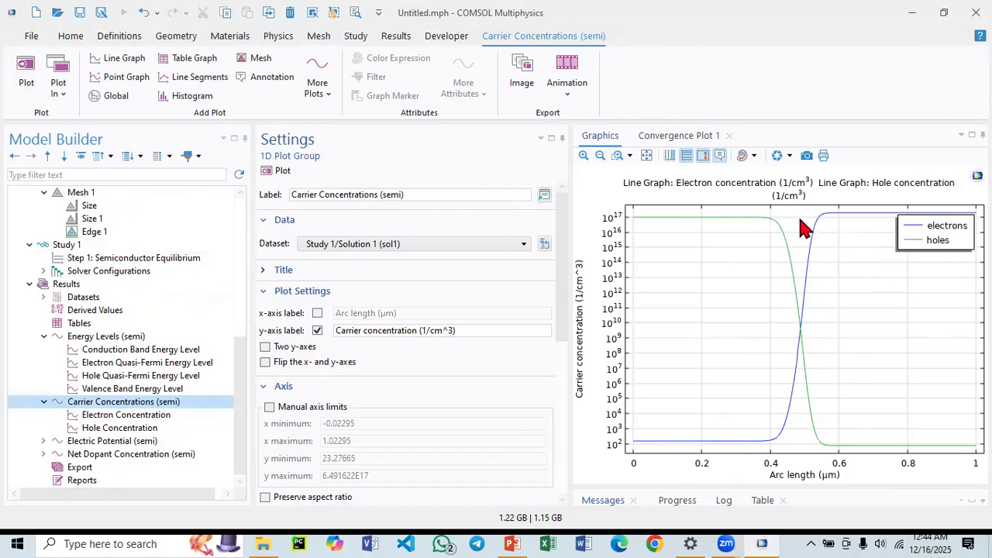
pyautogui.moveTo(768, 219)
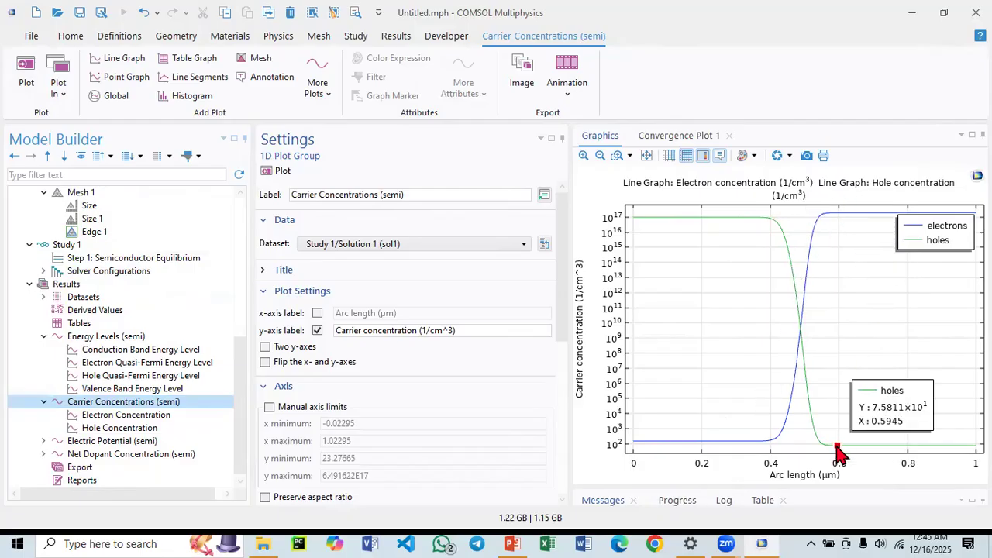
pyautogui.moveTo(845, 225)
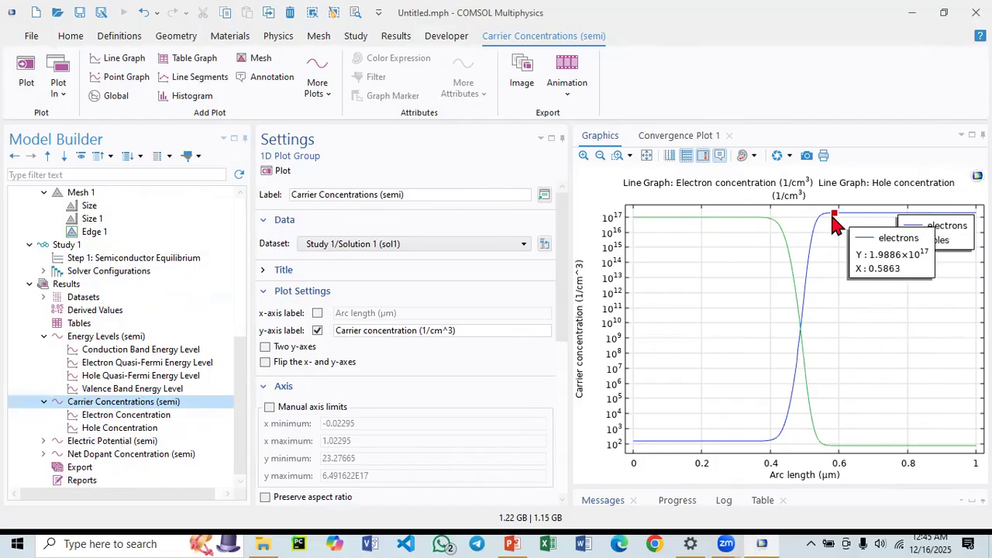
pyautogui.moveTo(890, 448)
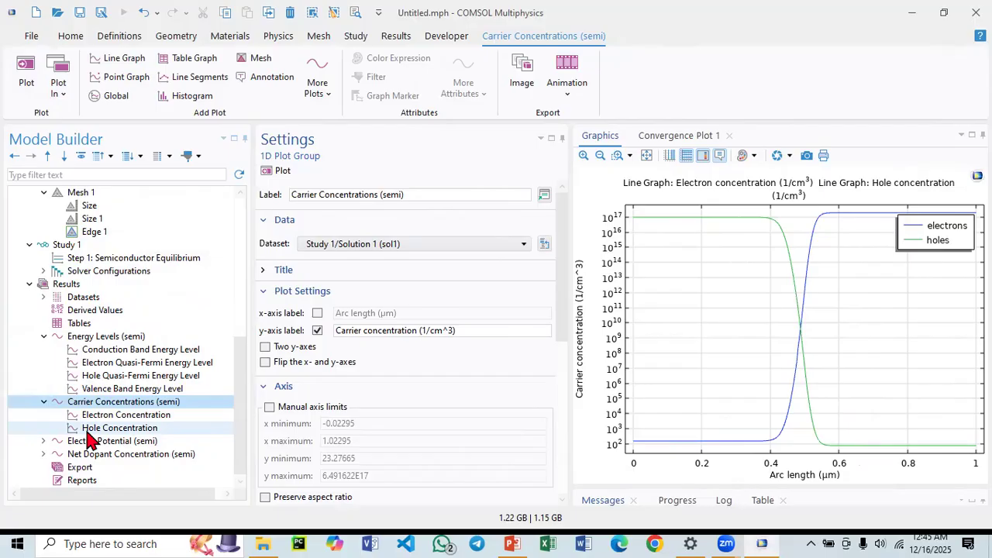
# Open the Energy Levels plot and probe the band edges and quasi-Fermi levels for values.
pyautogui.click(106, 339)
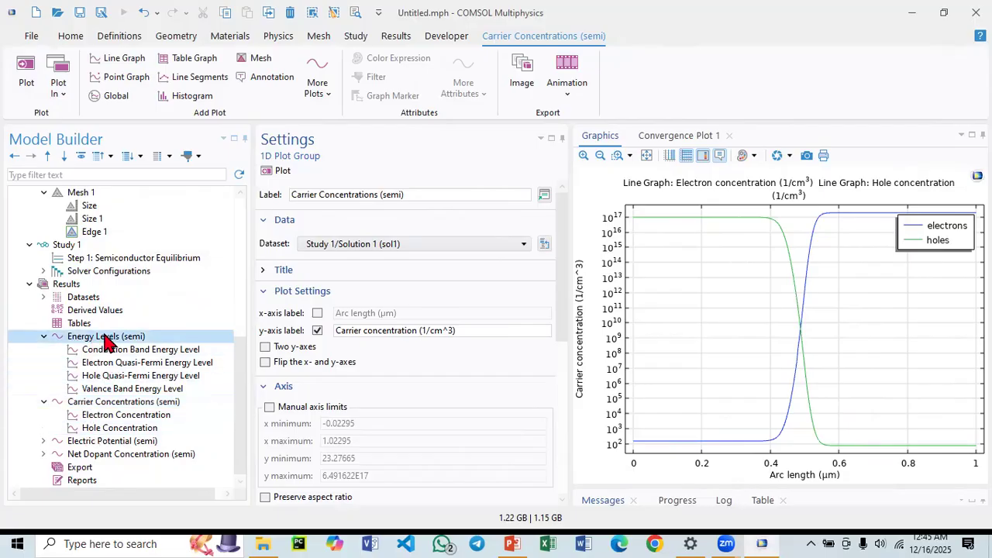
pyautogui.moveTo(883, 330)
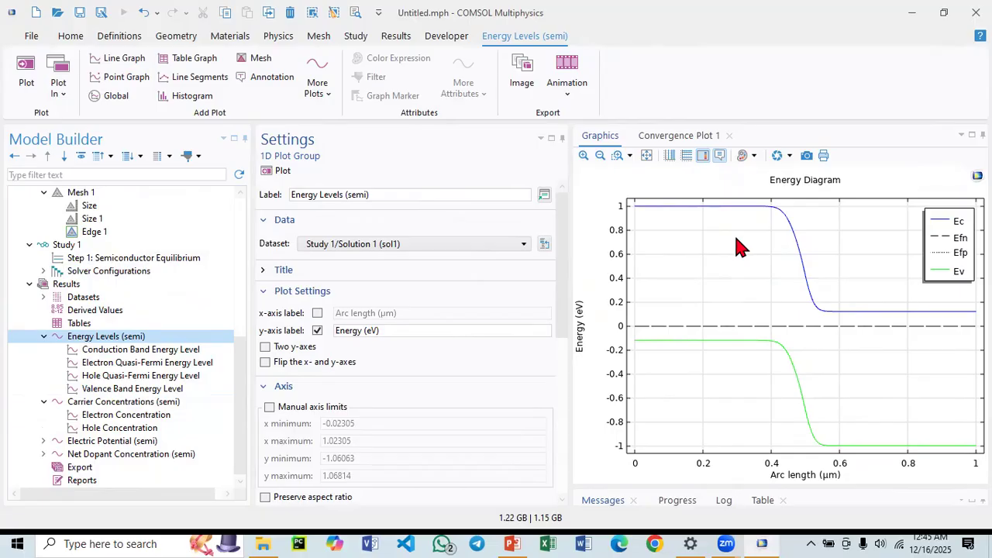
pyautogui.moveTo(664, 209)
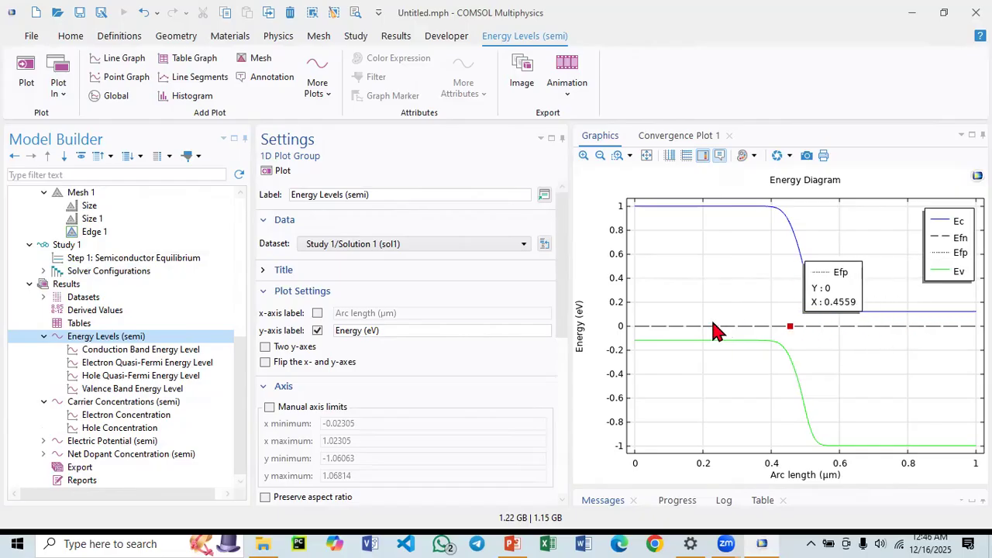
pyautogui.moveTo(811, 304)
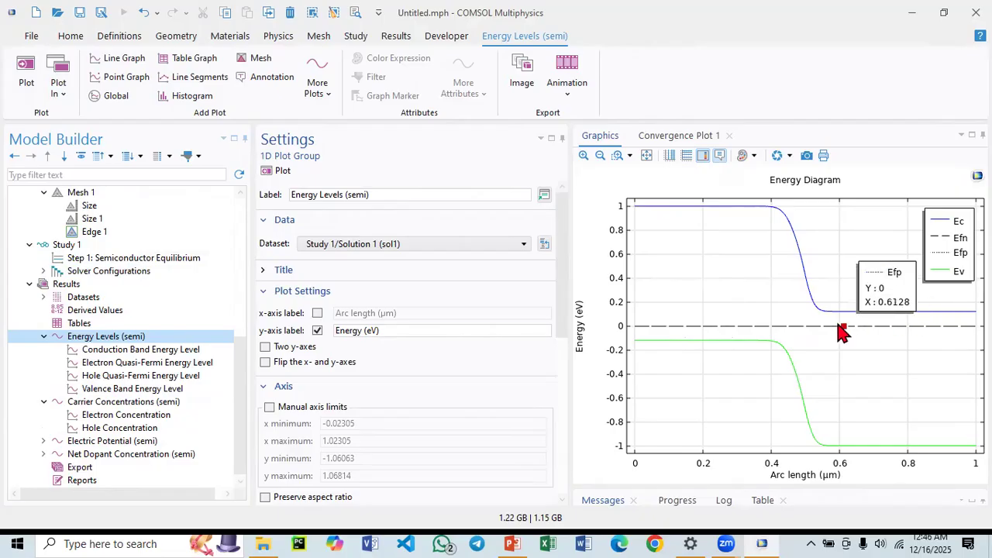
pyautogui.moveTo(935, 327)
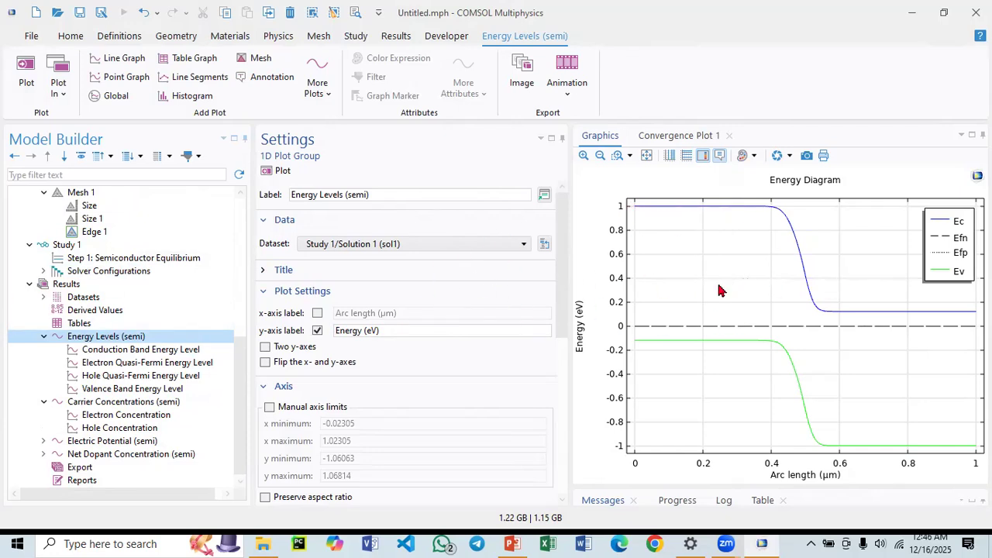
pyautogui.moveTo(683, 340)
# Add a new 2D component to the model.
pyautogui.scroll(6, 85, 326)
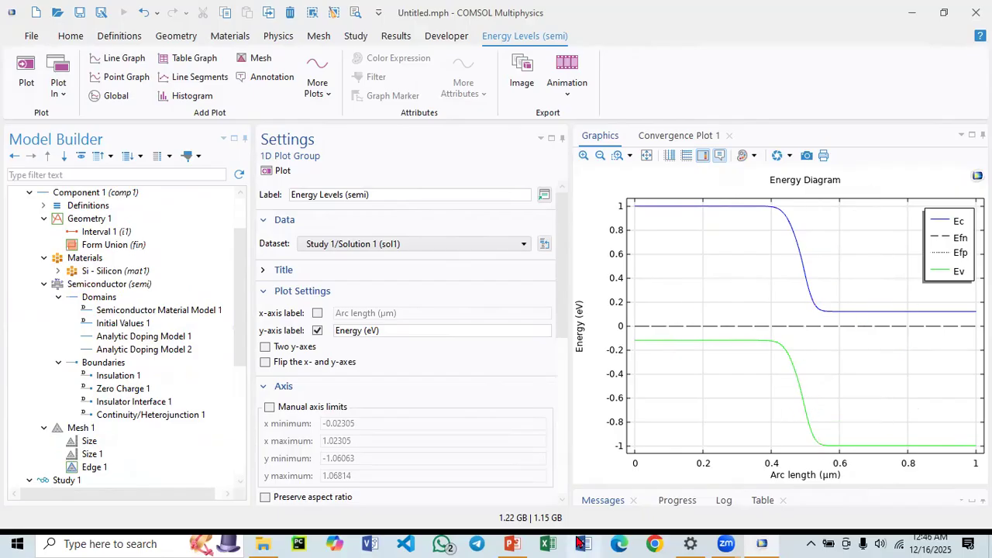
pyautogui.scroll(2, 116, 339)
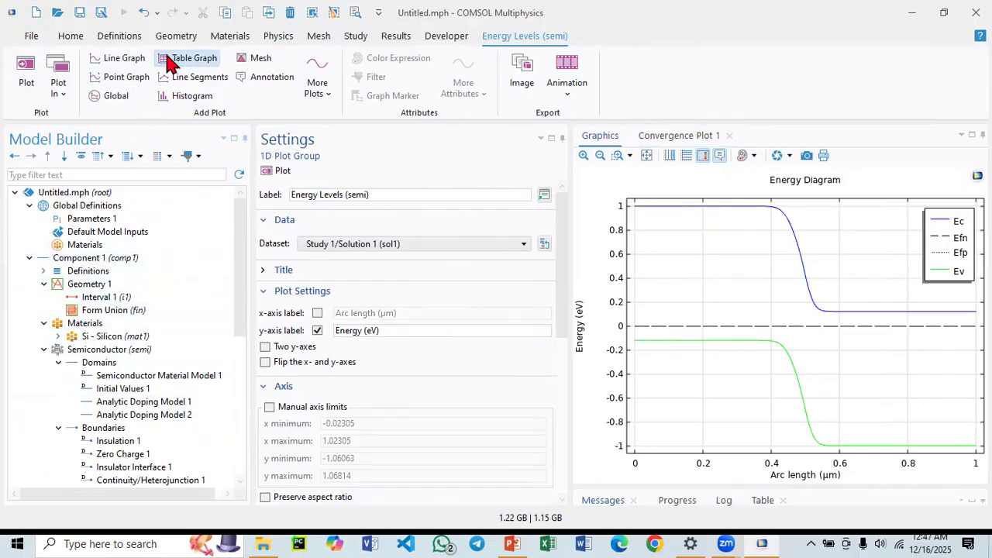
pyautogui.click(72, 39)
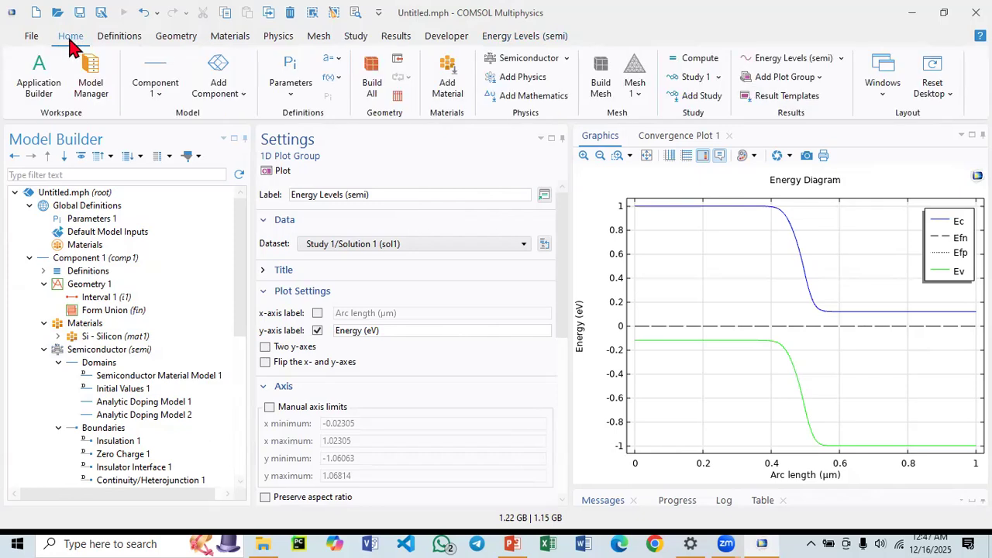
pyautogui.click(237, 99)
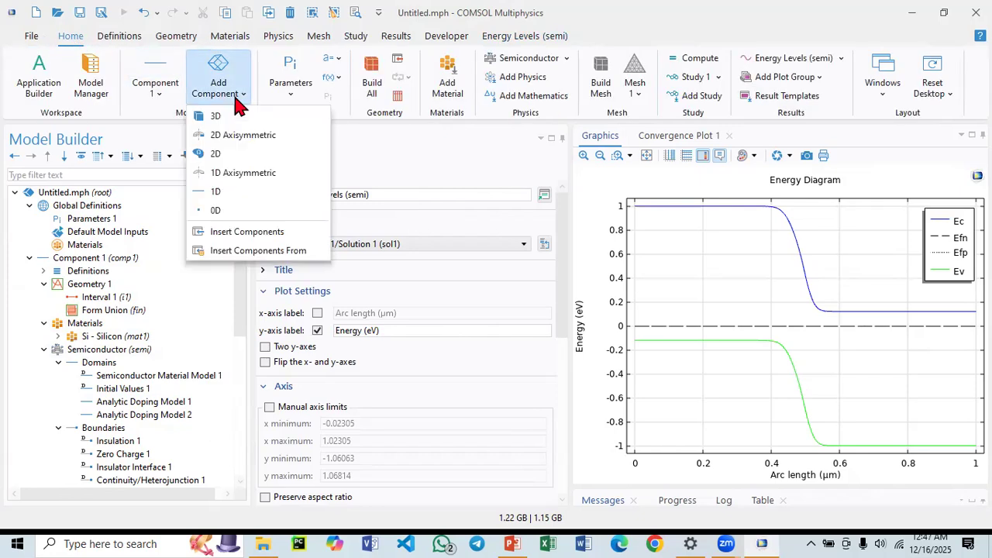
pyautogui.click(220, 154)
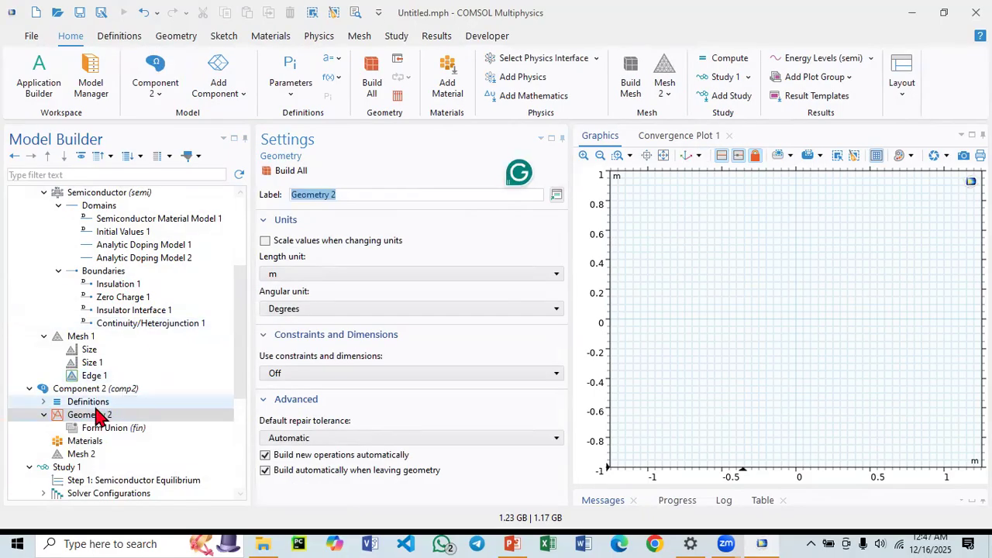
# Add a Rectangle to the new component's Geometry 2.
pyautogui.scroll(-2, 89, 358)
pyautogui.scroll(6, 52, 319)
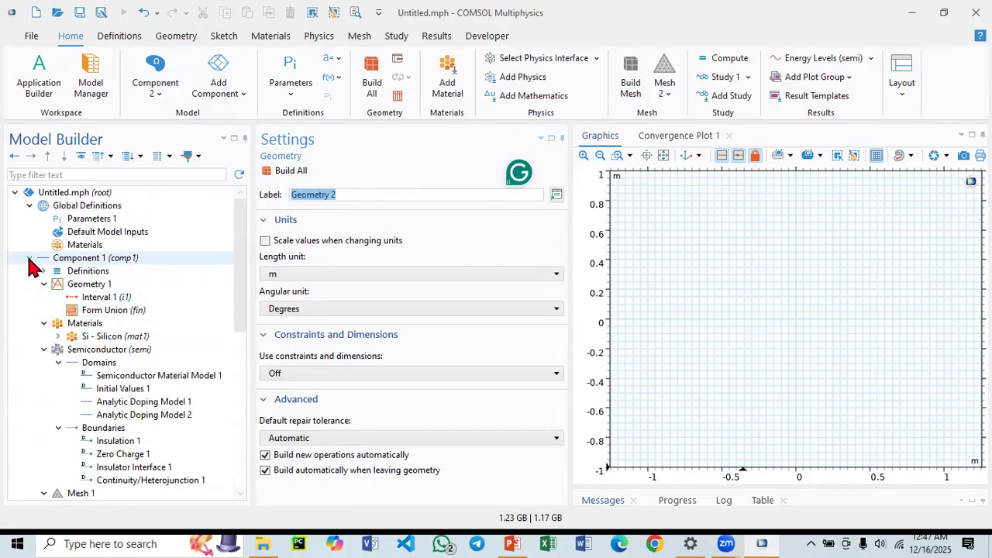
pyautogui.click(29, 258)
pyautogui.click(87, 297)
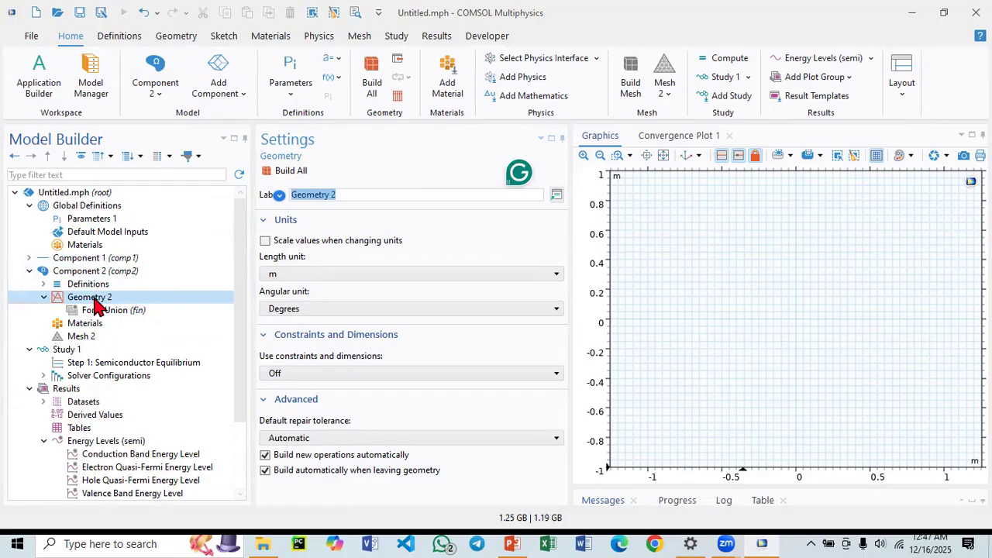
pyautogui.rightClick(96, 300)
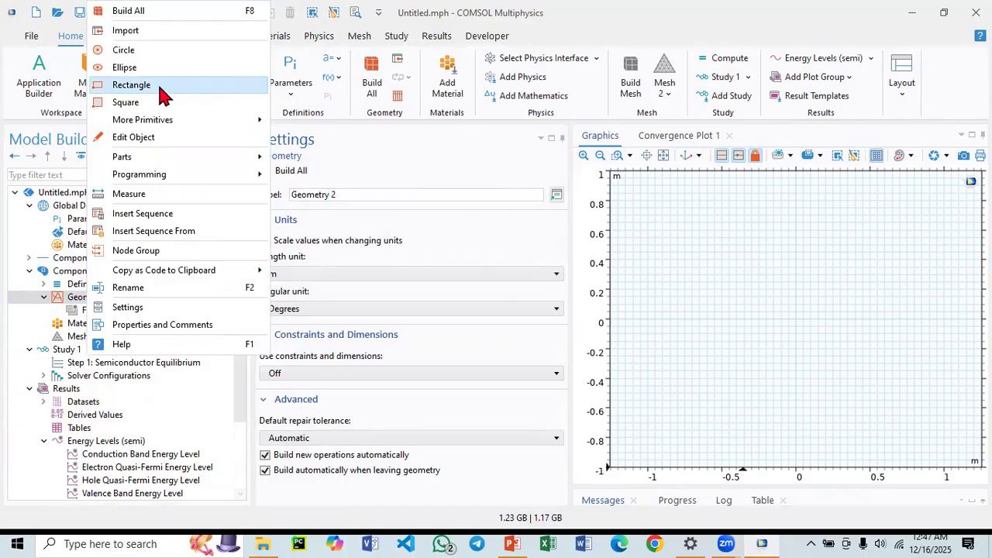
pyautogui.click(133, 85)
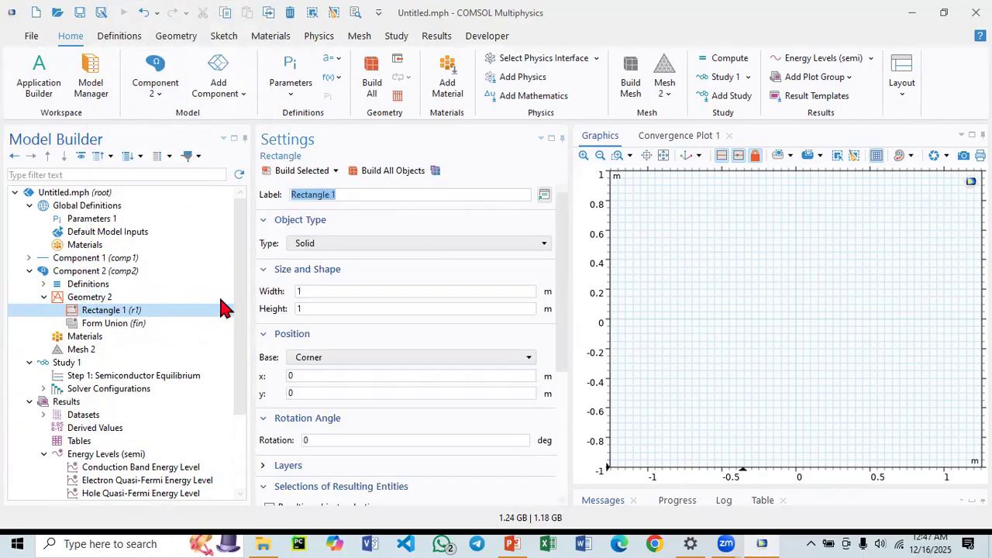
pyautogui.click(29, 257)
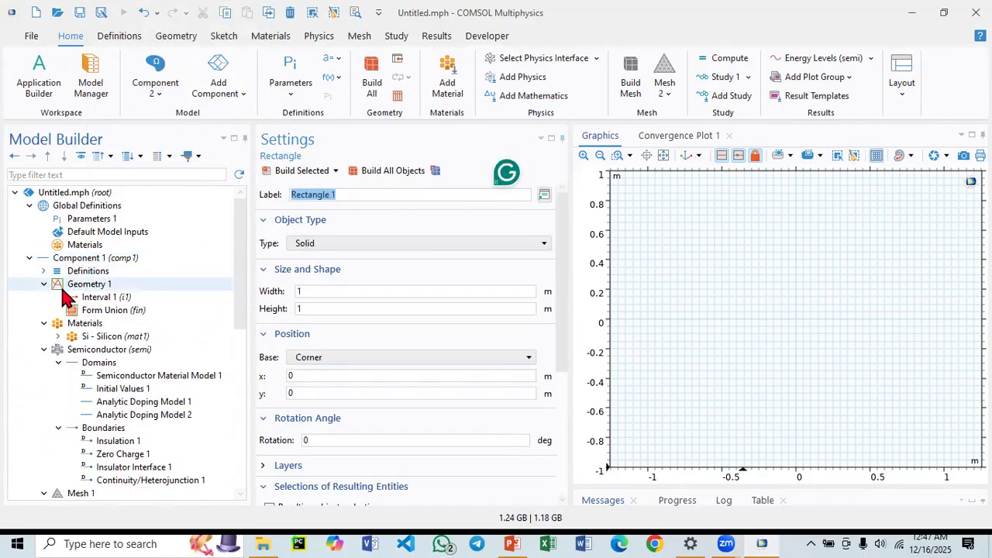
# Set the rectangle's width to 0.5.
pyautogui.click(79, 299)
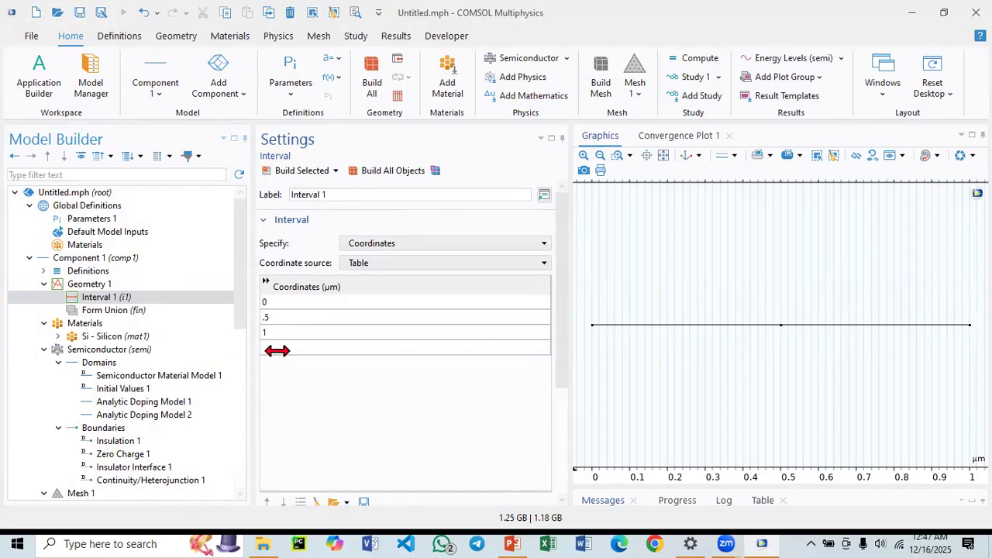
pyautogui.scroll(-4, 91, 422)
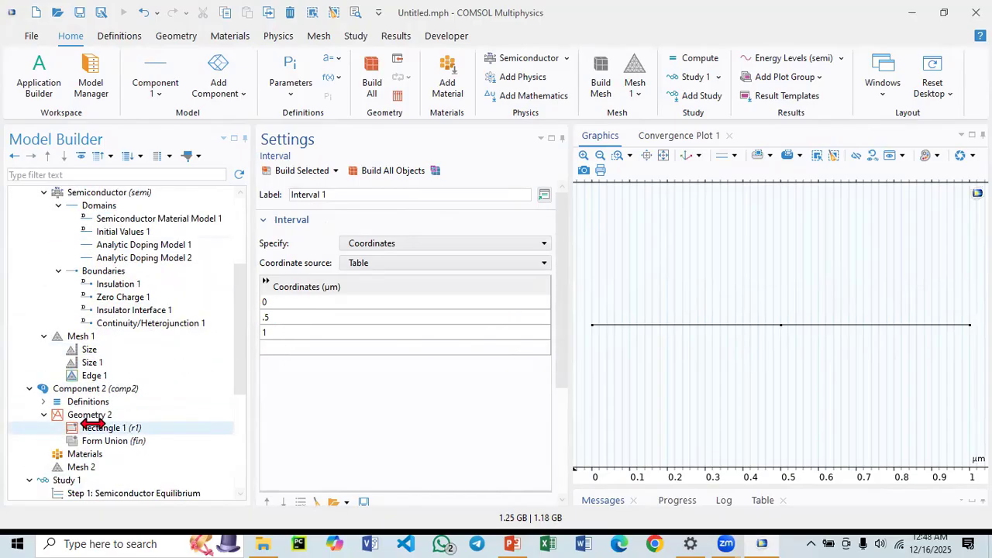
pyautogui.click(91, 424)
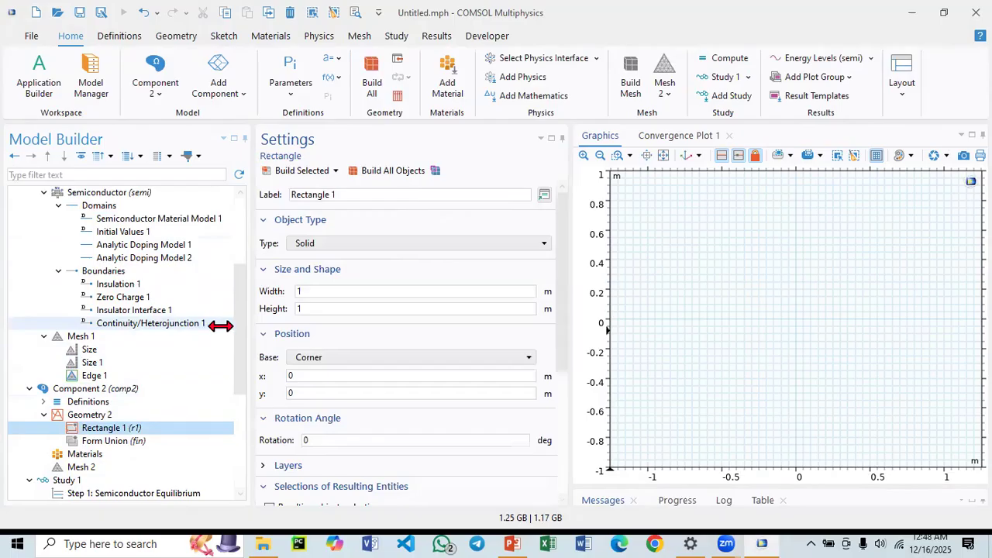
pyautogui.moveTo(326, 289); pyautogui.dragTo(262, 298)
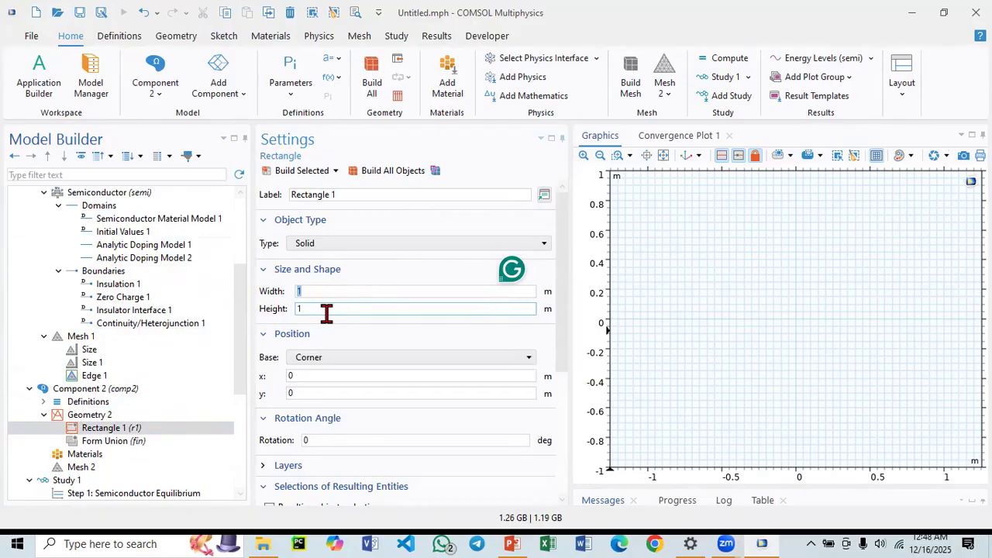
pyautogui.write('.5')
# Set Geometry 2's length unit to µm and build the rectangle.
pyautogui.click(108, 414)
pyautogui.click(333, 275)
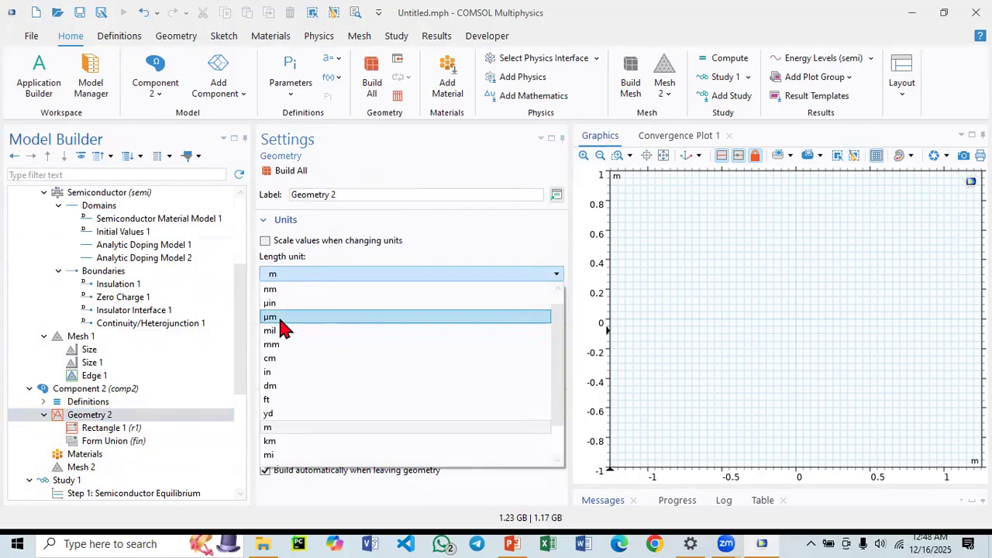
pyautogui.click(281, 318)
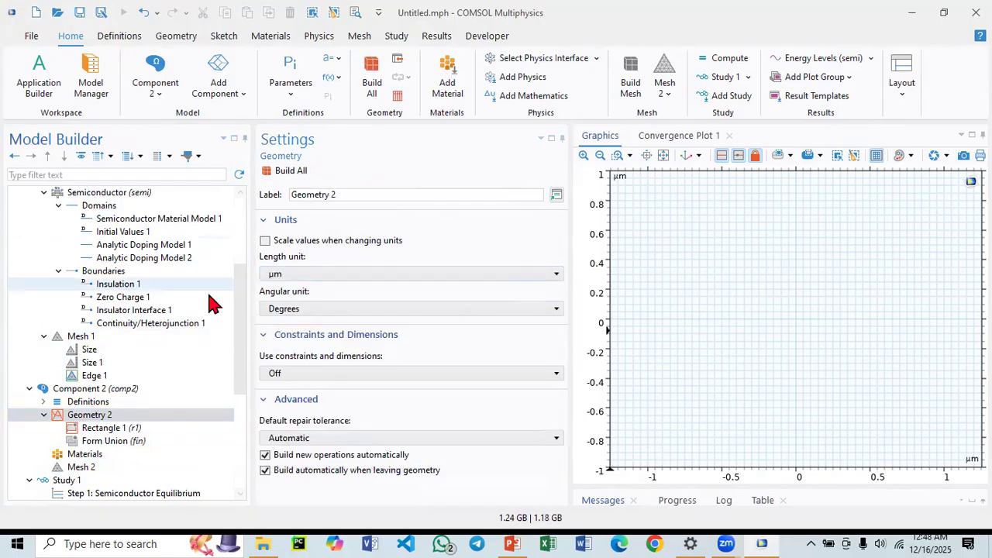
pyautogui.click(108, 430)
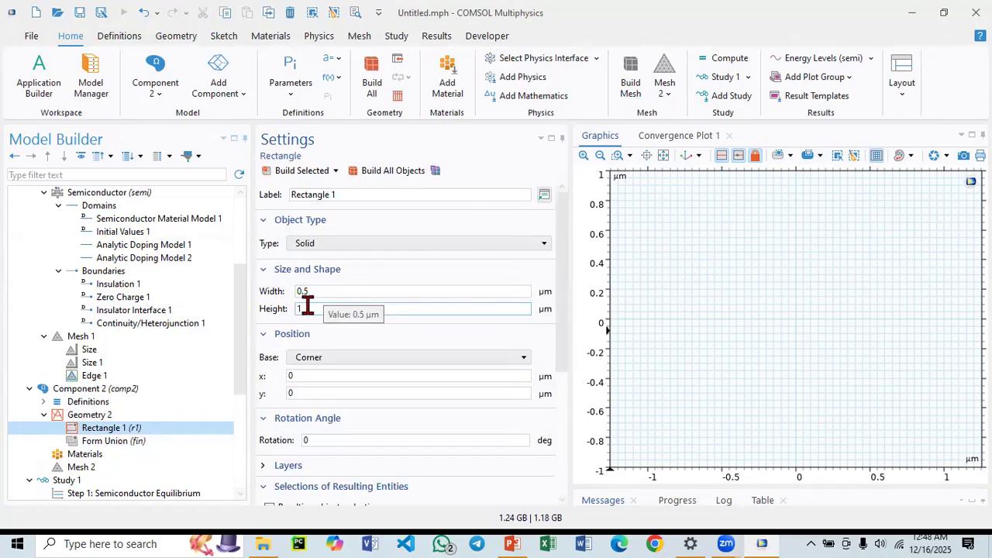
pyautogui.click(290, 170)
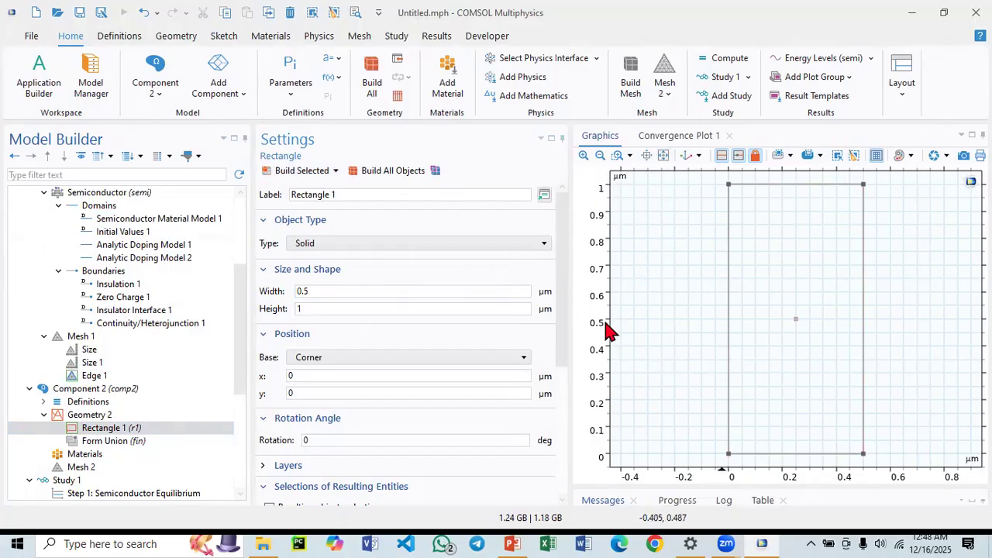
# Compare the 1D interval's coordinates with the 2D rectangle's size and position settings.
pyautogui.scroll(3, 103, 292)
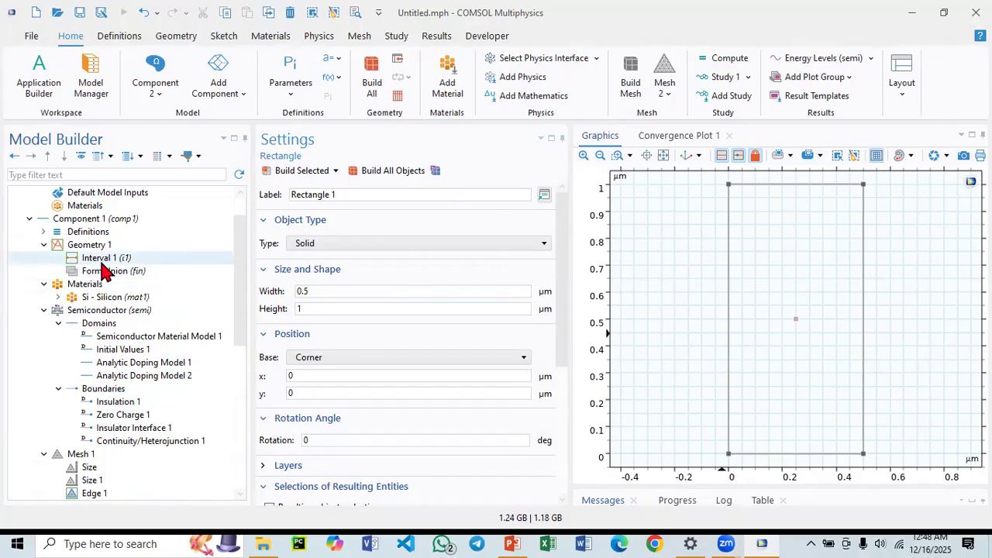
pyautogui.click(100, 261)
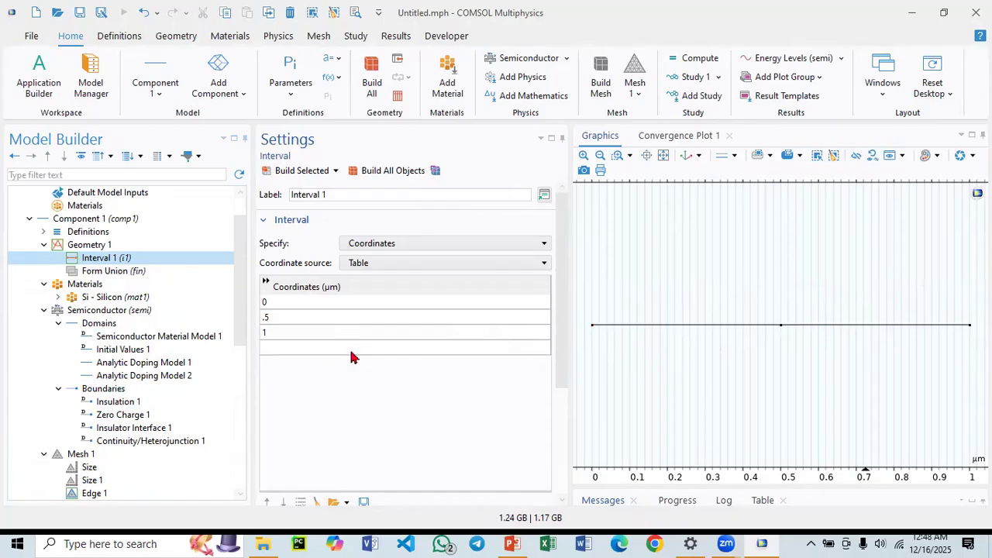
pyautogui.scroll(-4, 139, 356)
pyautogui.click(108, 389)
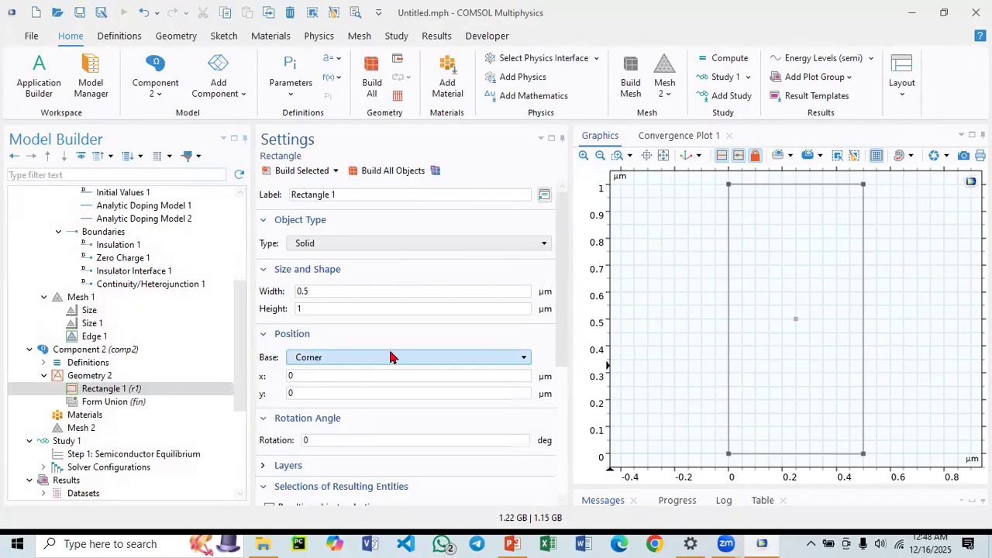
pyautogui.scroll(-2, 308, 428)
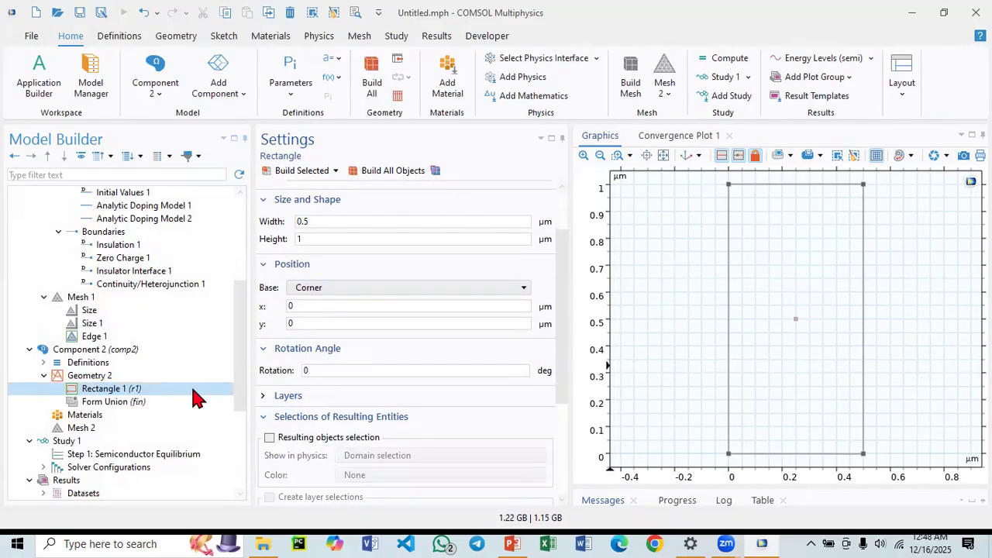
pyautogui.scroll(4, 144, 288)
pyautogui.click(148, 260)
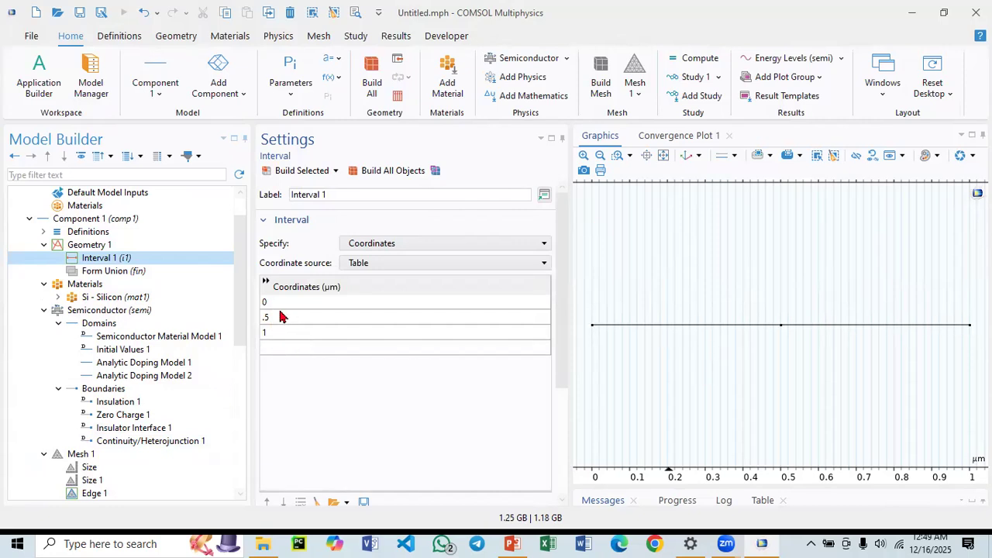
pyautogui.scroll(-5, 47, 396)
pyautogui.click(77, 350)
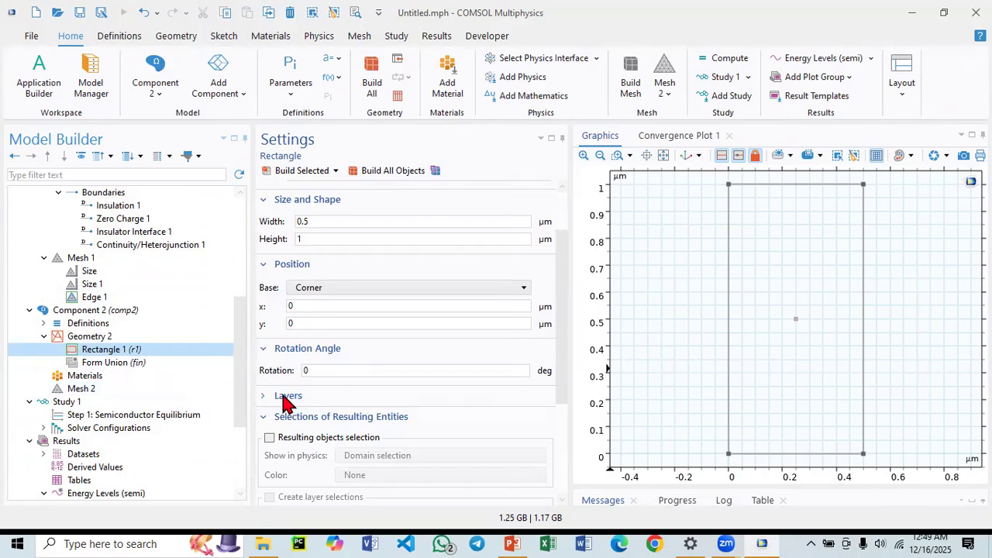
# Add a layer 0.5 µm thick to the rectangle and build it.
pyautogui.click(285, 399)
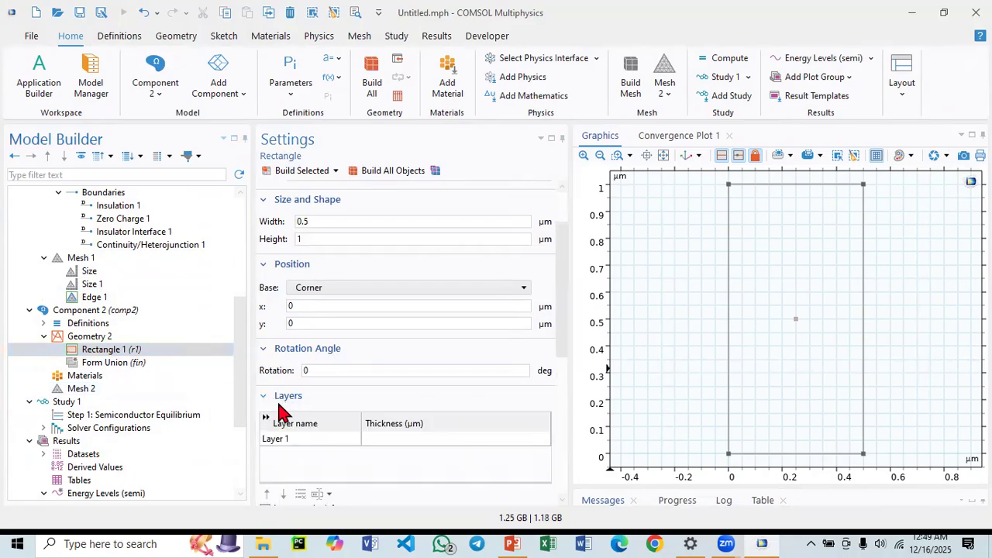
pyautogui.click(388, 439)
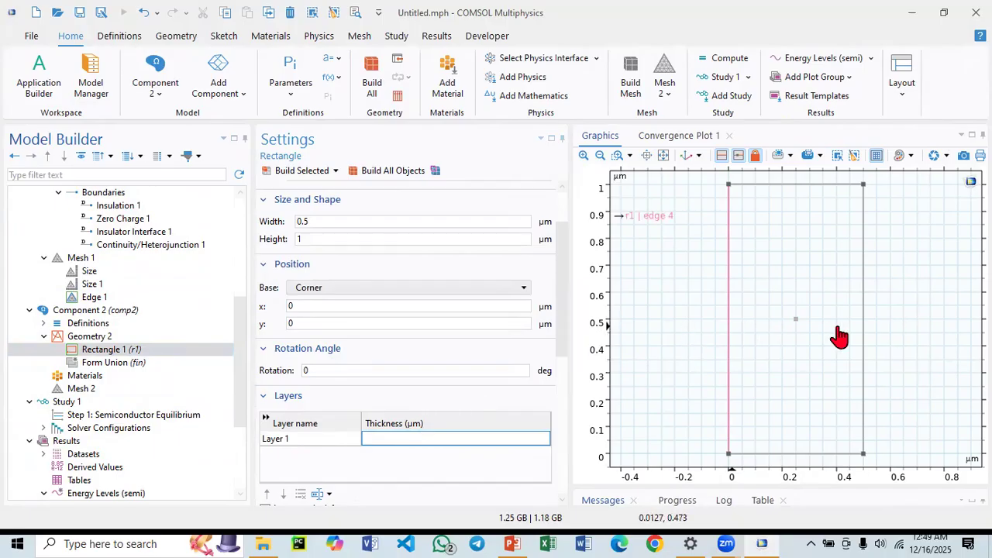
pyautogui.click(392, 439)
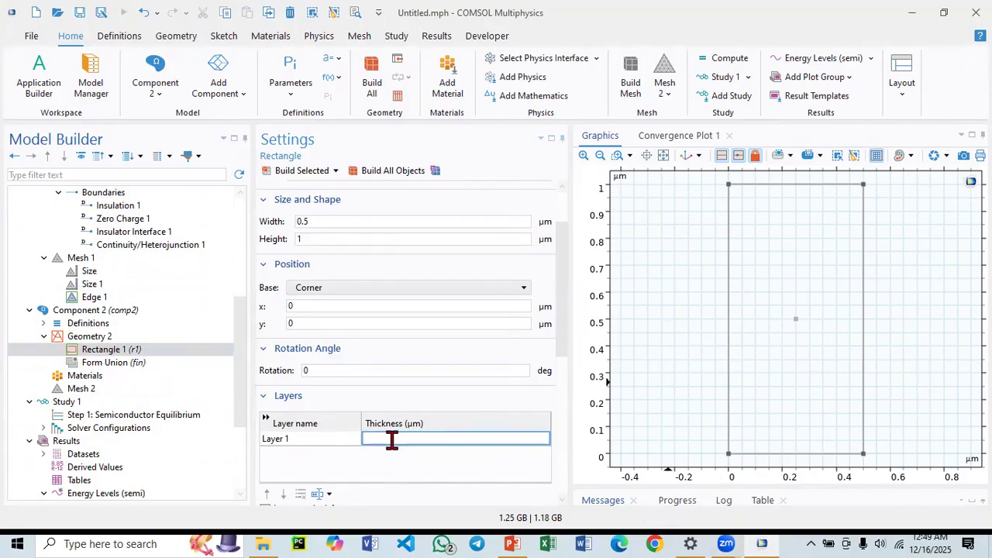
pyautogui.write('.5')
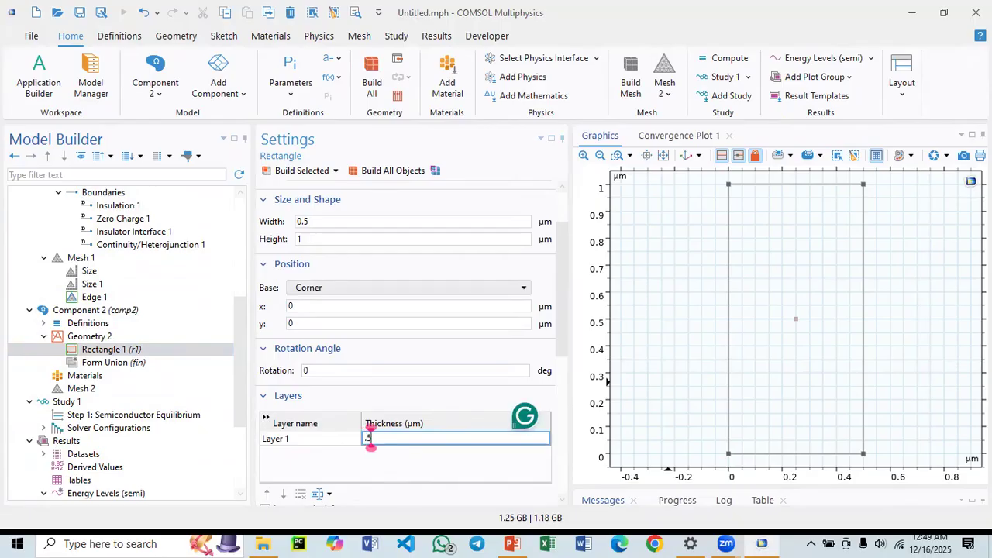
pyautogui.click(293, 171)
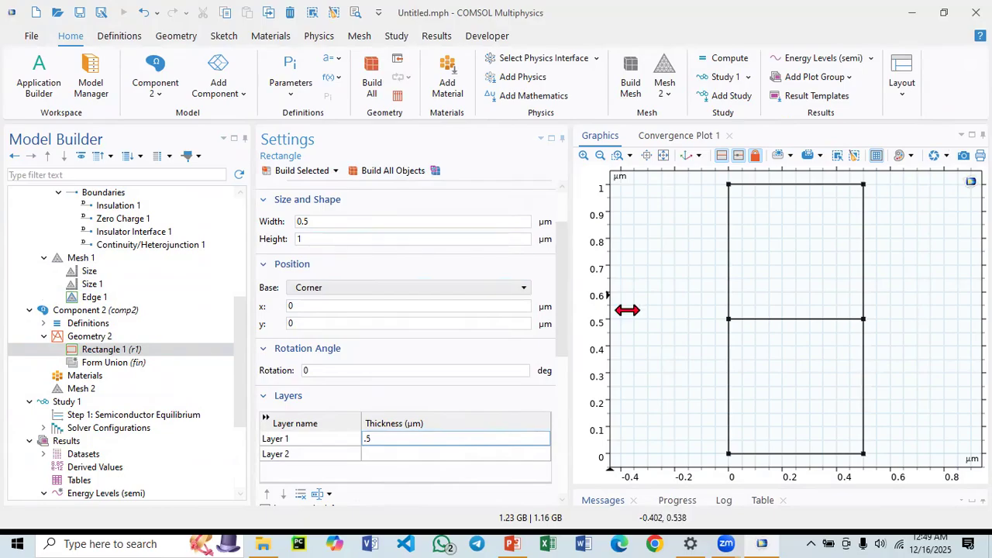
# Delete Rectangle 1 from Geometry 2.
pyautogui.click(113, 350)
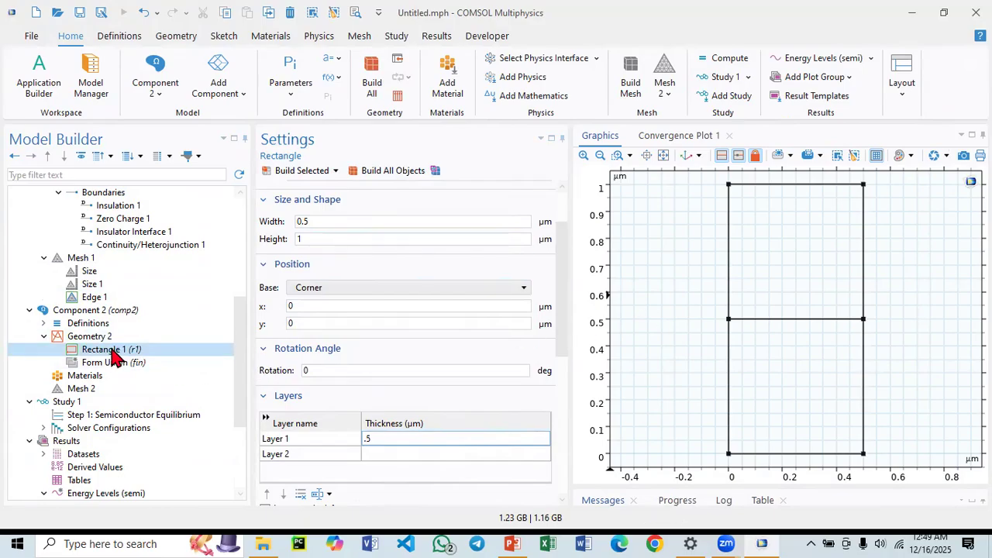
pyautogui.rightClick(113, 353)
pyautogui.click(143, 246)
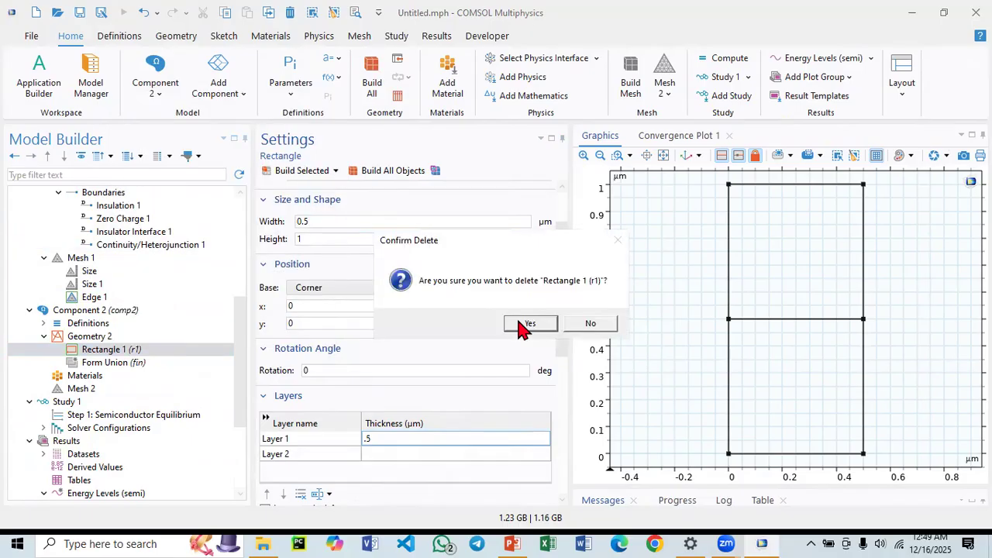
pyautogui.click(527, 324)
# Add a new rectangle to Geometry 2 with width and height of 0.5 µm and build it.
pyautogui.click(95, 339)
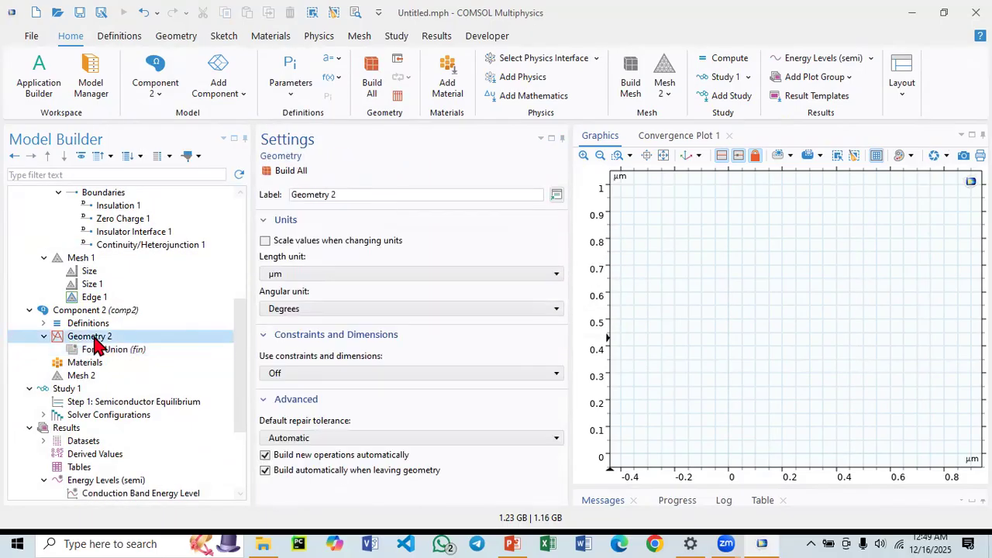
pyautogui.rightClick(94, 339)
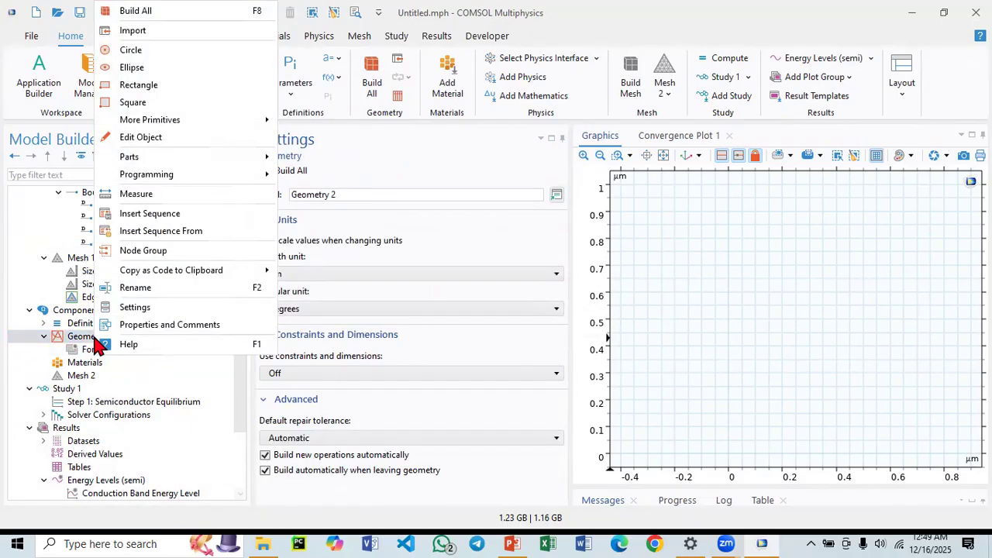
pyautogui.click(140, 86)
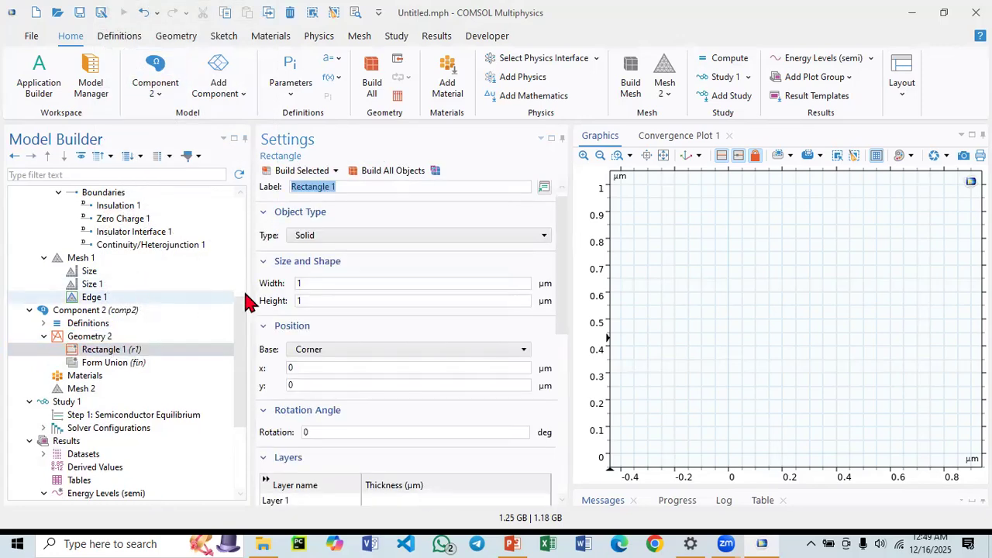
pyautogui.moveTo(317, 282); pyautogui.dragTo(263, 288)
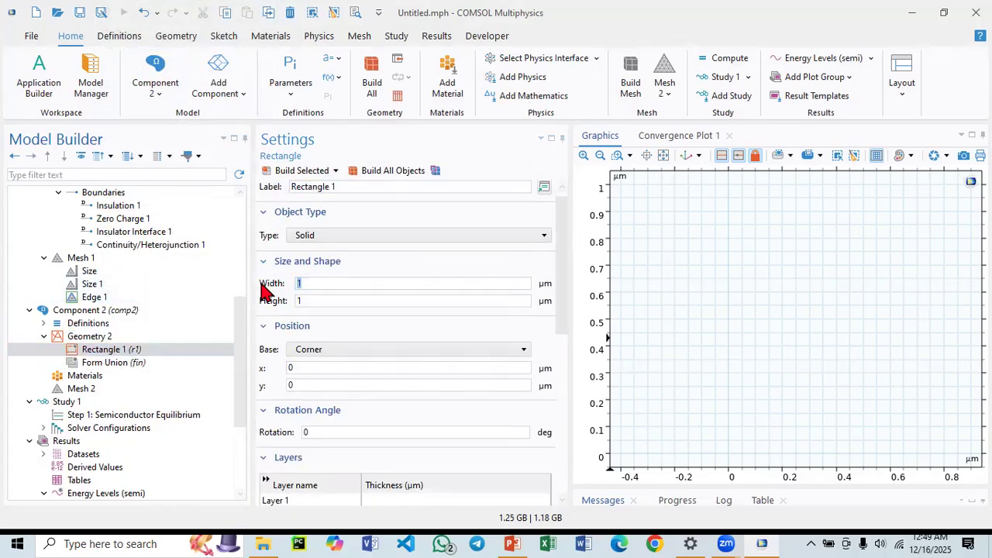
pyautogui.click(306, 302)
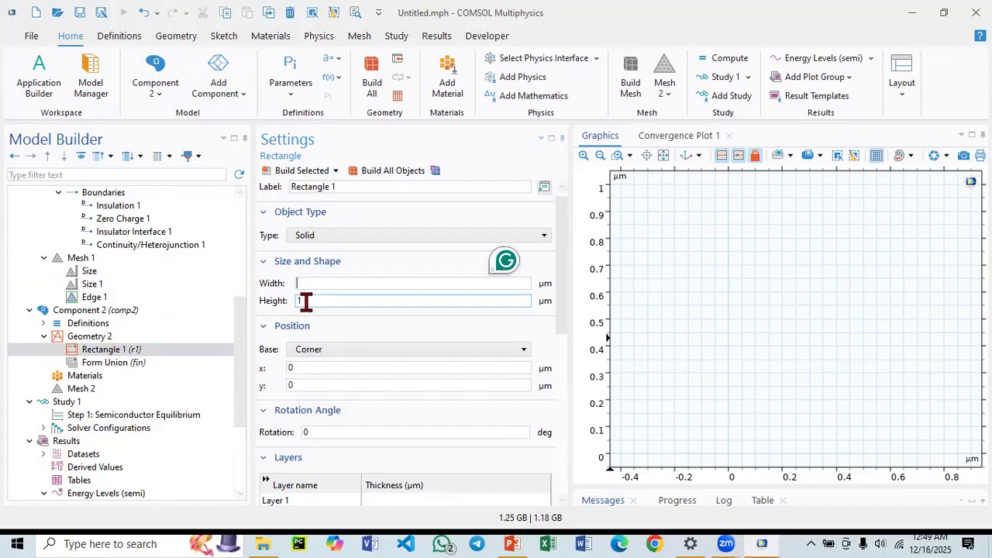
pyautogui.write('0.5')
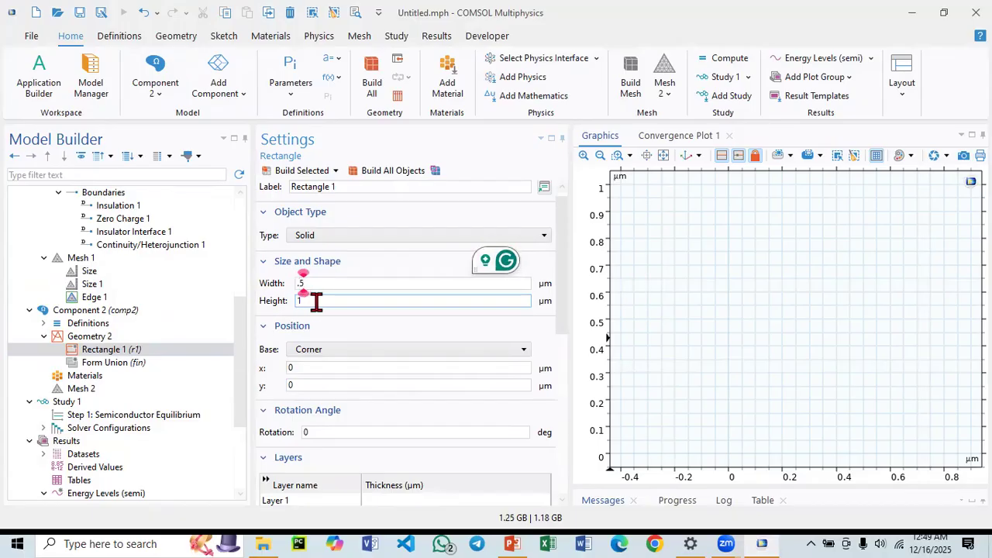
pyautogui.press('Tab')
pyautogui.write('0.5')
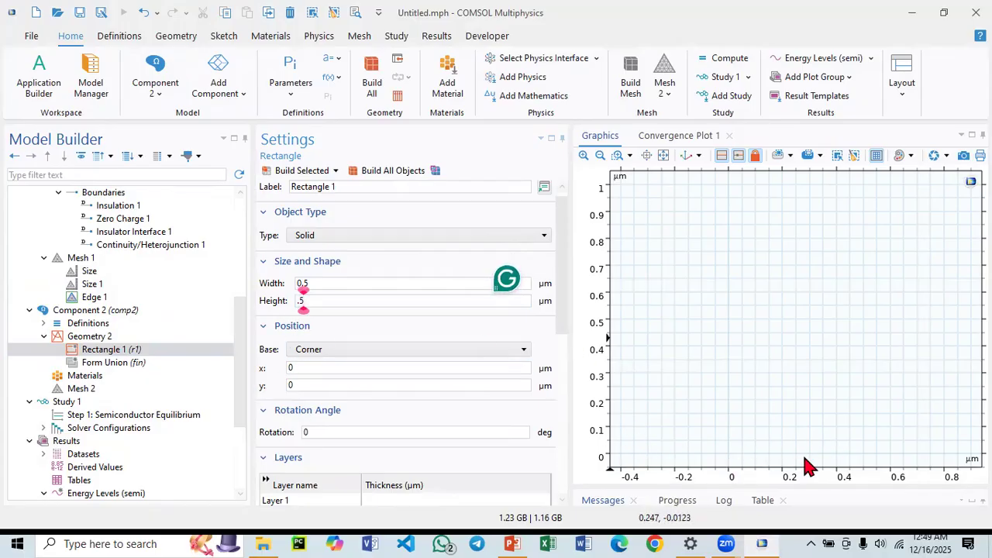
pyautogui.click(302, 171)
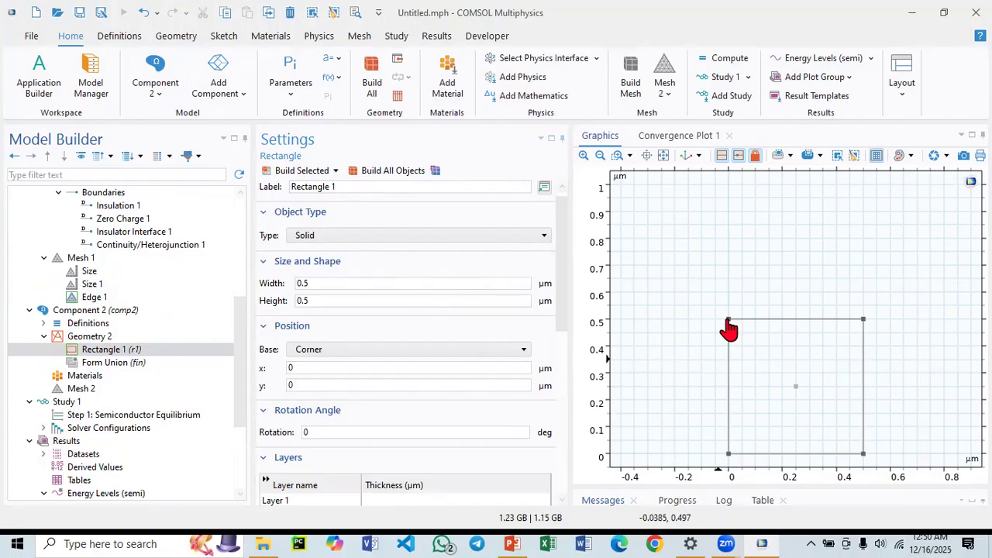
# Duplicate the 0.5 µm square rectangle.
pyautogui.click(324, 381)
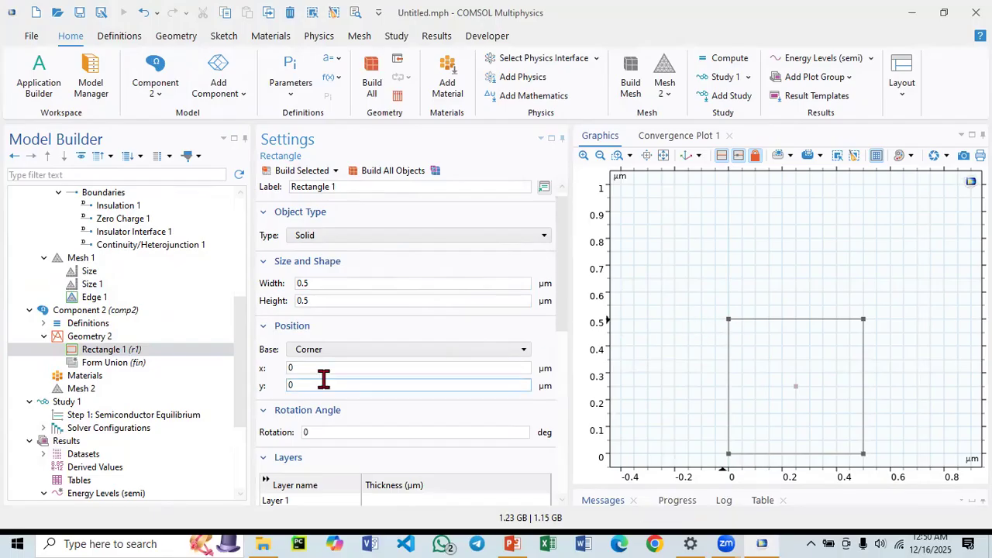
pyautogui.click(88, 338)
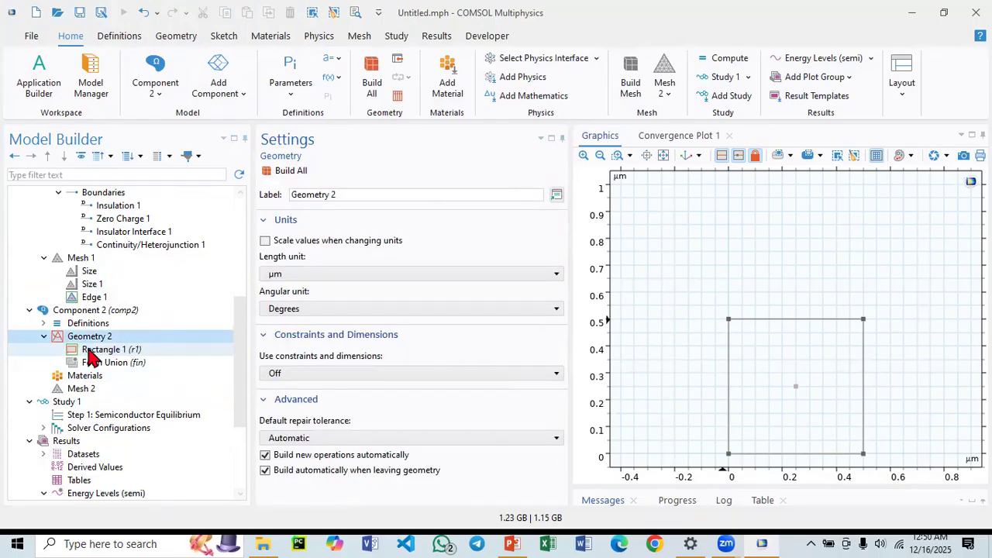
pyautogui.click(93, 350)
pyautogui.rightClick(93, 350)
pyautogui.click(152, 216)
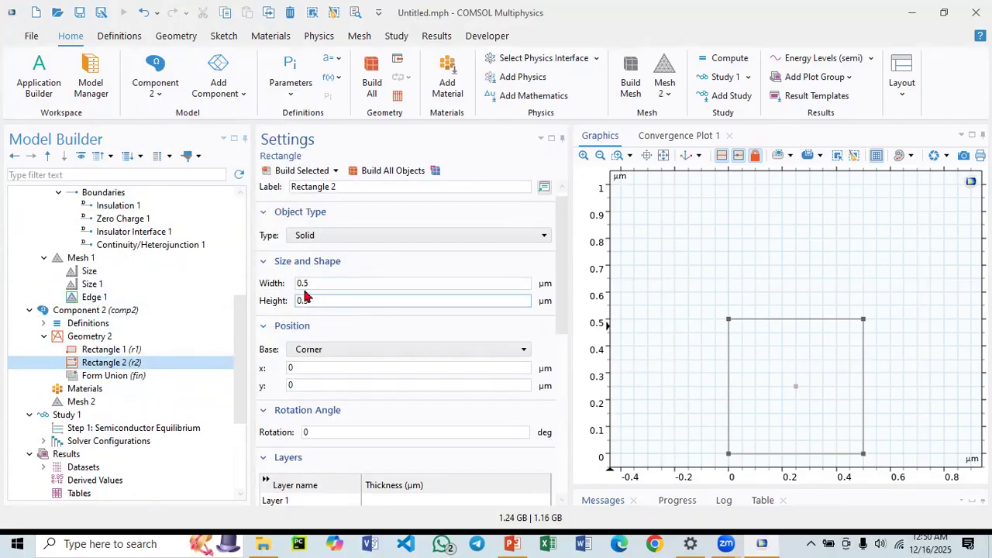
# Position the duplicated rectangle at y = 0.5 µm so it sits on top of the first, and build it.
pyautogui.click(302, 299)
pyautogui.click(302, 367)
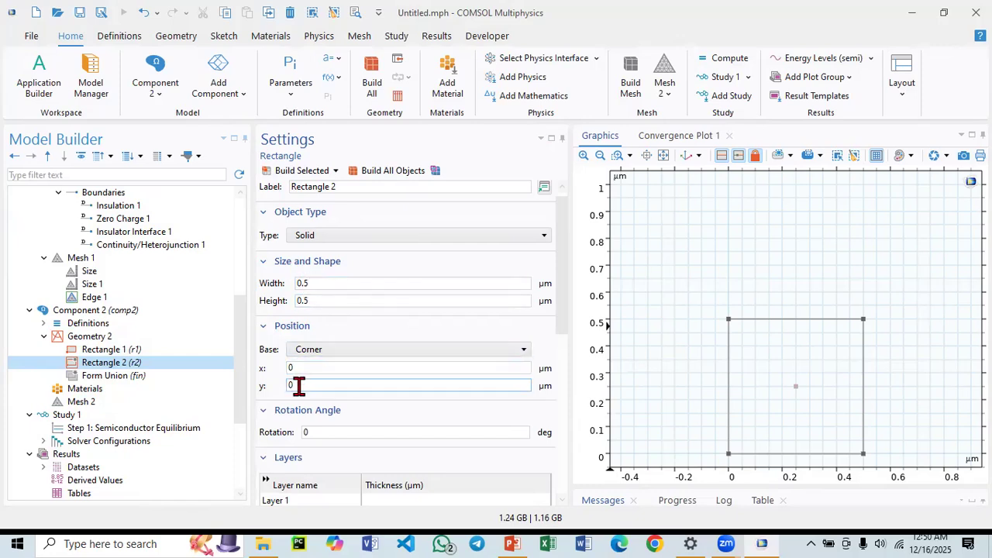
pyautogui.doubleClick(293, 385)
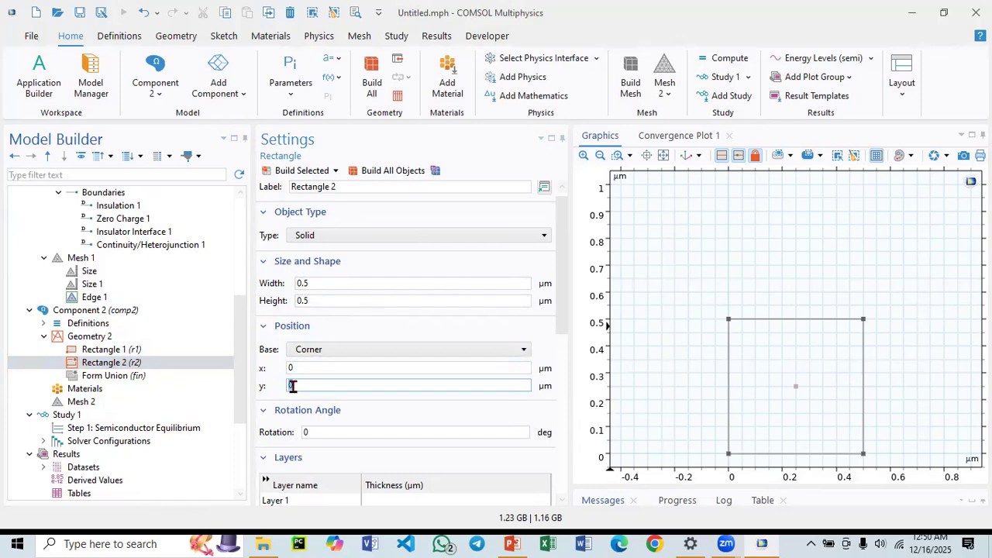
pyautogui.write('0.5')
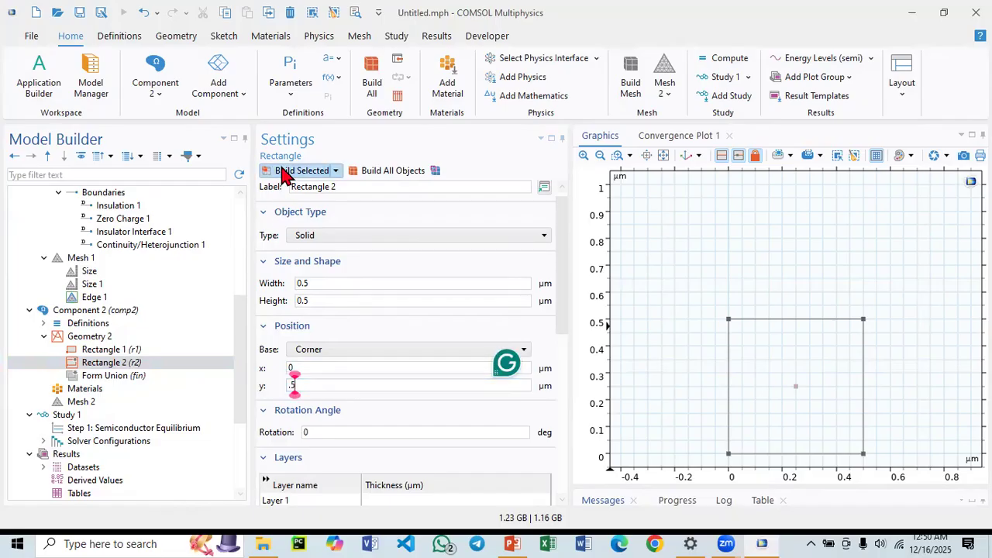
pyautogui.click(283, 175)
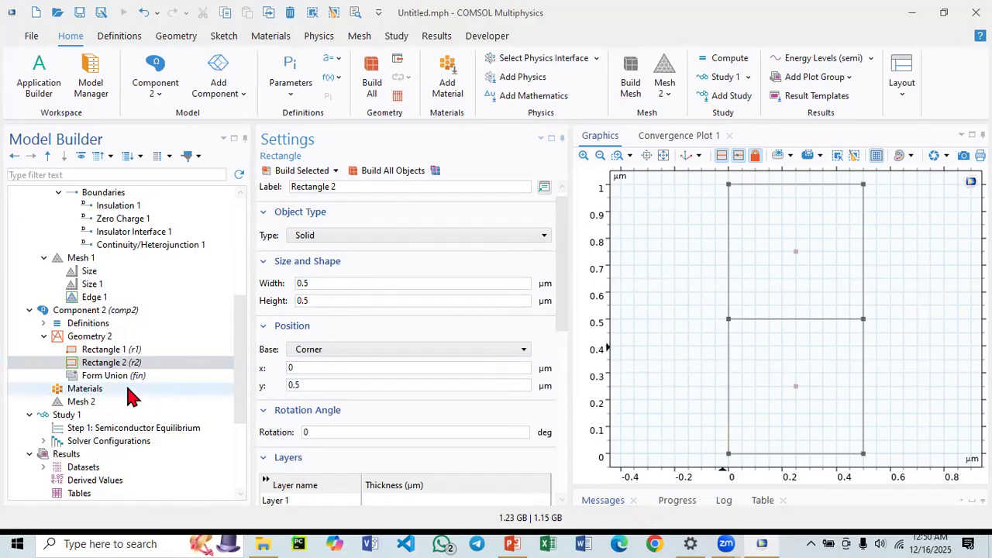
# Add Si - Silicon from the material library to Component 2's materials.
pyautogui.click(85, 363)
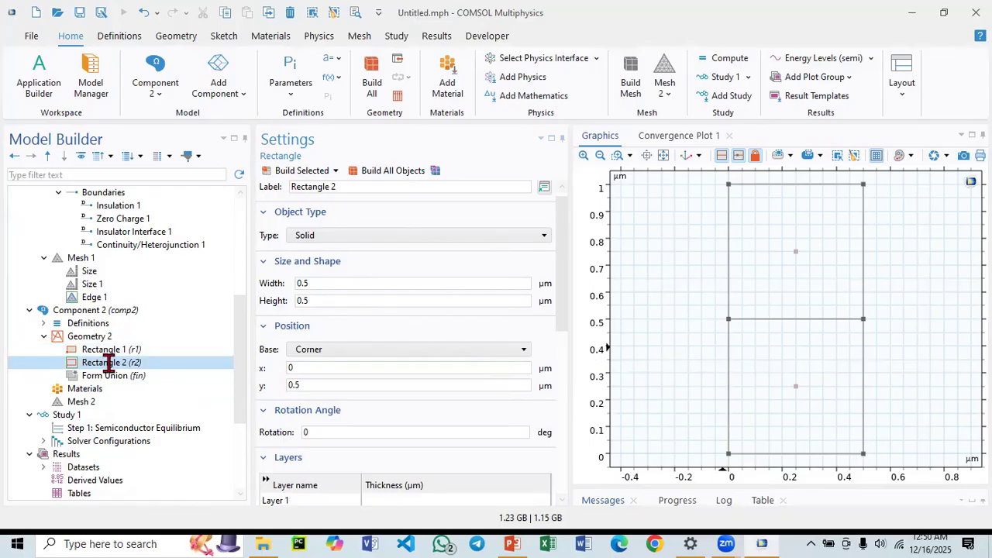
pyautogui.scroll(-2, 102, 368)
pyautogui.click(89, 310)
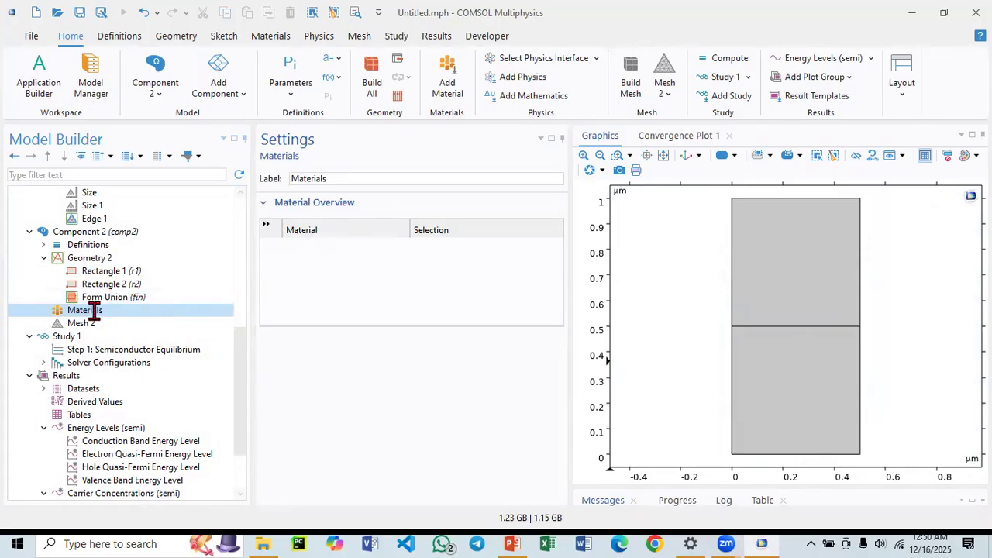
pyautogui.scroll(5, 69, 299)
pyautogui.scroll(-5, 66, 297)
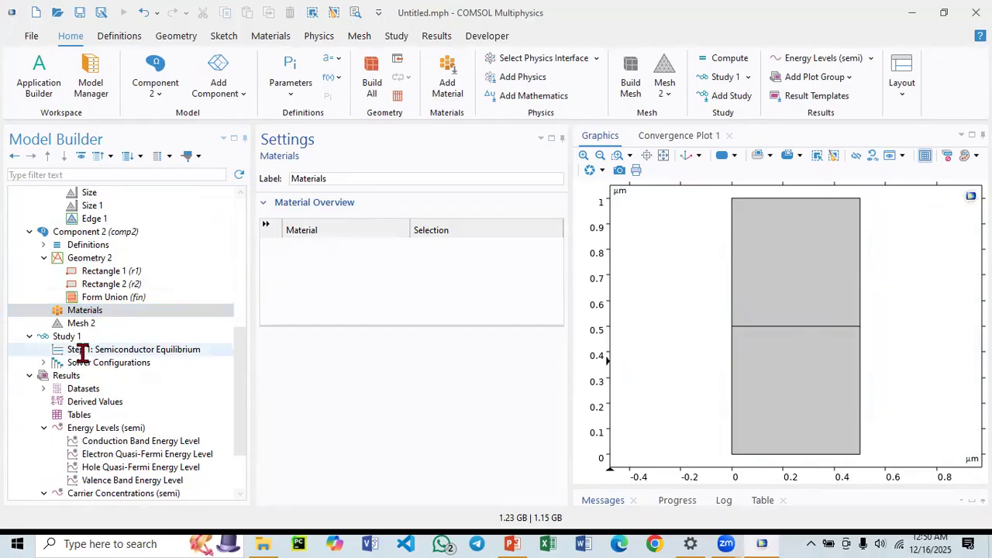
pyautogui.rightClick(80, 310)
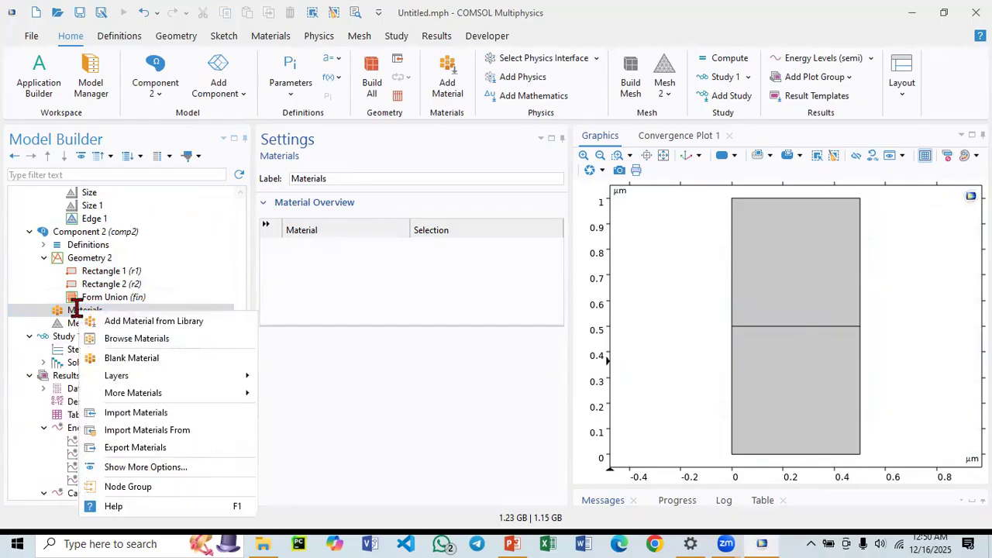
pyautogui.click(154, 322)
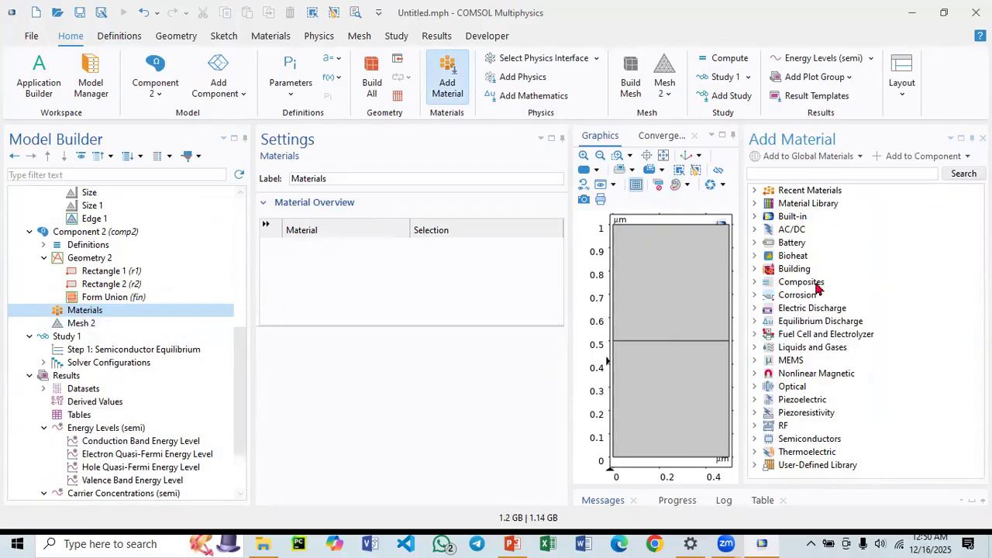
pyautogui.click(755, 439)
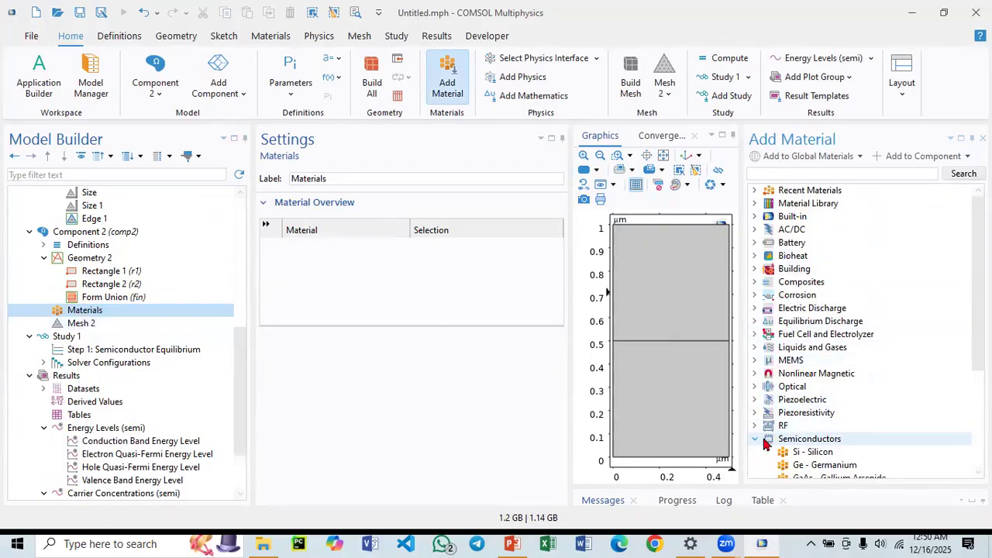
pyautogui.scroll(-4, 767, 430)
pyautogui.click(809, 297)
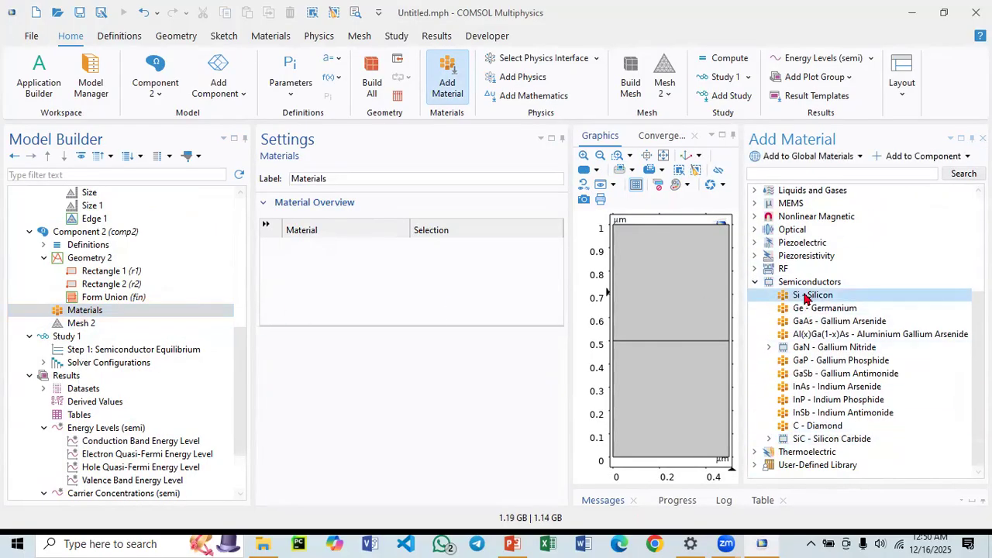
pyautogui.click(949, 154)
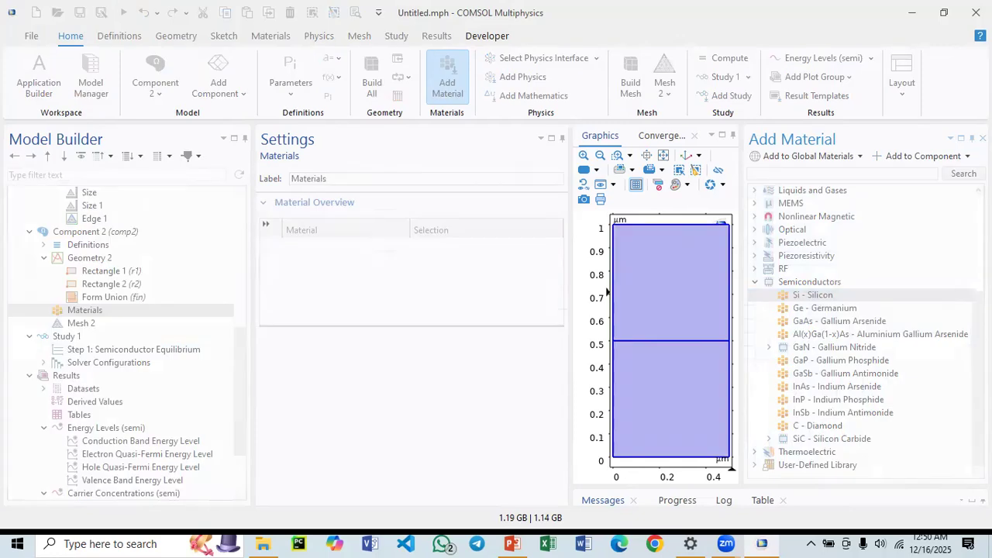
pyautogui.click(982, 139)
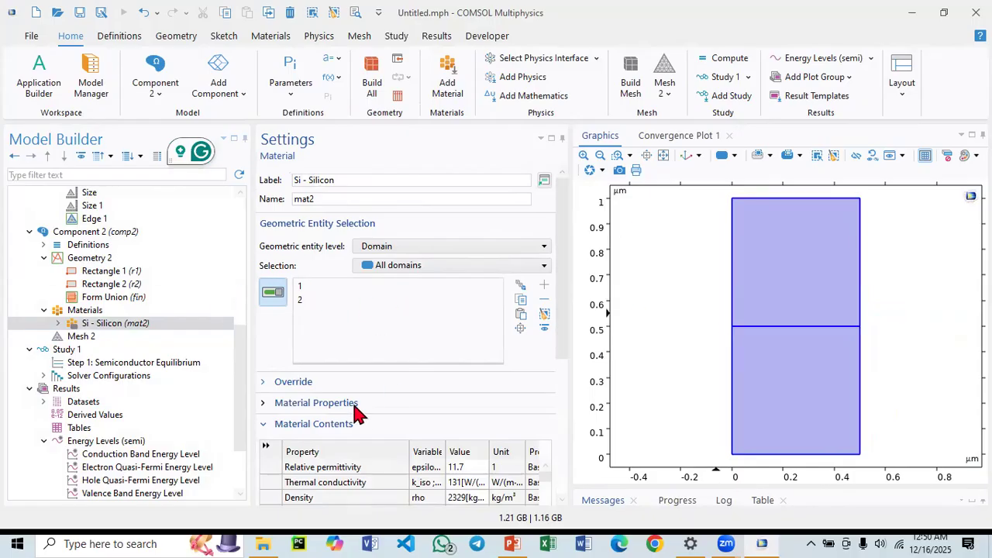
# Copy the Semiconductor physics interface from Component 1 and paste it into Component 2.
pyautogui.scroll(-2, 128, 351)
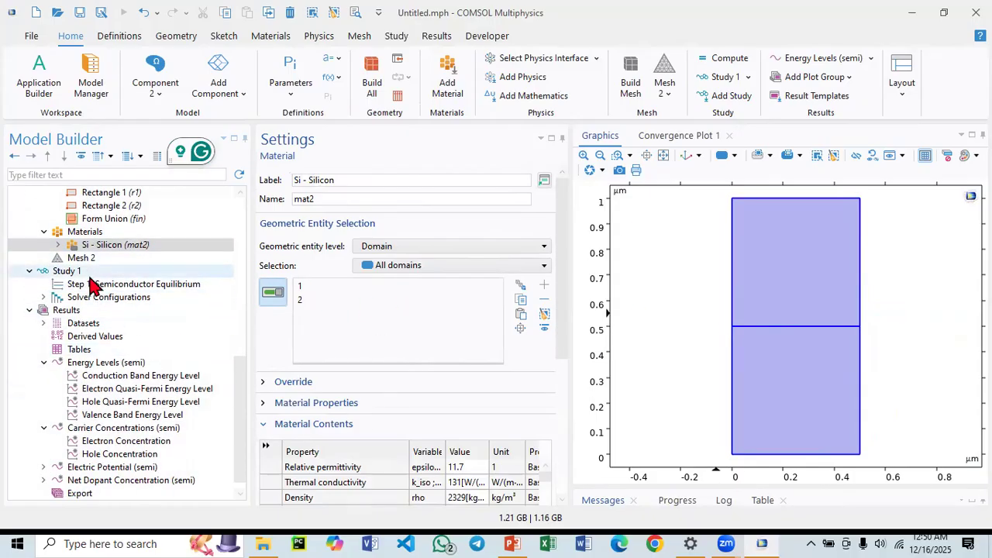
pyautogui.scroll(3, 99, 288)
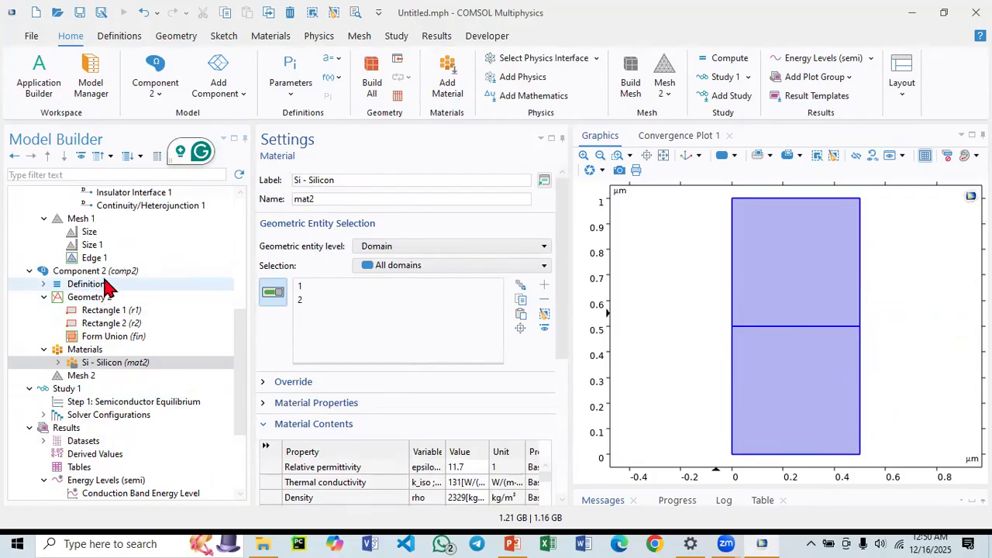
pyautogui.click(86, 364)
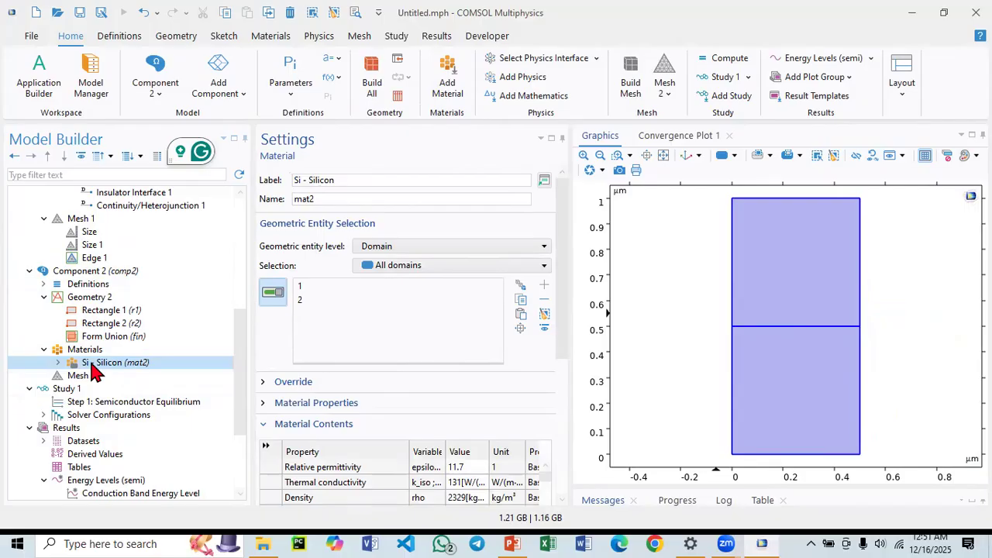
pyautogui.scroll(5, 95, 340)
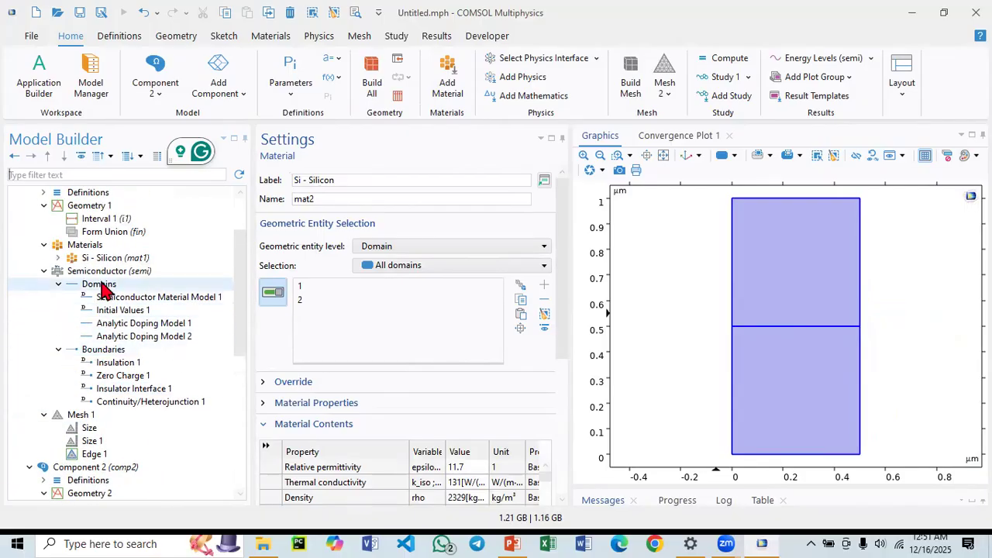
pyautogui.click(103, 273)
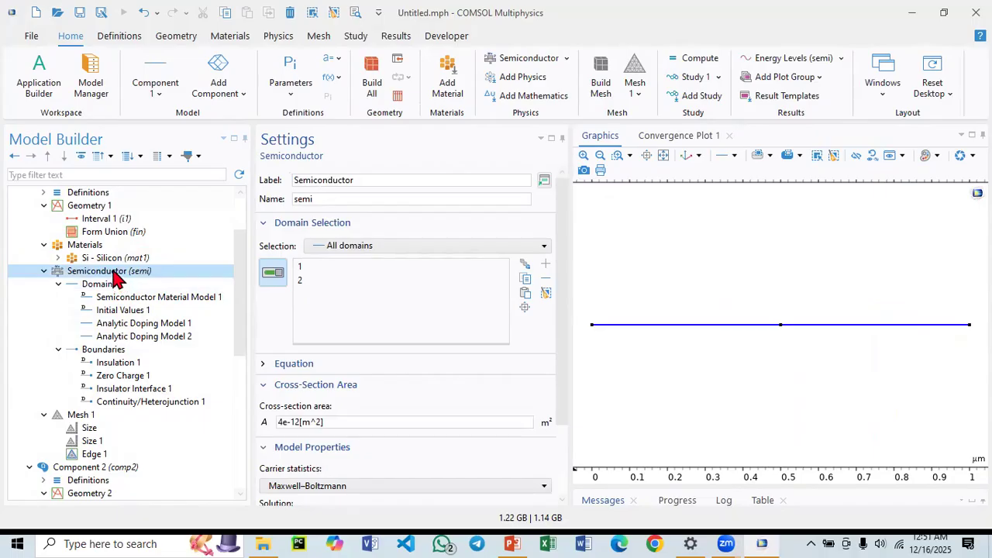
pyautogui.rightClick(115, 277)
pyautogui.click(159, 395)
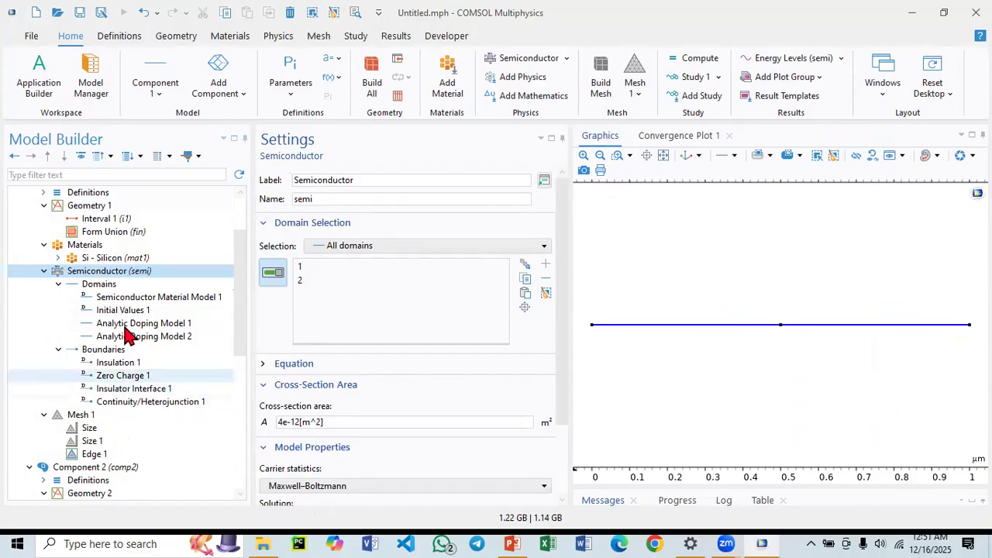
pyautogui.scroll(-3, 82, 341)
pyautogui.click(87, 353)
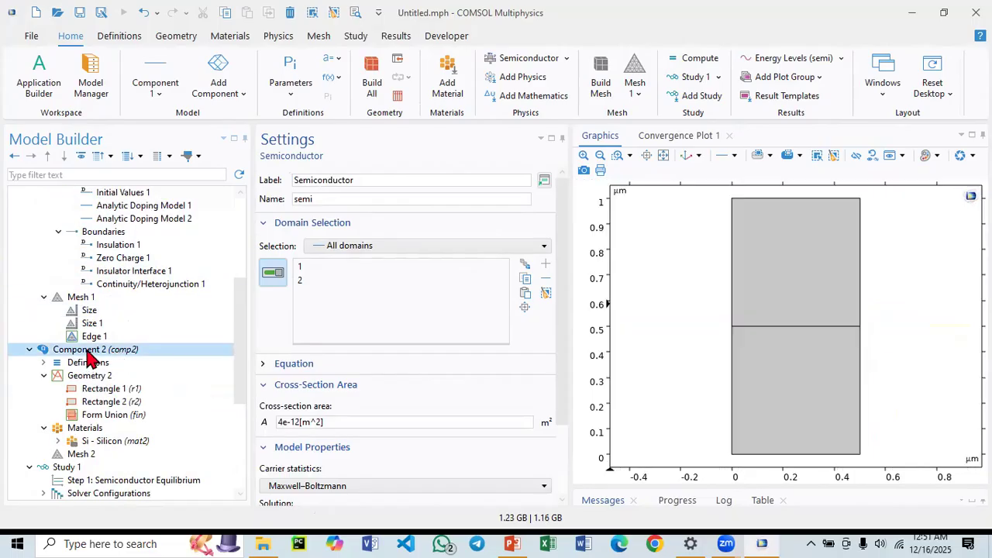
pyautogui.rightClick(87, 355)
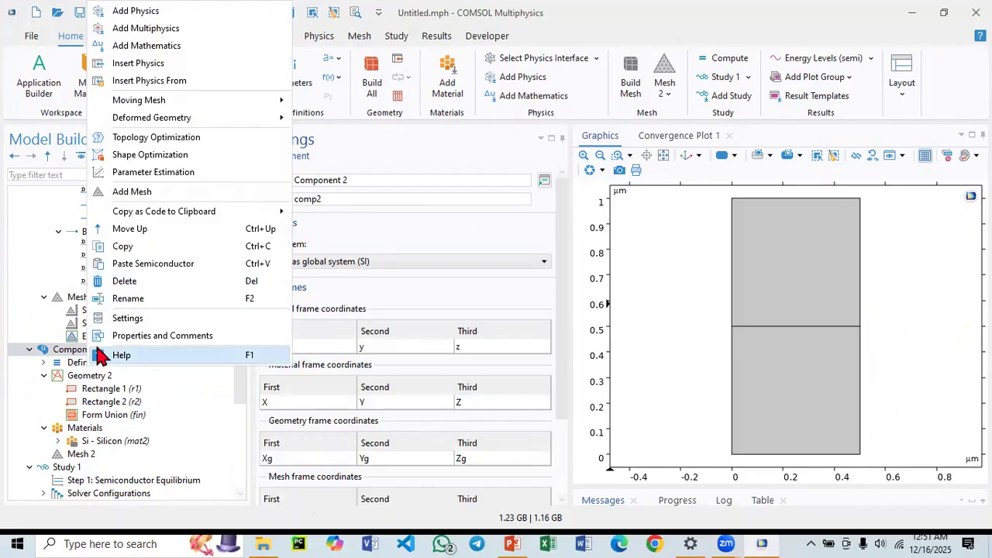
pyautogui.click(187, 266)
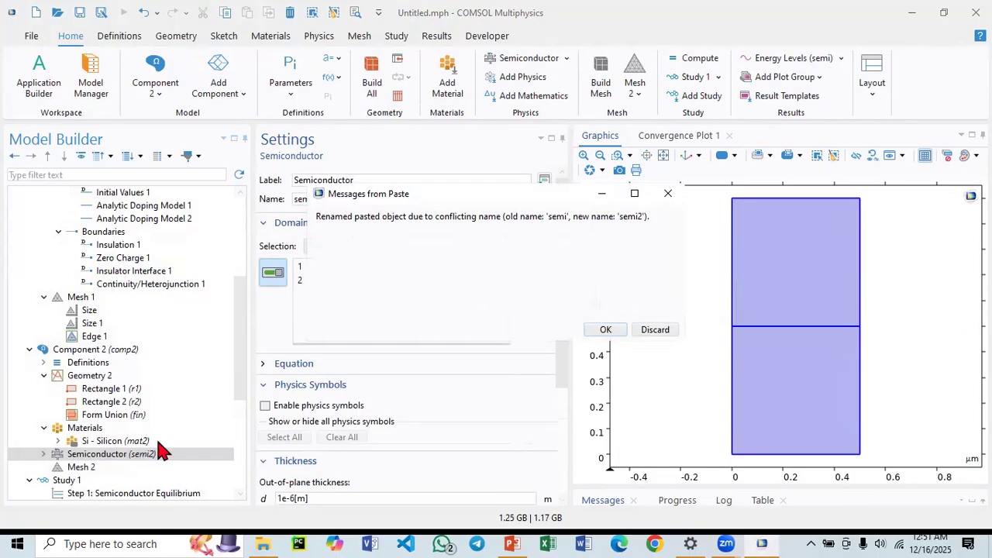
pyautogui.click(606, 329)
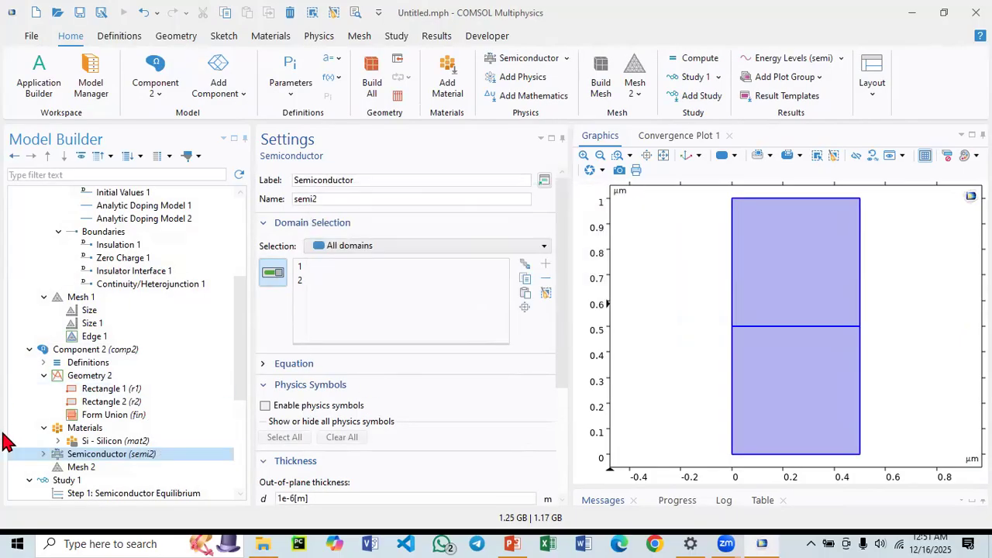
# Browse the pasted Semiconductor interface's domain features and the list of available semiconductor physics interfaces.
pyautogui.click(43, 454)
pyautogui.scroll(-3, 78, 434)
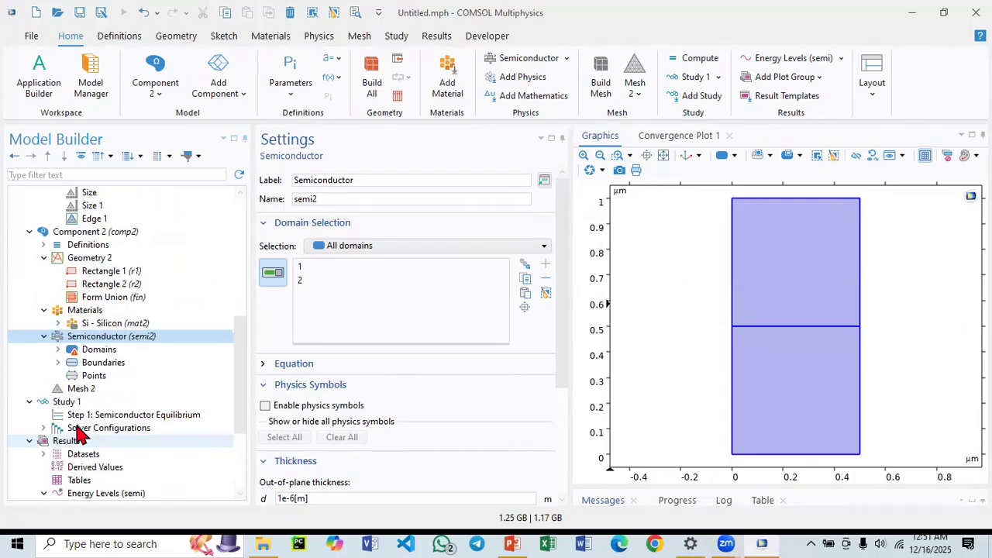
pyautogui.click(58, 350)
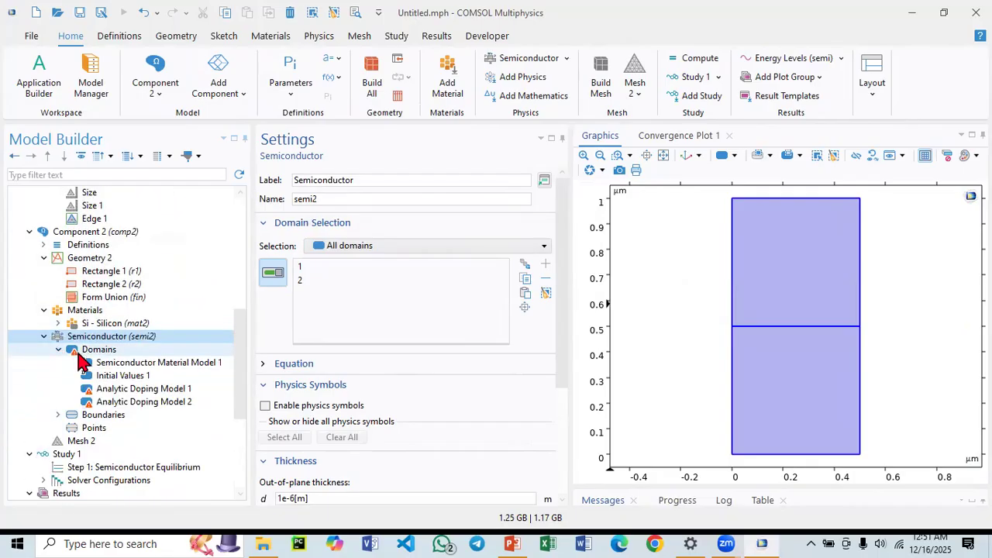
pyautogui.click(98, 350)
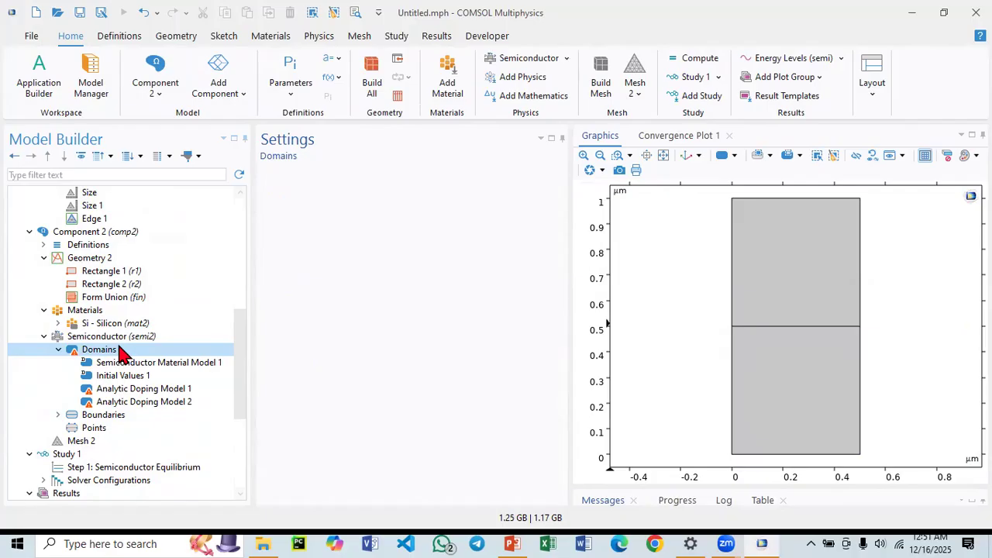
pyautogui.click(113, 336)
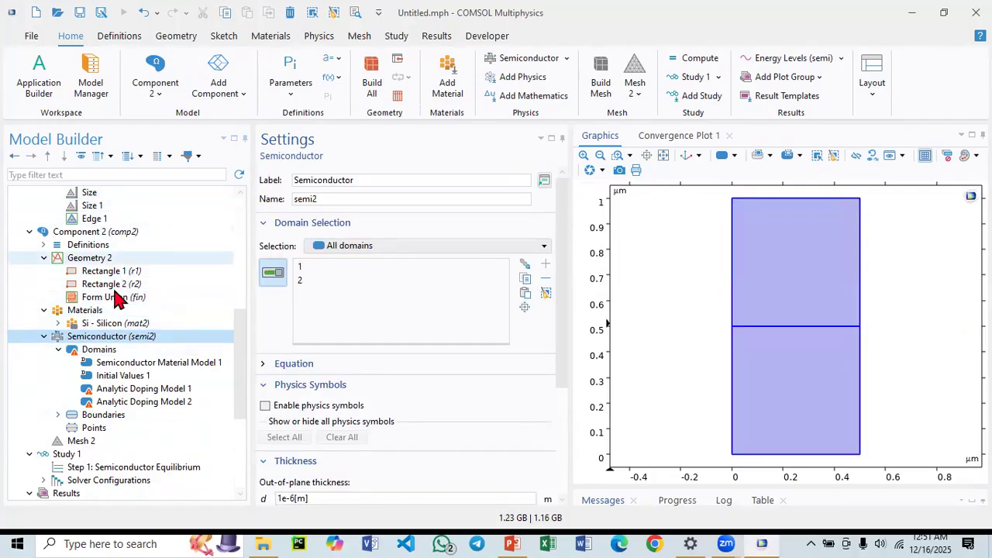
pyautogui.click(320, 37)
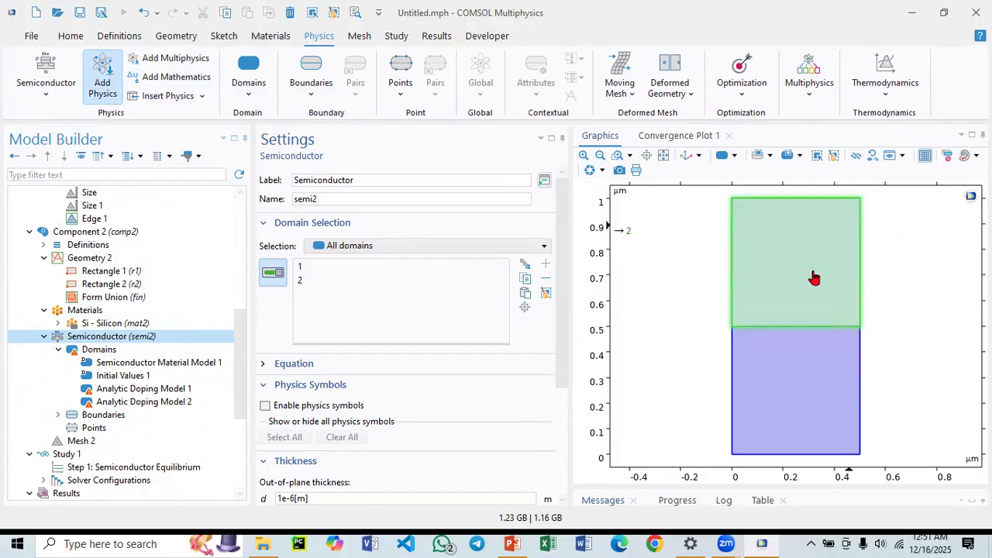
pyautogui.click(102, 78)
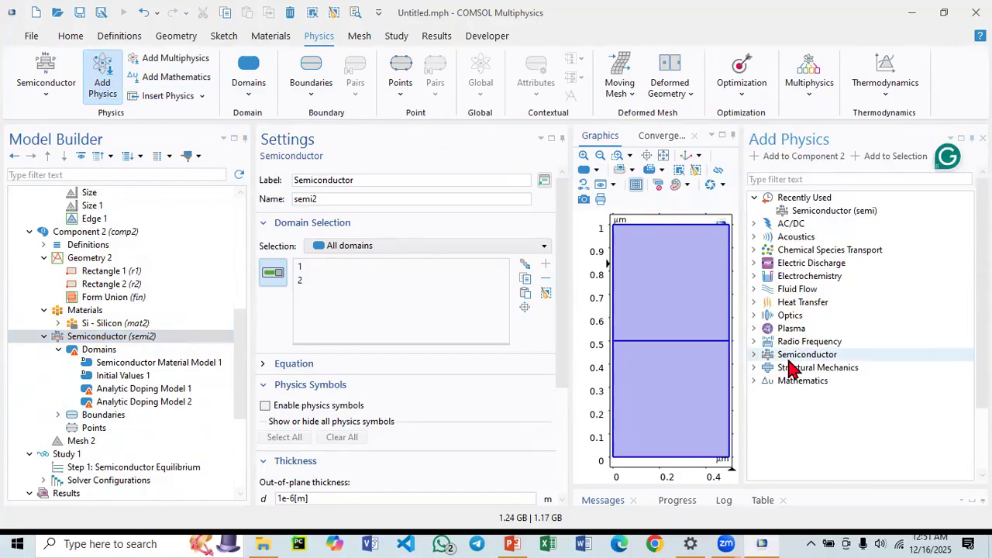
pyautogui.click(753, 354)
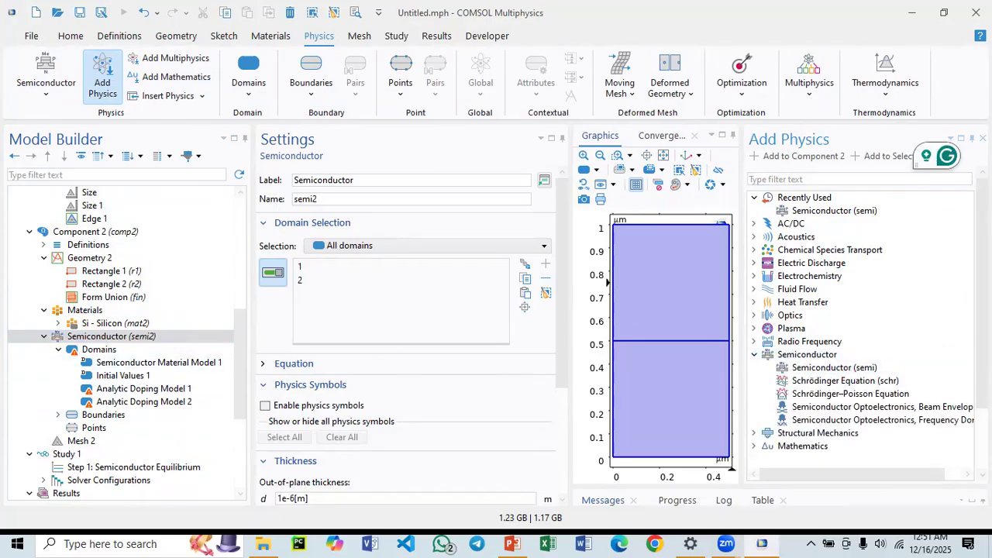
pyautogui.click(982, 138)
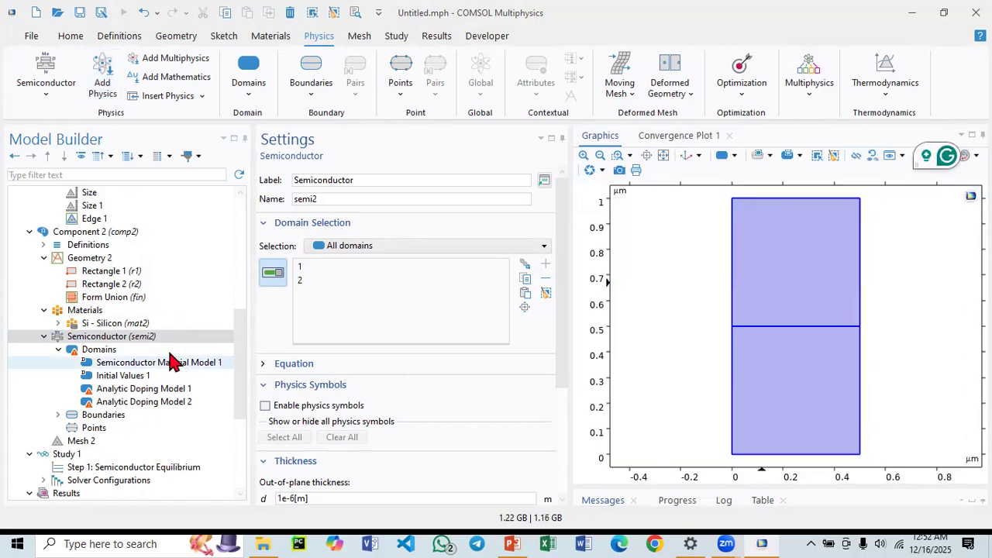
# Assign Analytic Doping Model 1 to the upper square domain and review its acceptor doping settings.
pyautogui.click(122, 392)
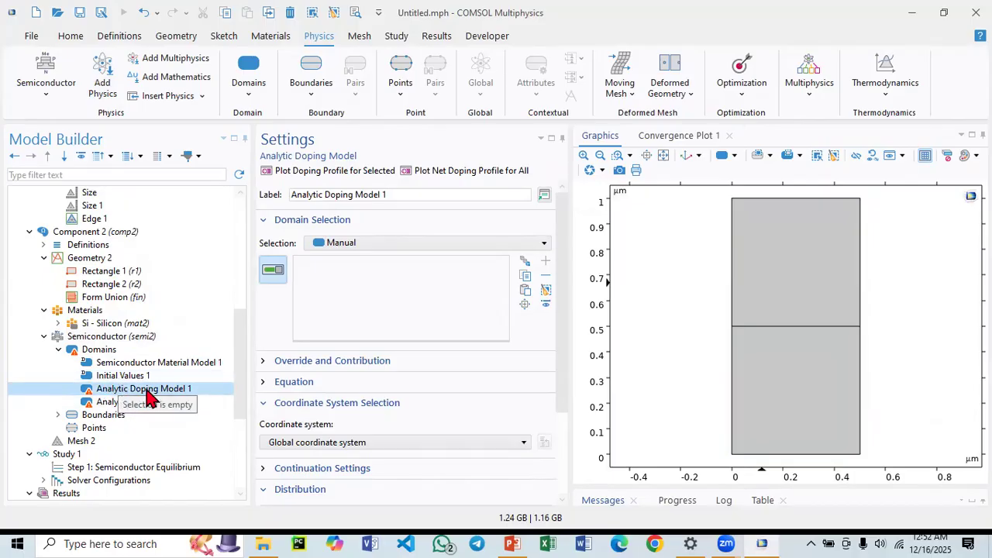
pyautogui.click(775, 287)
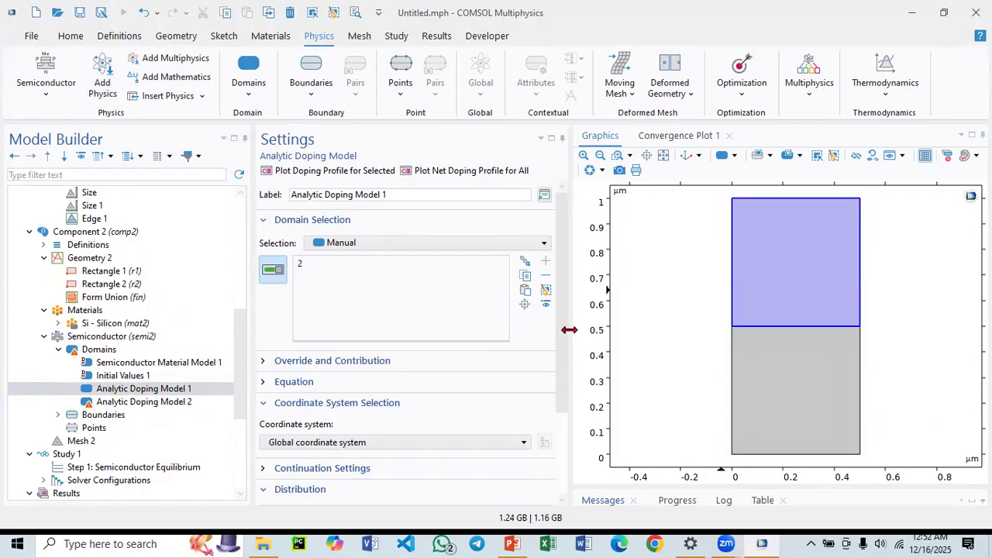
pyautogui.moveTo(563, 330); pyautogui.dragTo(562, 406)
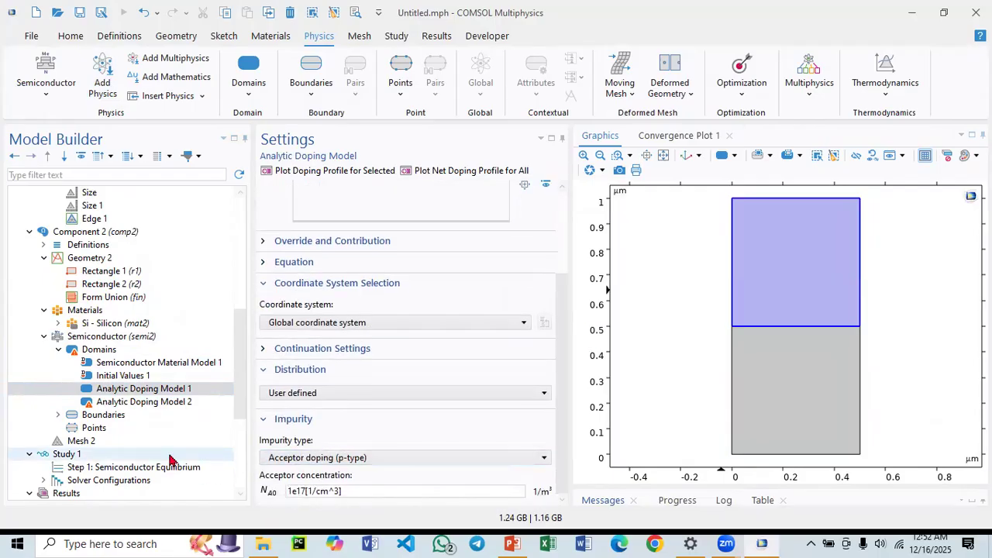
# Assign the lower square domain to Analytic Doping Model 2 with its donor (n-type) doping.
pyautogui.click(148, 401)
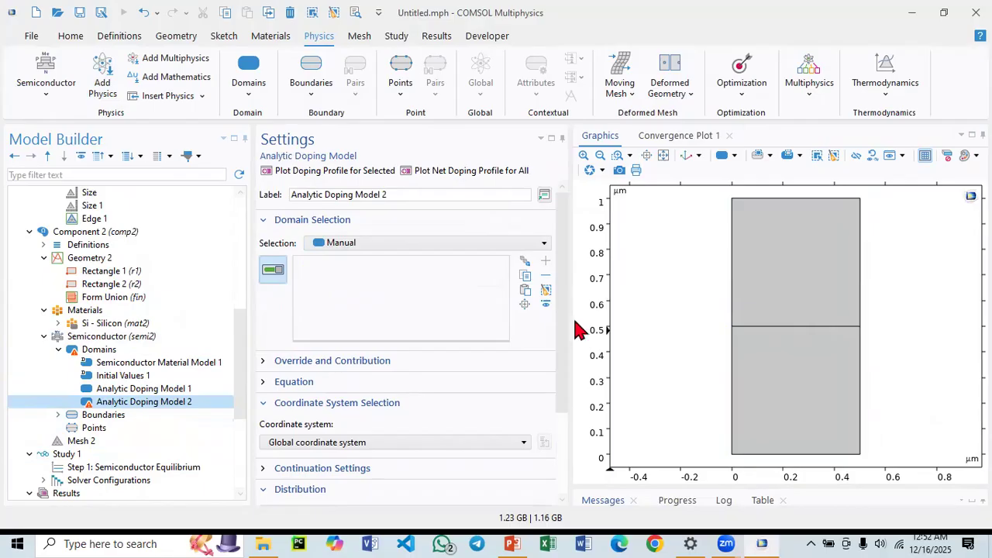
pyautogui.scroll(-3, 567, 332)
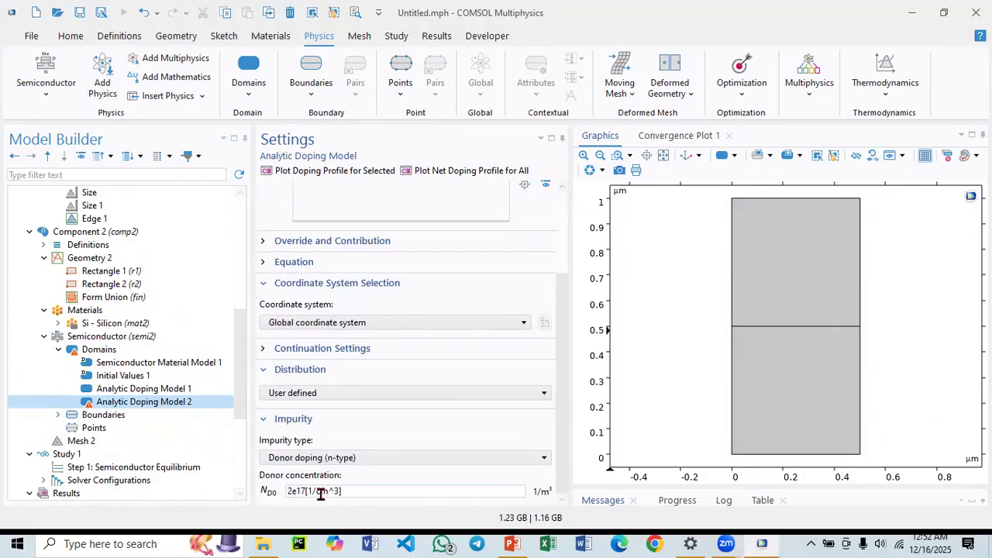
pyautogui.click(781, 389)
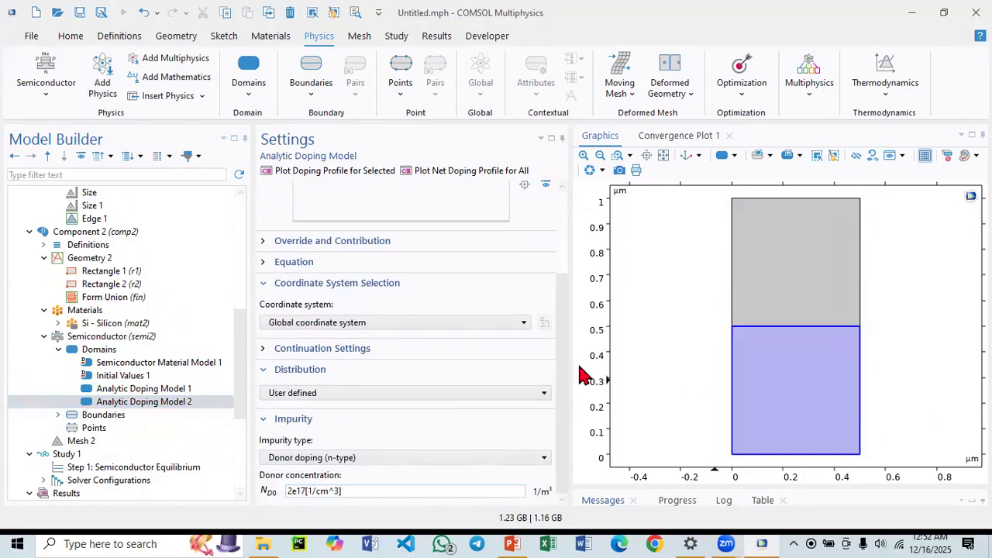
# Rename Analytic Doping Model 1 to Analytic Doping Model P.
pyautogui.moveTo(563, 355); pyautogui.dragTo(562, 255)
pyautogui.click(177, 388)
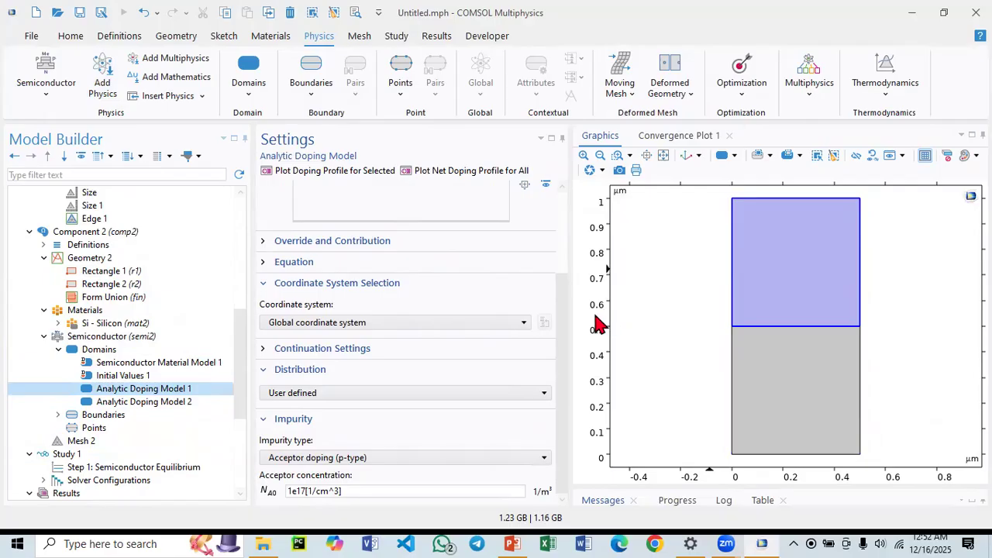
pyautogui.moveTo(561, 328); pyautogui.dragTo(561, 250)
pyautogui.moveTo(381, 194); pyautogui.dragTo(393, 198)
pyautogui.write('P')
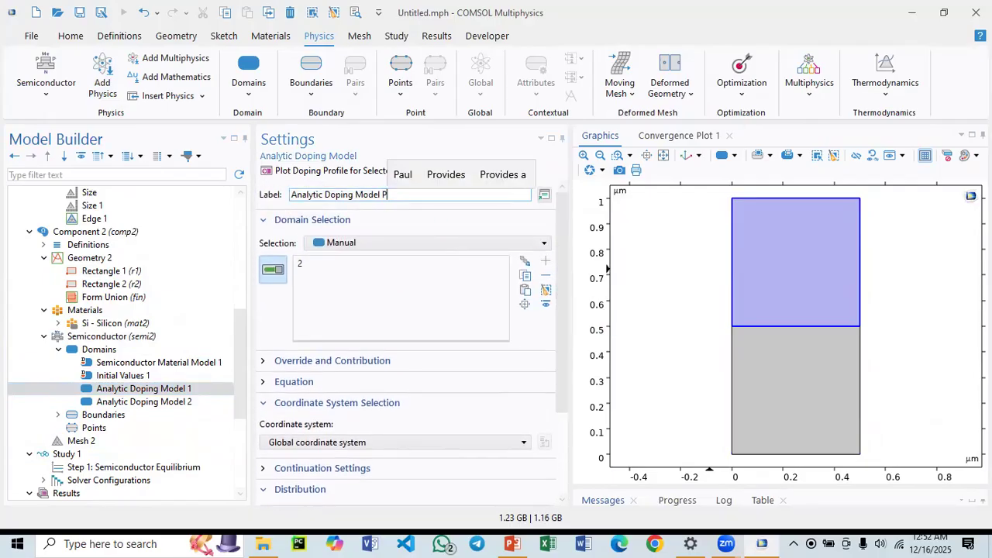
# Rename Analytic Doping Model 2 to Analytic Doping Model N.
pyautogui.click(160, 402)
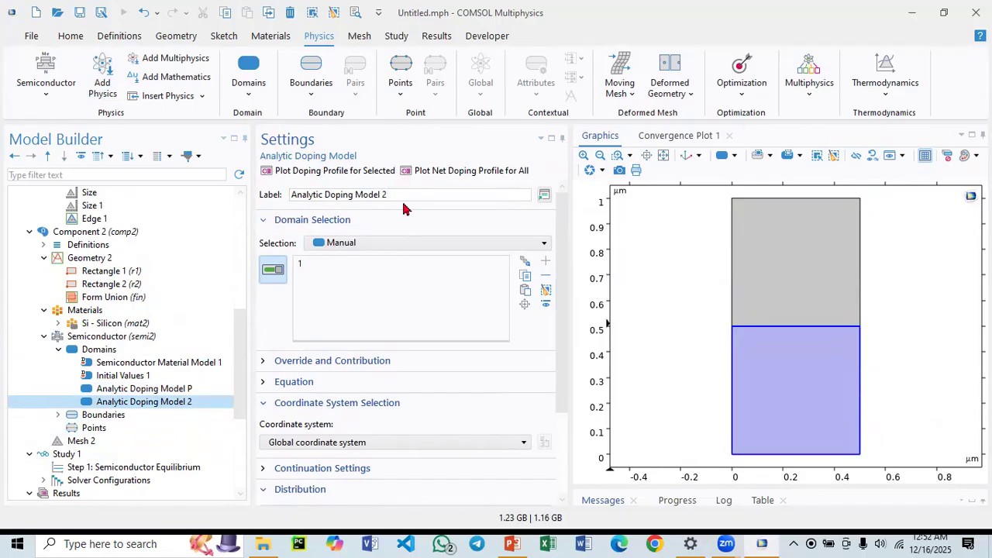
pyautogui.moveTo(382, 195); pyautogui.dragTo(388, 198)
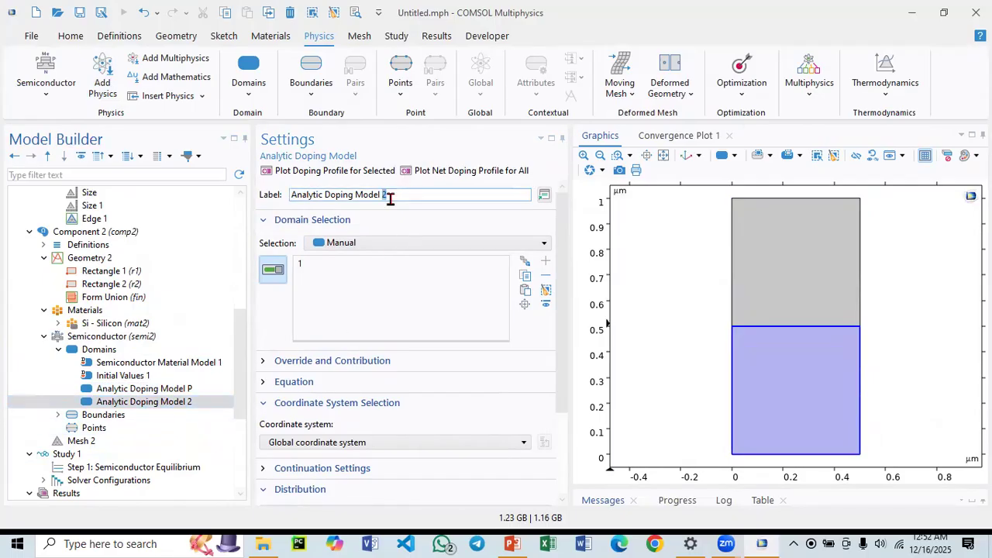
pyautogui.write('N')
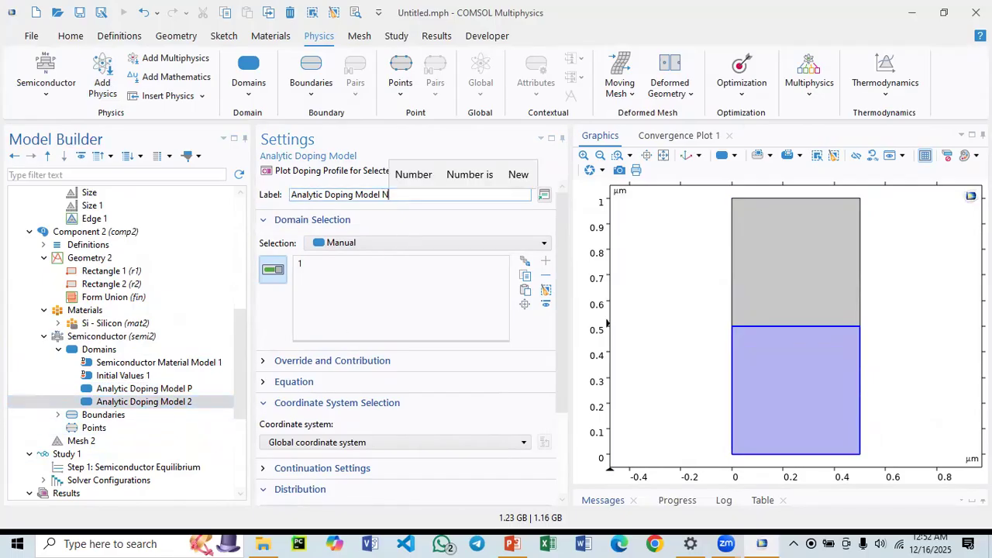
# Browse the boundary condition features of Component 2's Semiconductor interface.
pyautogui.doubleClick(103, 416)
pyautogui.scroll(-2, 130, 396)
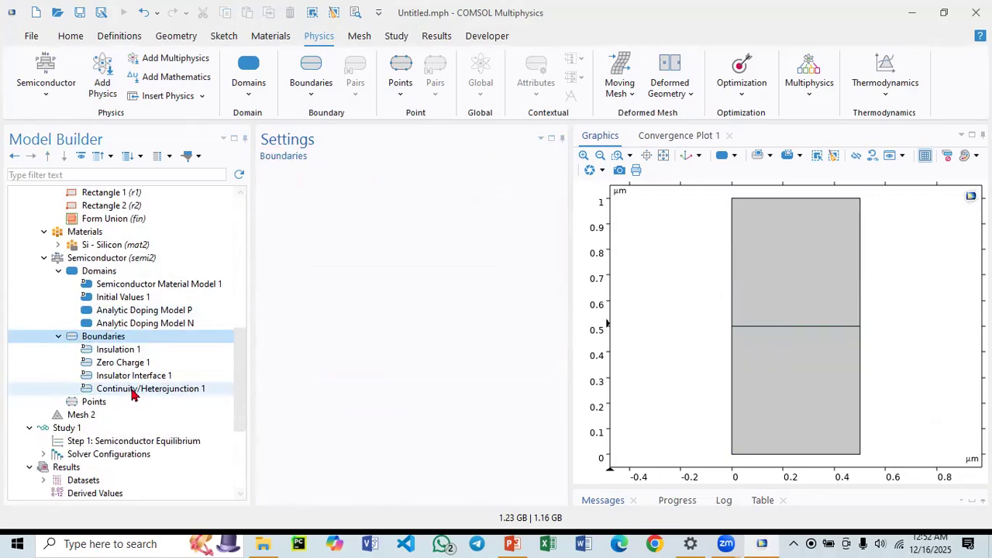
pyautogui.click(142, 375)
pyautogui.scroll(-3, 99, 395)
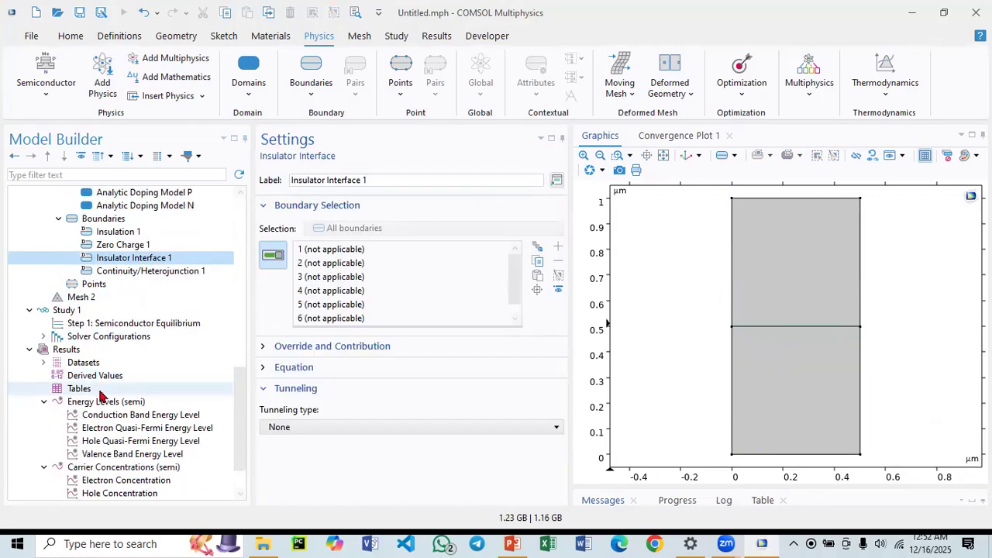
# Set Study 1's Semiconductor Equilibrium step to solve only Component 1, excluding Component 2.
pyautogui.click(70, 312)
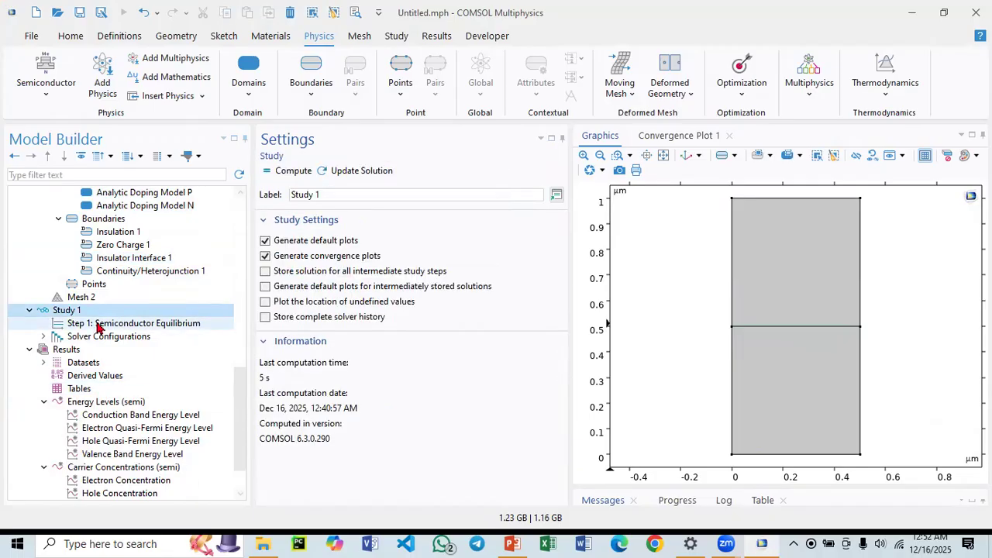
pyautogui.click(98, 326)
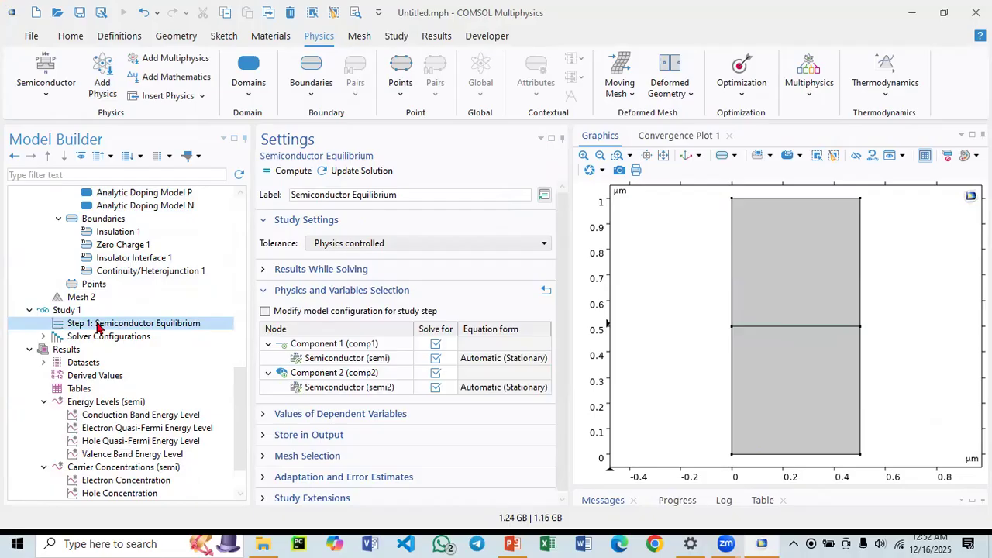
pyautogui.click(435, 344)
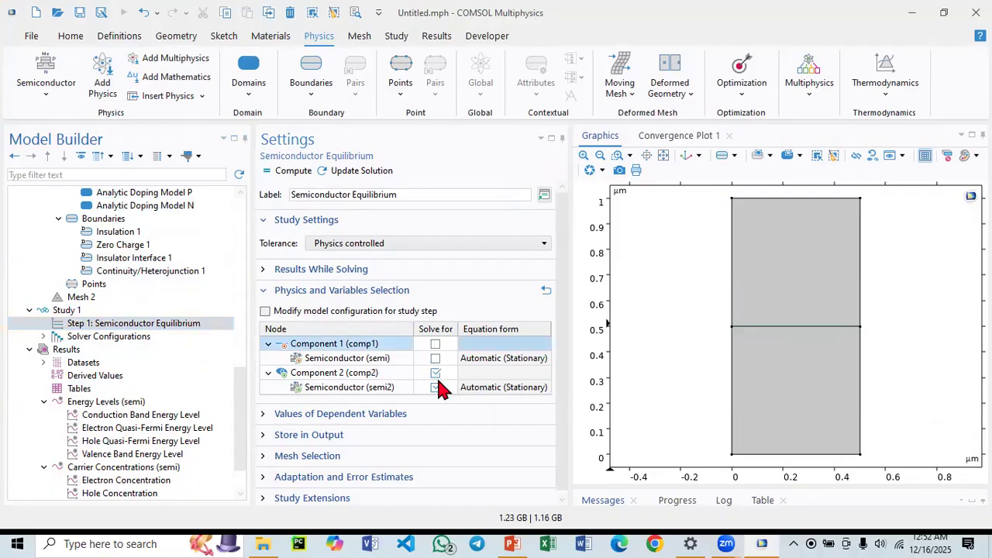
pyautogui.click(435, 374)
pyautogui.click(435, 373)
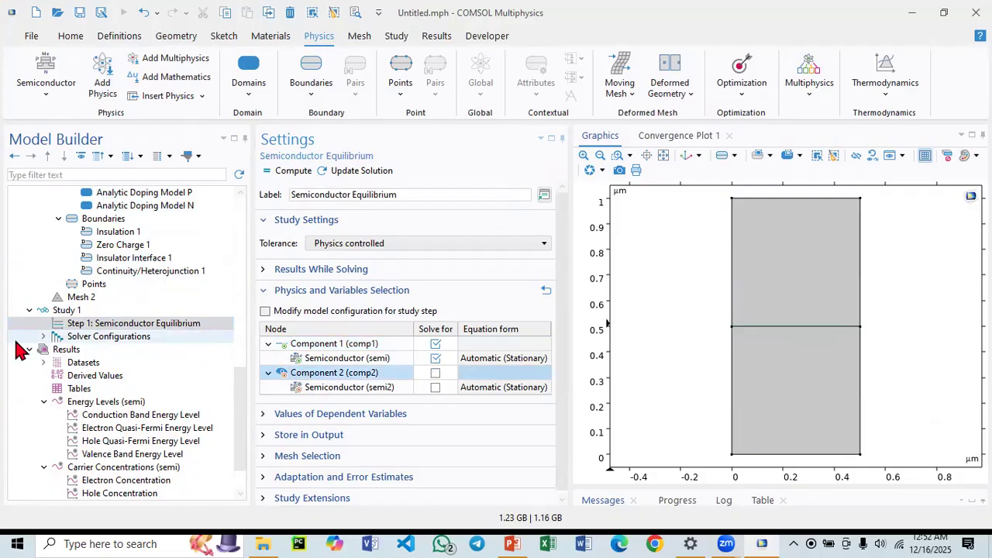
pyautogui.click(64, 310)
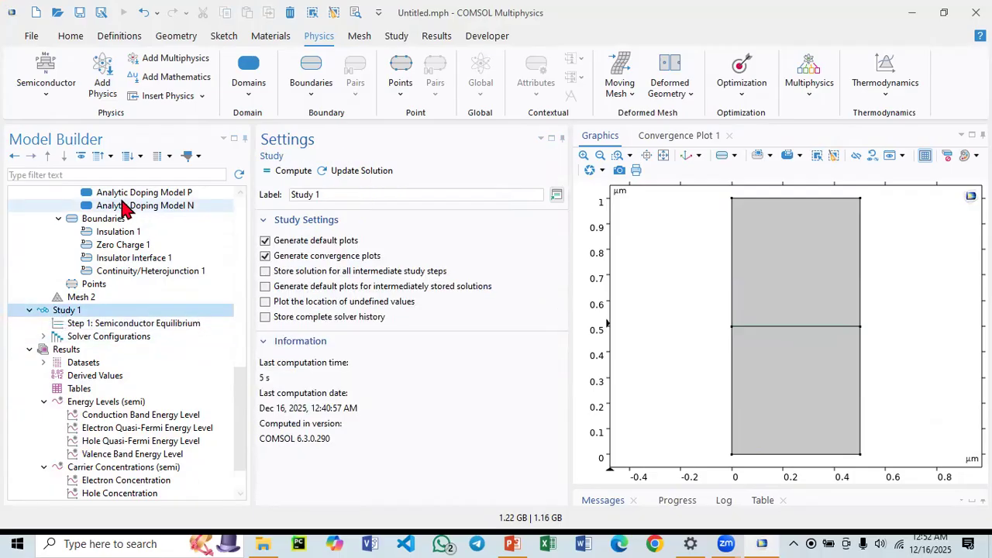
# Add a new study with a Semiconductor Equilibrium step.
pyautogui.click(394, 36)
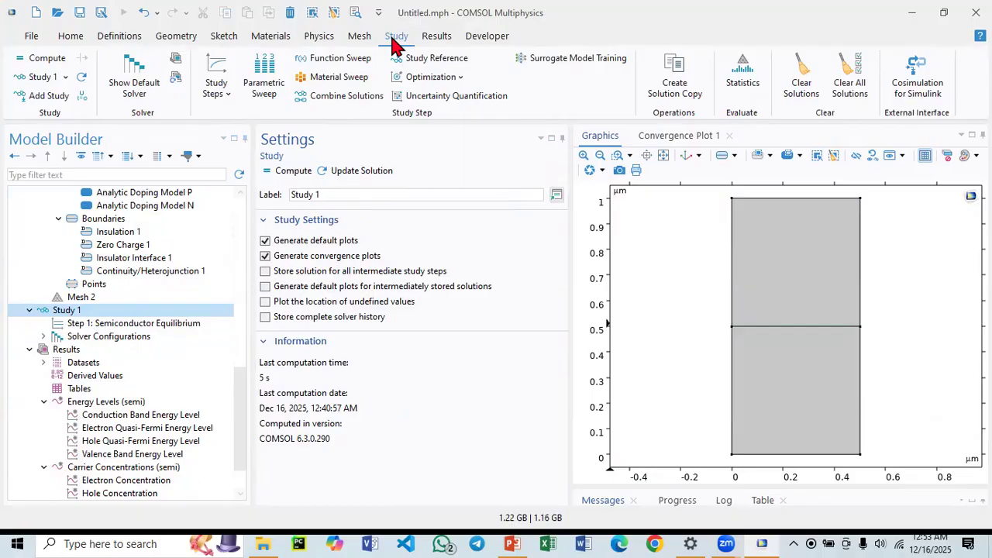
pyautogui.click(65, 77)
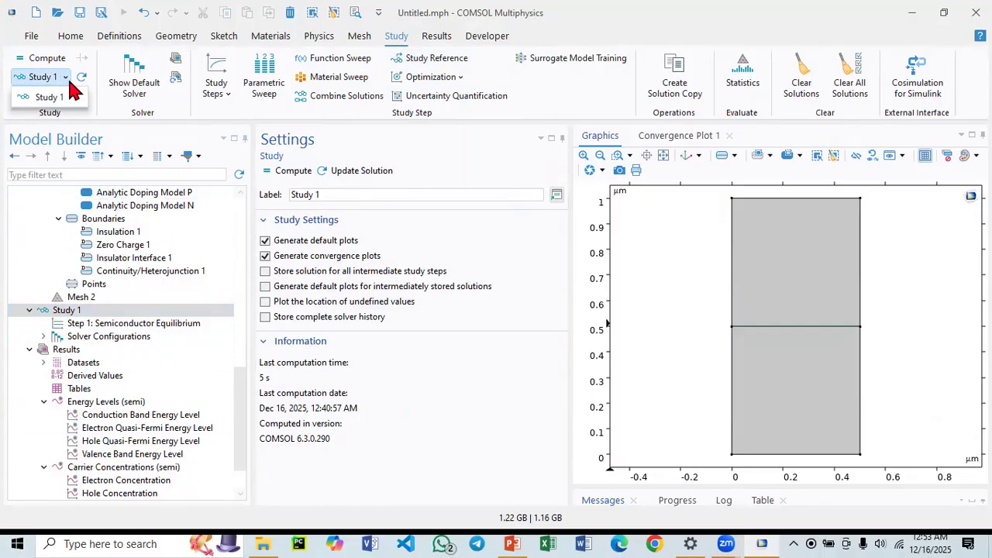
pyautogui.click(66, 98)
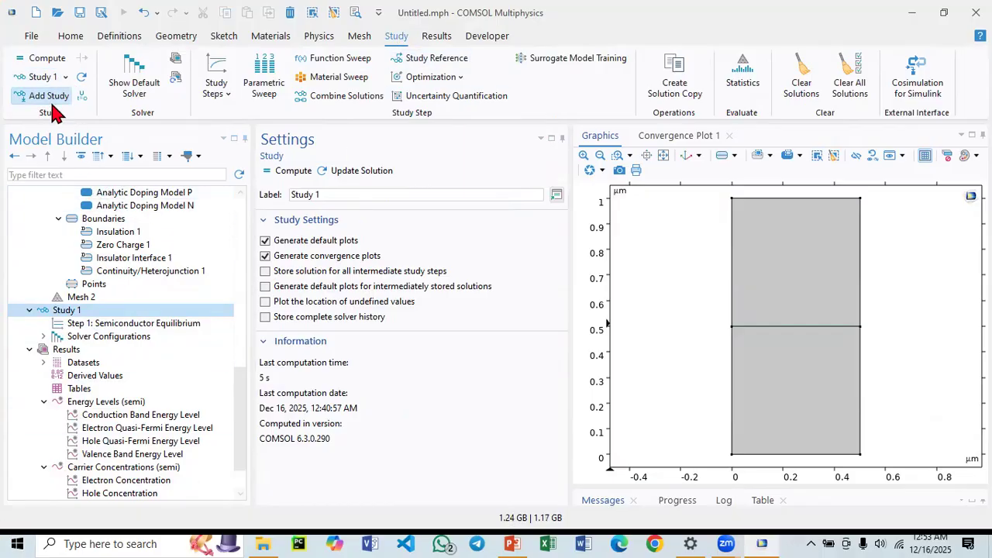
pyautogui.click(49, 96)
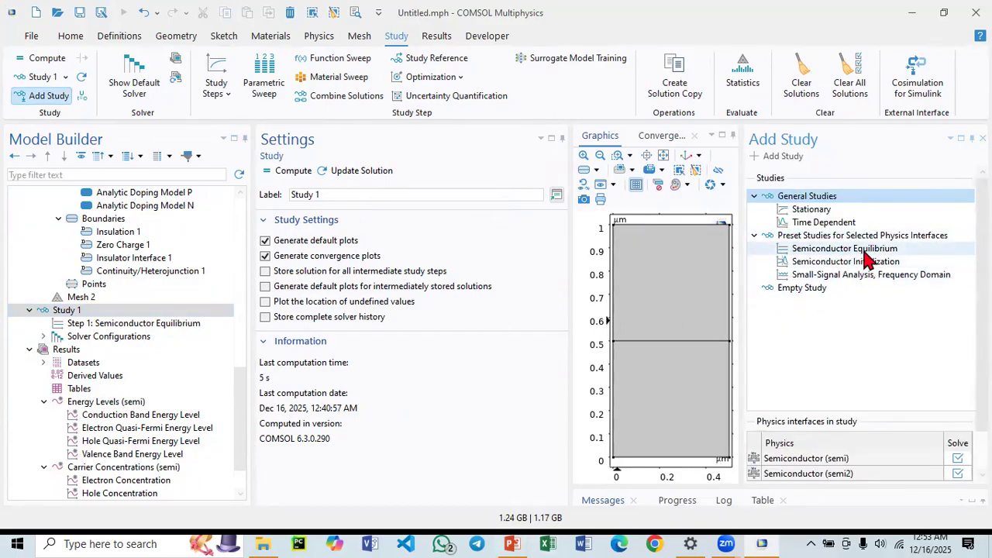
pyautogui.doubleClick(860, 249)
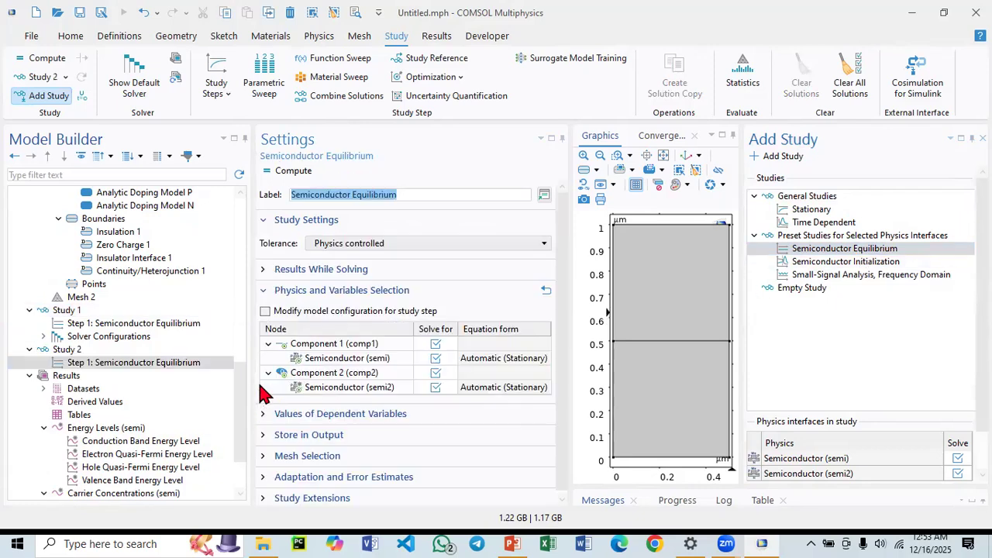
pyautogui.click(64, 364)
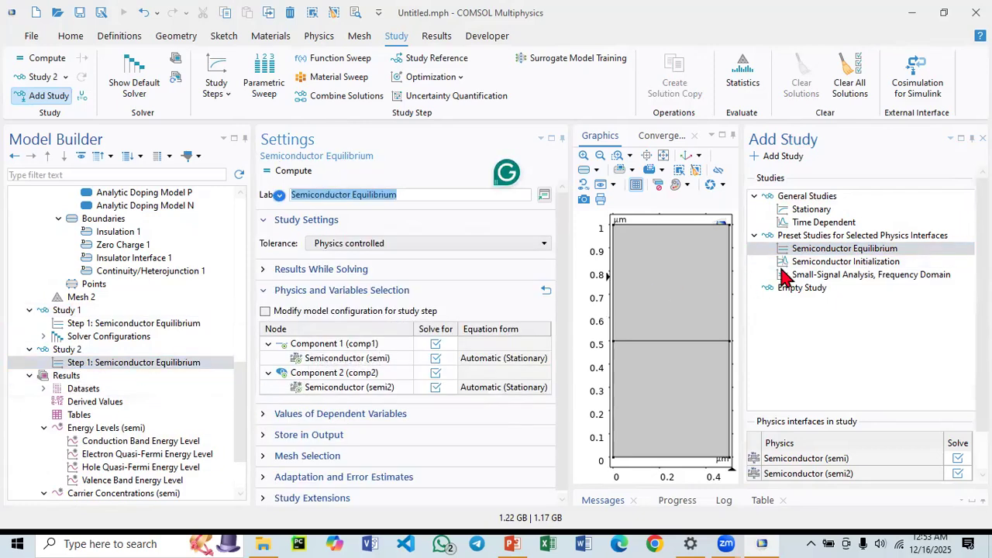
pyautogui.click(982, 138)
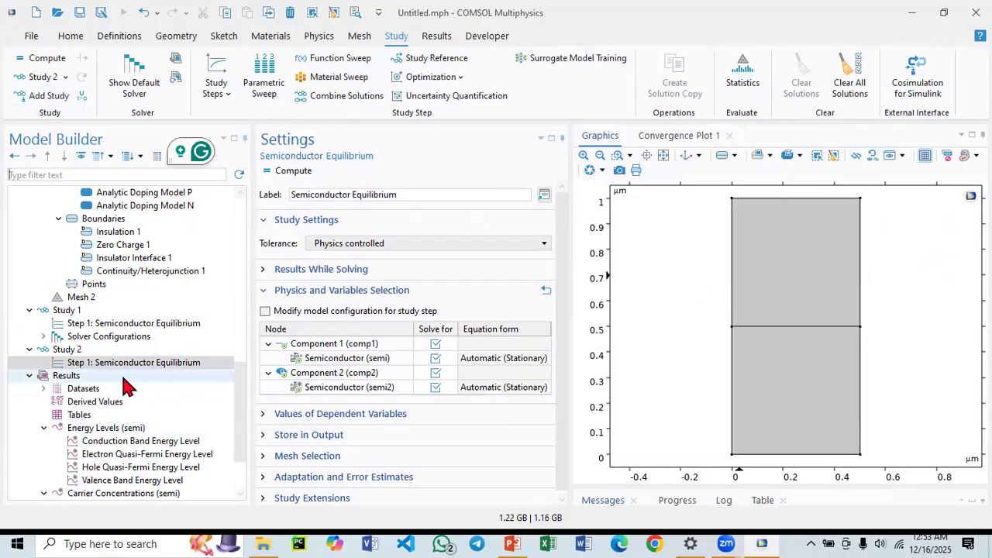
# Exclude Component 1 from Study 2's equilibrium step and compute Study 2.
pyautogui.click(435, 344)
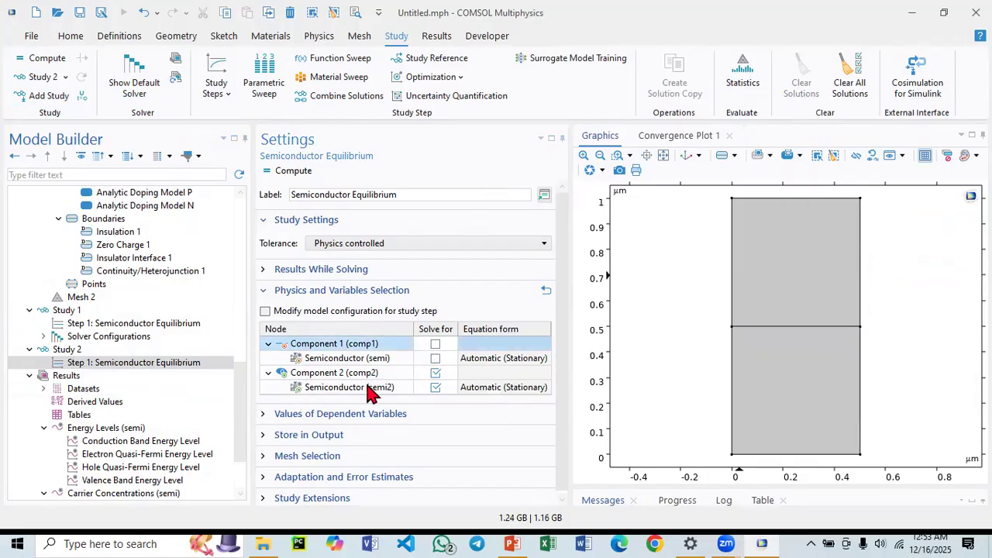
pyautogui.click(152, 364)
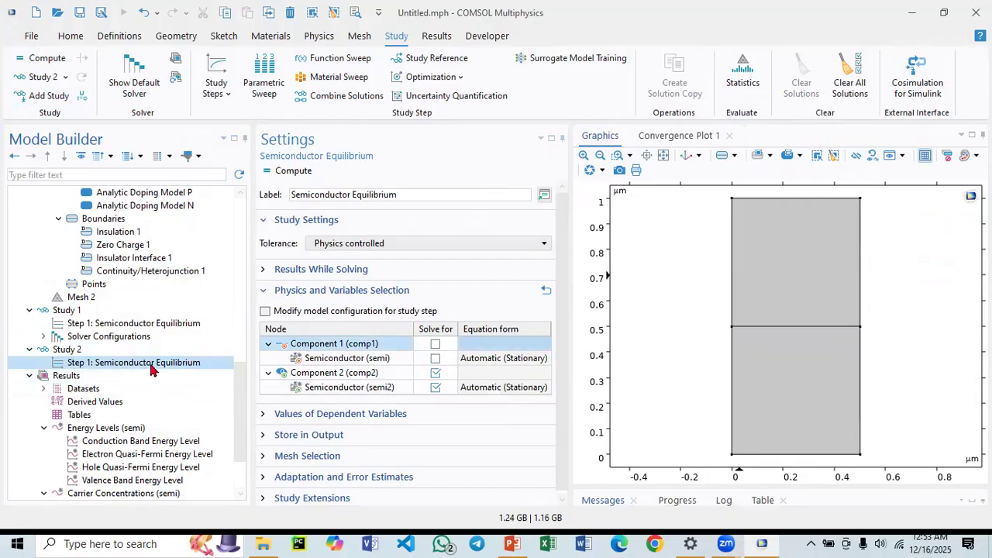
pyautogui.click(77, 350)
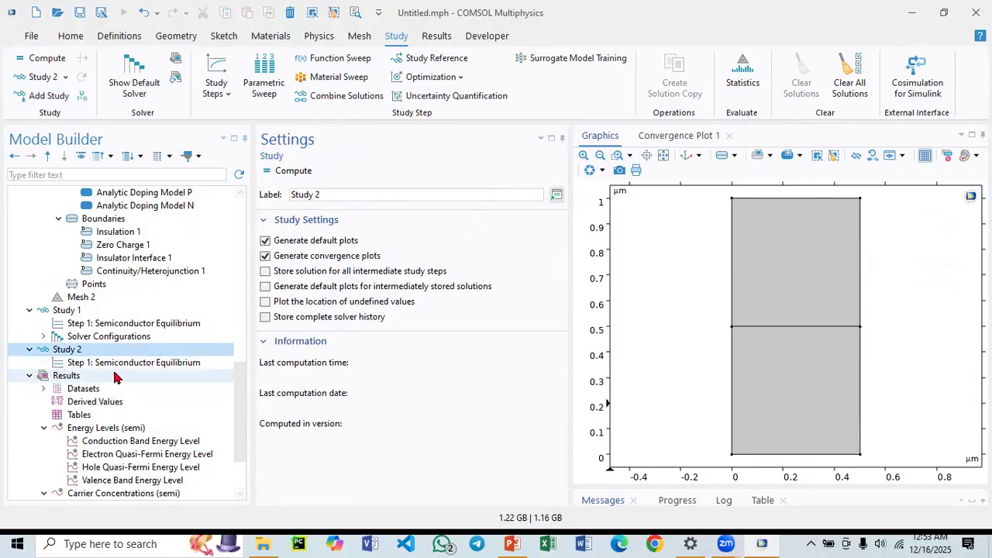
pyautogui.click(166, 362)
pyautogui.click(118, 353)
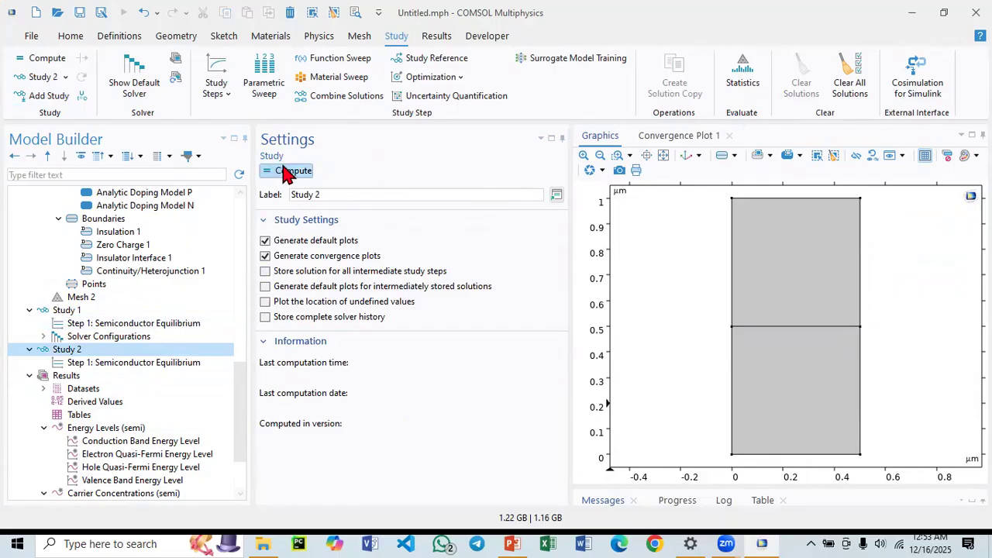
pyautogui.click(286, 172)
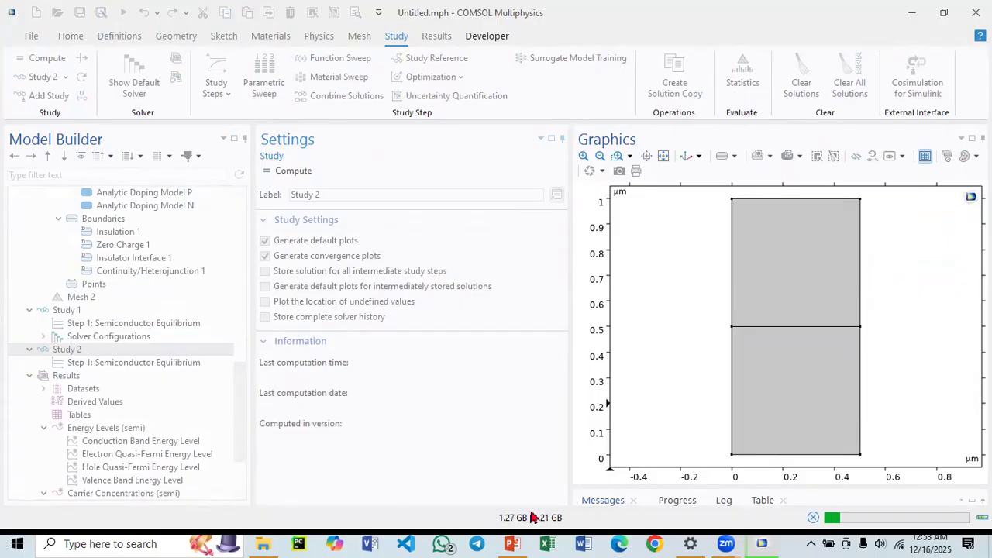
# Switch to PowerPoint and open the slide with the diode current-voltage characteristic.
pyautogui.click(513, 543)
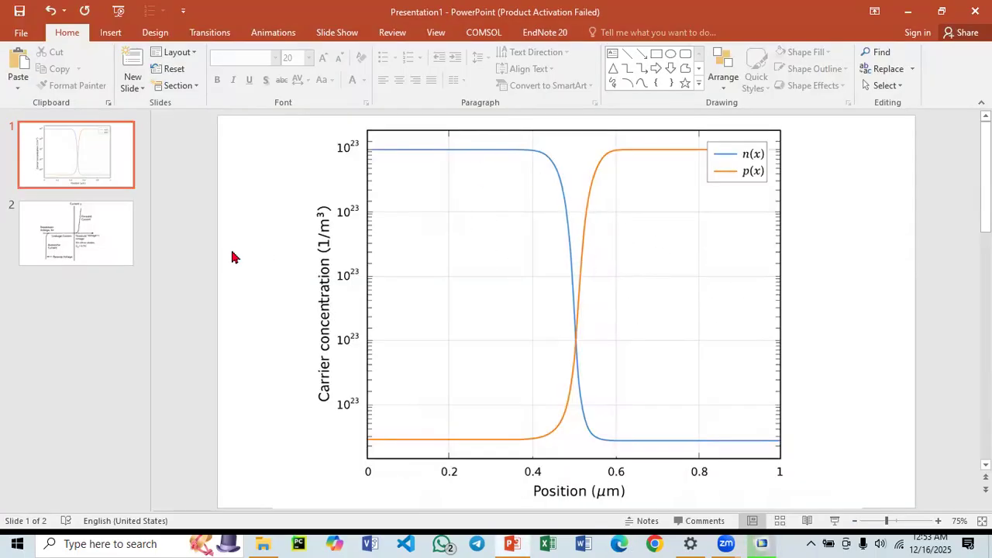
pyautogui.click(84, 243)
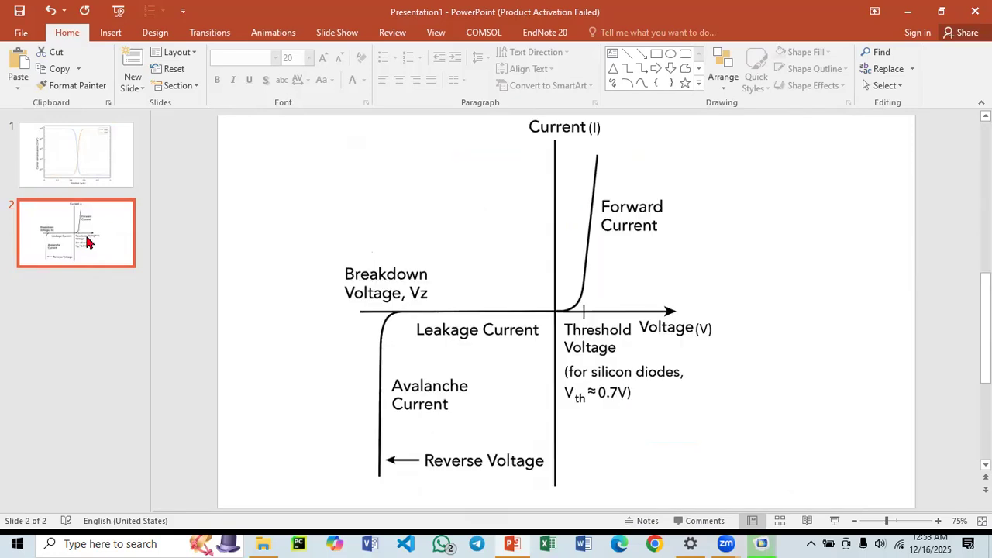
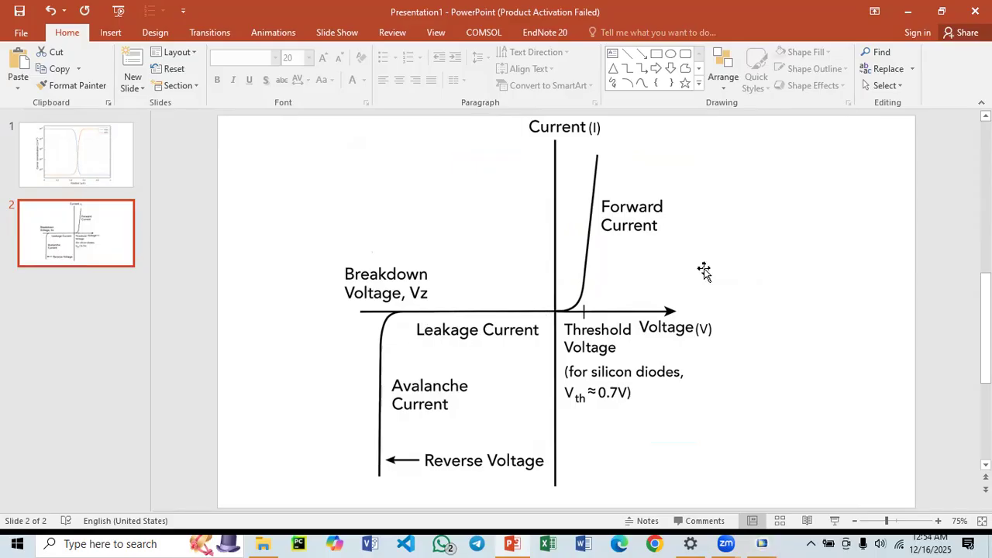
# Return to COMSOL and review the 1D results plots for energy levels, carrier concentrations, electric potential and net dopant concentration.
pyautogui.click(906, 20)
pyautogui.scroll(-2, 165, 403)
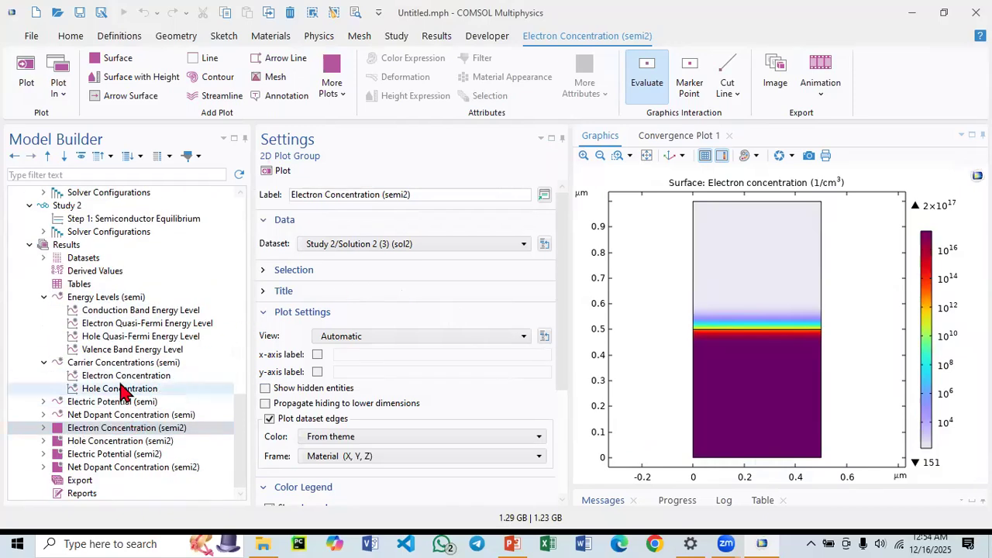
pyautogui.click(94, 299)
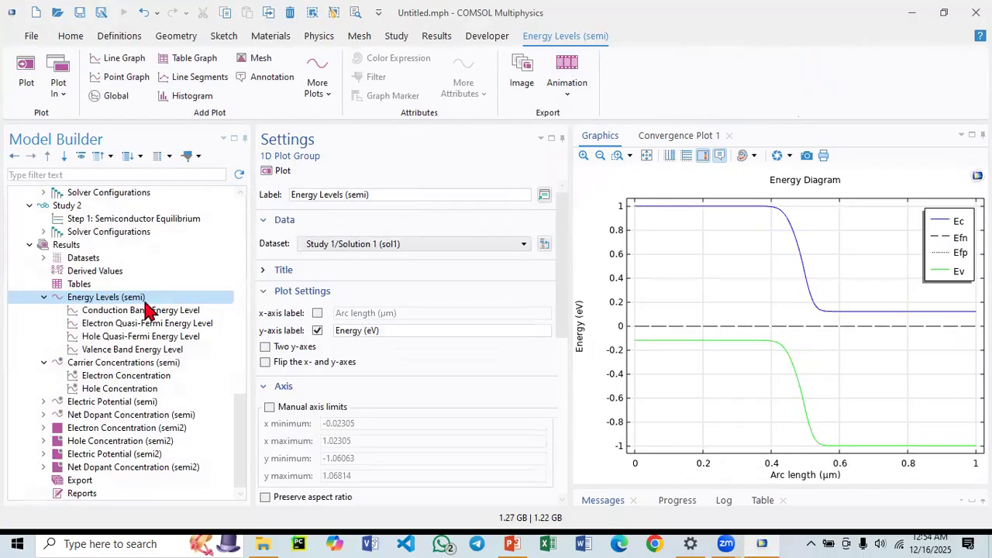
pyautogui.click(342, 245)
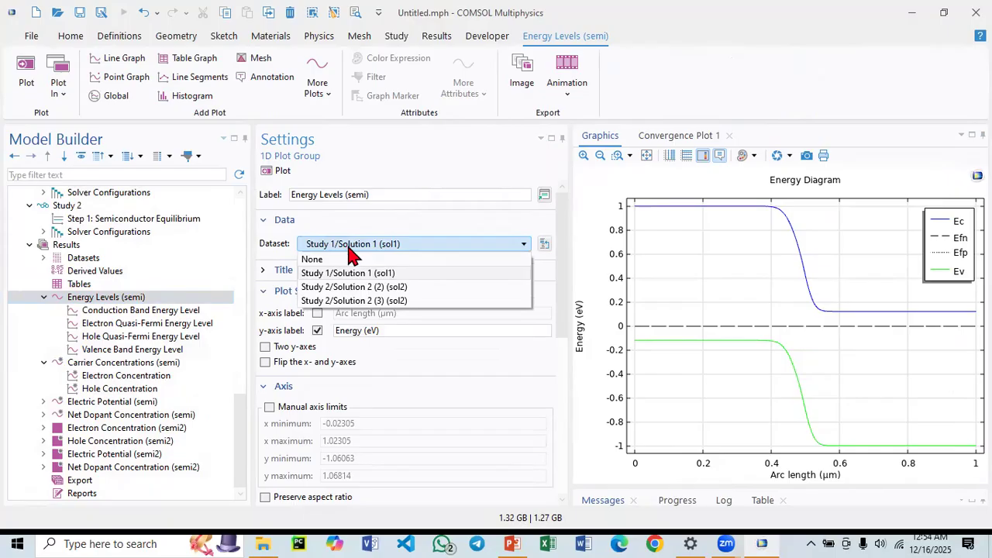
pyautogui.click(368, 246)
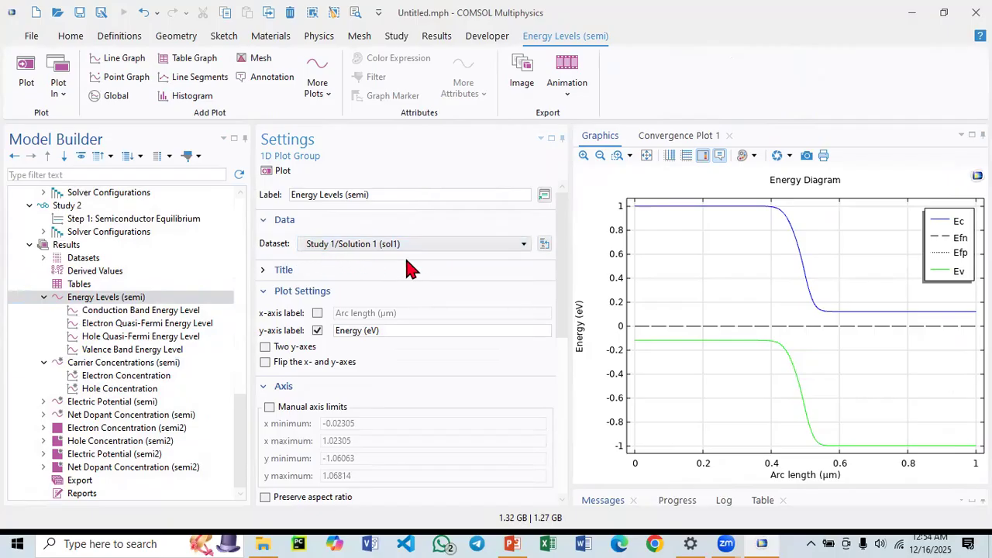
pyautogui.click(110, 365)
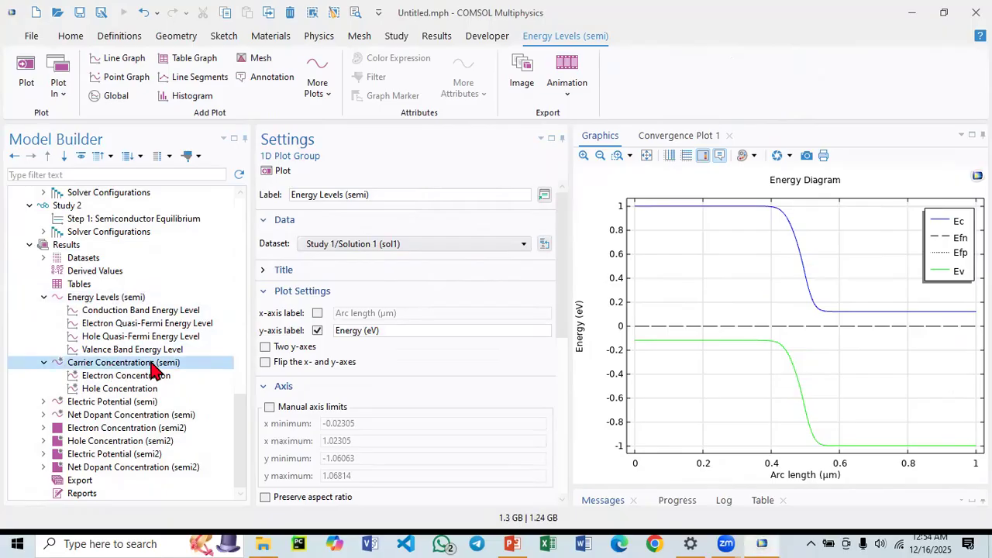
pyautogui.click(347, 246)
pyautogui.click(347, 246)
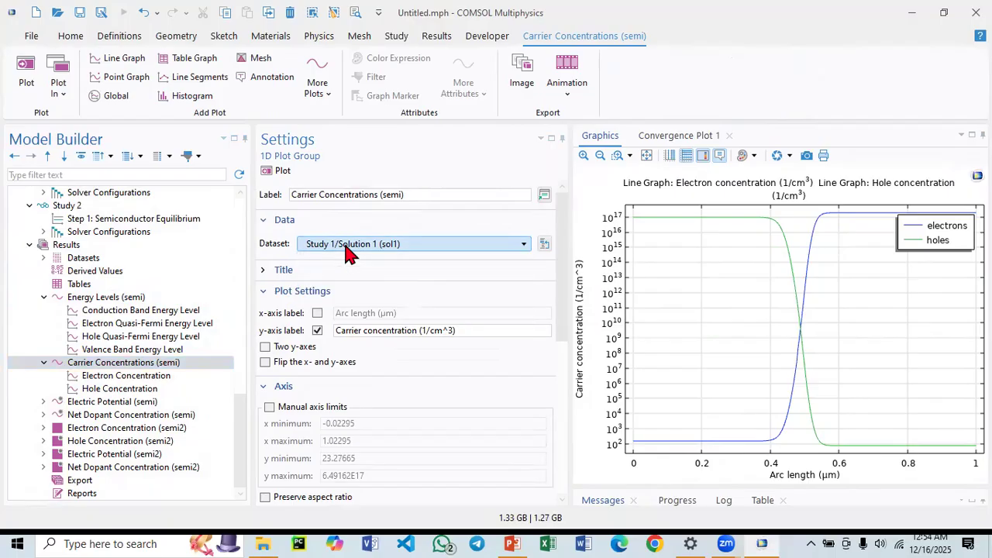
pyautogui.click(115, 403)
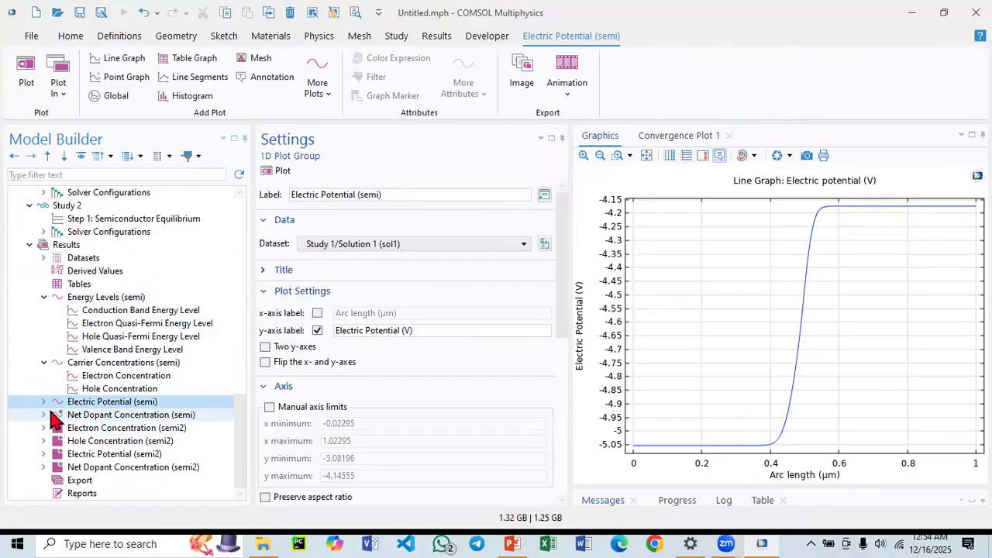
pyautogui.click(140, 418)
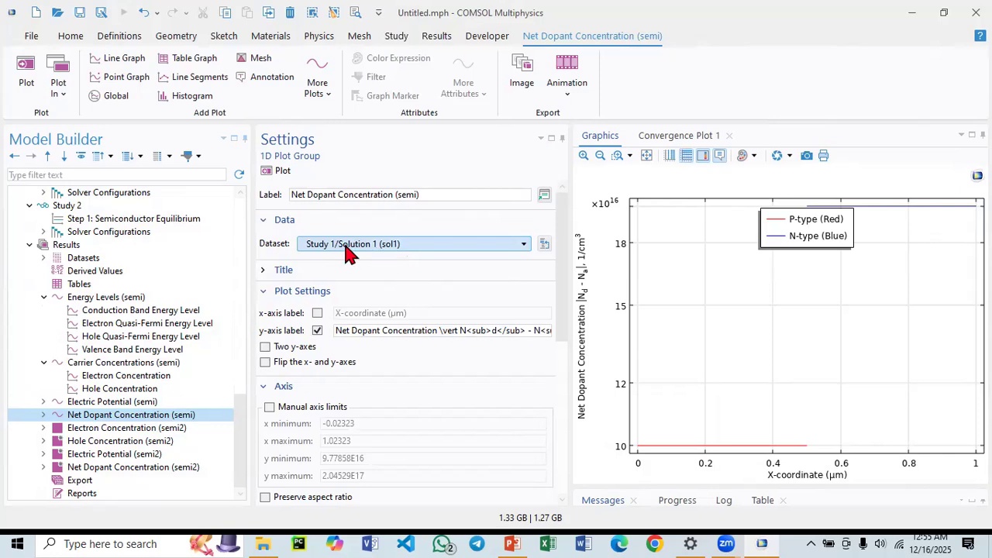
# Review the 2D result plots for electron concentration, hole concentration, electric potential and net dopant concentration.
pyautogui.click(126, 431)
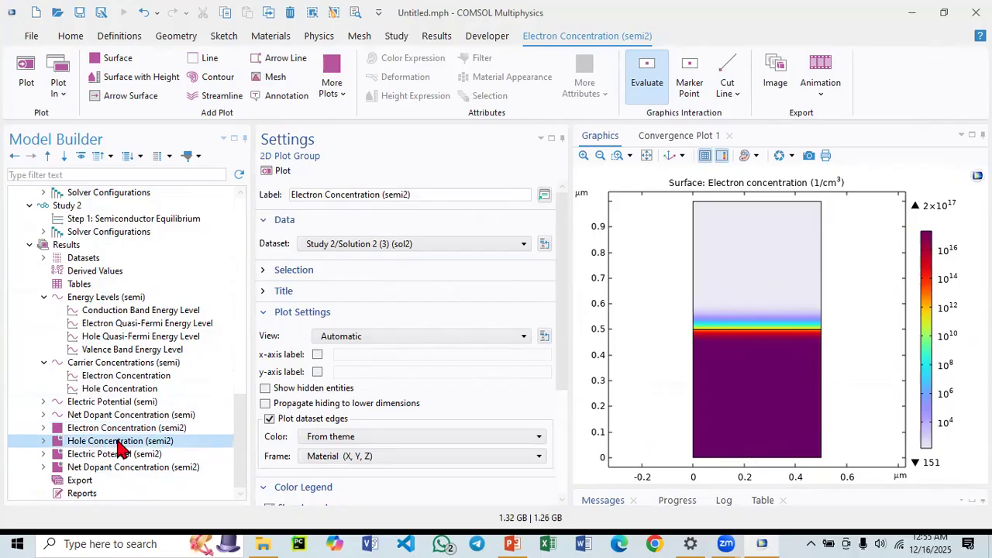
pyautogui.click(116, 441)
pyautogui.click(111, 457)
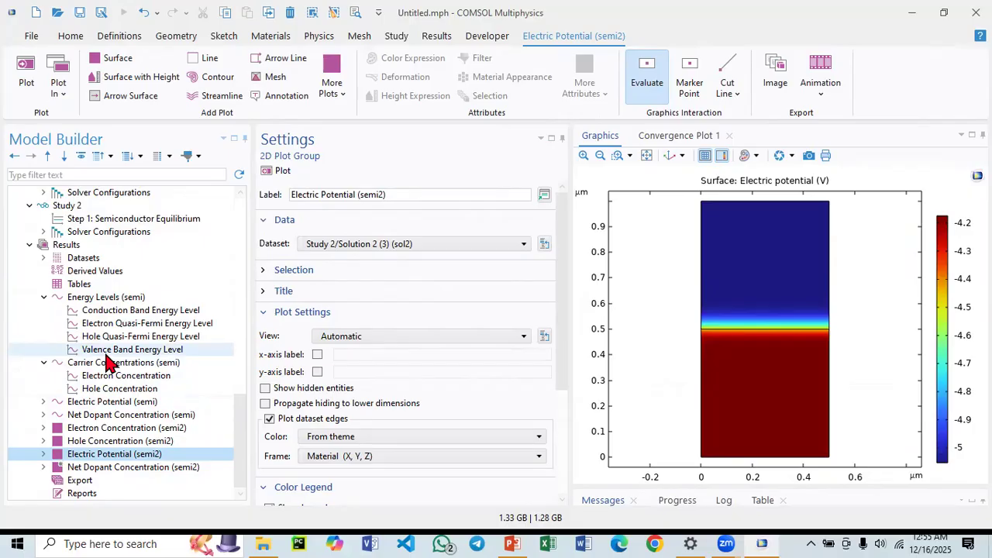
pyautogui.click(108, 469)
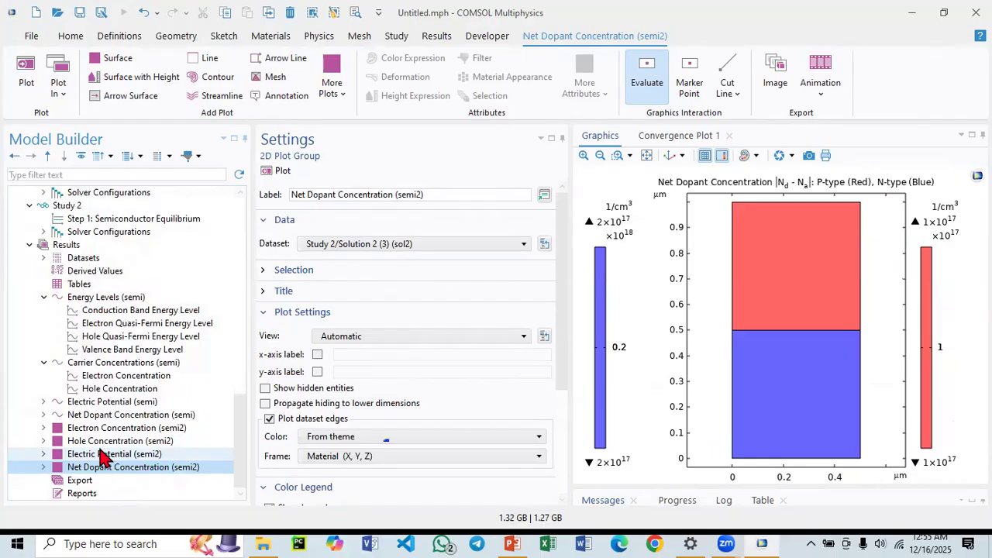
pyautogui.click(103, 455)
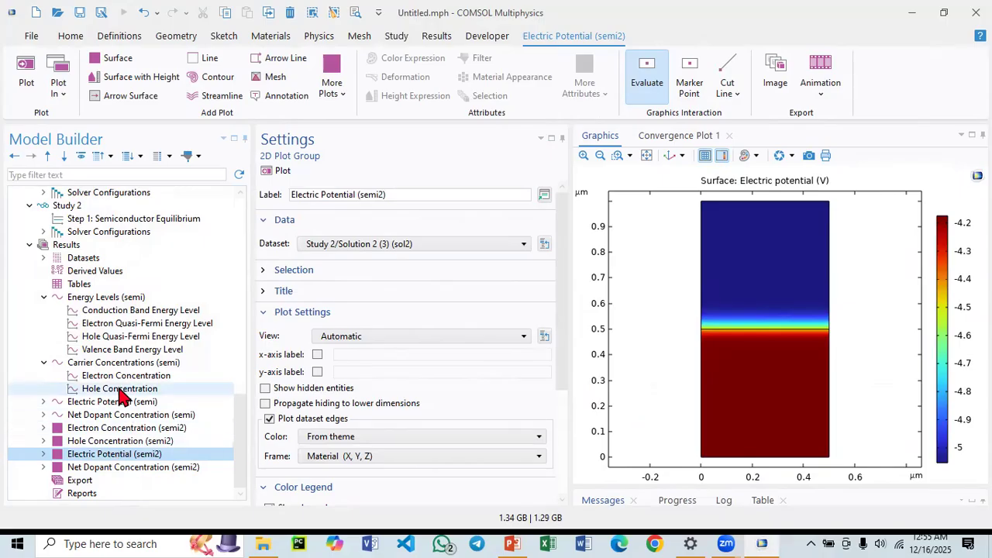
pyautogui.click(106, 364)
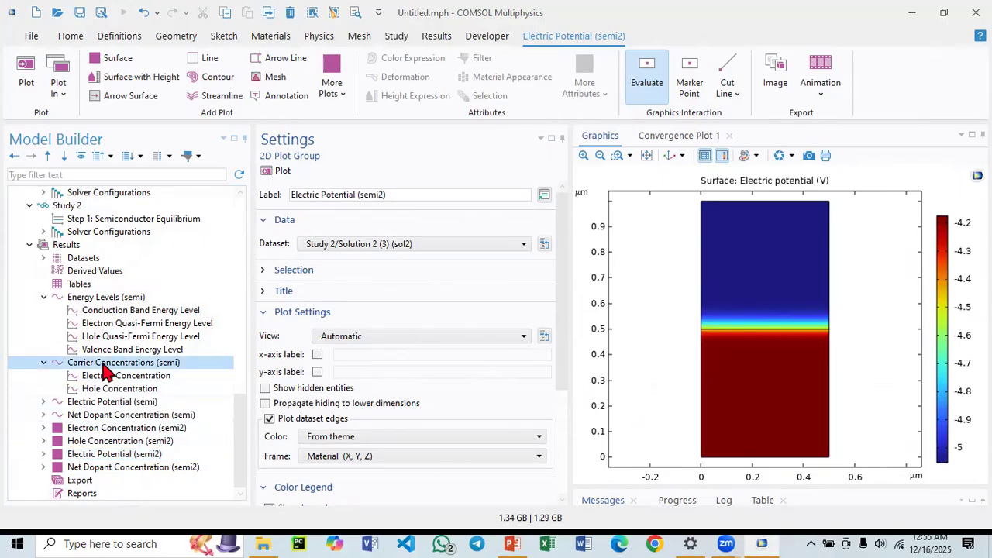
pyautogui.click(104, 430)
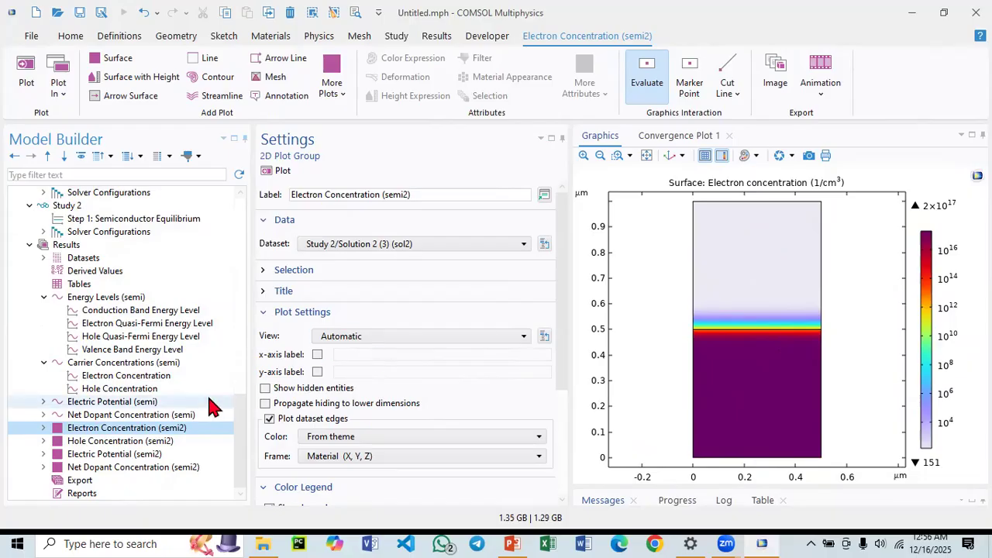
pyautogui.click(119, 444)
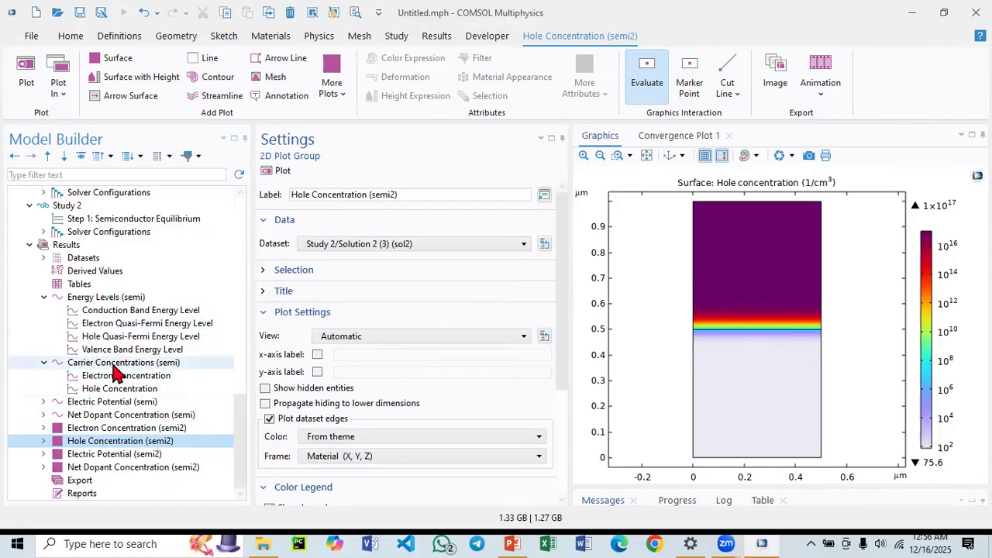
# Add a new 1D plot group containing a line graph evaluated along a defined cut line through the 2D device.
pyautogui.click(66, 246)
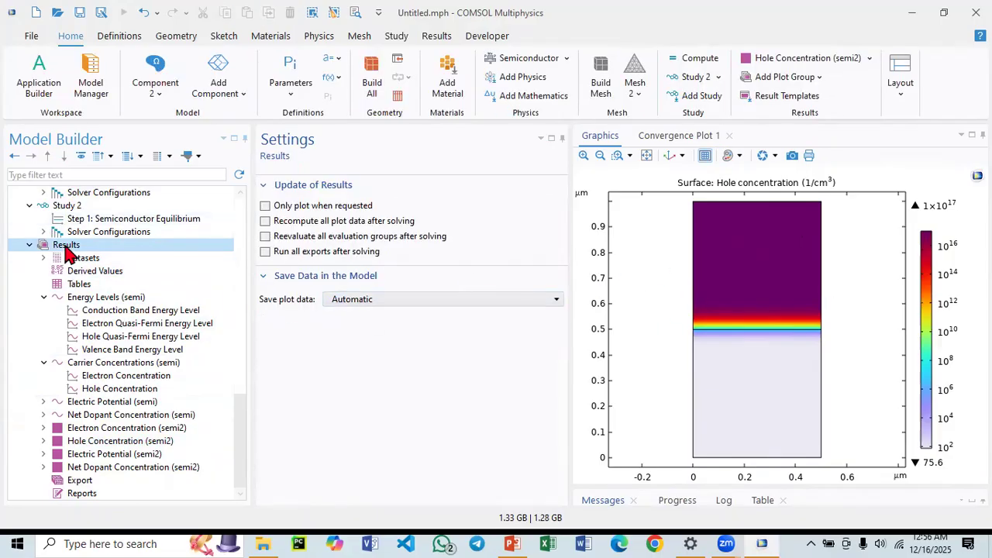
pyautogui.rightClick(68, 249)
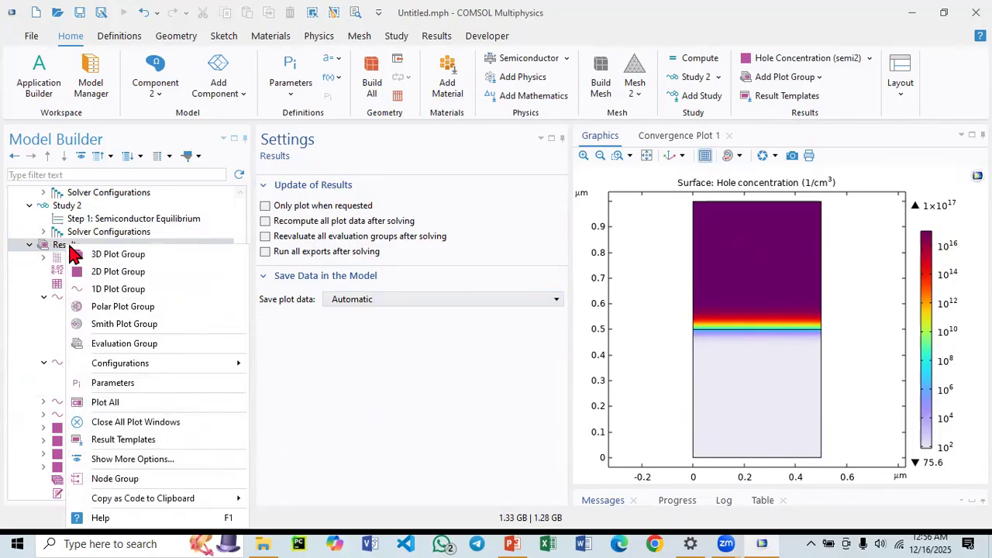
pyautogui.click(128, 293)
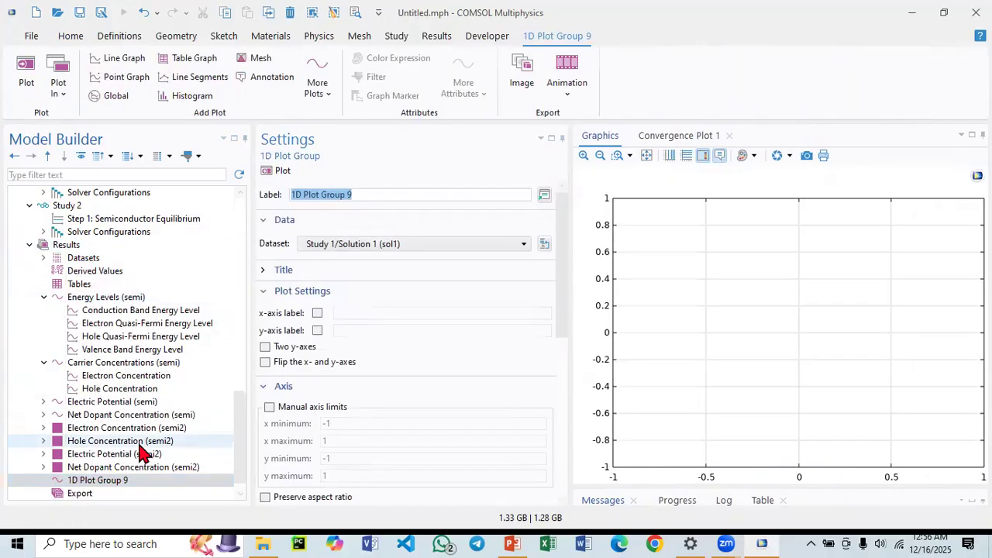
pyautogui.scroll(-1, 110, 483)
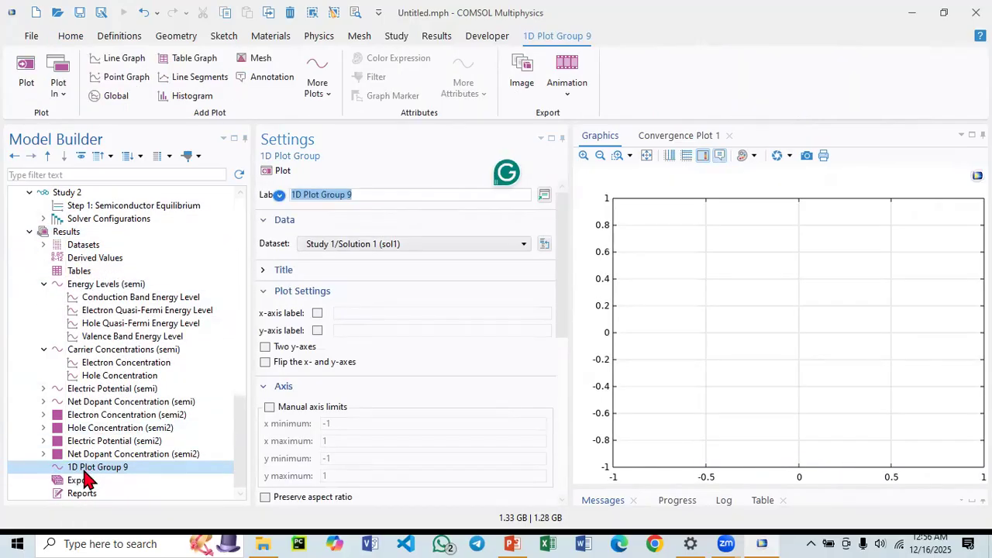
pyautogui.rightClick(95, 474)
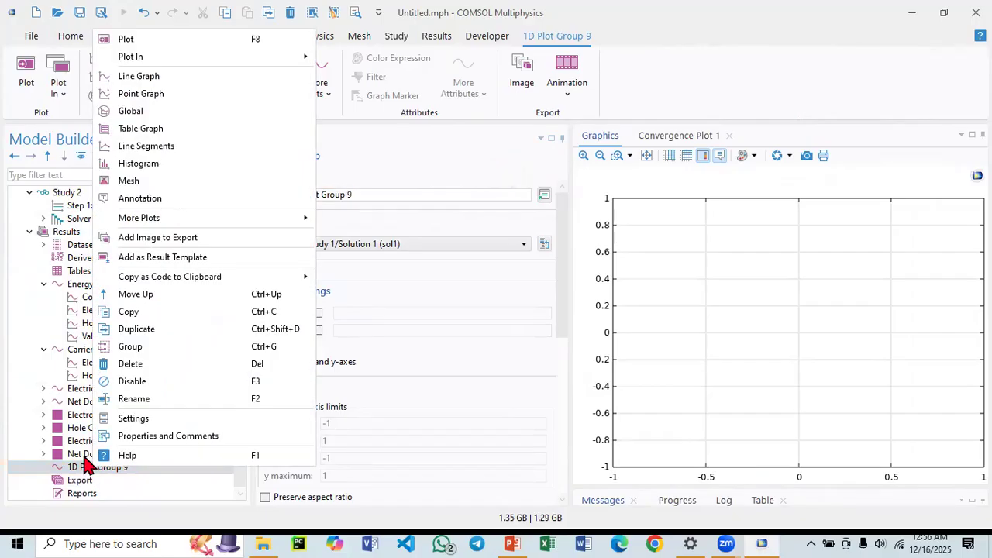
pyautogui.click(154, 81)
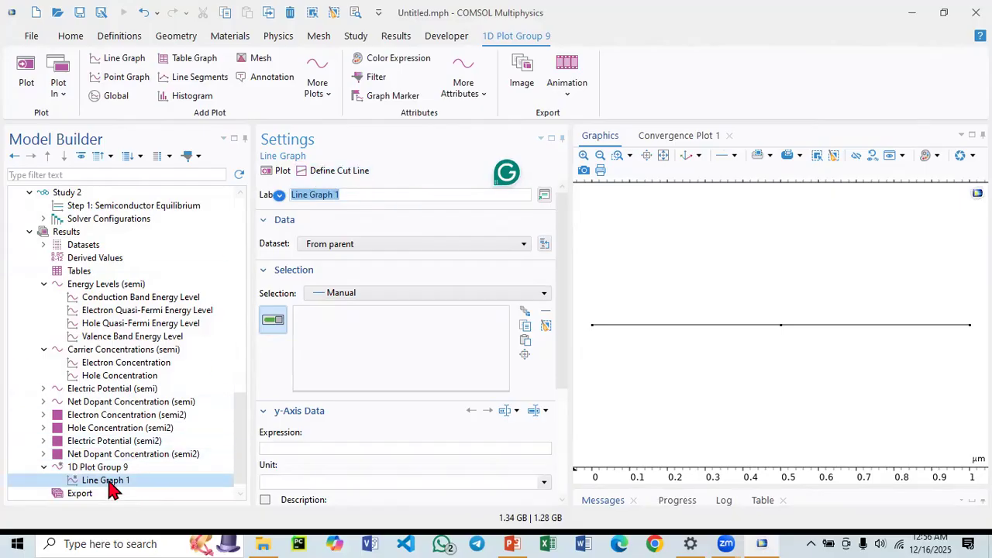
pyautogui.click(352, 179)
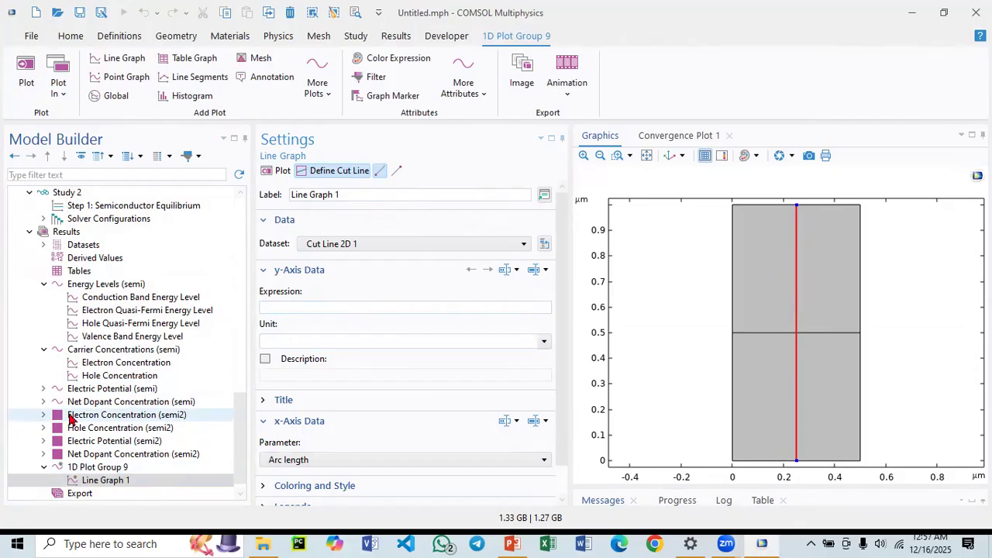
# Copy the electron concentration expression semi2.N from the 2D surface plot into the line graph and plot it.
pyautogui.click(43, 415)
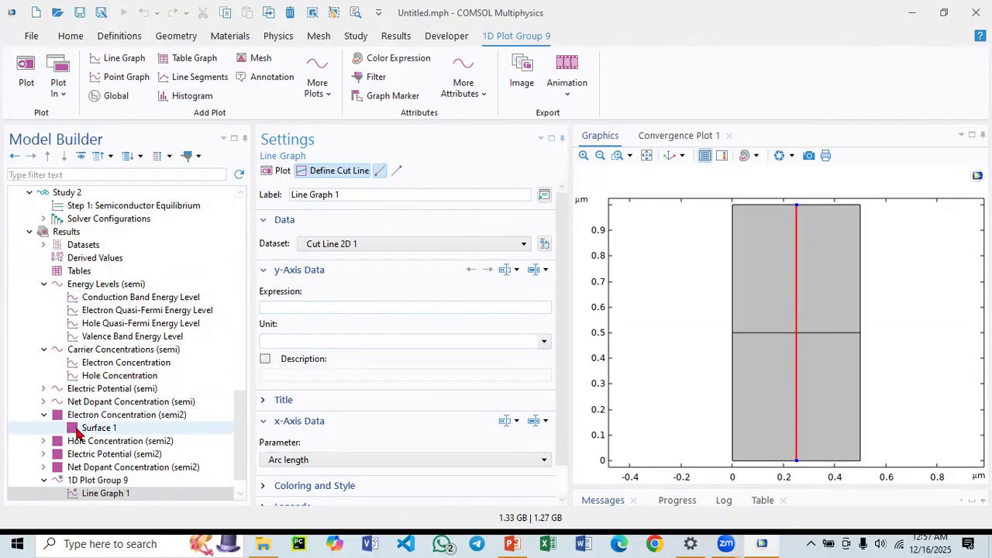
pyautogui.click(108, 429)
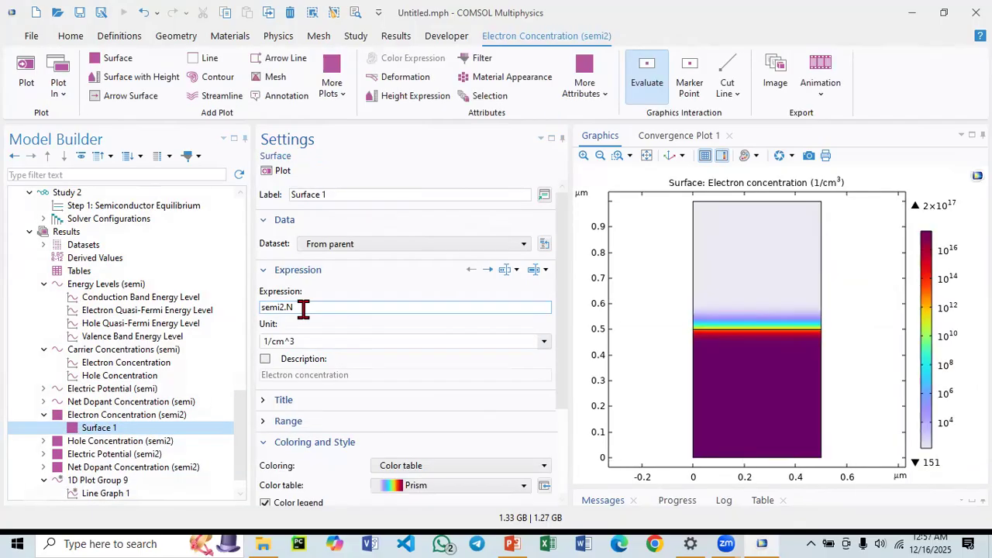
pyautogui.moveTo(308, 310); pyautogui.dragTo(258, 317)
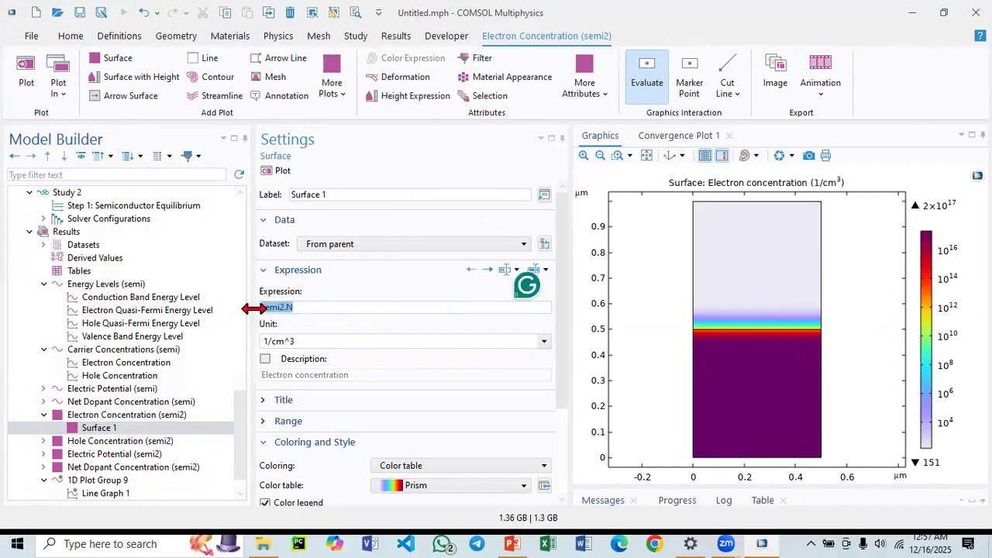
pyautogui.click(99, 494)
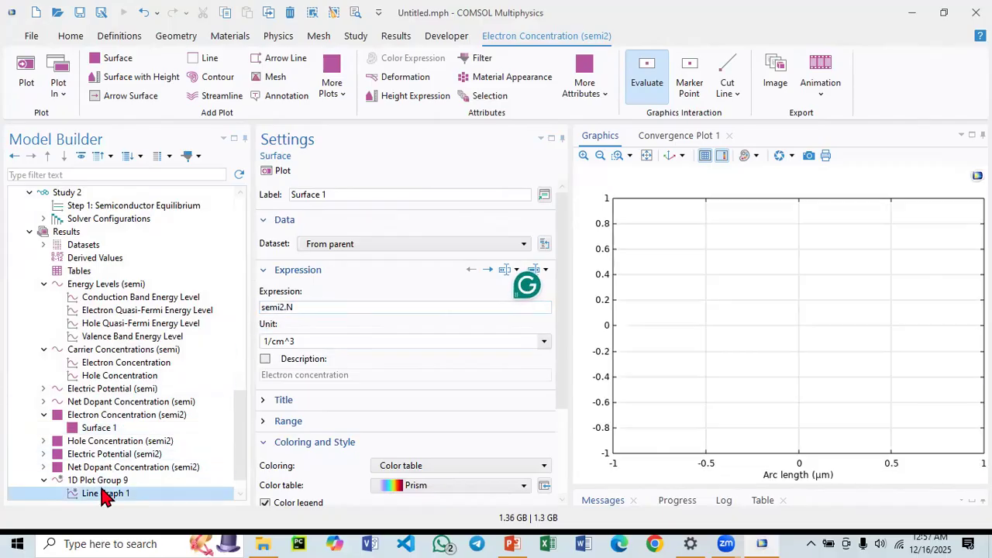
pyautogui.click(295, 306)
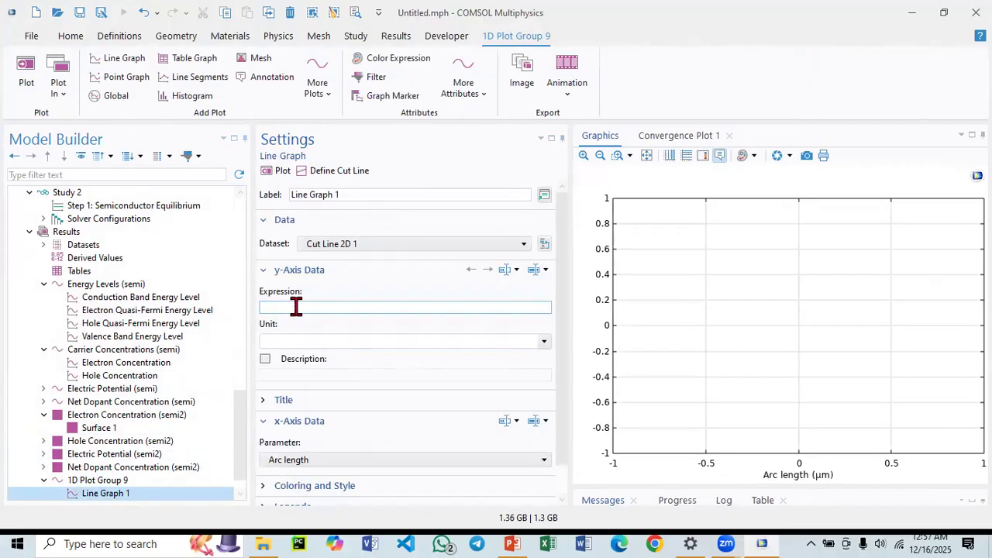
pyautogui.hotkey('ctrl', 'v')
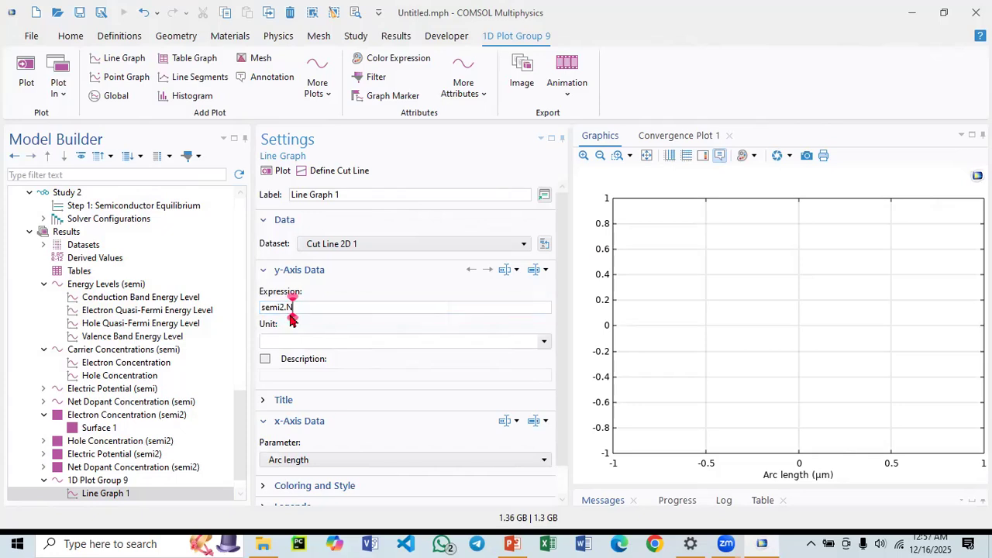
pyautogui.click(277, 172)
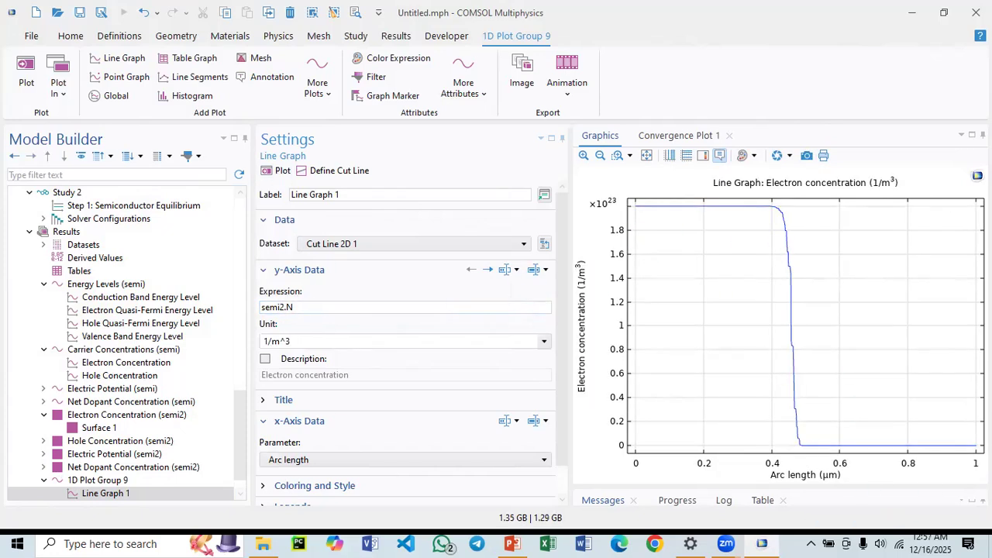
# Try to replace the y-axis expression with semi2.N picked from the Semiconductor electron variables list.
pyautogui.doubleClick(262, 307)
pyautogui.press('BackSpace')
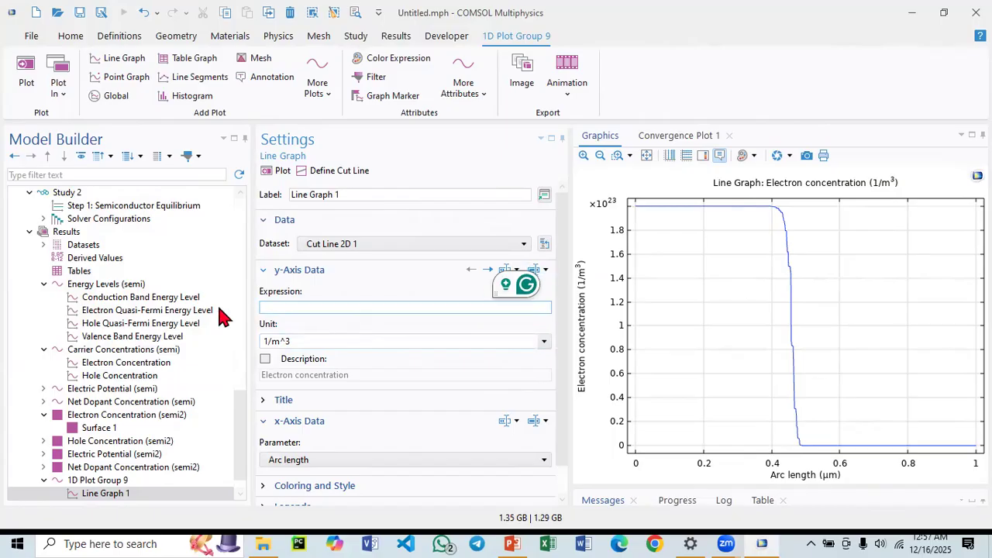
pyautogui.click(544, 272)
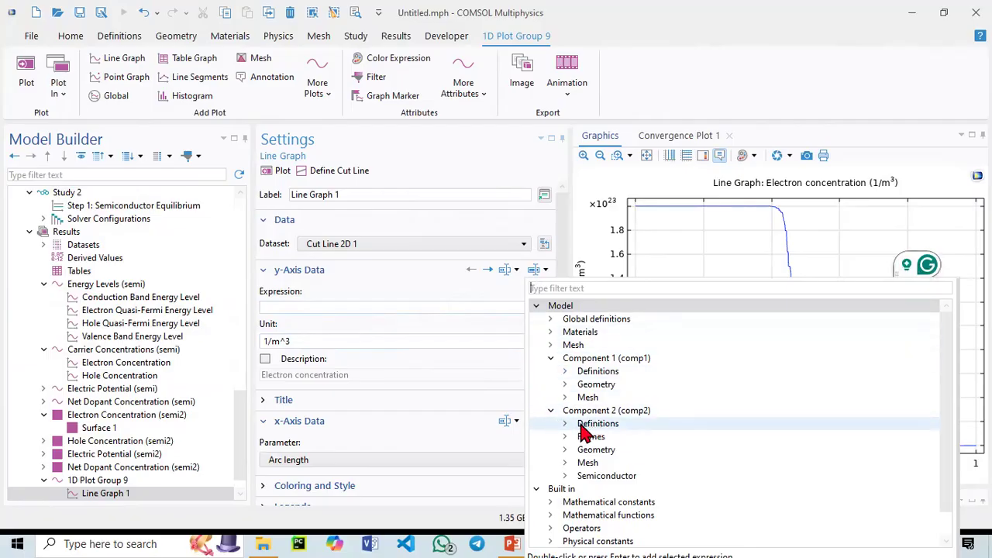
pyautogui.scroll(-1, 583, 430)
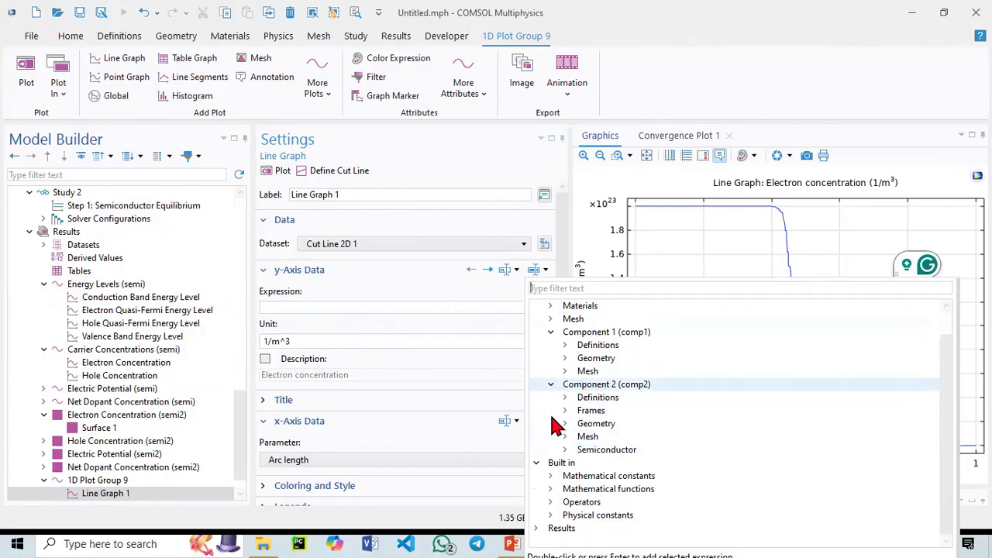
pyautogui.click(565, 449)
pyautogui.scroll(-1, 573, 454)
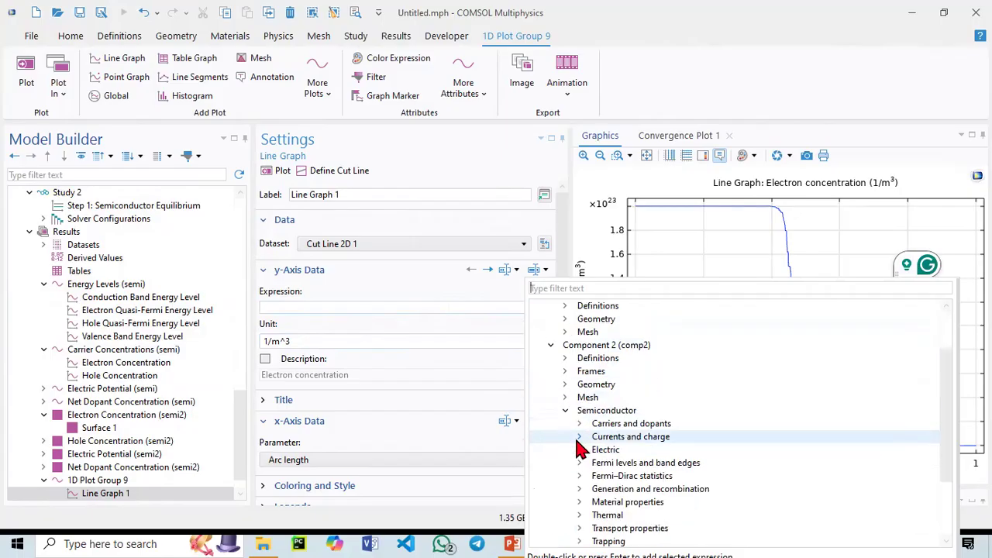
pyautogui.scroll(-1, 577, 454)
pyautogui.scroll(-1, 577, 450)
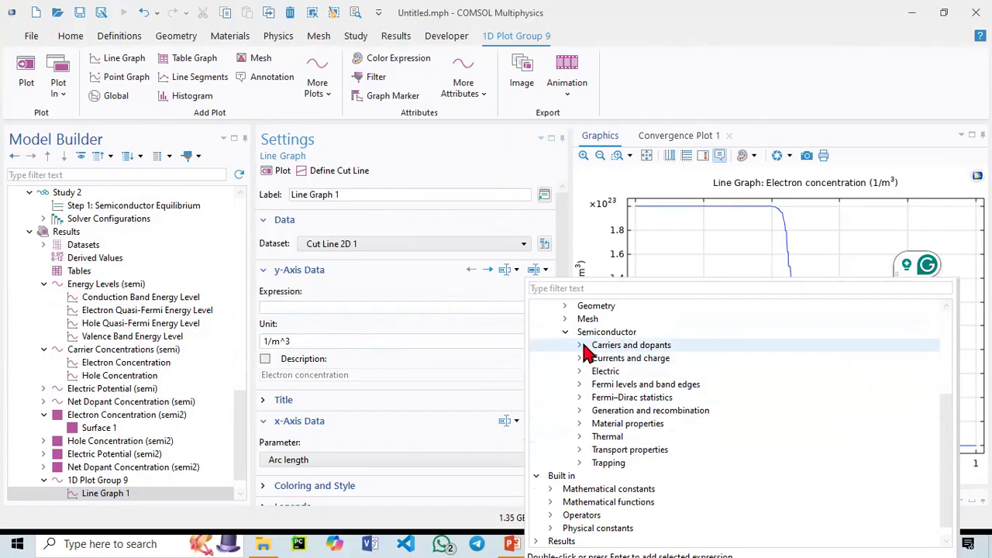
pyautogui.click(579, 346)
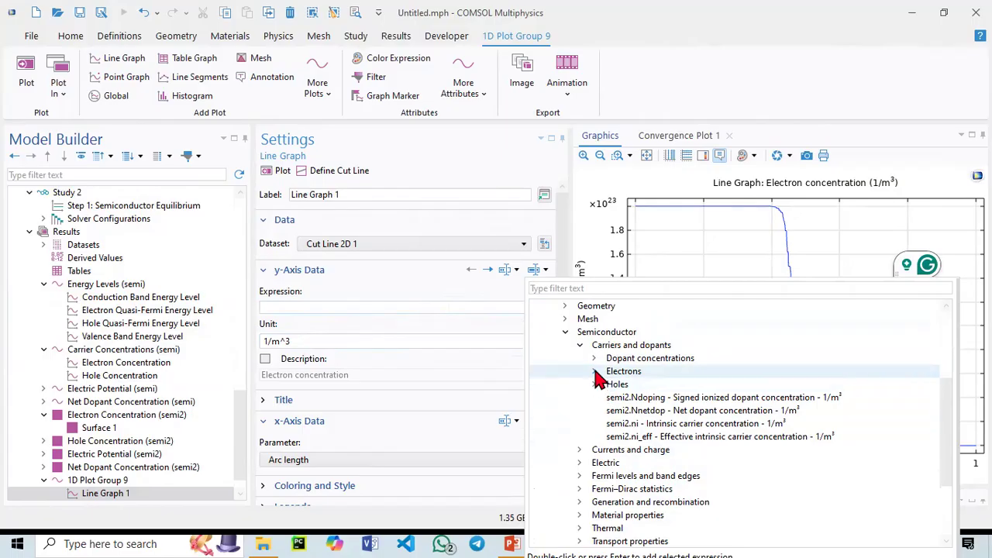
pyautogui.click(595, 371)
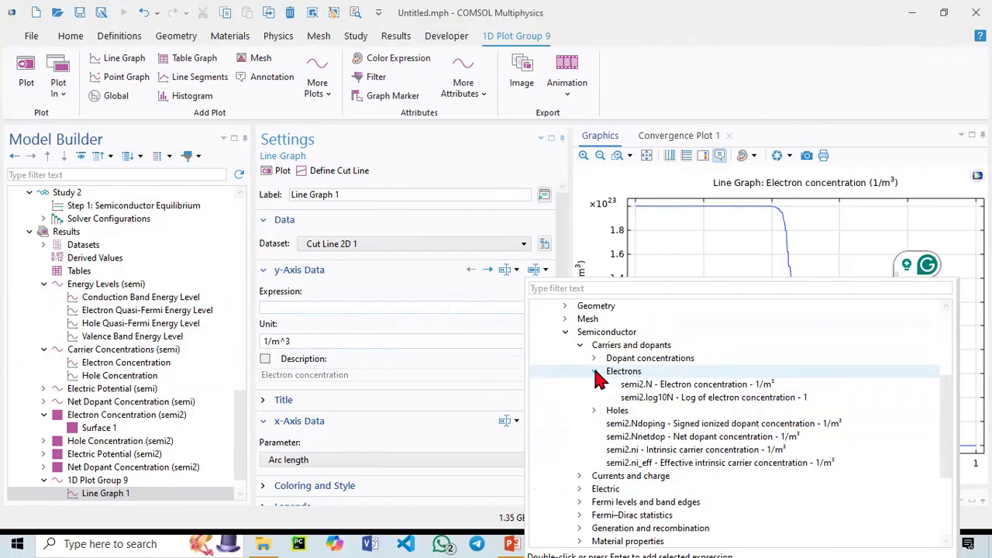
pyautogui.doubleClick(644, 385)
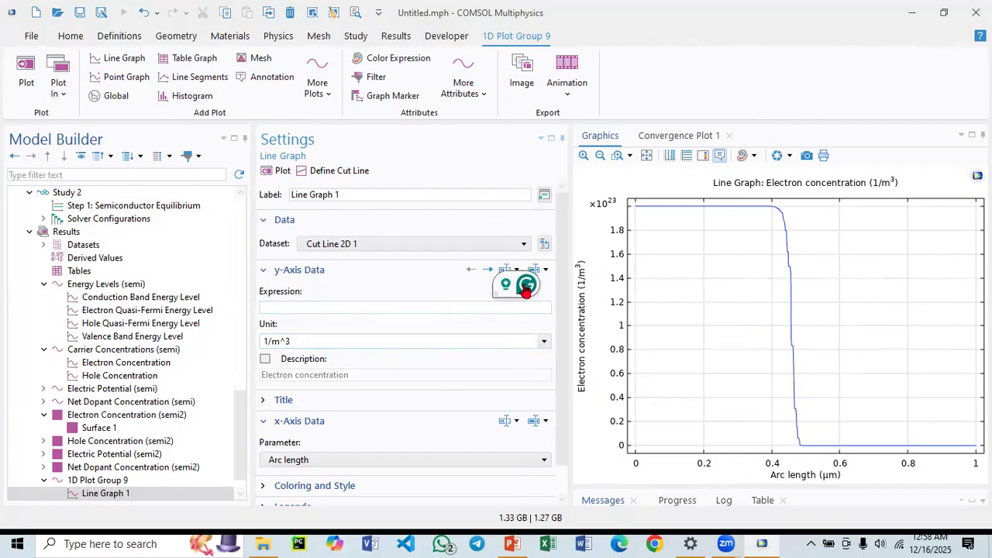
pyautogui.click(542, 271)
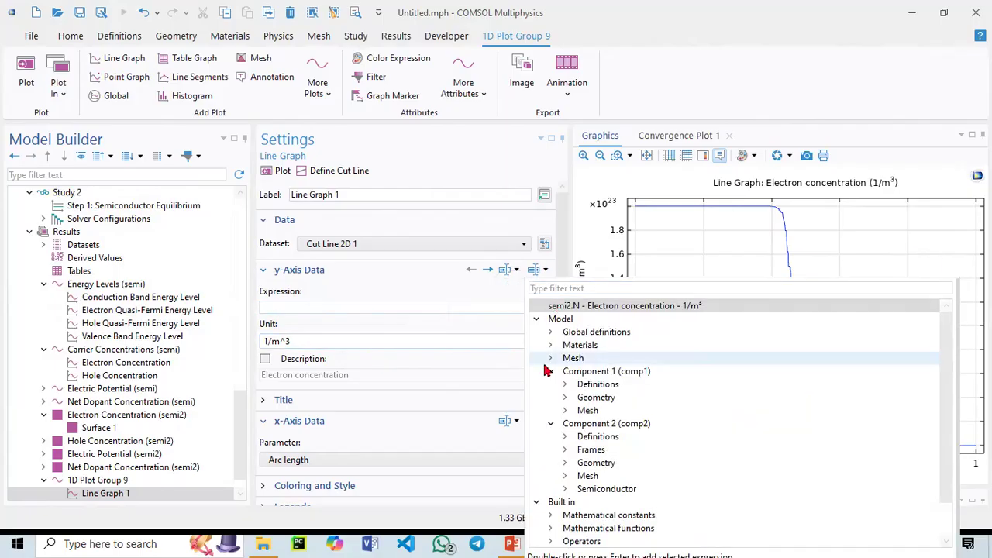
pyautogui.doubleClick(580, 306)
# Insert semi2.N (Electron concentration) into the line graph's expression from the Semiconductor carriers and dopants variables.
pyautogui.click(337, 307)
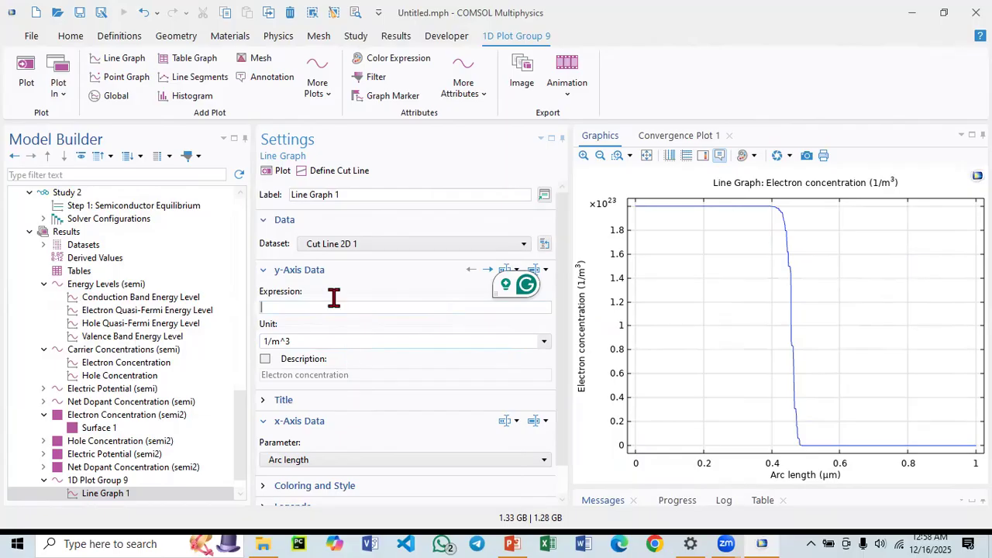
pyautogui.click(384, 220)
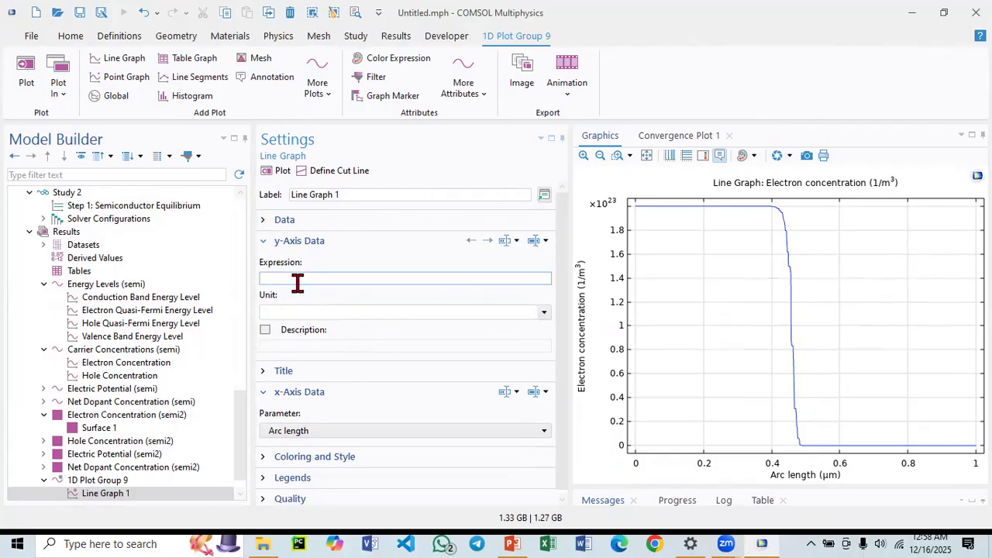
pyautogui.click(332, 278)
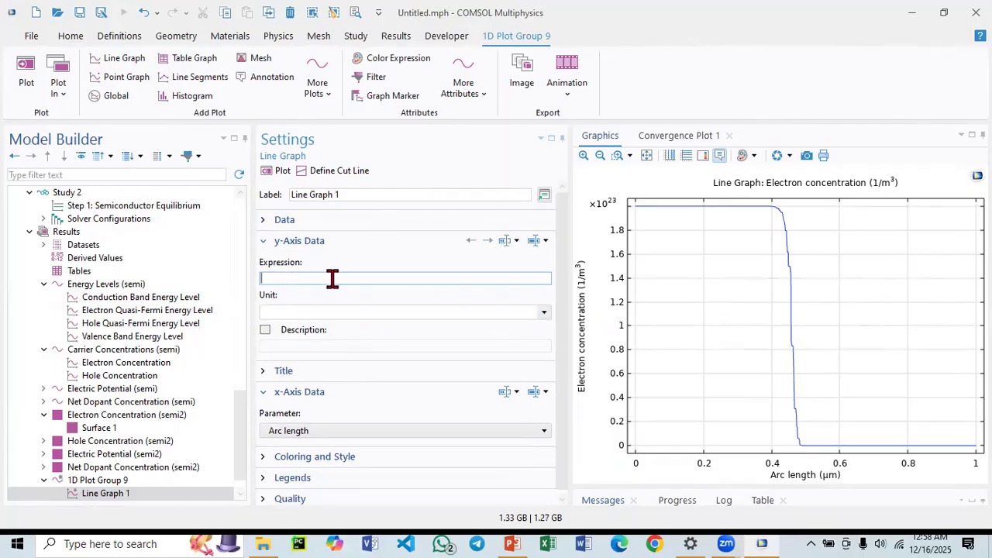
pyautogui.click(540, 241)
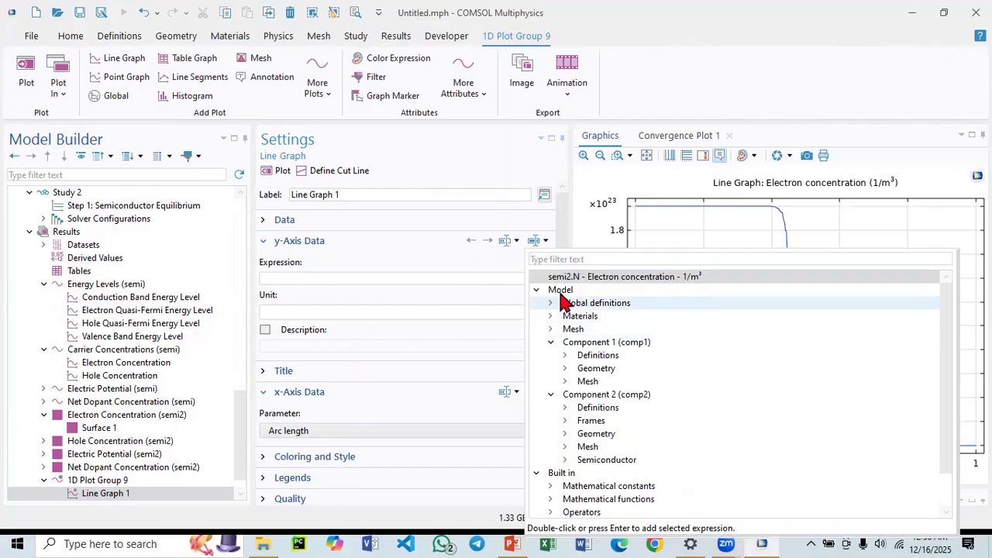
pyautogui.click(565, 459)
pyautogui.scroll(-1, 593, 477)
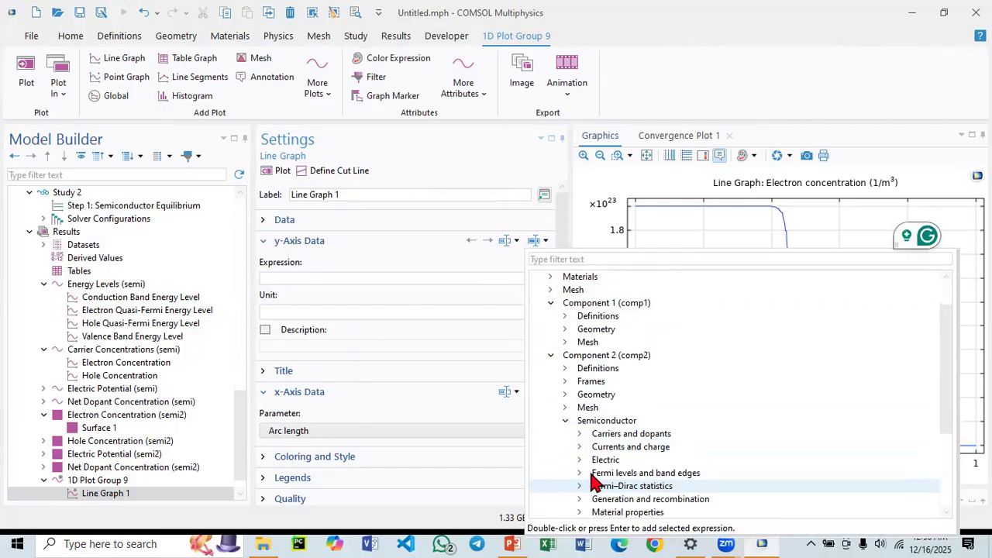
pyautogui.click(580, 433)
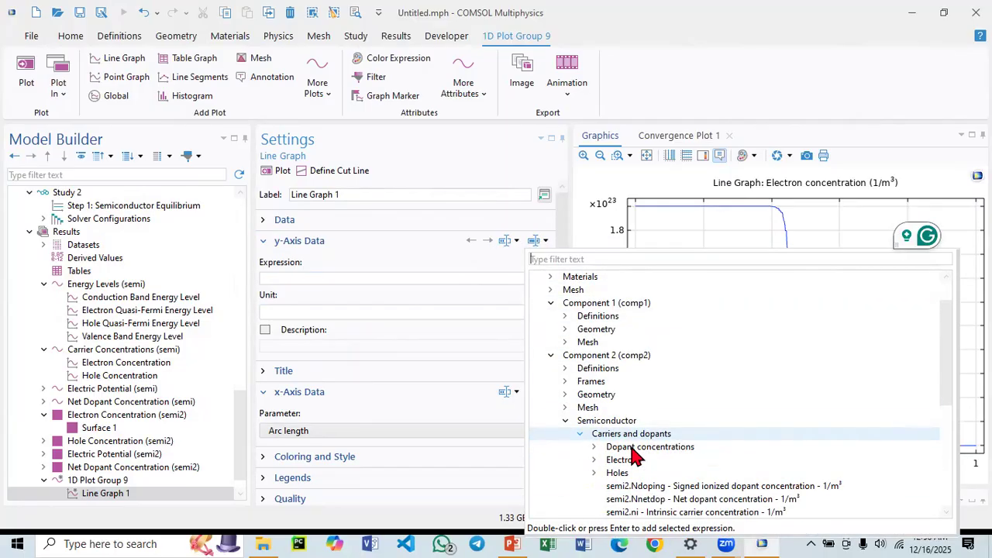
pyautogui.click(594, 459)
pyautogui.doubleClick(666, 474)
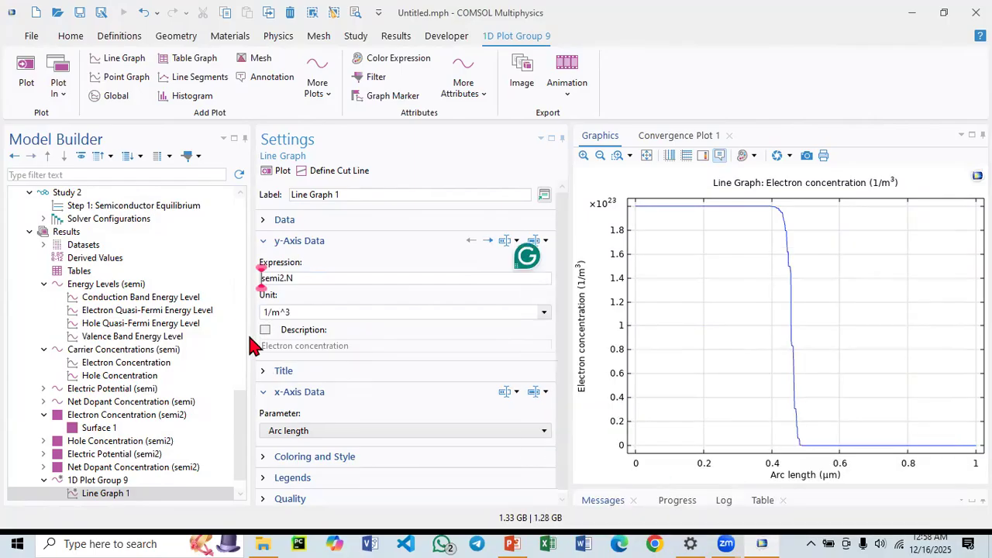
# Duplicate Line Graph 1 in 1D Plot Group 9.
pyautogui.scroll(-1, 193, 376)
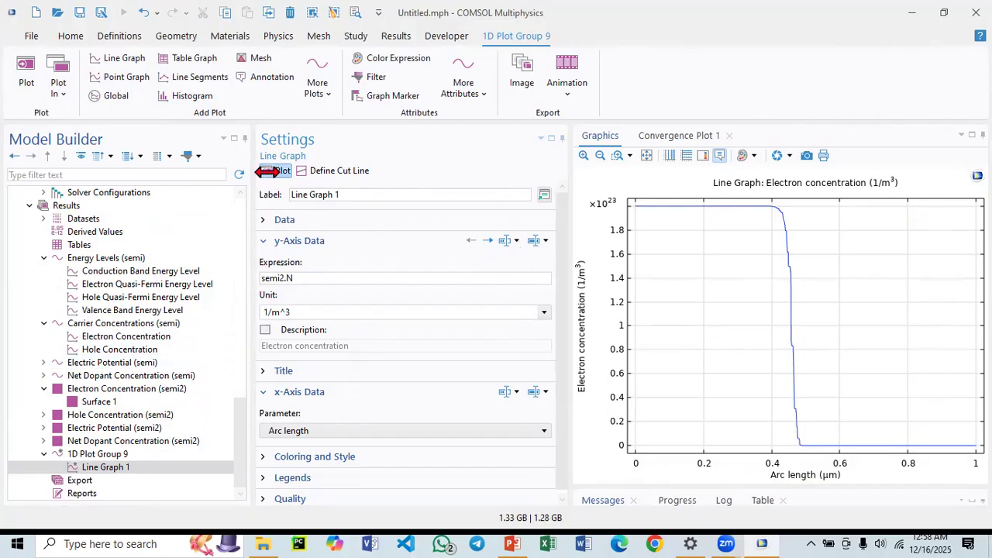
pyautogui.click(133, 466)
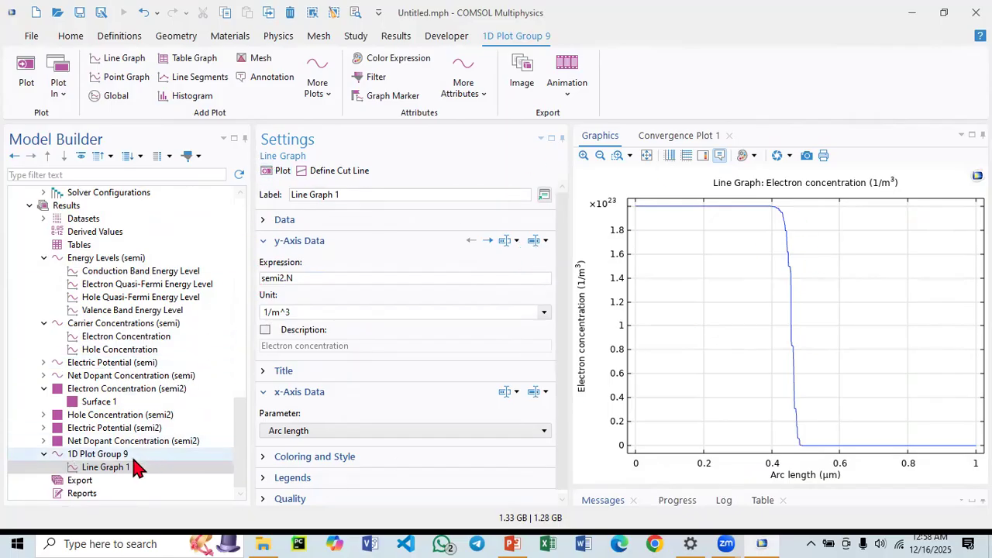
pyautogui.rightClick(92, 471)
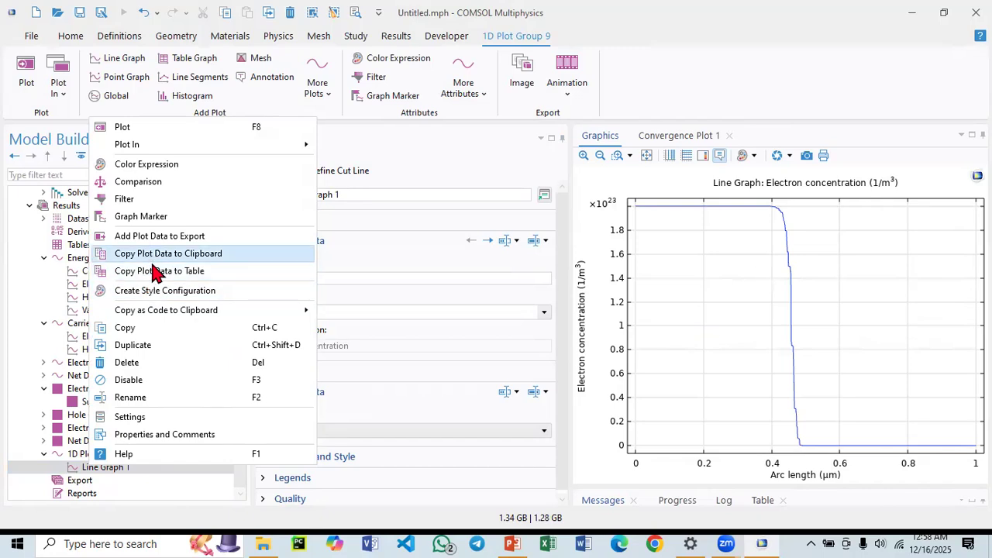
pyautogui.click(155, 346)
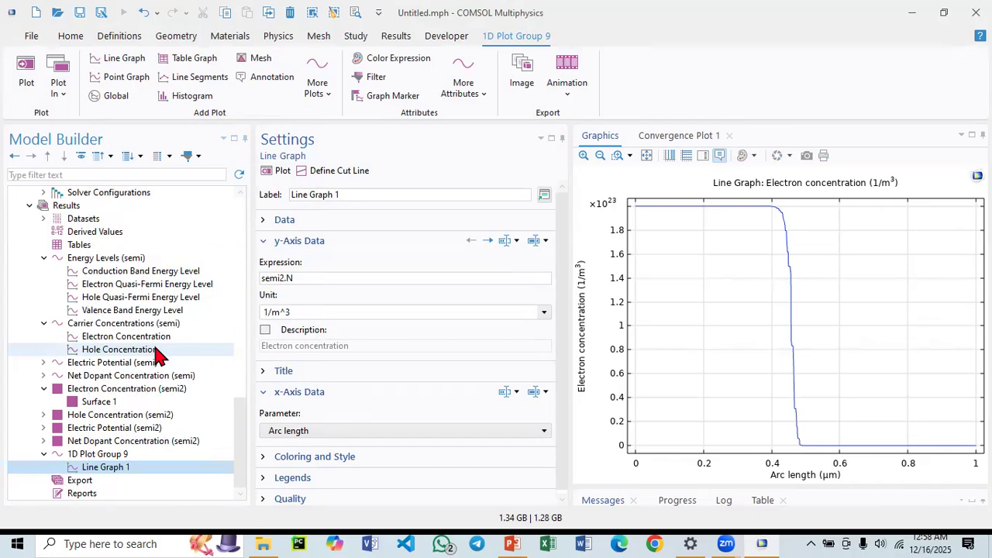
pyautogui.click(307, 279)
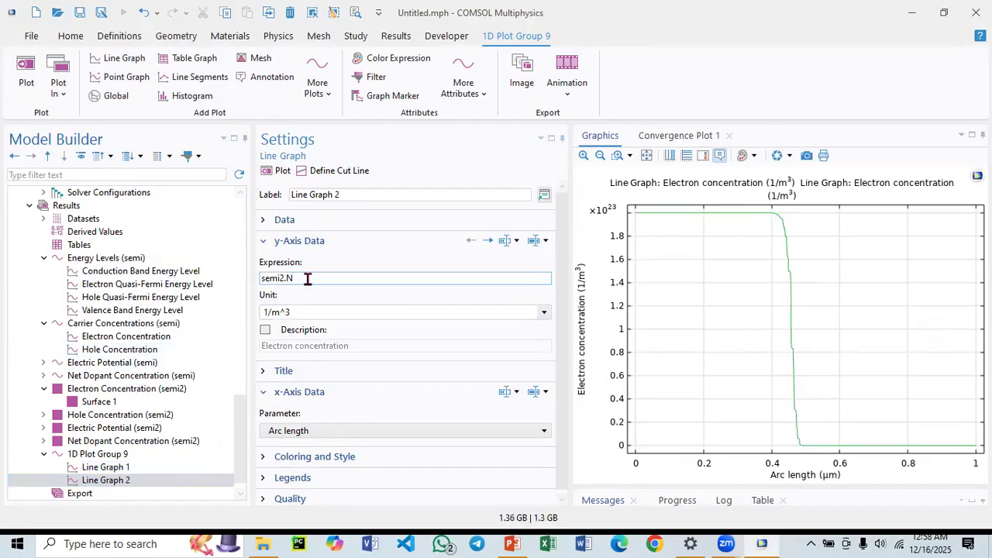
# Set the duplicated graph's expression to semi2.P (Hole concentration), plot both curves, and switch the y-axis to log scale.
pyautogui.click(532, 244)
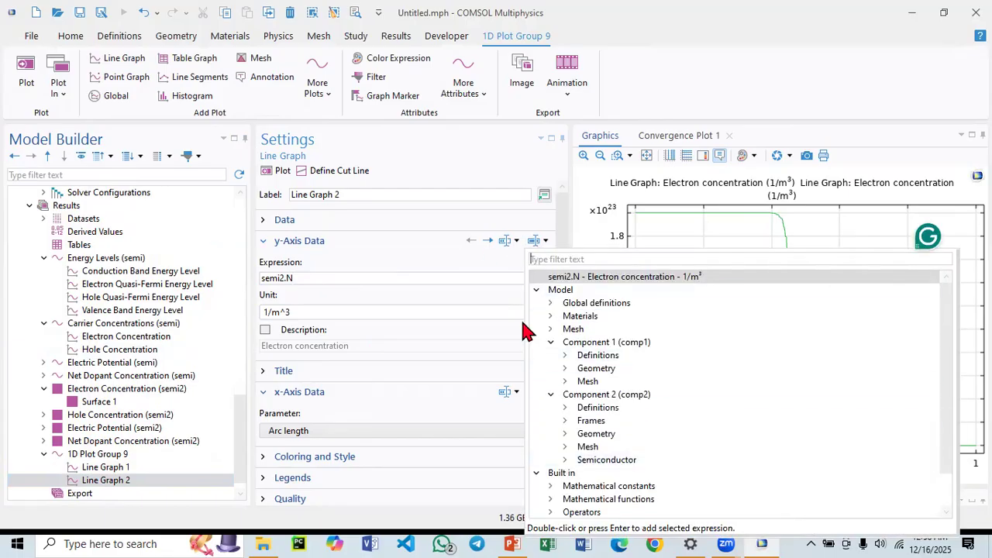
pyautogui.click(564, 460)
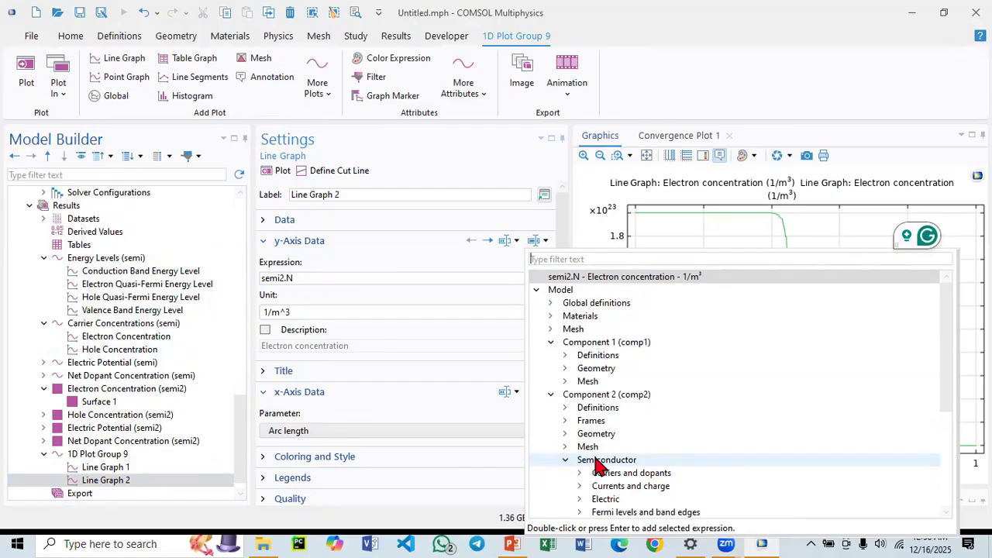
pyautogui.scroll(-2, 593, 463)
pyautogui.click(579, 395)
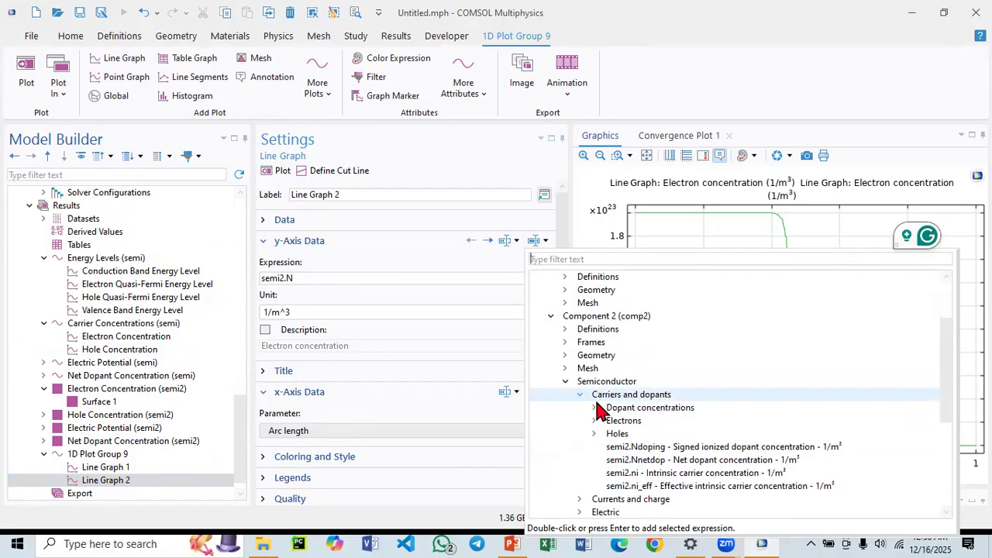
pyautogui.click(595, 434)
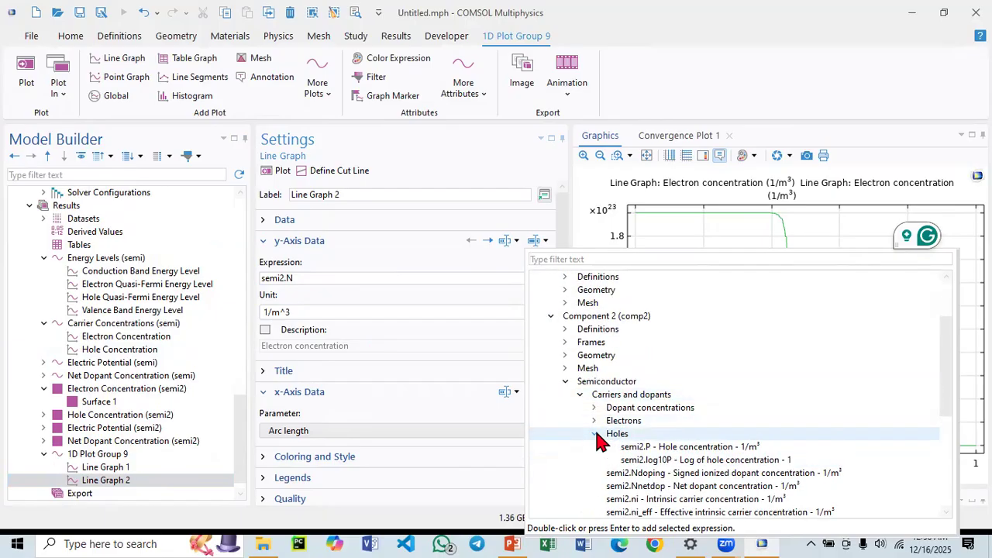
pyautogui.doubleClick(640, 449)
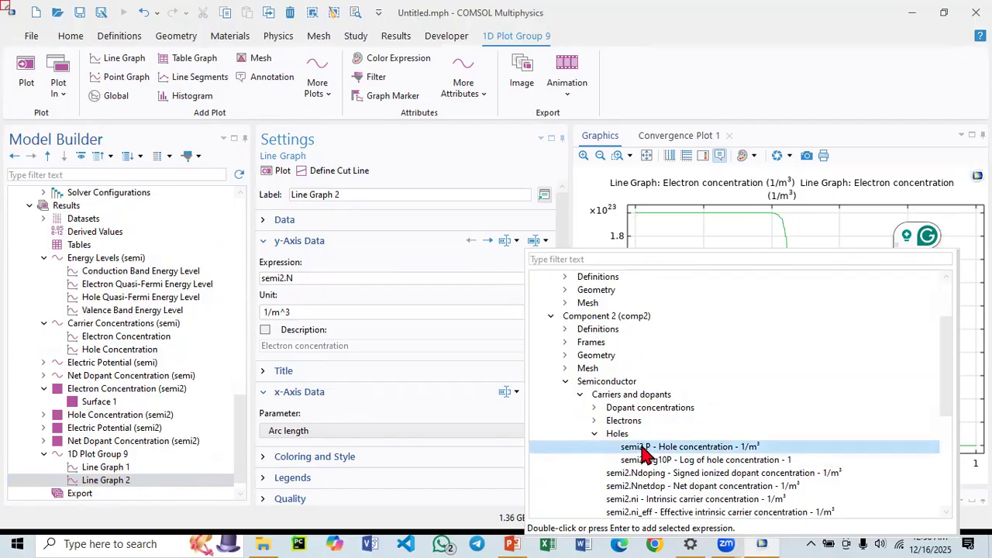
pyautogui.click(273, 172)
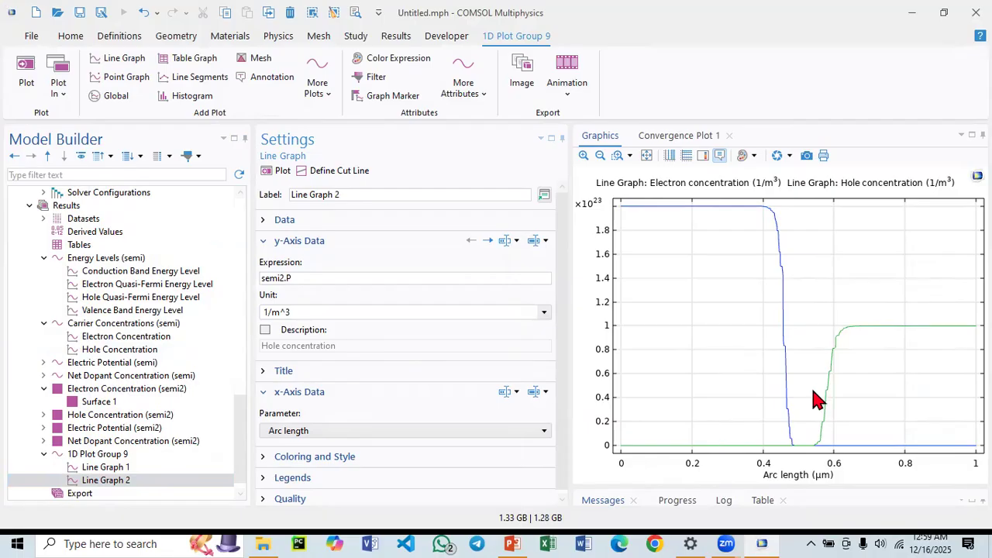
pyautogui.click(686, 156)
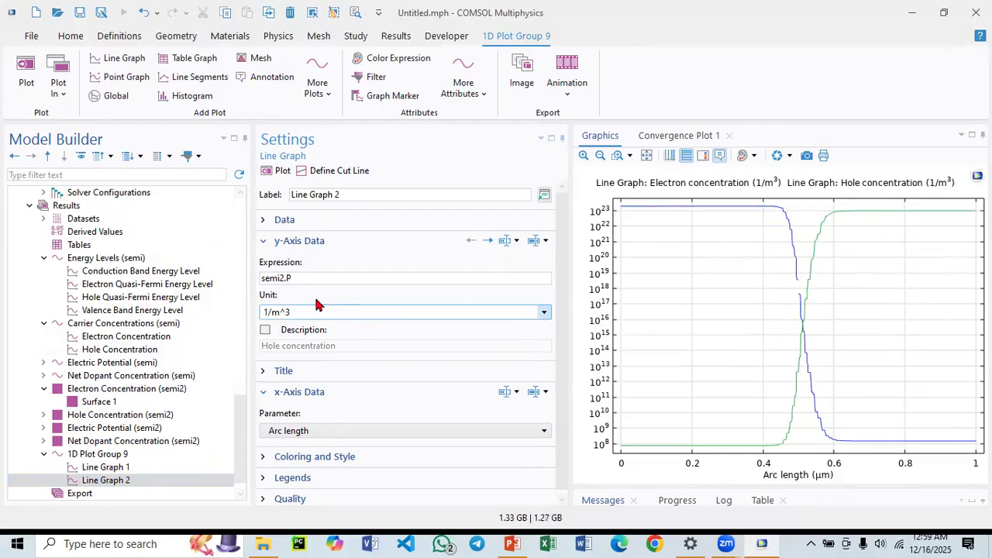
# Compare with the 1D carrier concentration plot and examine the 2D plot group's axis, grid and legend settings.
pyautogui.click(105, 323)
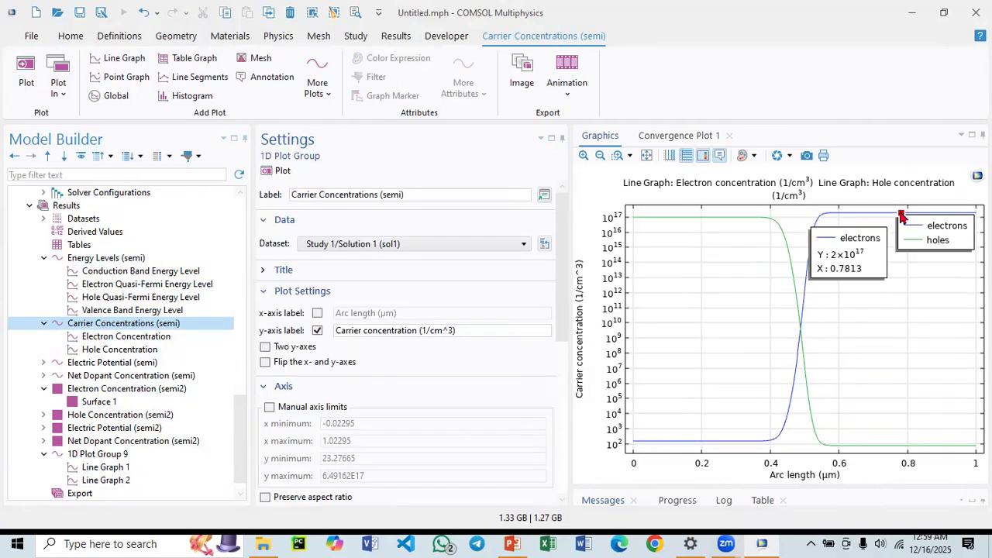
pyautogui.click(107, 456)
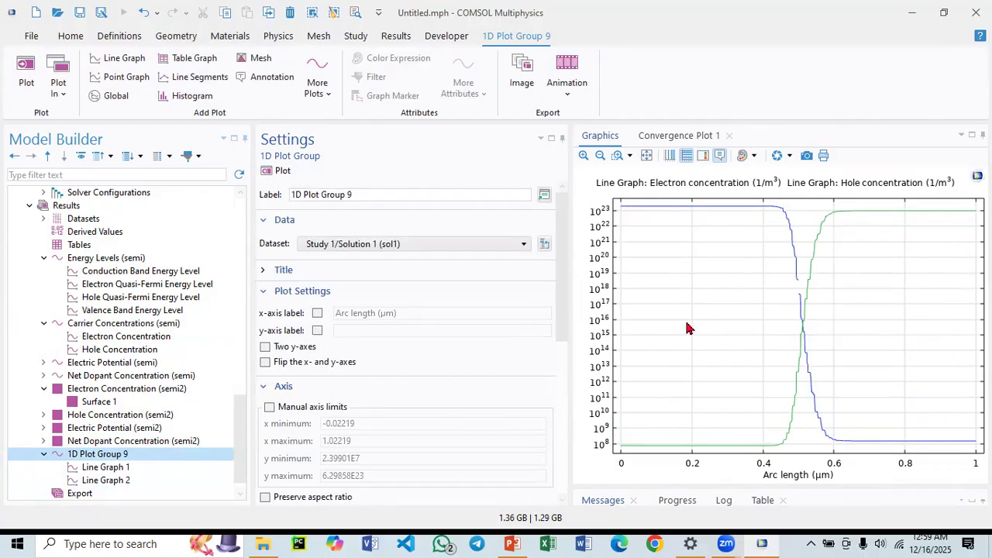
pyautogui.scroll(-1, 159, 454)
pyautogui.scroll(-6, 320, 420)
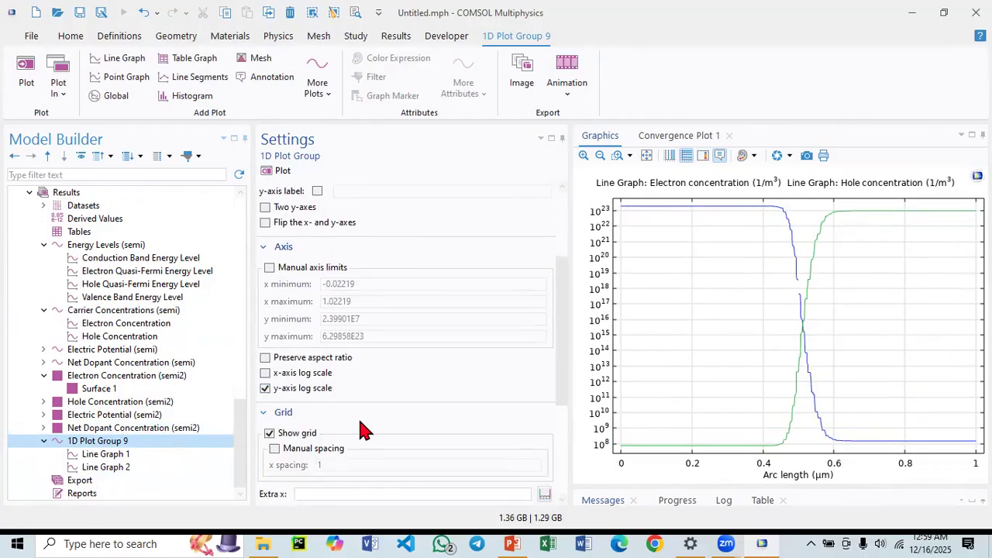
pyautogui.scroll(-1, 379, 412)
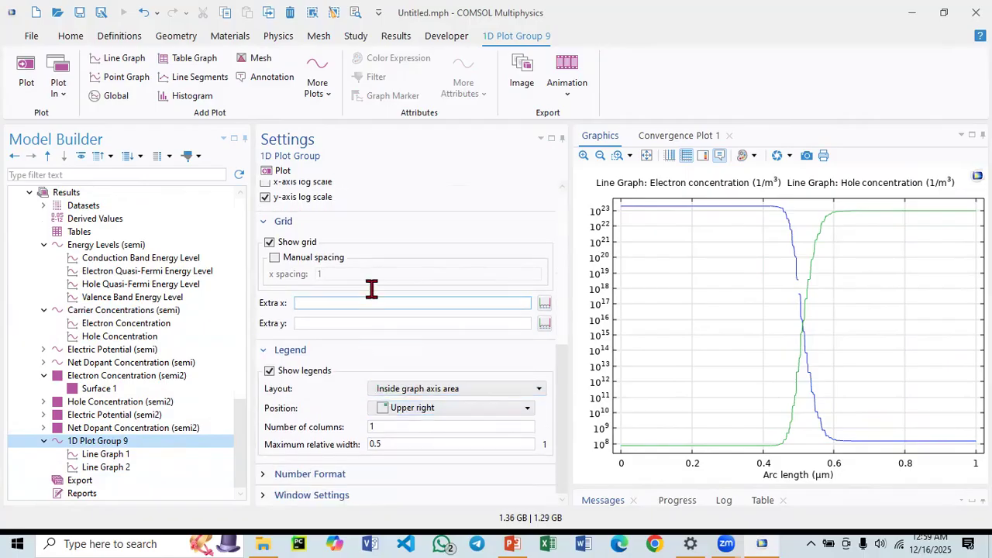
pyautogui.scroll(1, 371, 297)
pyautogui.scroll(5, 372, 298)
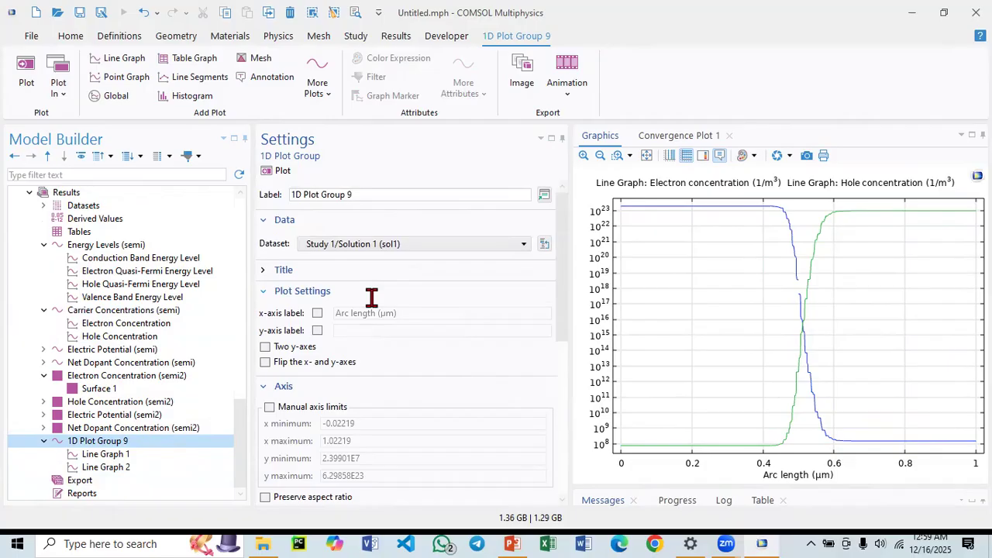
# Check the x-axis parameter options of Line Graph 1 in the 2D cut-line plot.
pyautogui.click(107, 455)
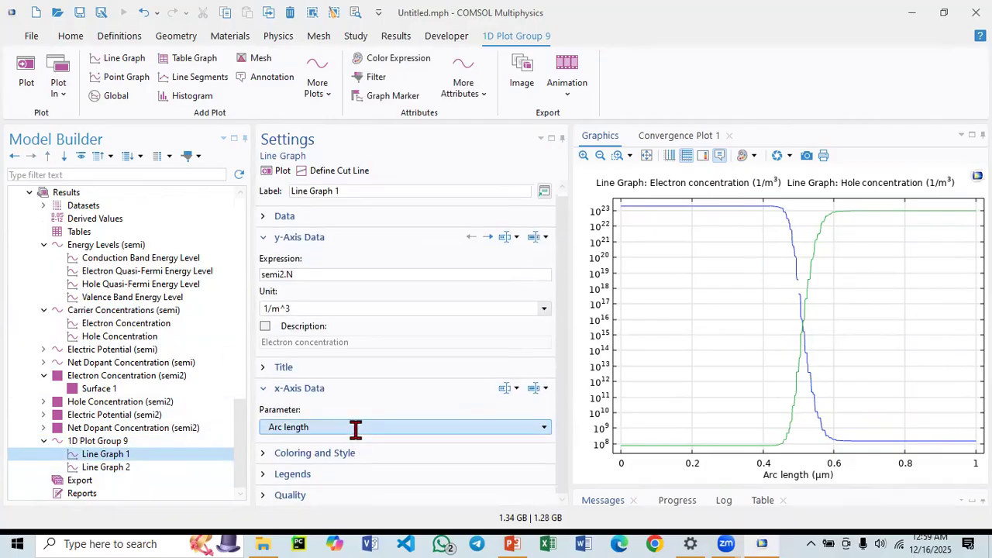
pyautogui.click(355, 429)
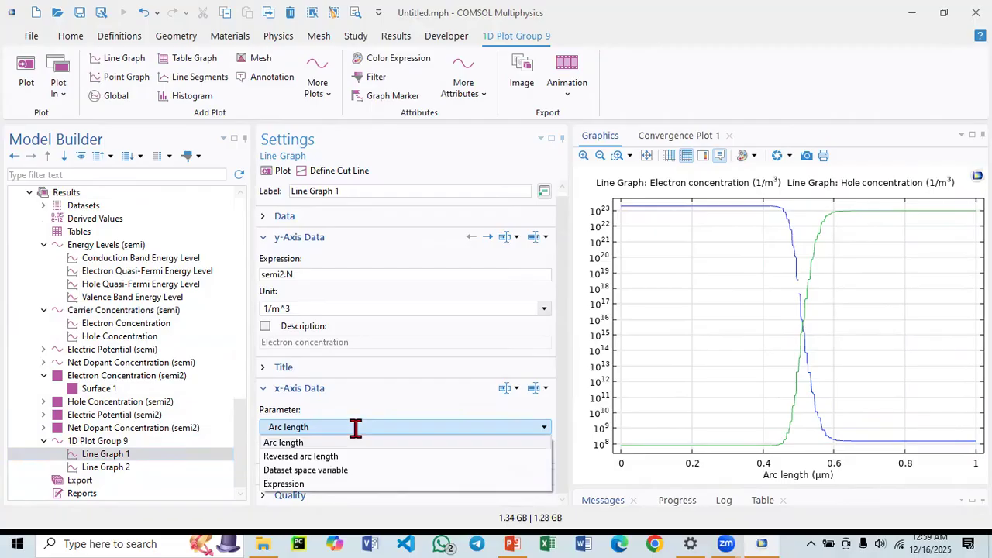
pyautogui.click(355, 428)
pyautogui.click(355, 428)
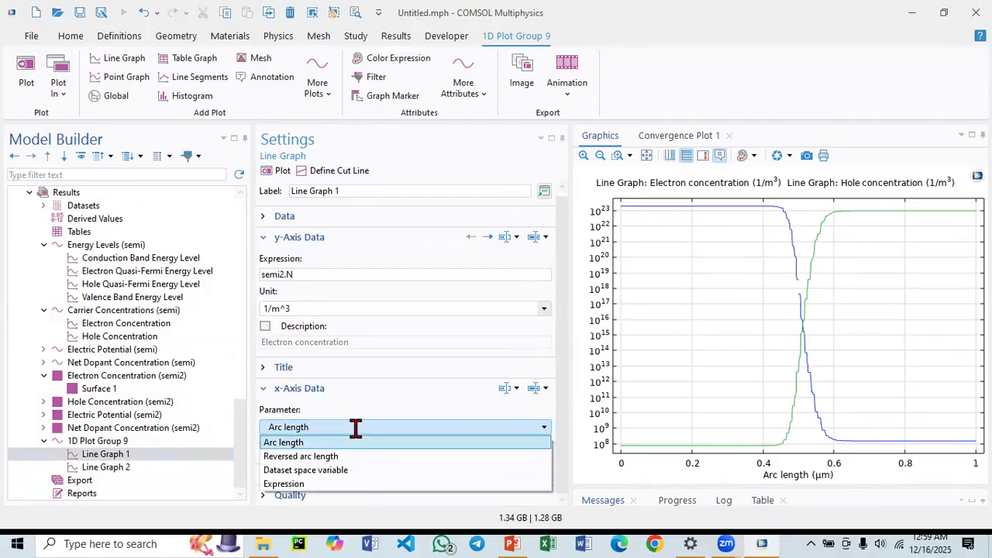
pyautogui.click(355, 428)
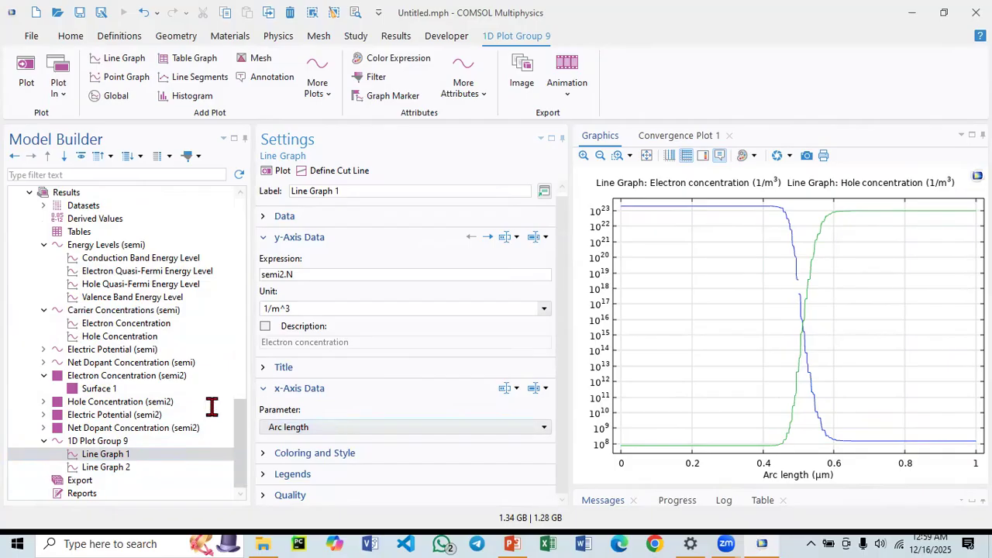
pyautogui.scroll(10, 110, 392)
pyautogui.scroll(10, 113, 391)
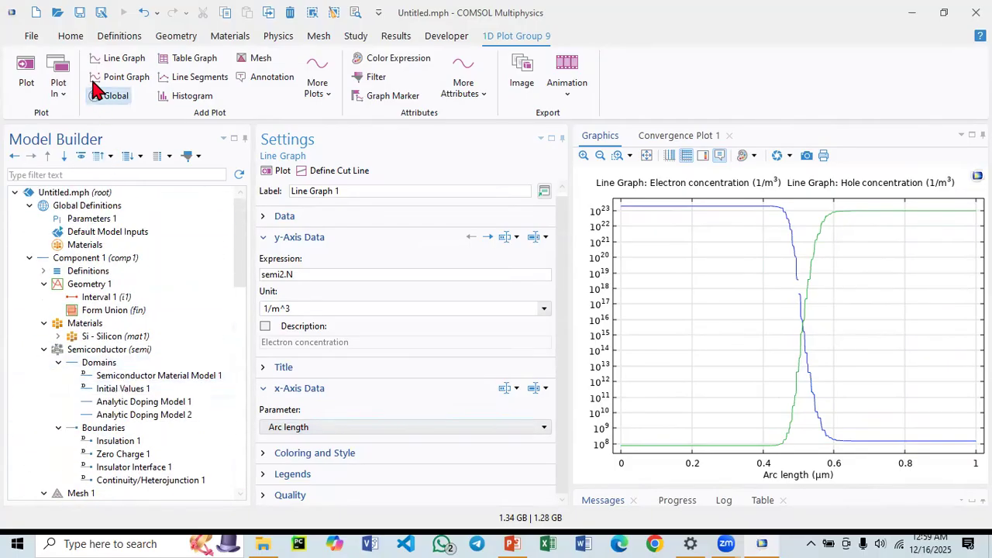
# Add a new 3D model component.
pyautogui.click(77, 37)
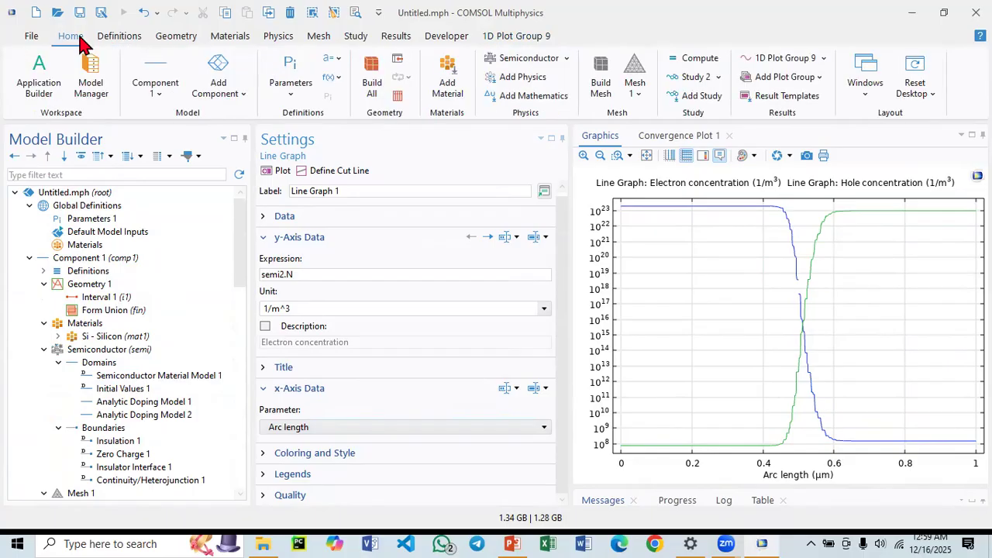
pyautogui.click(243, 95)
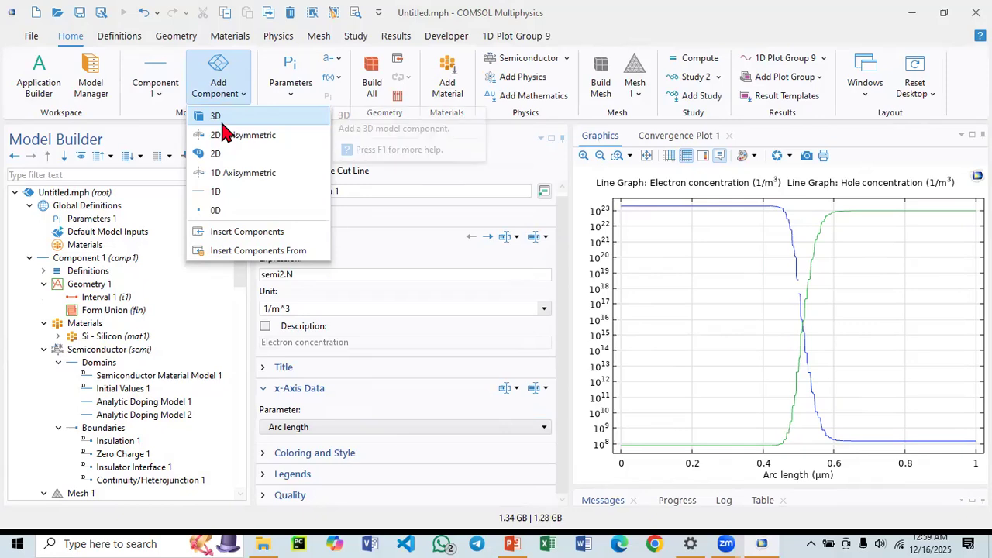
pyautogui.click(217, 117)
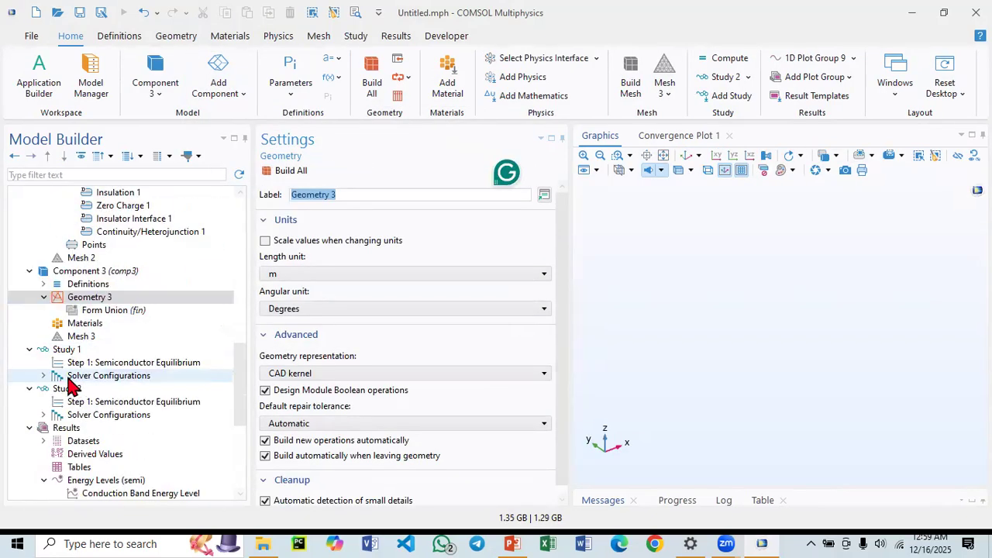
# Add a Block to the new 3D geometry with width 0.5 and depth 0.5.
pyautogui.click(80, 301)
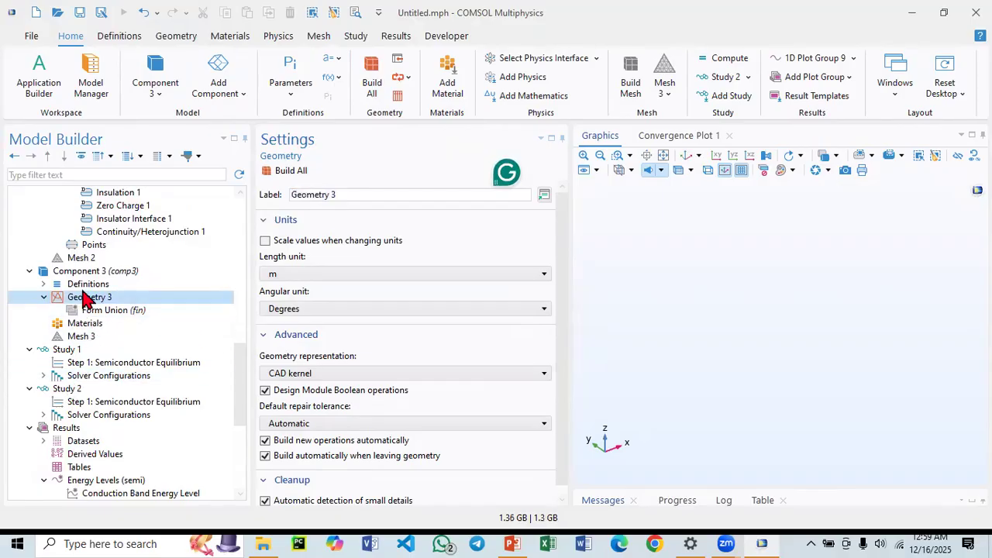
pyautogui.rightClick(86, 301)
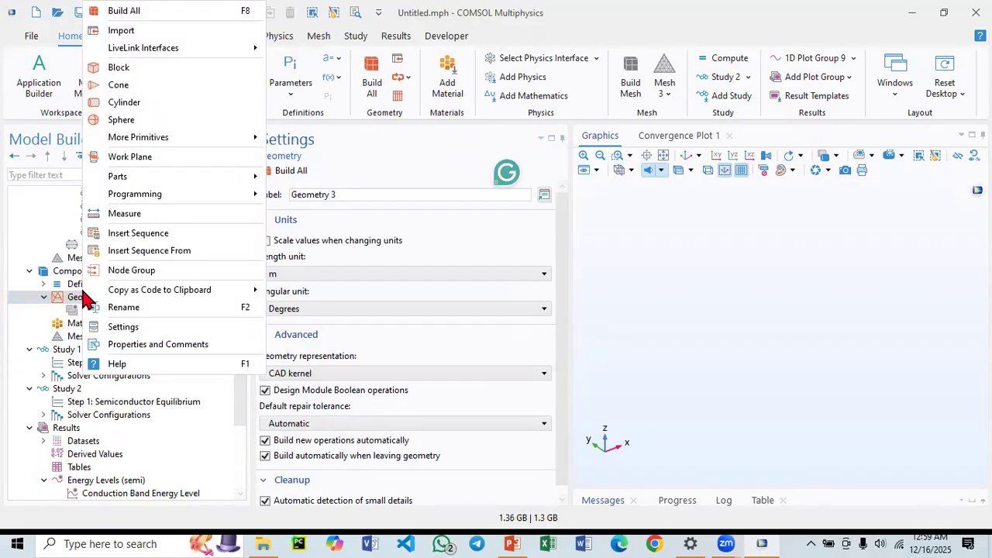
pyautogui.click(120, 67)
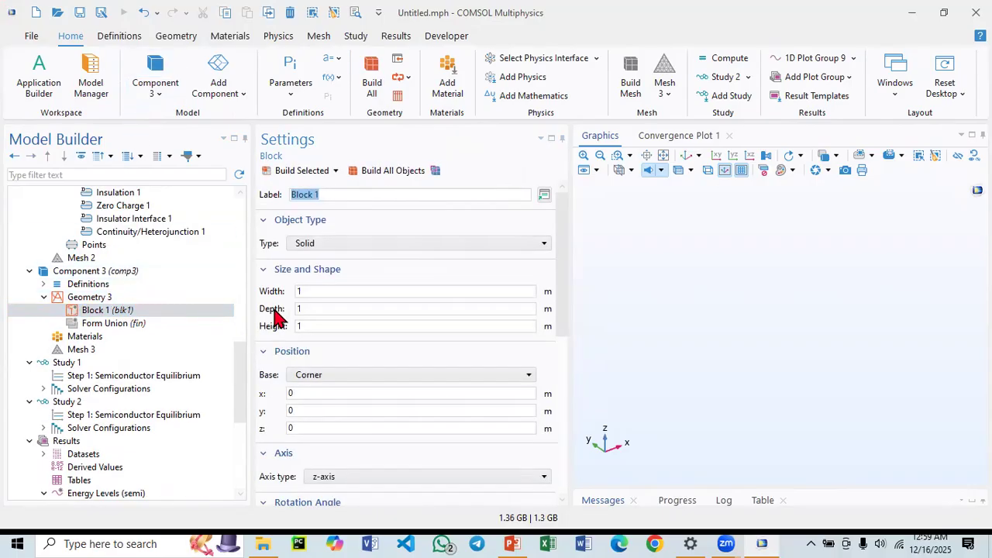
pyautogui.click(318, 292)
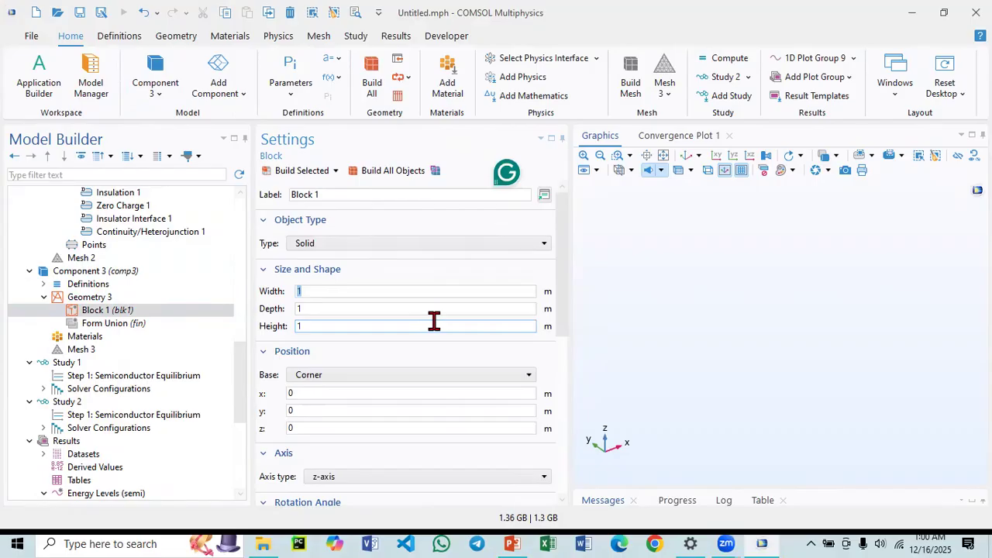
pyautogui.write('.')
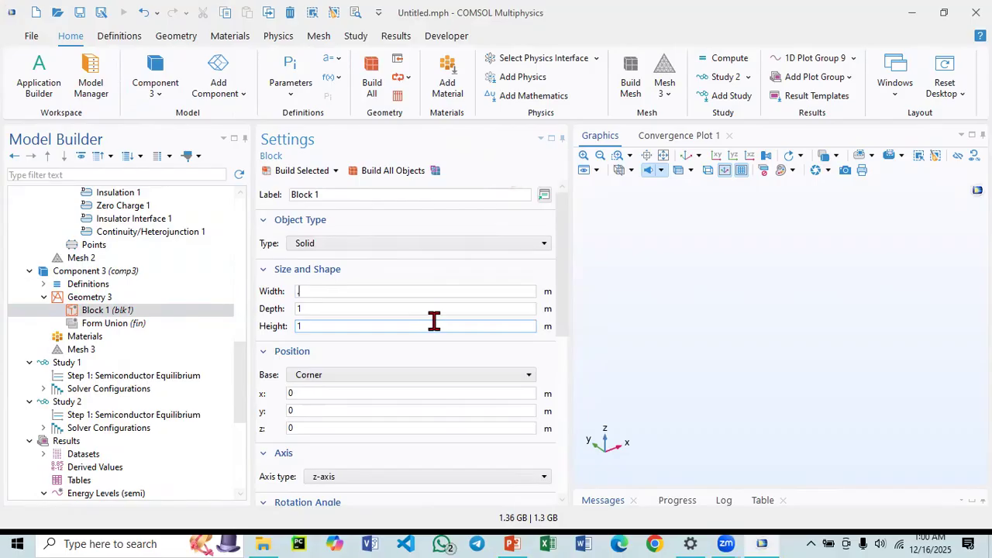
pyautogui.write('5')
pyautogui.press('Tab')
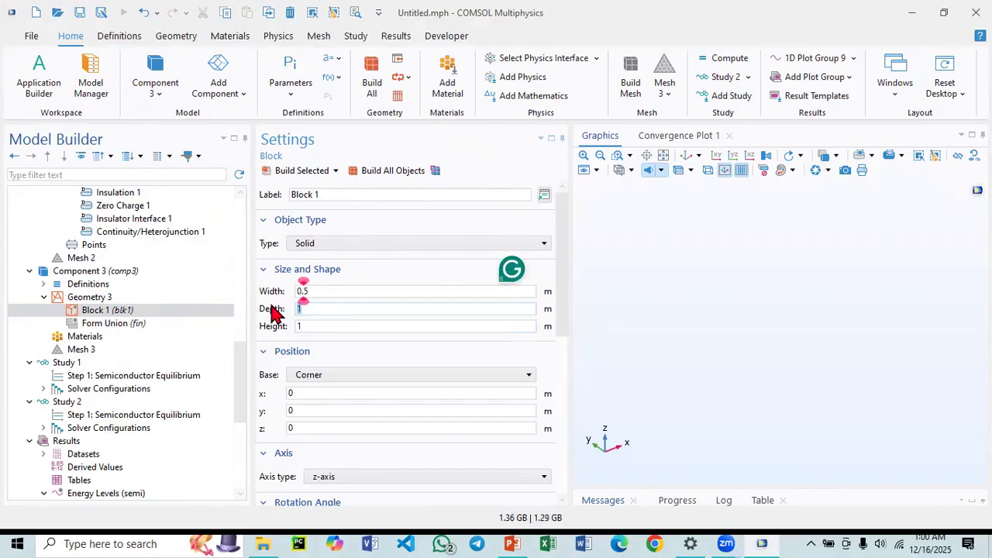
pyautogui.write('.5')
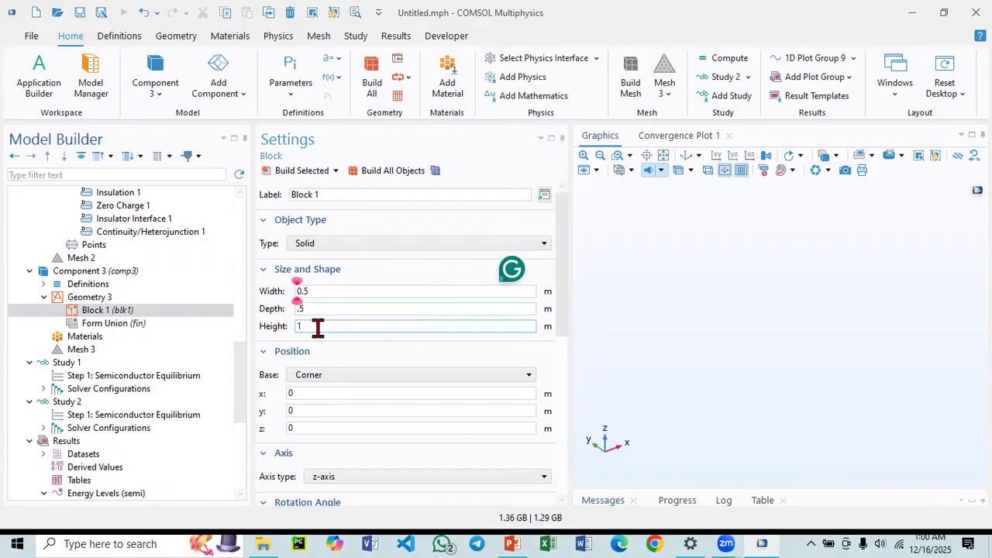
pyautogui.press('Tab')
# Set the 3D geometry's length unit to µm and build all objects.
pyautogui.click(78, 297)
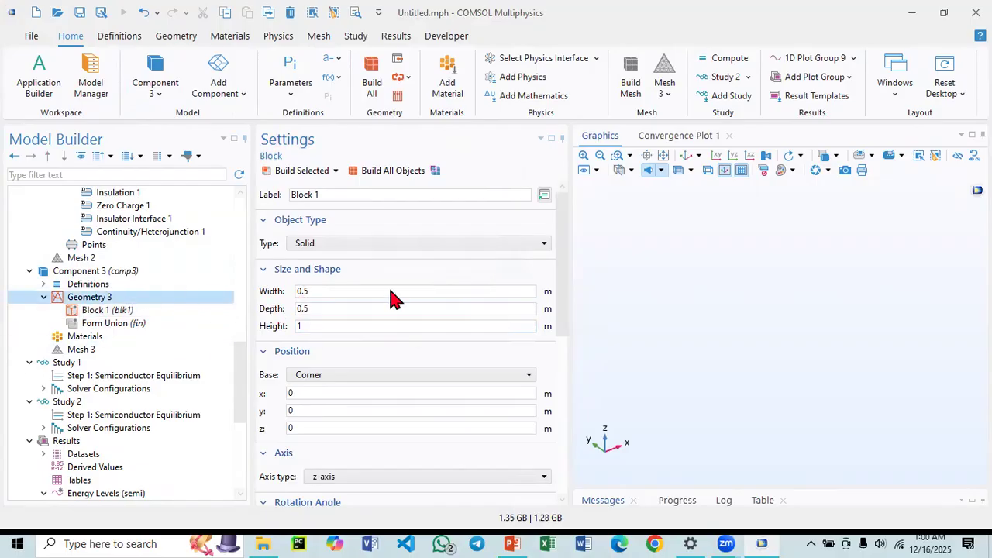
pyautogui.click(346, 283)
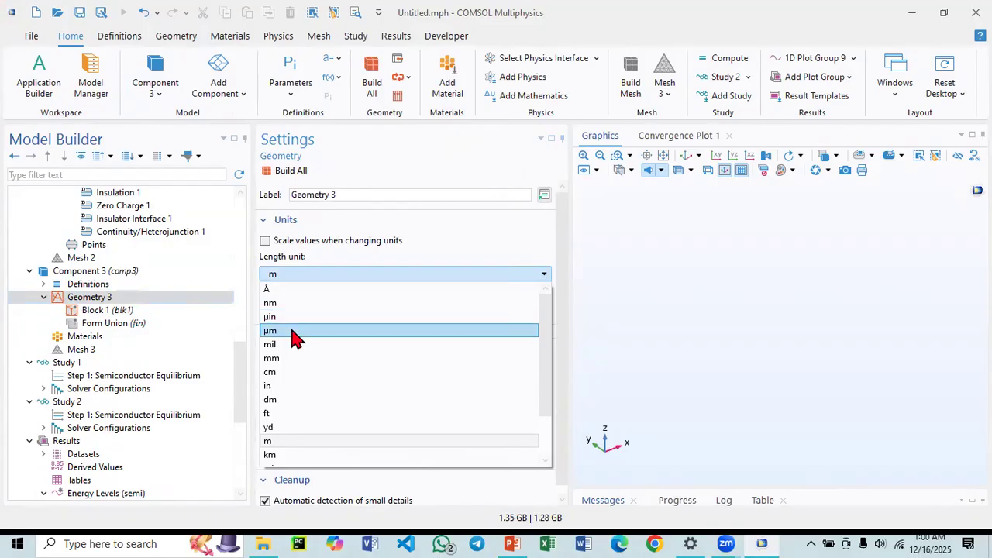
pyautogui.click(295, 335)
pyautogui.click(271, 172)
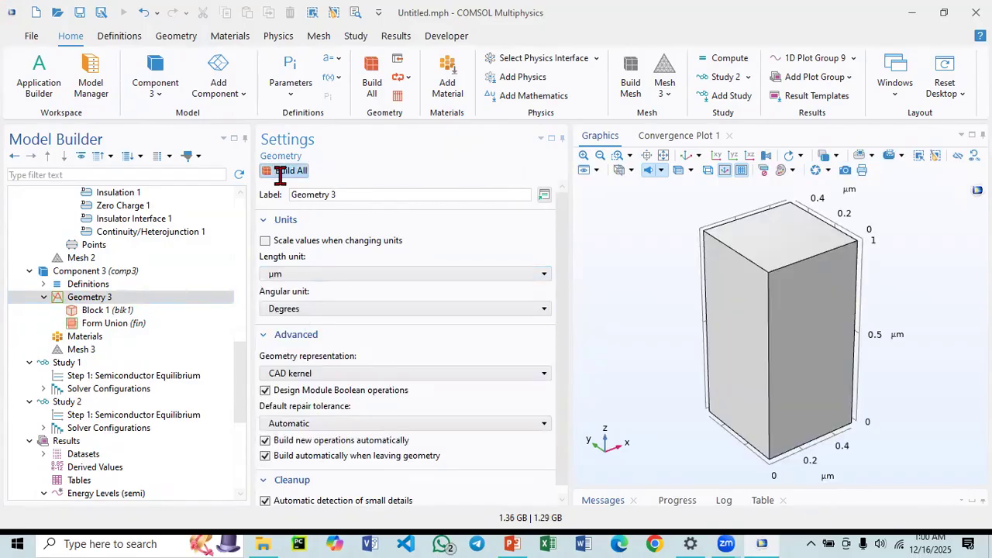
# Add a 0.5 µm thick layer to the block and build it.
pyautogui.click(106, 312)
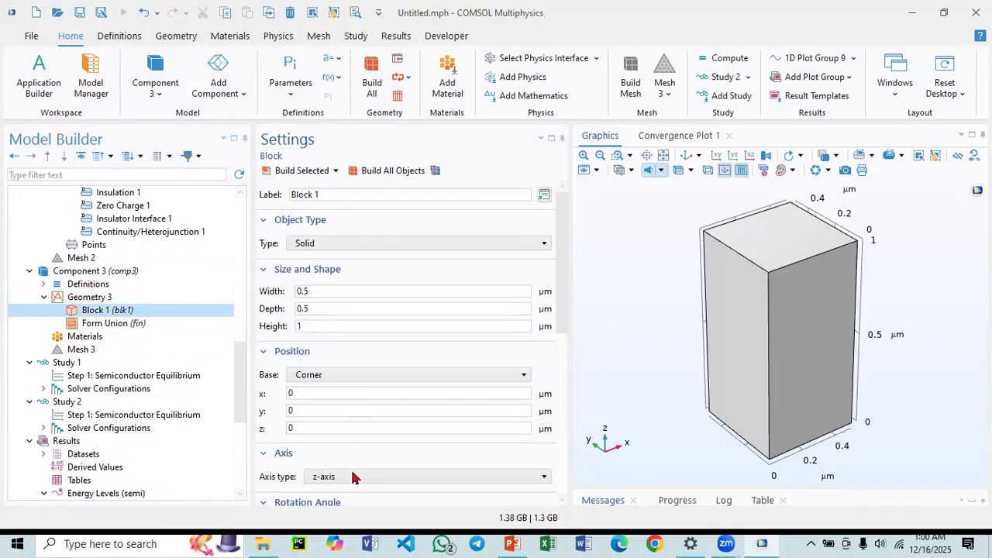
pyautogui.scroll(-3, 349, 478)
pyautogui.scroll(-2, 337, 487)
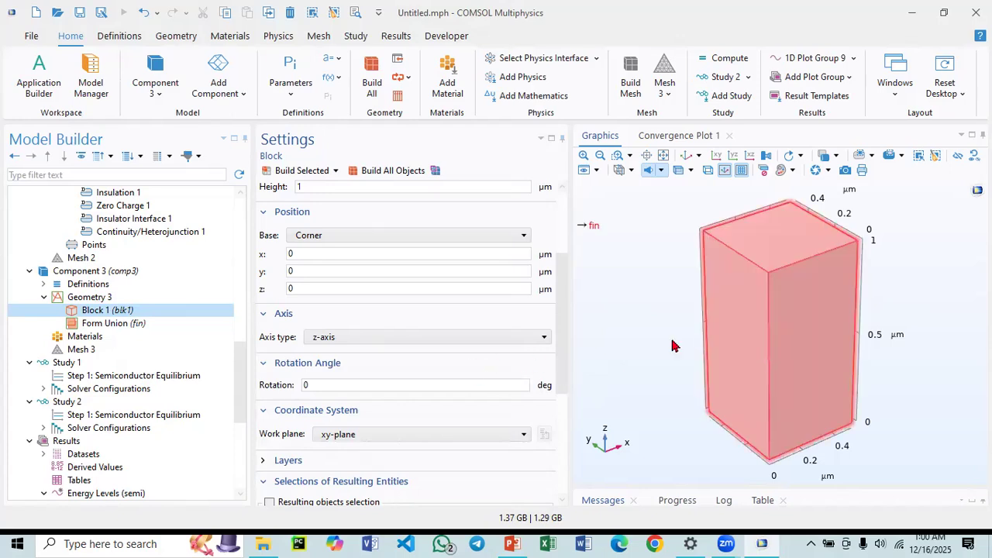
pyautogui.click(285, 460)
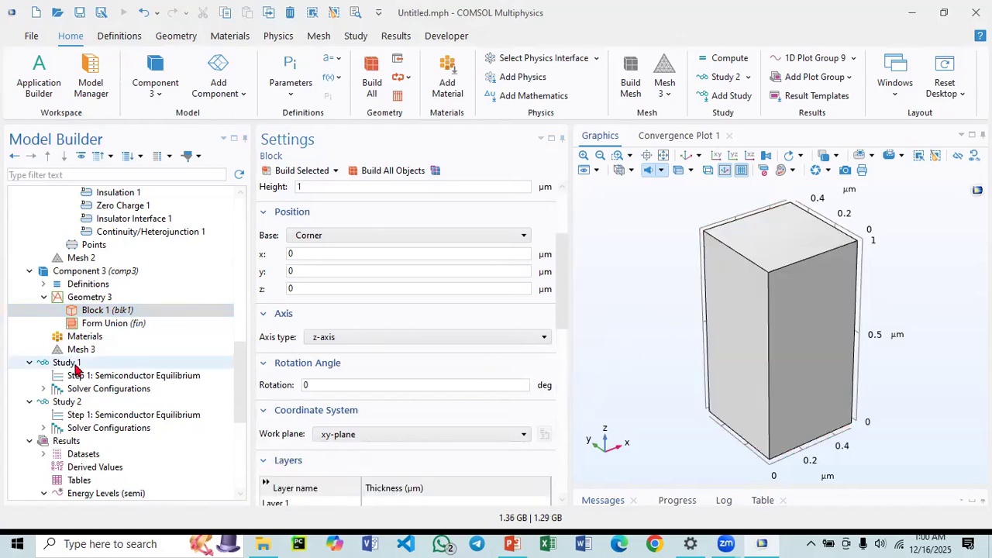
pyautogui.scroll(-2, 341, 481)
pyautogui.click(381, 438)
pyautogui.click(379, 434)
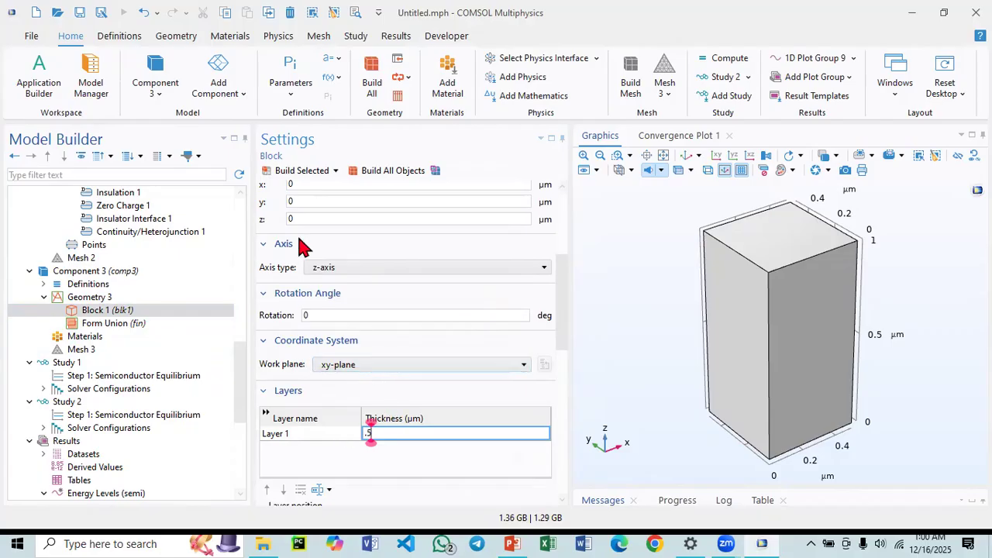
pyautogui.click(292, 174)
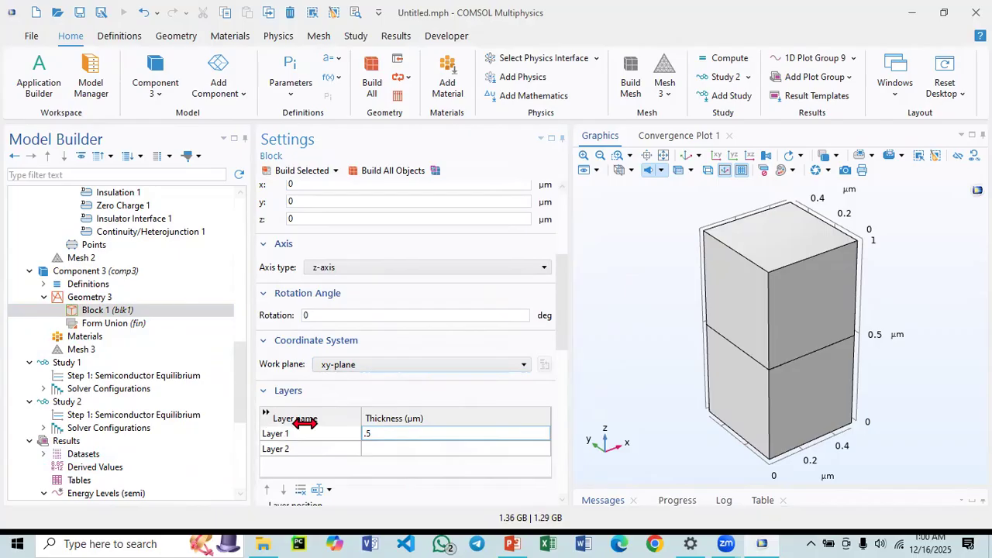
# Try to place the block's layer on the right side and build the block.
pyautogui.scroll(-3, 468, 414)
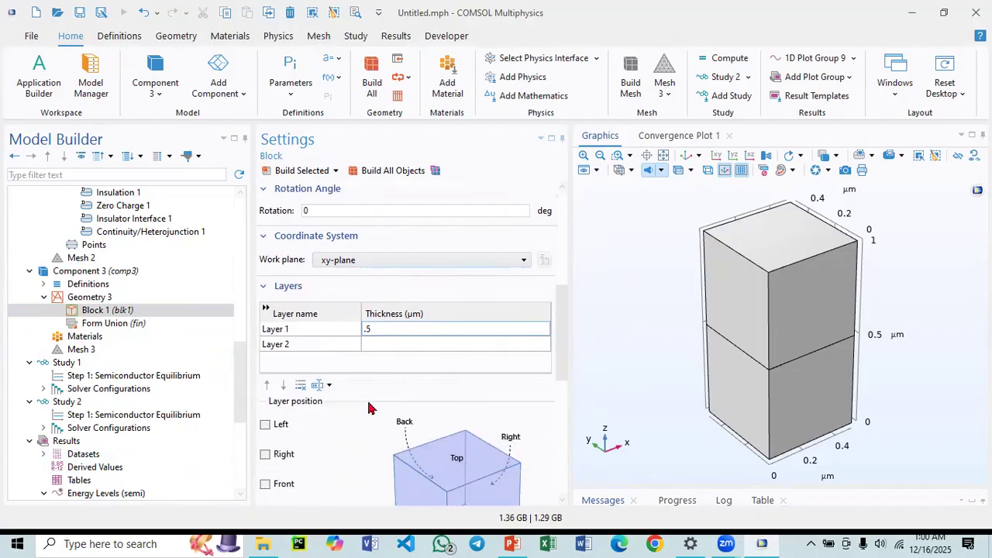
pyautogui.scroll(-2, 369, 405)
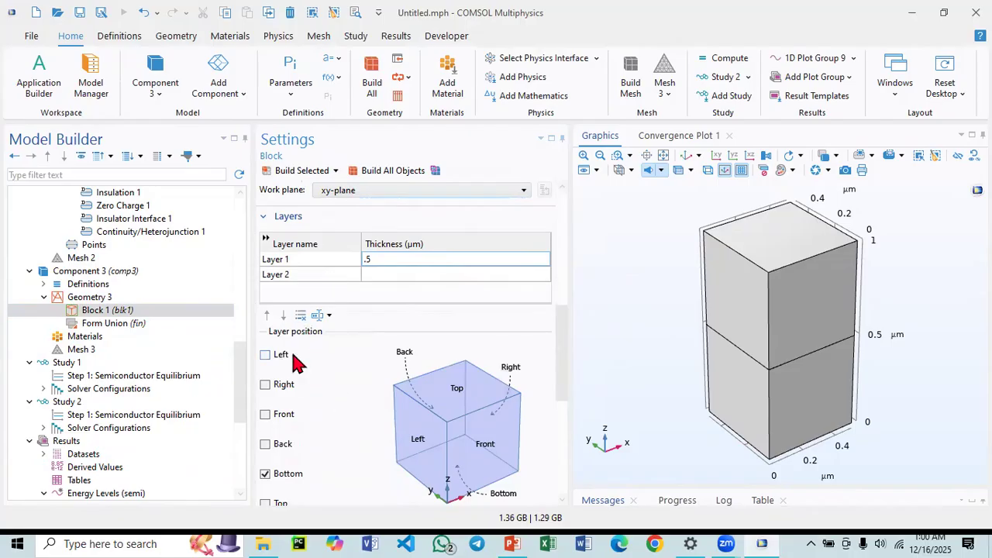
pyautogui.scroll(-2, 310, 431)
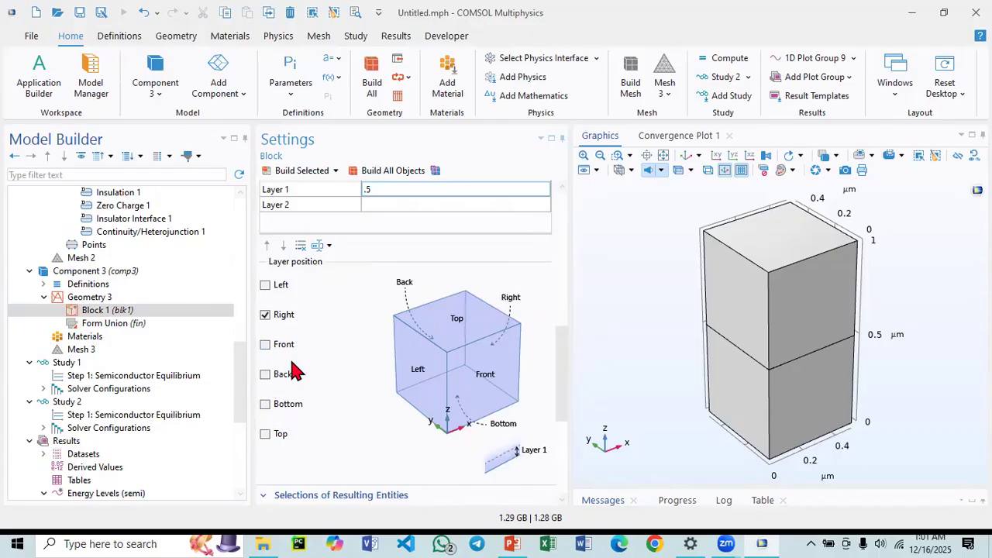
pyautogui.click(302, 172)
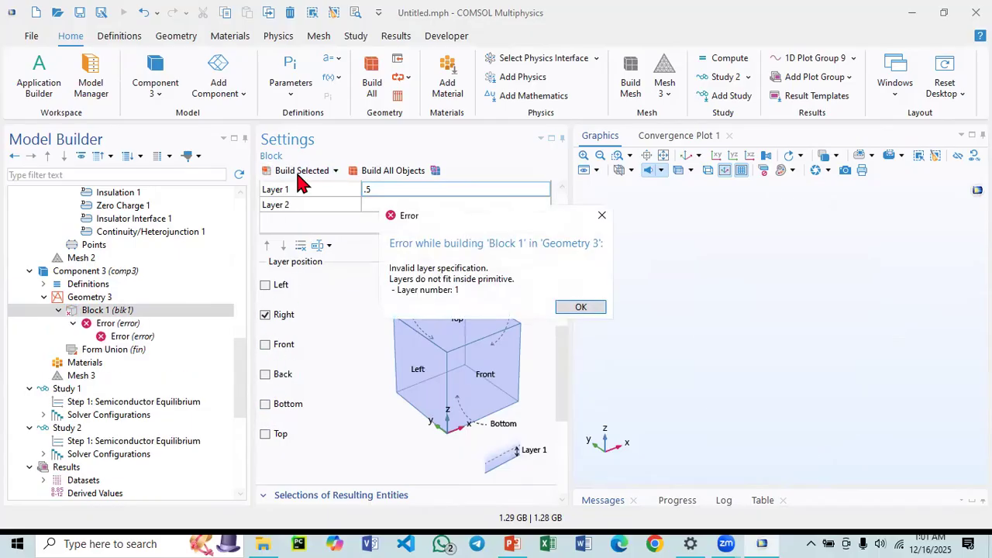
pyautogui.click(573, 308)
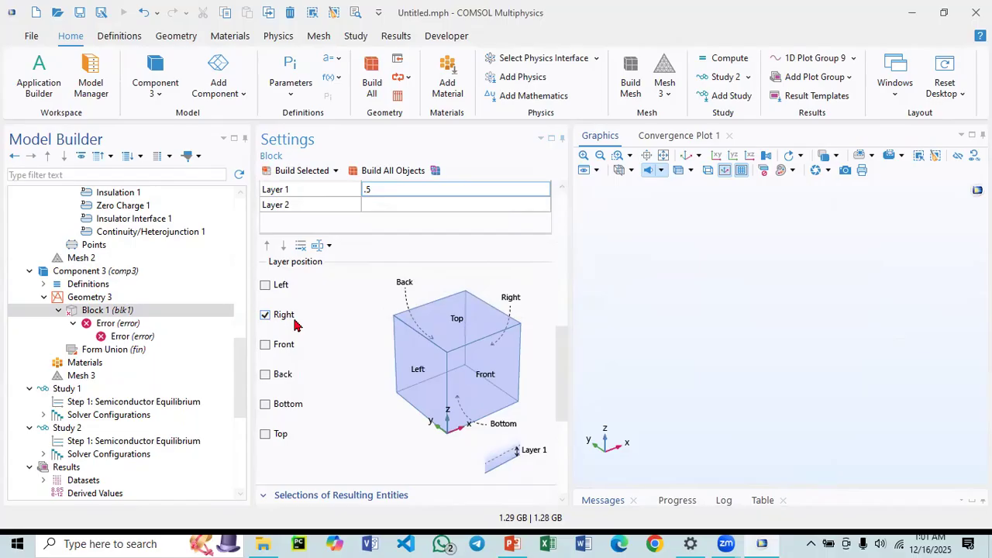
# Rebuild the block without a layer side selected and review its size, position and layer settings.
pyautogui.scroll(3, 298, 326)
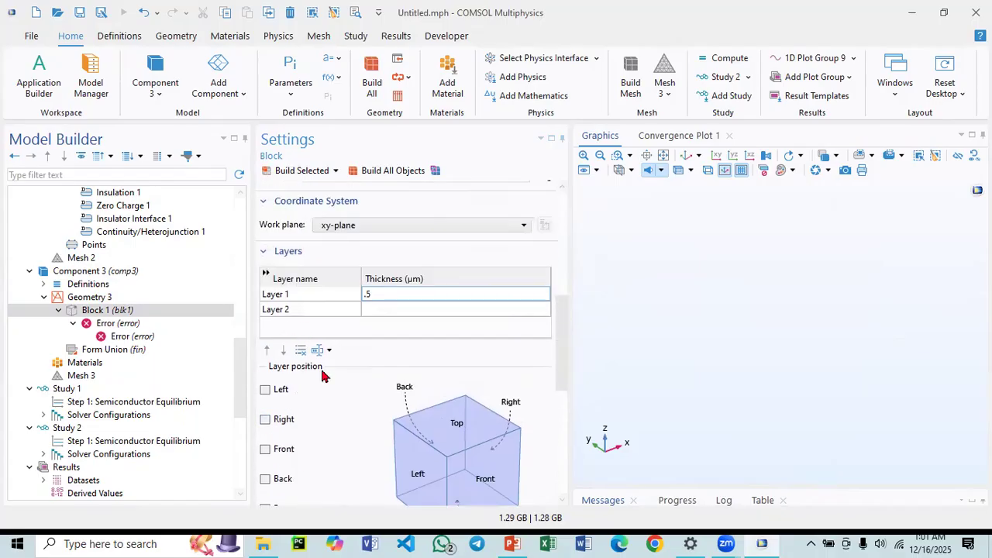
pyautogui.click(285, 171)
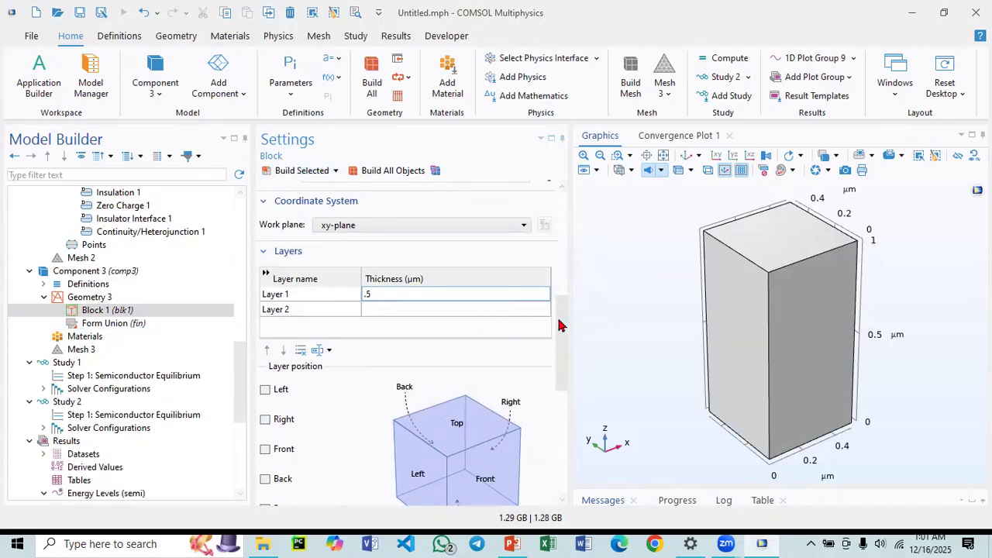
pyautogui.scroll(6, 364, 284)
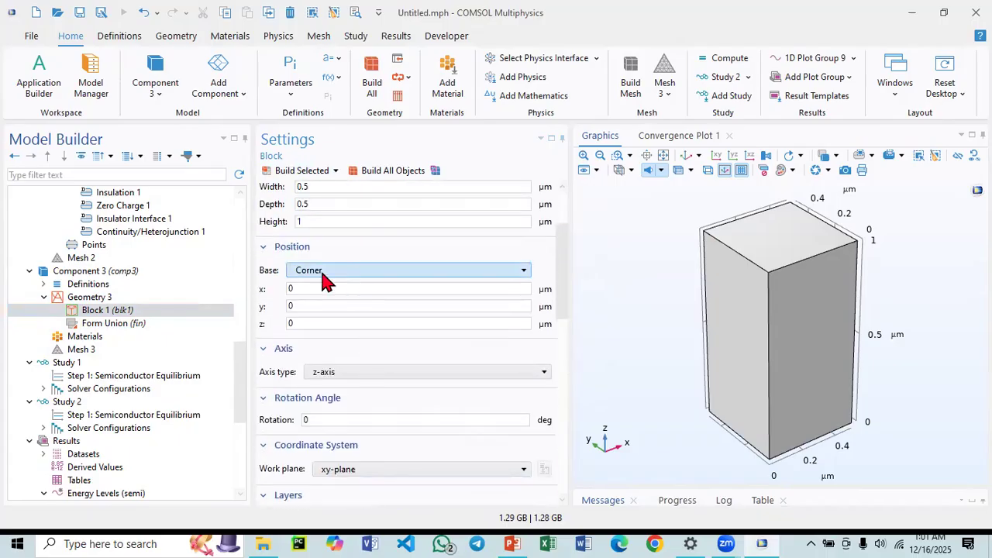
pyautogui.scroll(1, 310, 263)
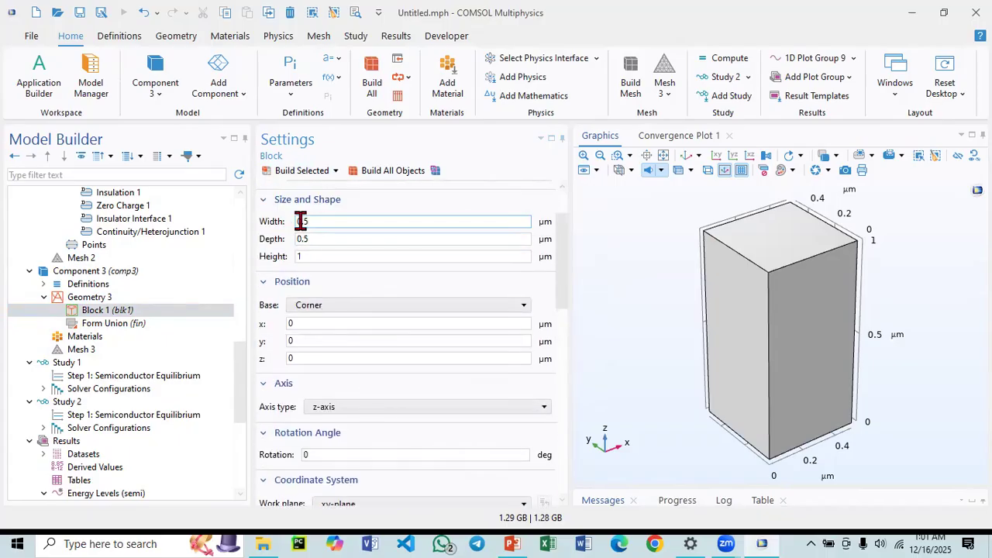
pyautogui.scroll(-8, 314, 368)
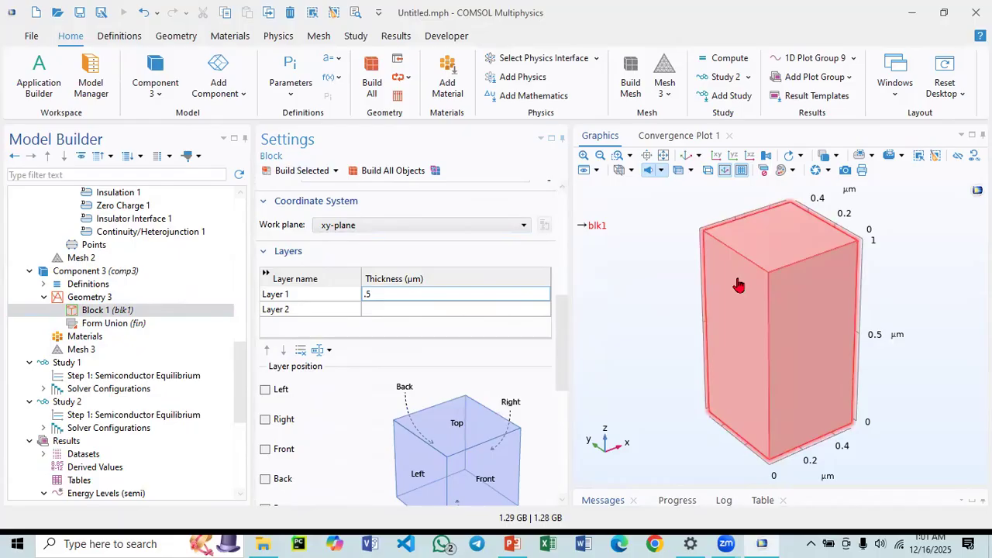
pyautogui.scroll(-1, 339, 375)
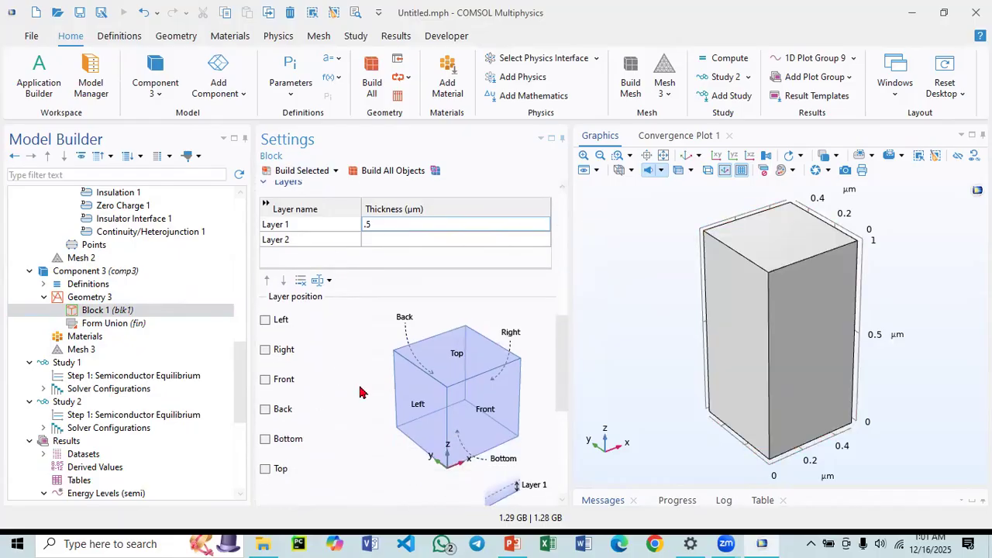
# Set the block's layer thickness to 0.25 µm and build the block.
pyautogui.click(369, 224)
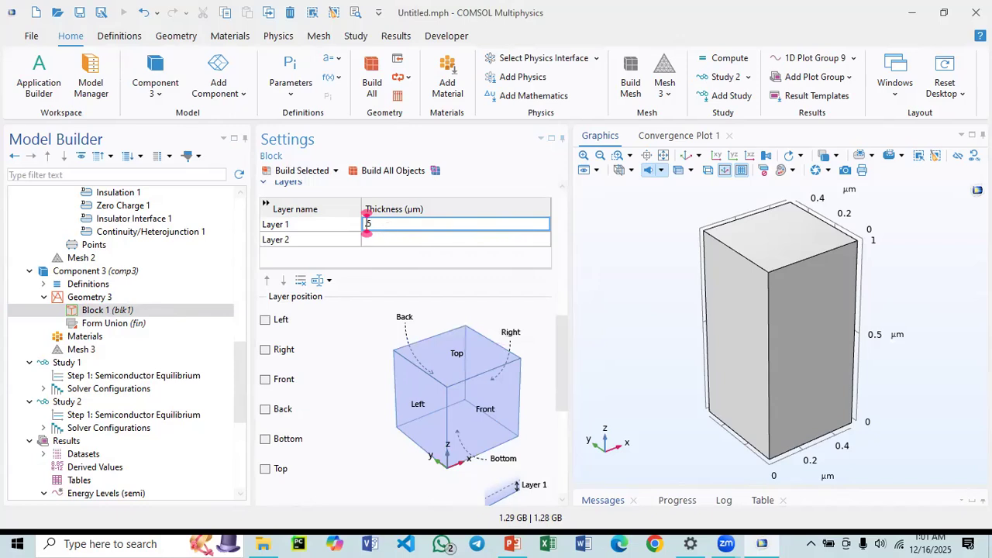
pyautogui.write('2')
pyautogui.click(308, 169)
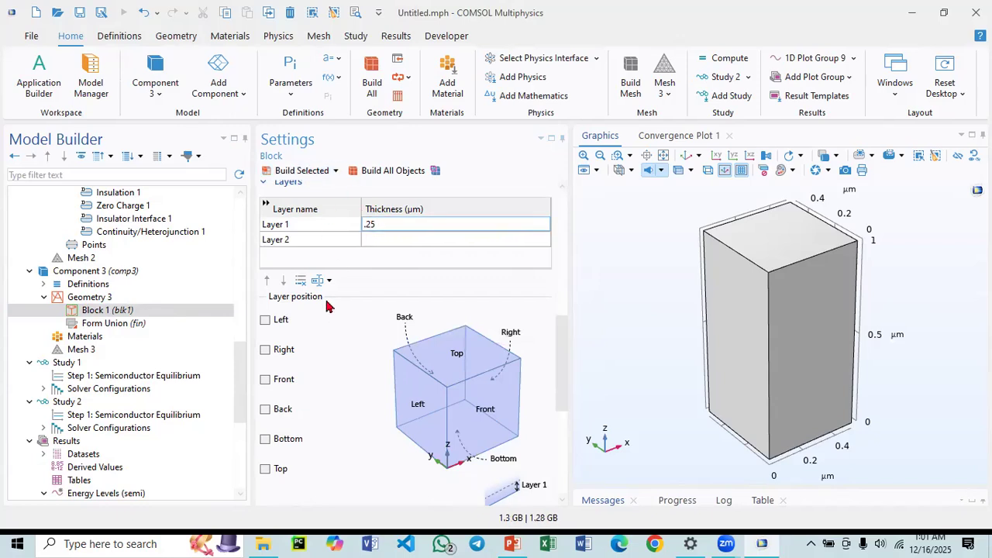
# Place the layer on the block's right side and build the block.
pyautogui.click(264, 353)
pyautogui.click(308, 170)
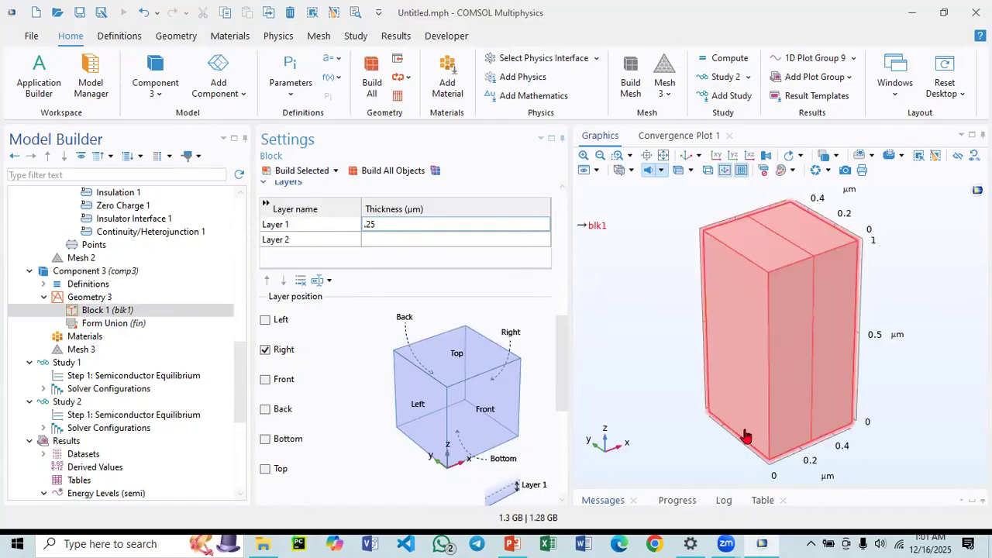
# Set the layer thickness to 0.5 µm, place the layer on the top side and build the block.
pyautogui.click(372, 223)
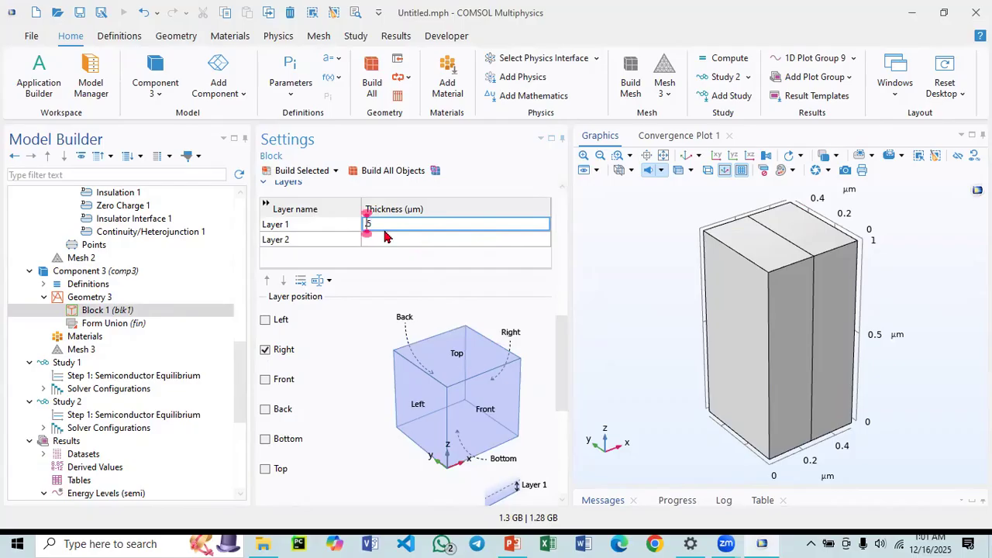
pyautogui.click(265, 349)
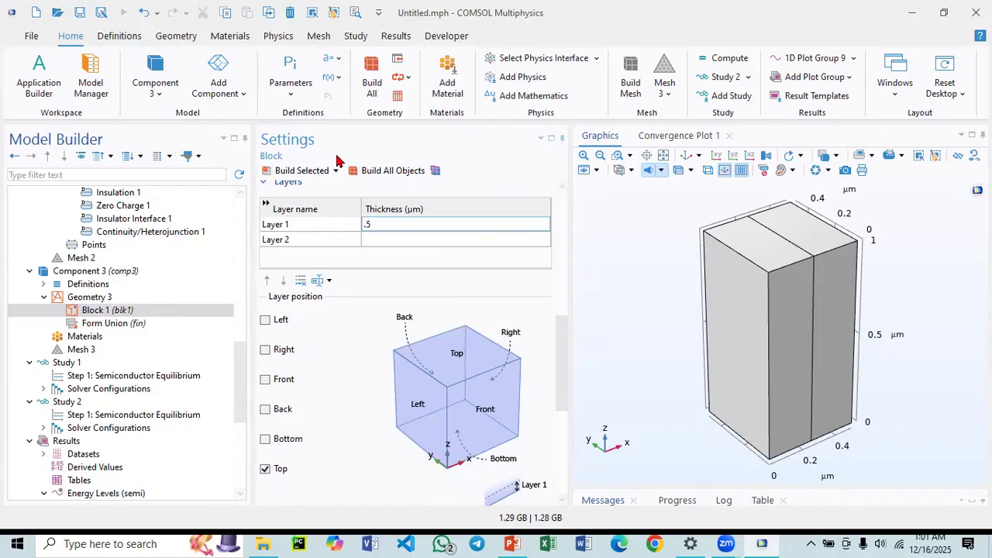
pyautogui.click(316, 169)
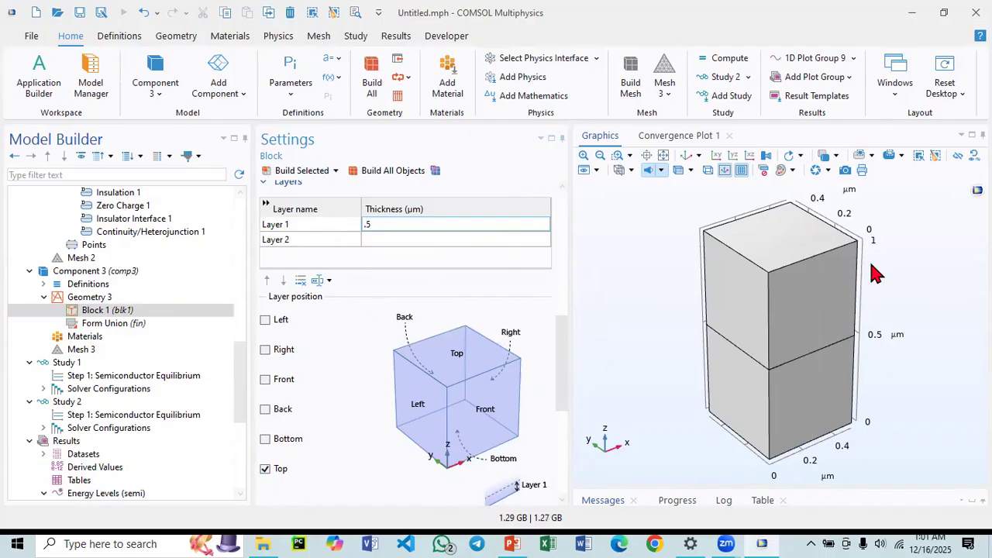
# Move the block's layer to the bottom side instead of the top.
pyautogui.click(265, 439)
pyautogui.click(265, 468)
pyautogui.scroll(-2, 136, 318)
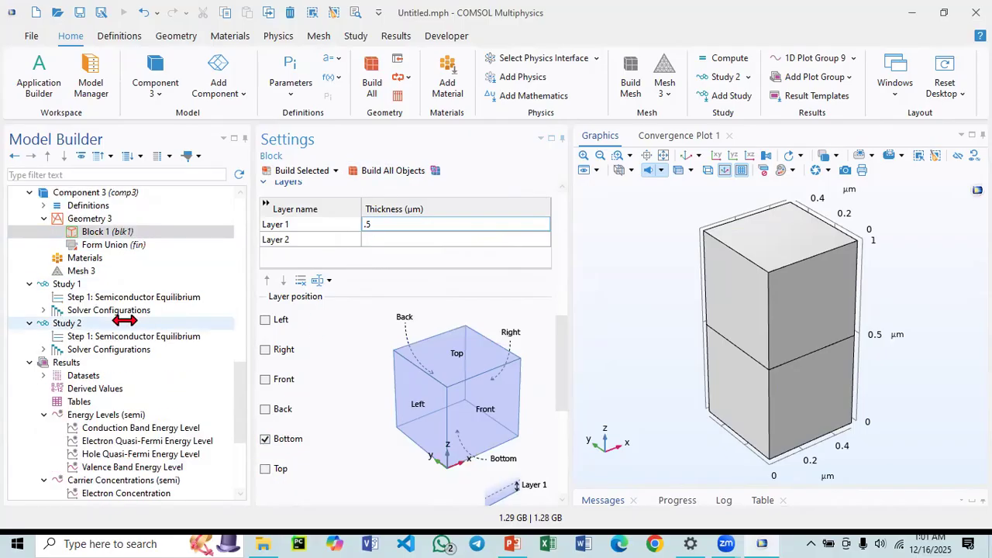
# Add Si - Silicon from the Semiconductors material library to Component 3.
pyautogui.click(100, 256)
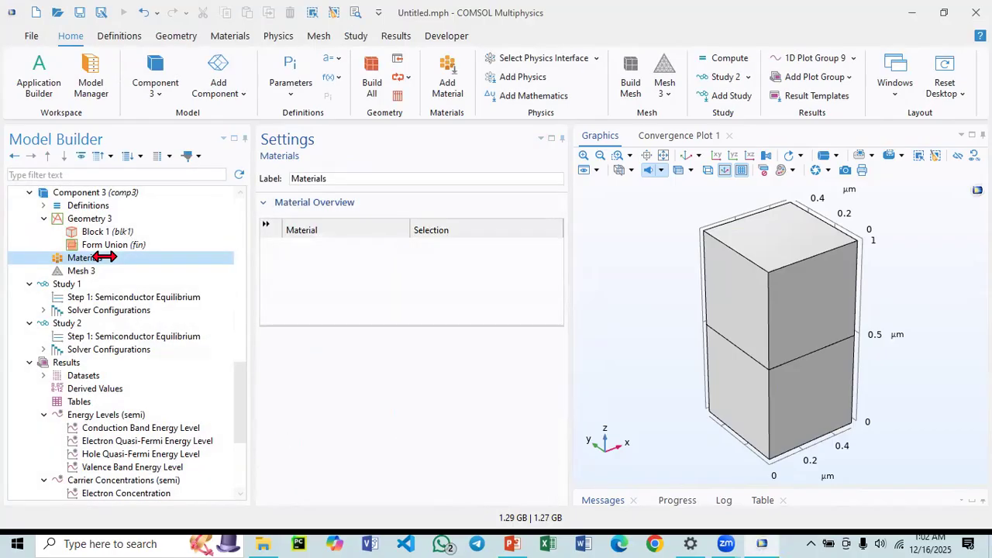
pyautogui.rightClick(104, 257)
pyautogui.click(160, 265)
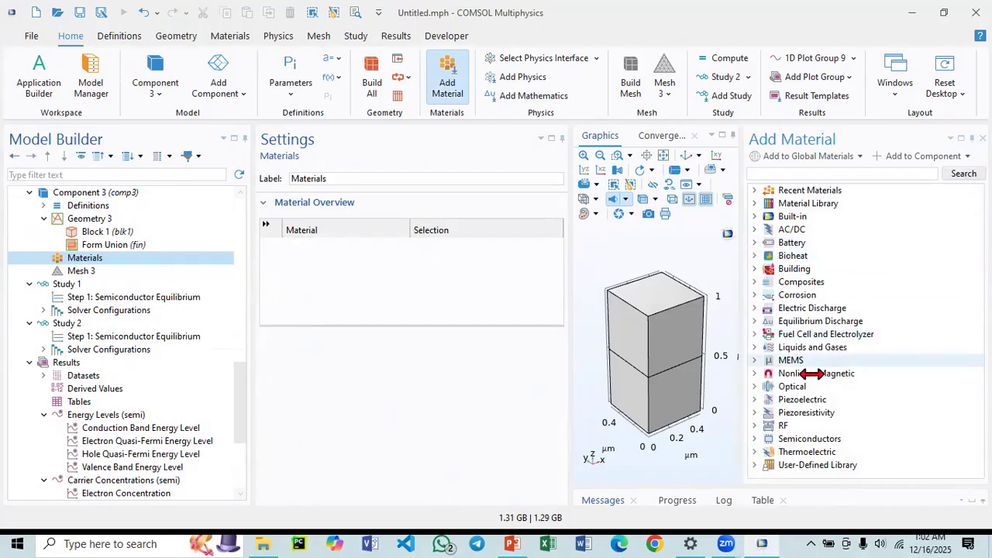
pyautogui.click(754, 438)
pyautogui.scroll(-2, 840, 422)
pyautogui.scroll(-2, 841, 422)
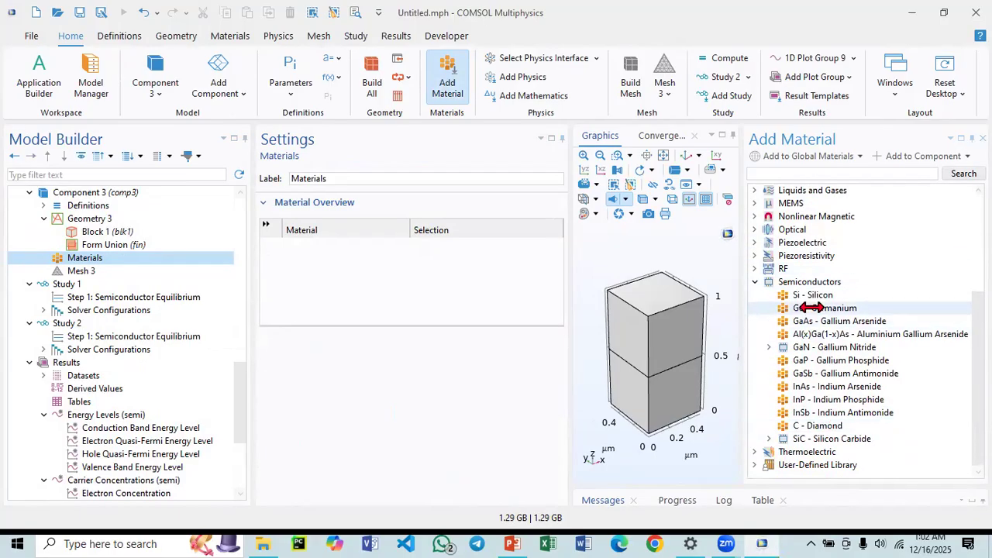
pyautogui.click(812, 295)
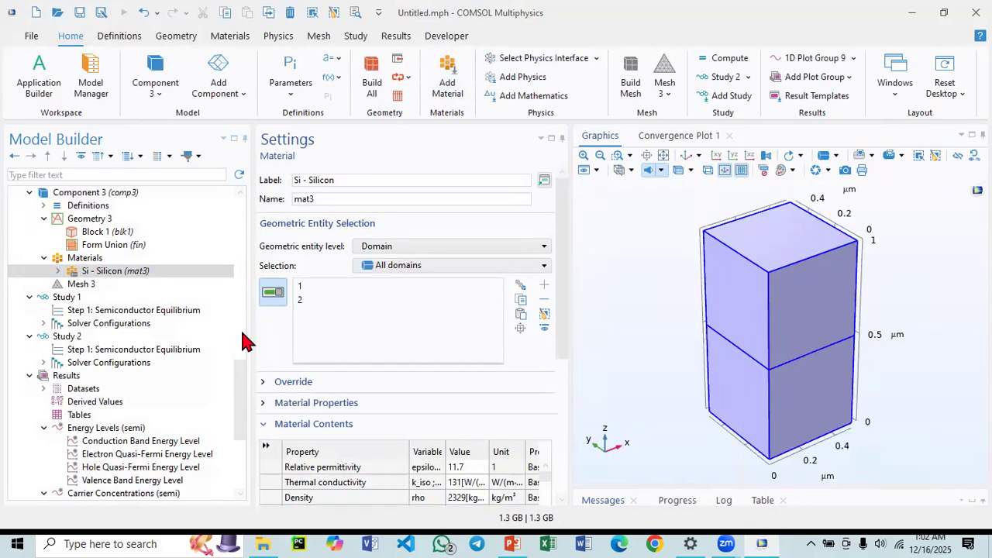
# Copy the Semiconductor interface from Component 2 and paste it into Component 3.
pyautogui.click(69, 284)
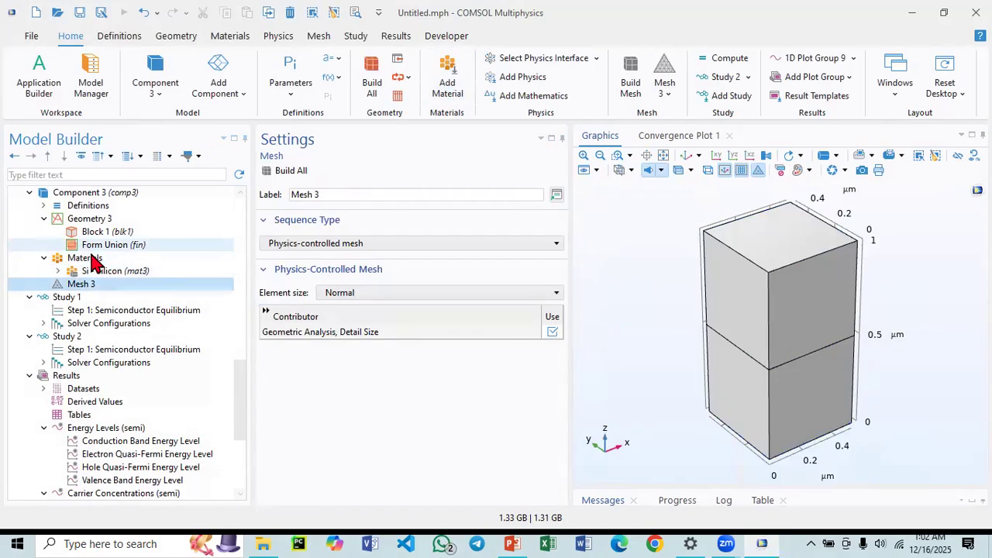
pyautogui.click(85, 259)
pyautogui.scroll(5, 101, 271)
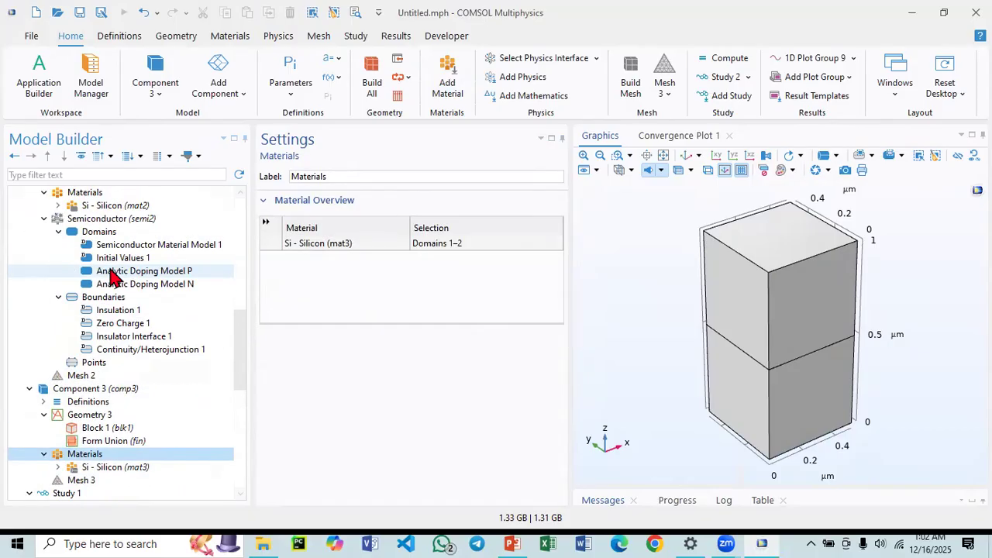
pyautogui.click(94, 220)
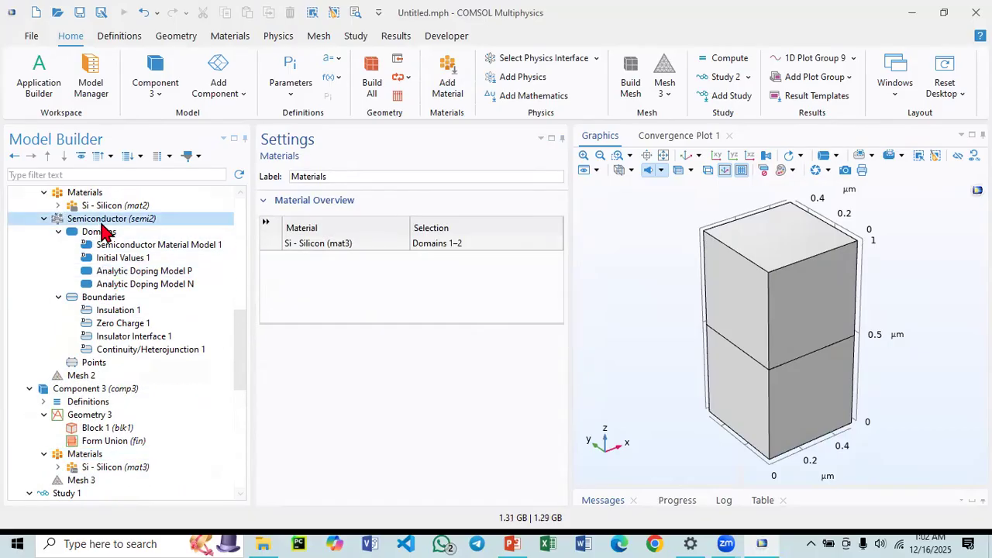
pyautogui.rightClick(103, 223)
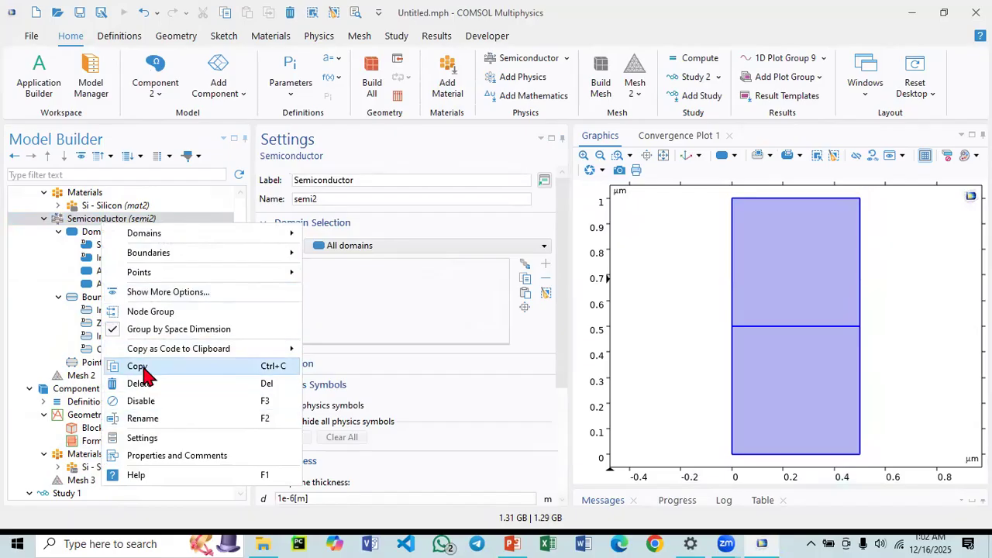
pyautogui.click(138, 366)
pyautogui.click(78, 389)
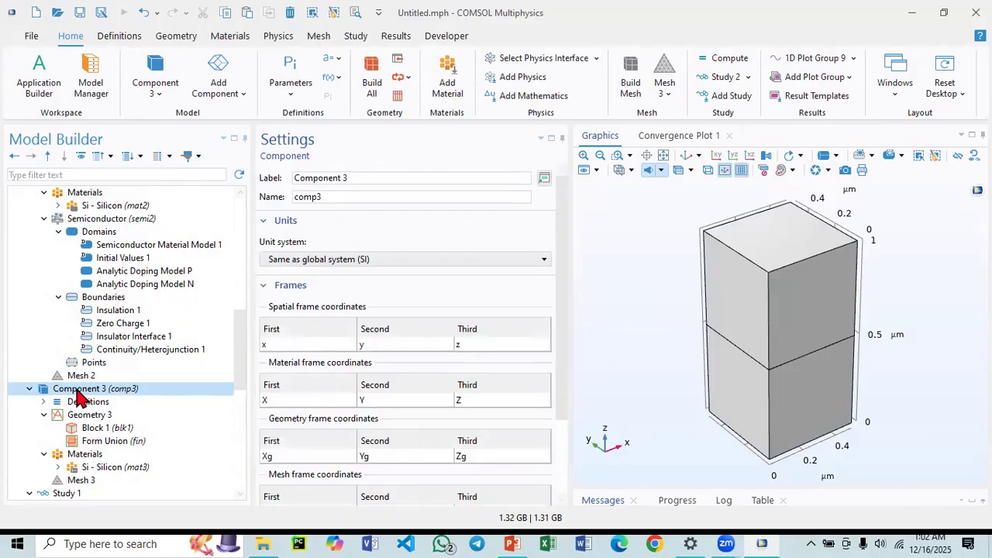
pyautogui.rightClick(78, 392)
pyautogui.click(132, 287)
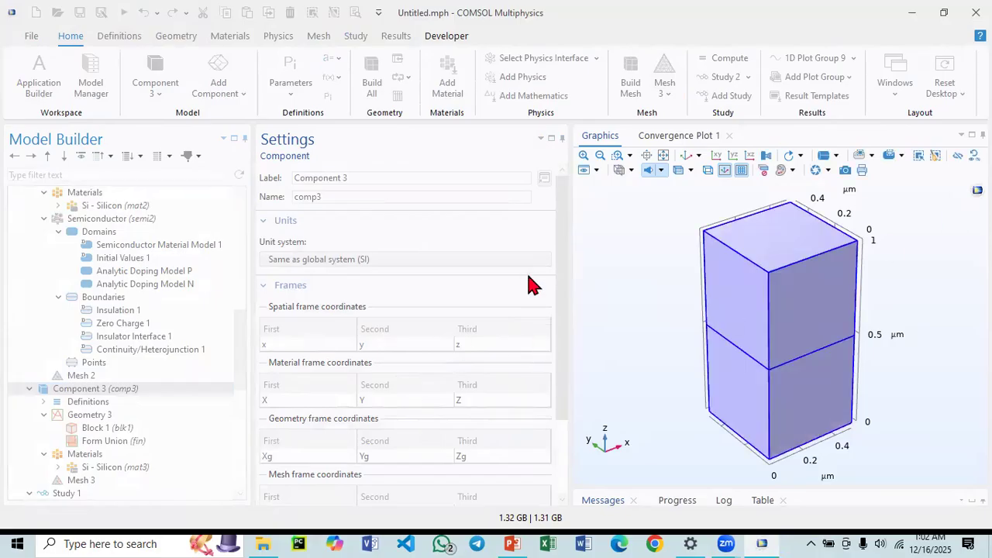
pyautogui.click(601, 328)
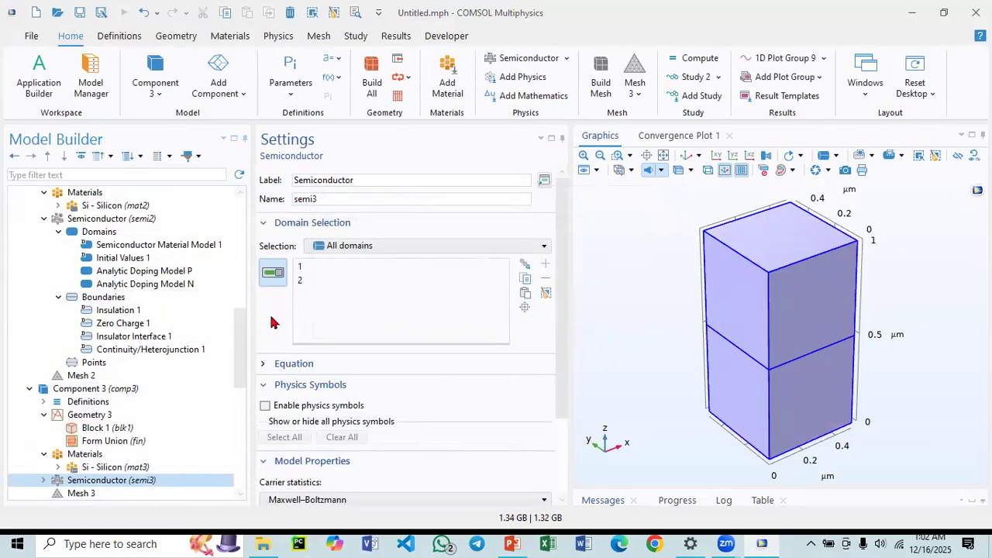
# Assign Analytic Doping Model P to the block's upper domain and Analytic Doping Model N to the lower domain.
pyautogui.scroll(-4, 116, 410)
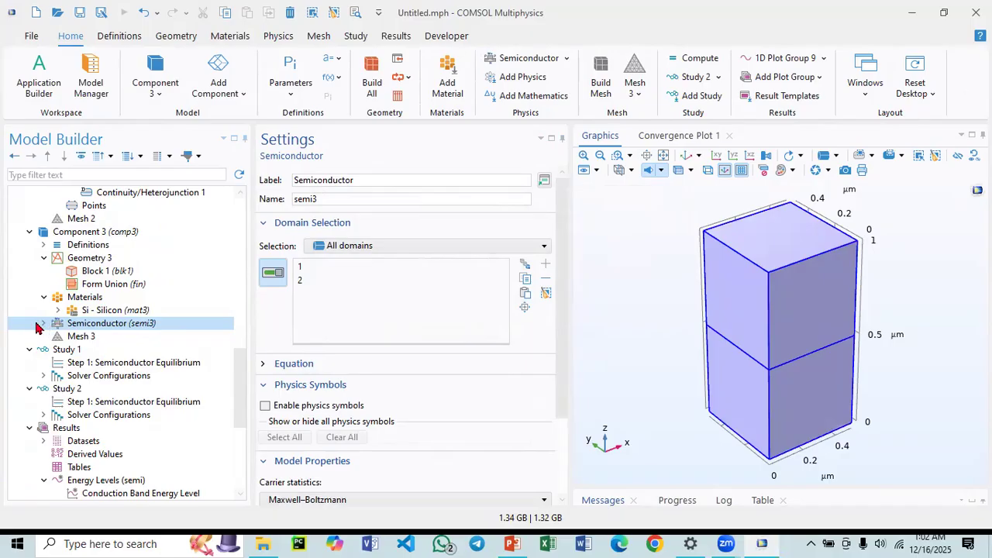
pyautogui.click(44, 323)
pyautogui.click(58, 337)
pyautogui.click(100, 338)
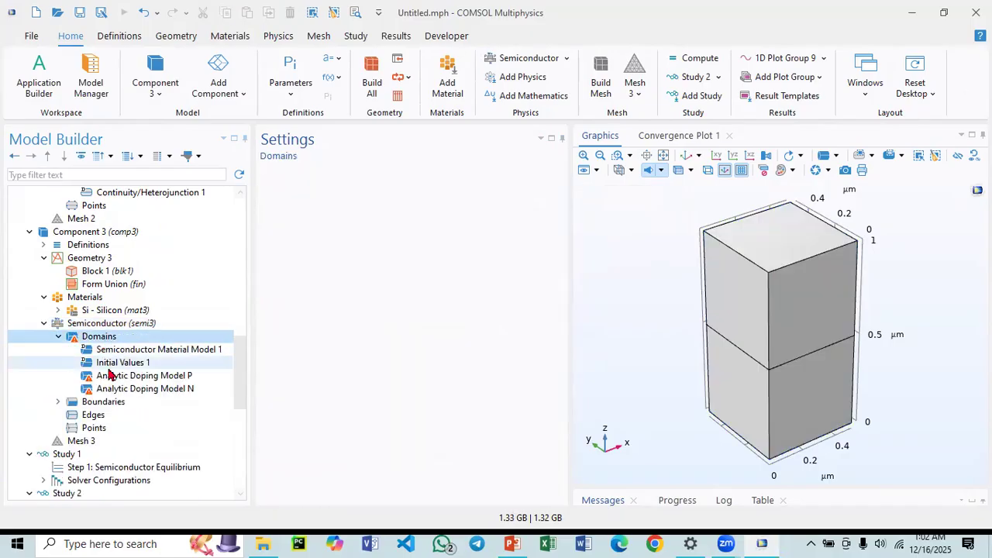
pyautogui.click(113, 378)
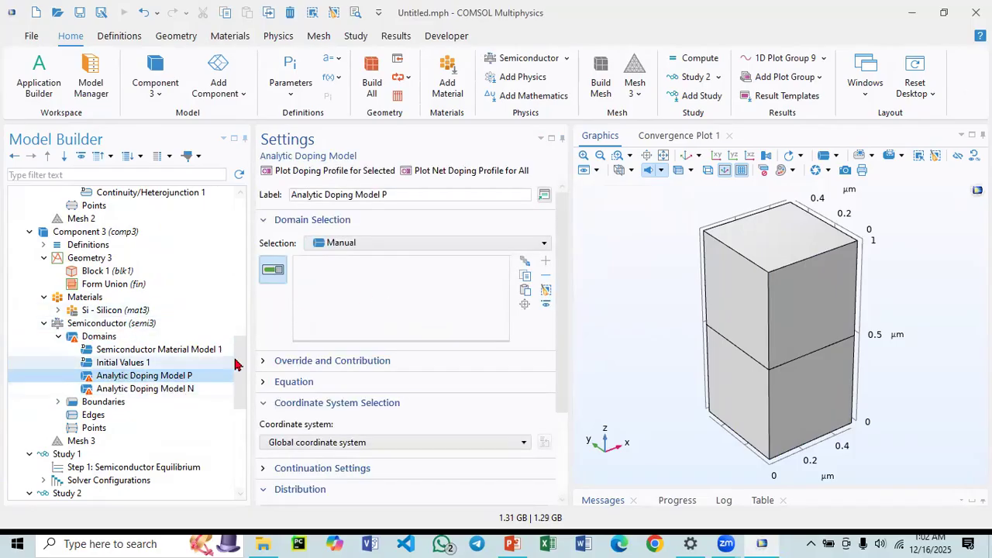
pyautogui.click(731, 288)
pyautogui.click(154, 388)
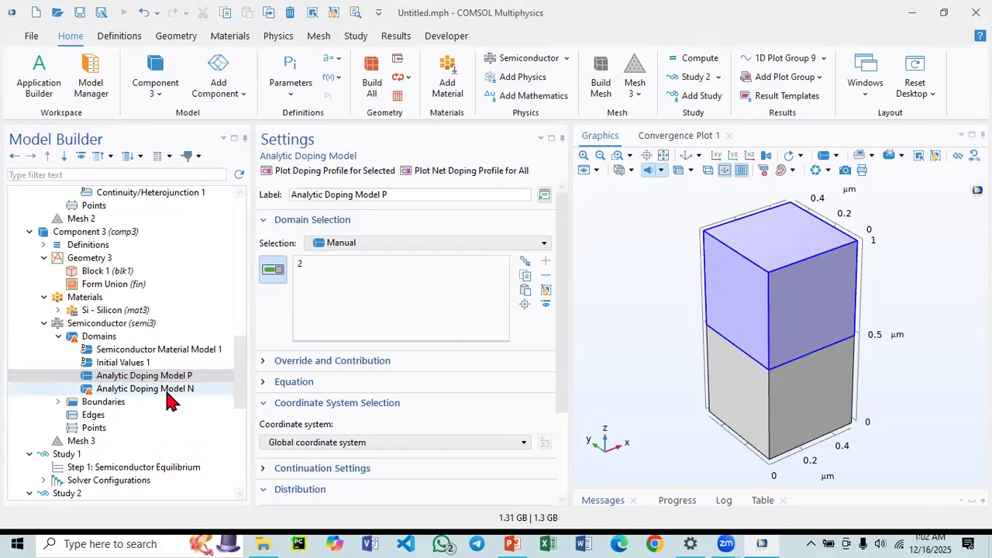
pyautogui.click(752, 412)
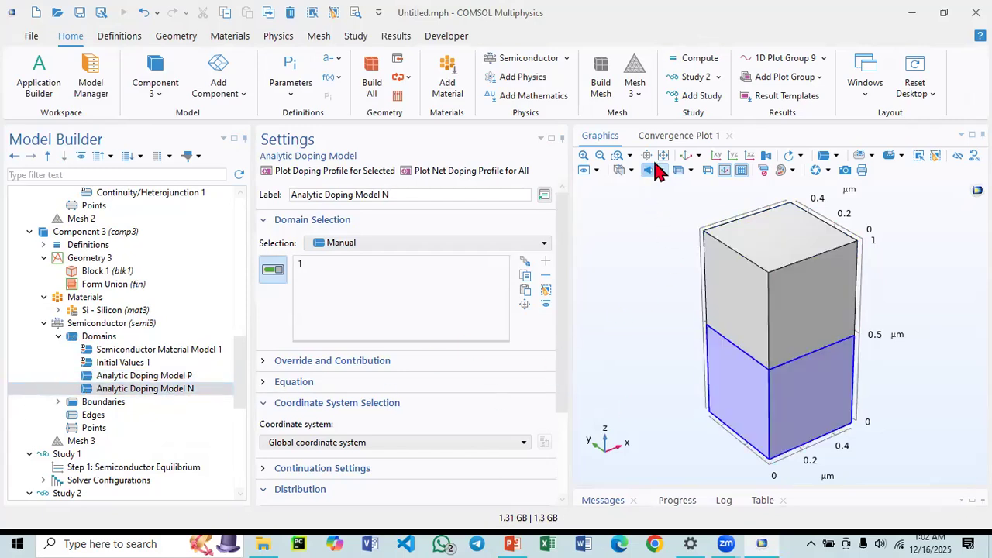
# Check the copied boundary conditions and build the physics-controlled mesh for Component 3.
pyautogui.click(59, 401)
pyautogui.click(112, 429)
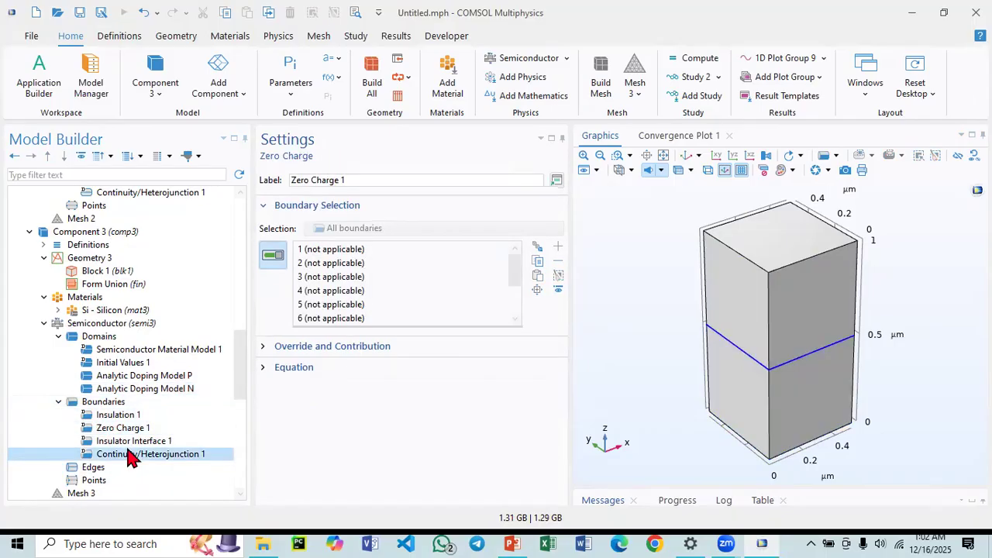
pyautogui.click(128, 454)
pyautogui.scroll(-5, 136, 445)
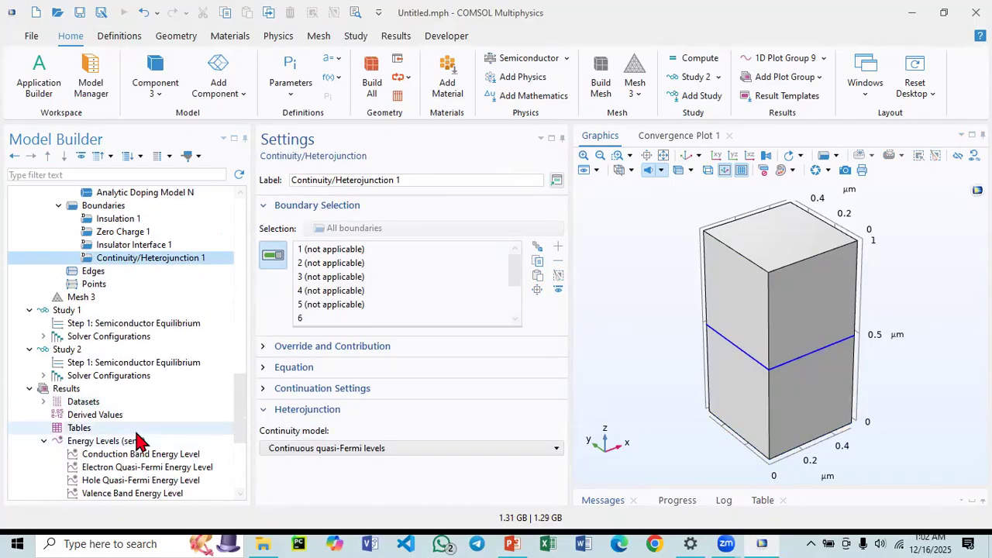
pyautogui.click(77, 298)
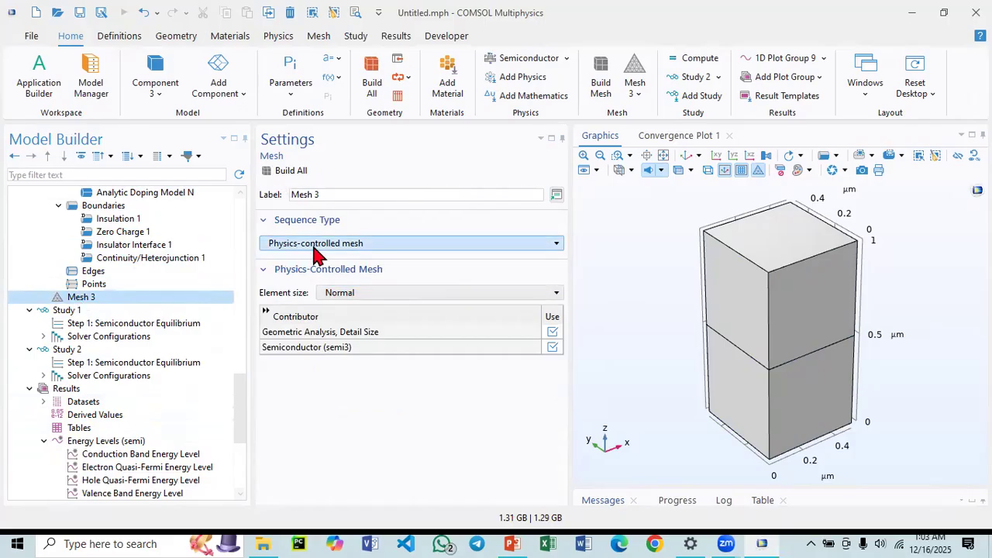
pyautogui.click(281, 171)
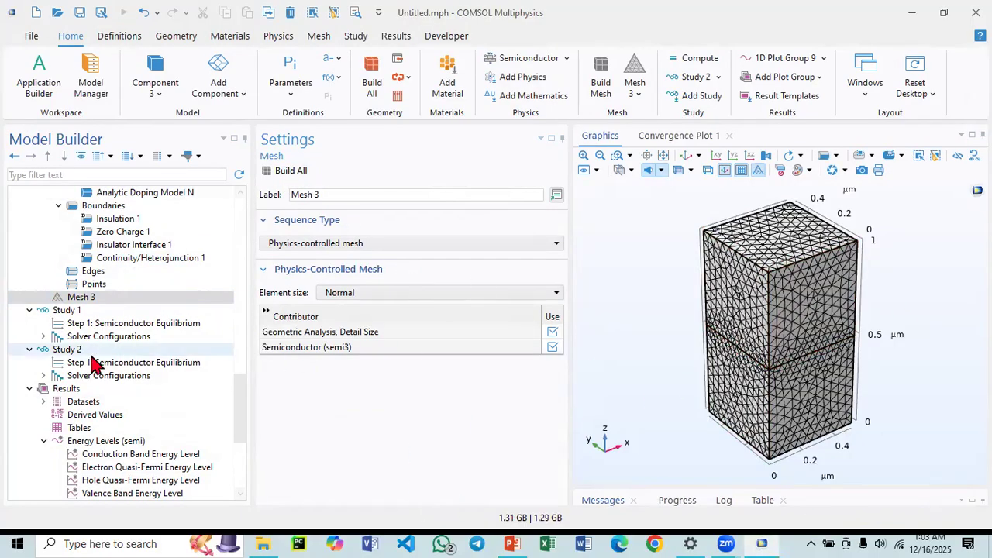
# Add a new Semiconductor Equilibrium study to the model.
pyautogui.rightClick(68, 303)
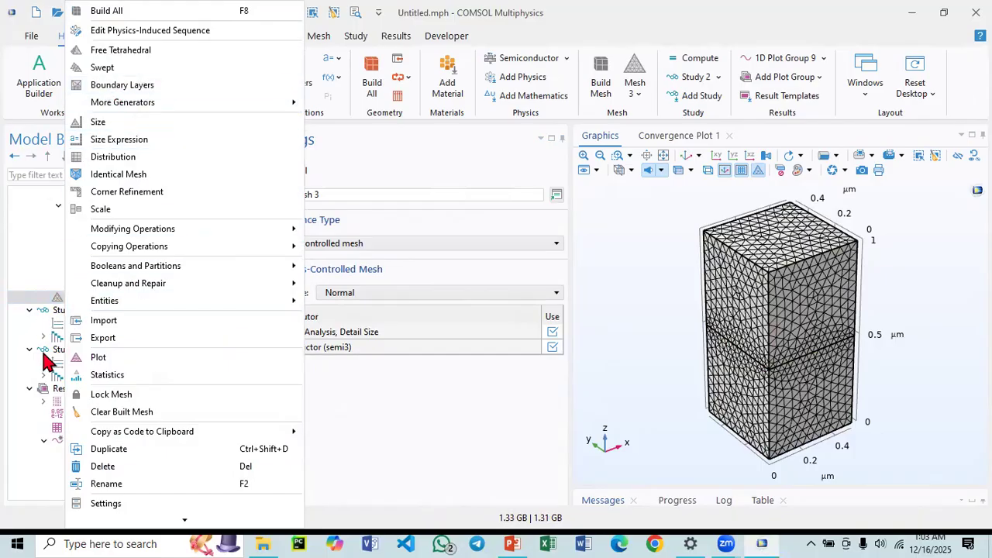
pyautogui.click(50, 312)
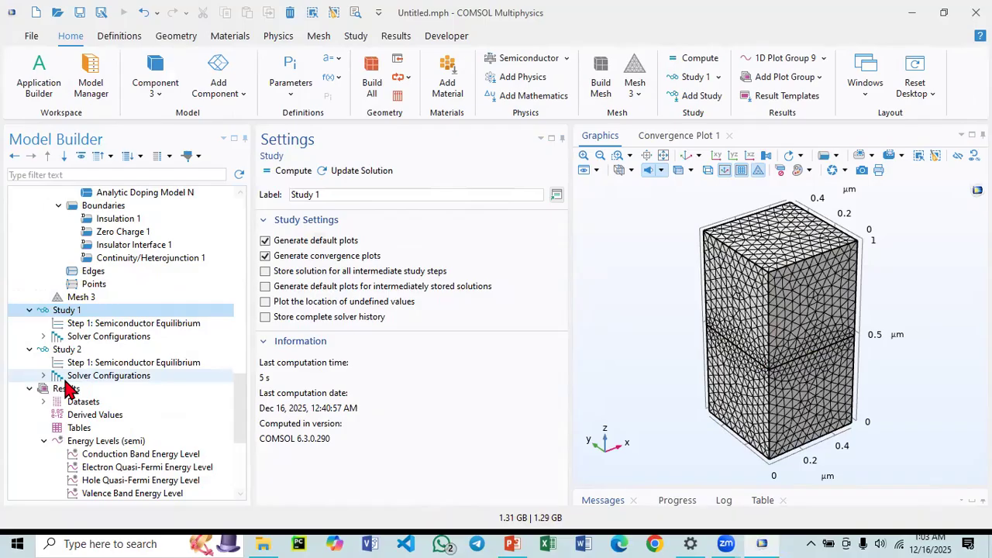
pyautogui.click(353, 36)
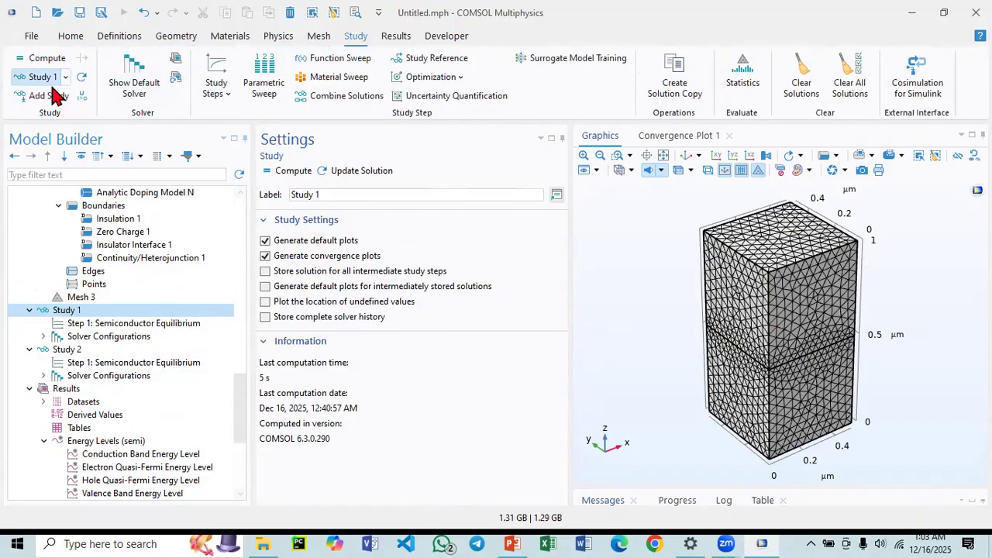
pyautogui.click(60, 98)
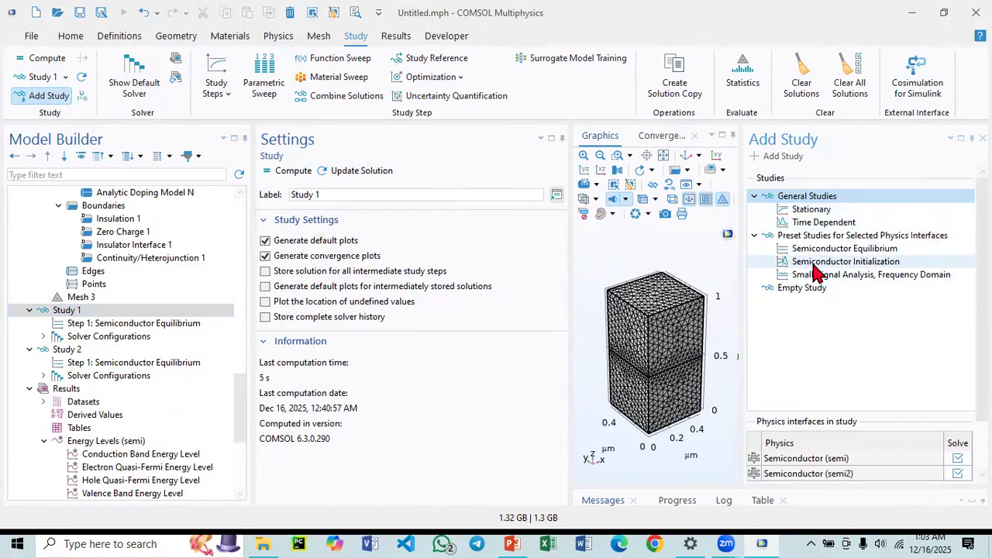
pyautogui.click(819, 255)
pyautogui.doubleClick(818, 249)
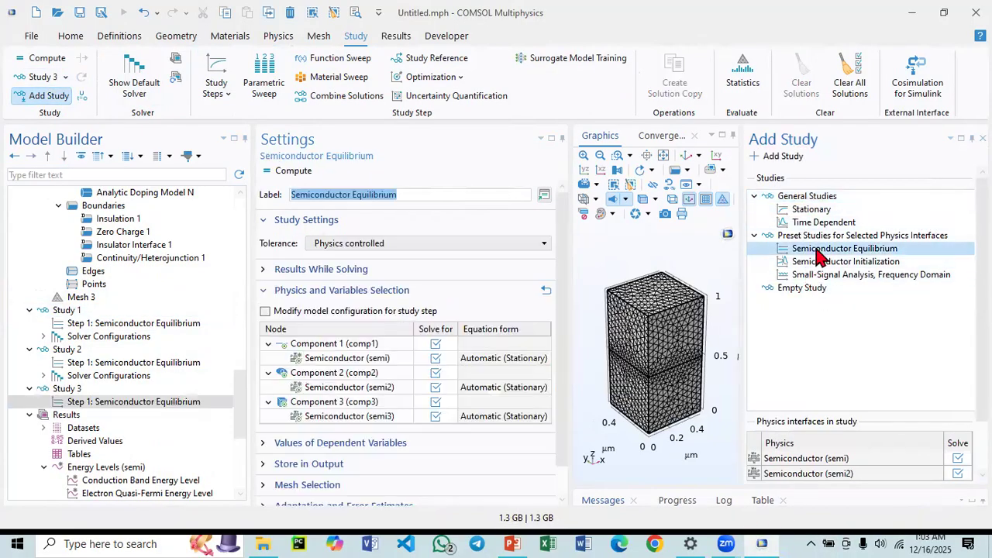
# Exclude Components 1 and 2 from the new study step so only Component 3 is solved, and compute.
pyautogui.click(75, 400)
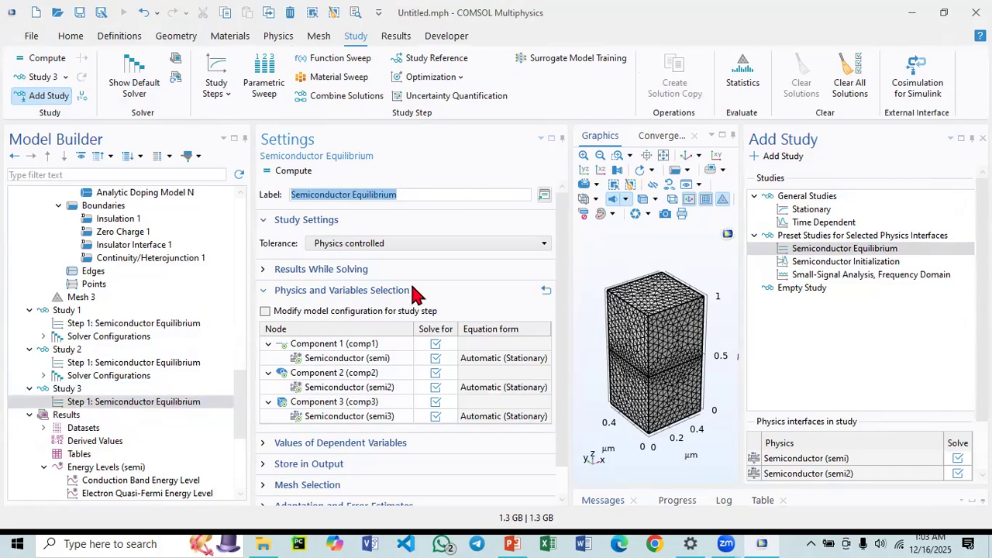
pyautogui.click(435, 343)
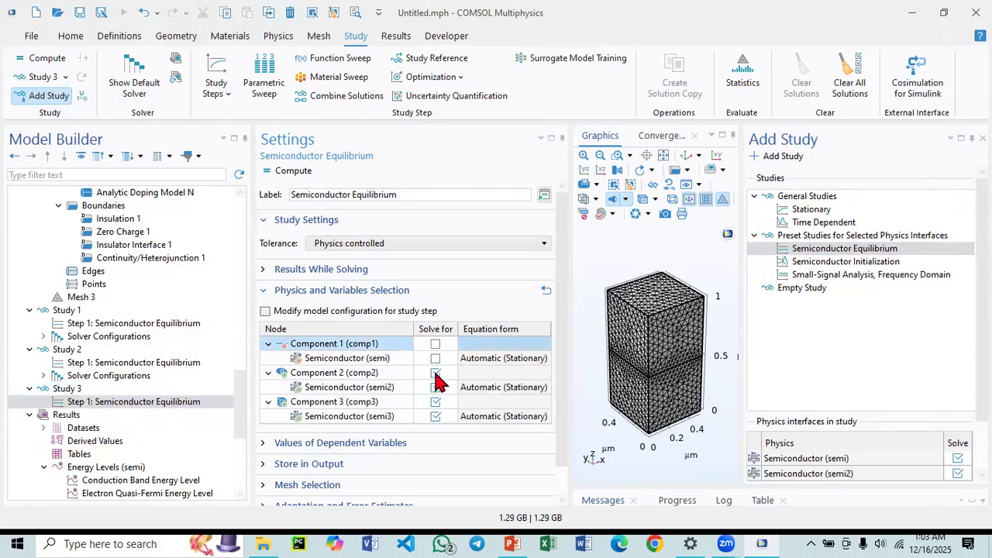
pyautogui.click(435, 374)
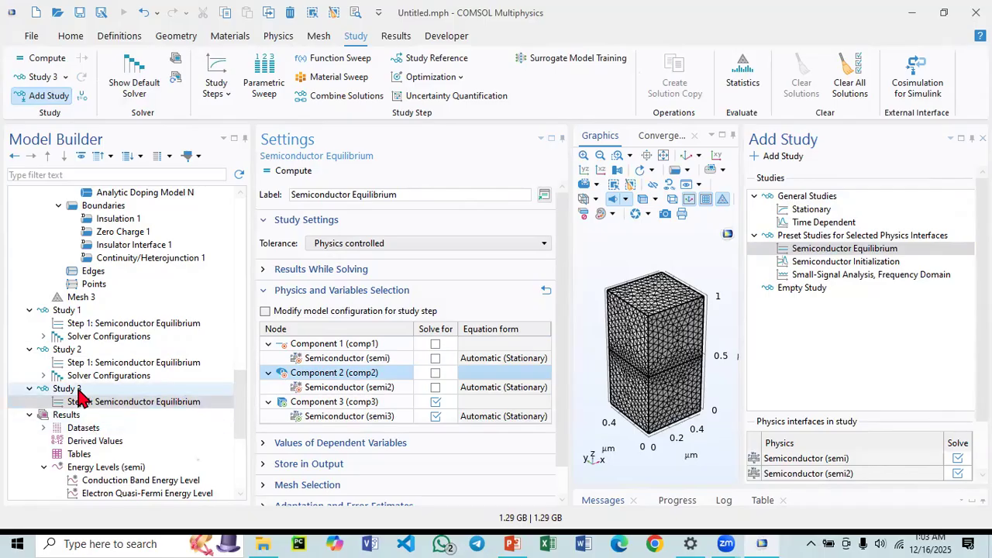
pyautogui.click(293, 170)
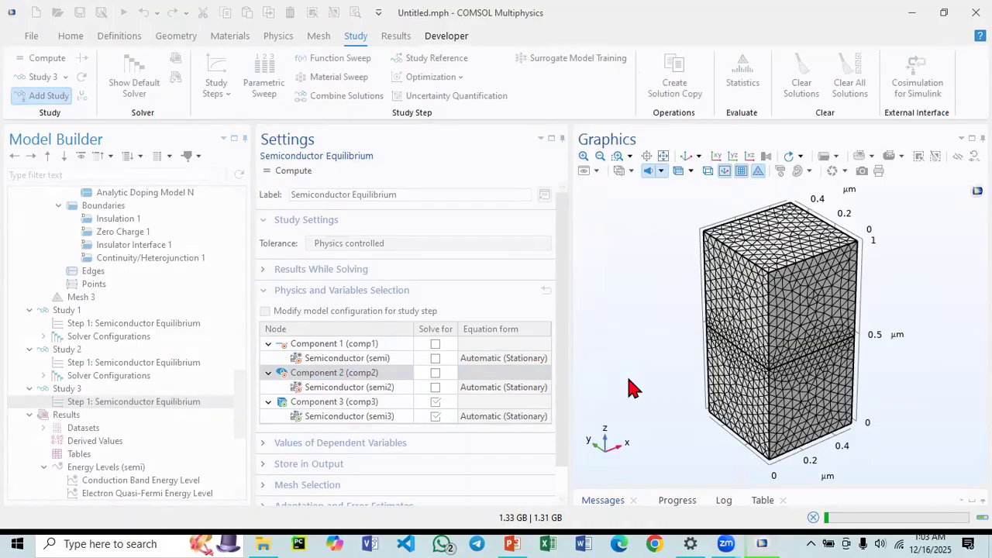
# Switch to PowerPoint to view the diode current-voltage characteristic slide, then return to COMSOL.
pyautogui.click(522, 542)
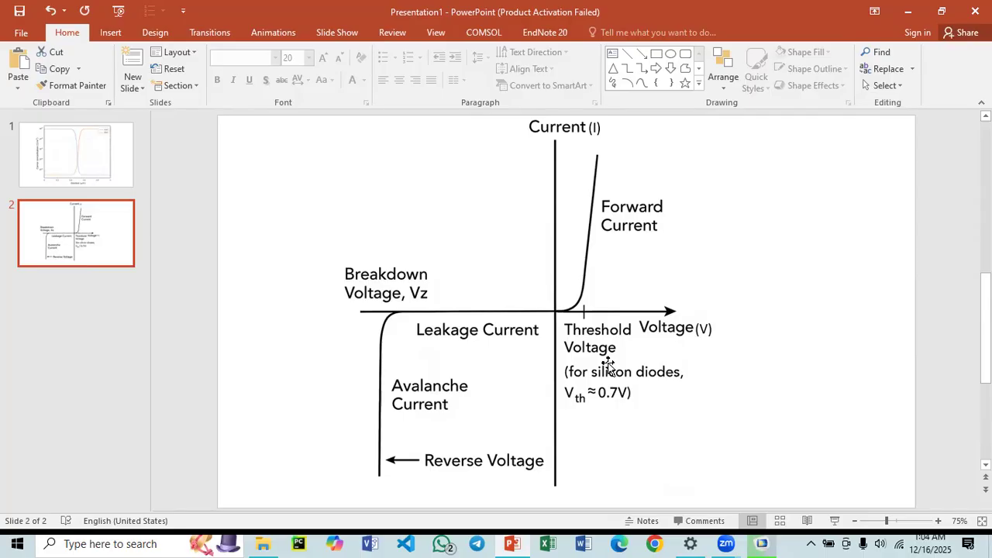
pyautogui.click(753, 542)
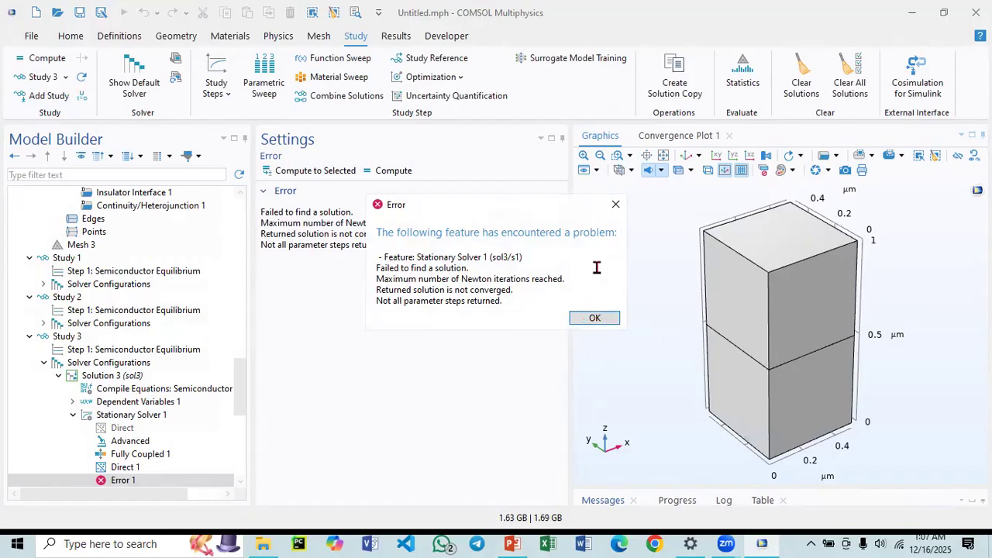
# Dismiss the solver error and examine the nonlinear solver convergence plot, the messages and the Study 3 solver configuration nodes.
pyautogui.click(587, 318)
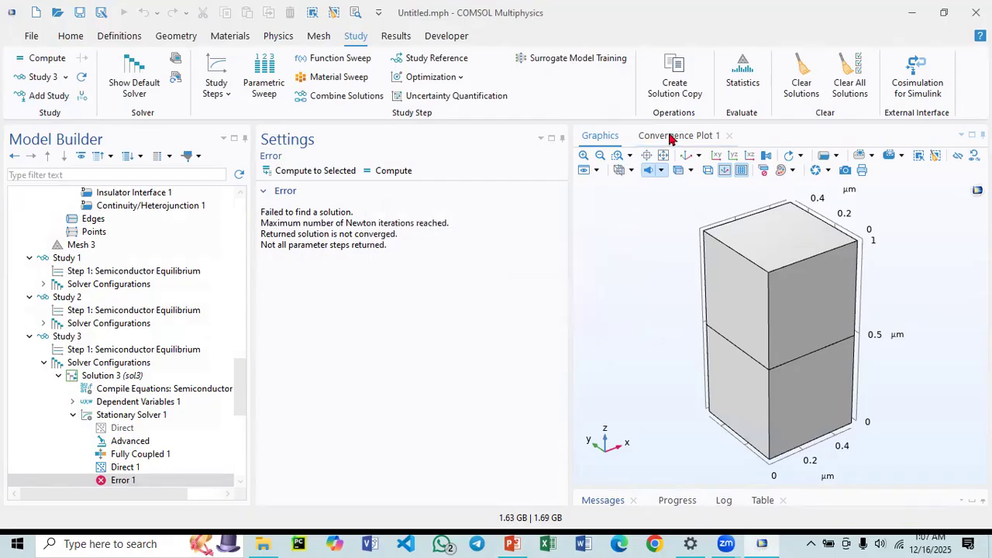
pyautogui.click(671, 136)
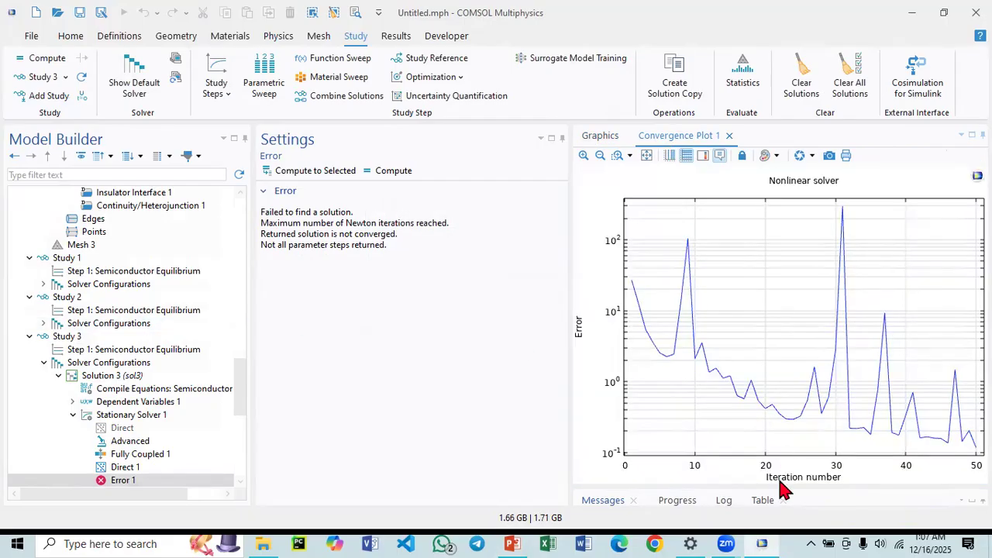
pyautogui.moveTo(770, 488); pyautogui.dragTo(758, 341)
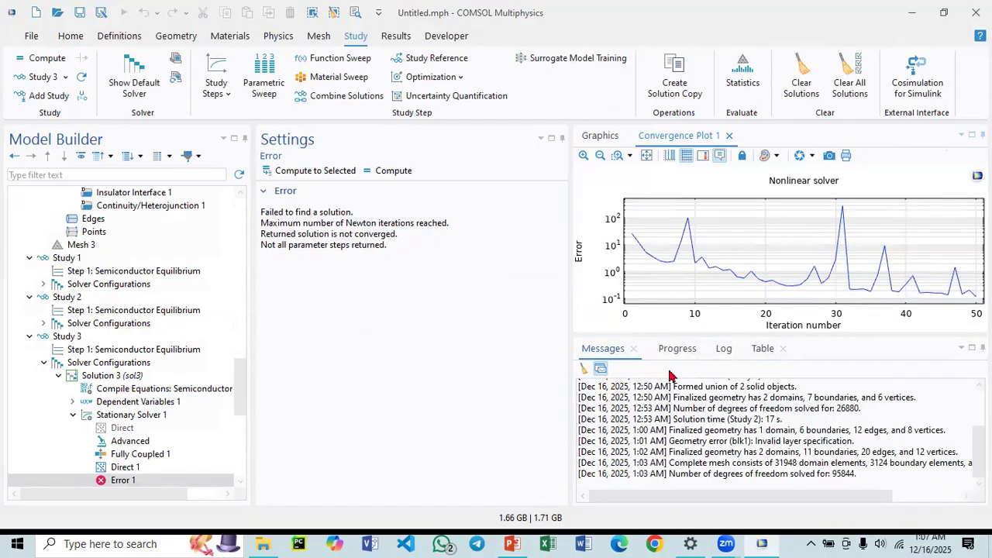
pyautogui.click(760, 350)
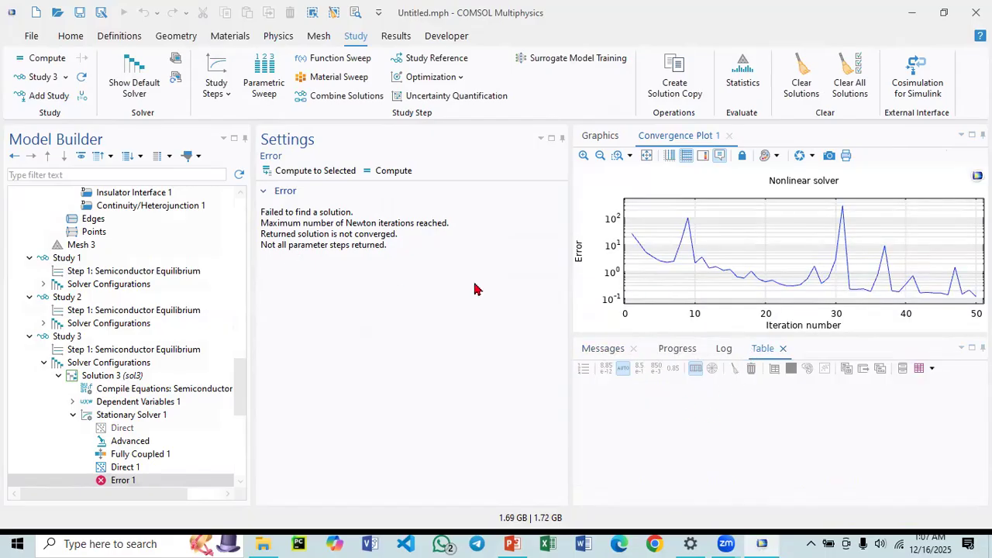
pyautogui.scroll(-4, 126, 403)
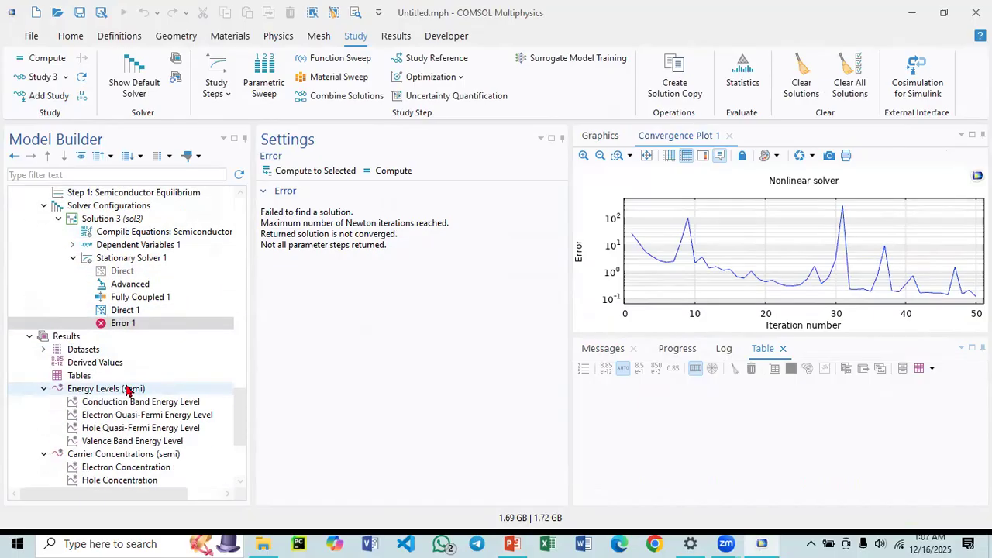
pyautogui.scroll(-4, 126, 386)
pyautogui.scroll(7, 122, 382)
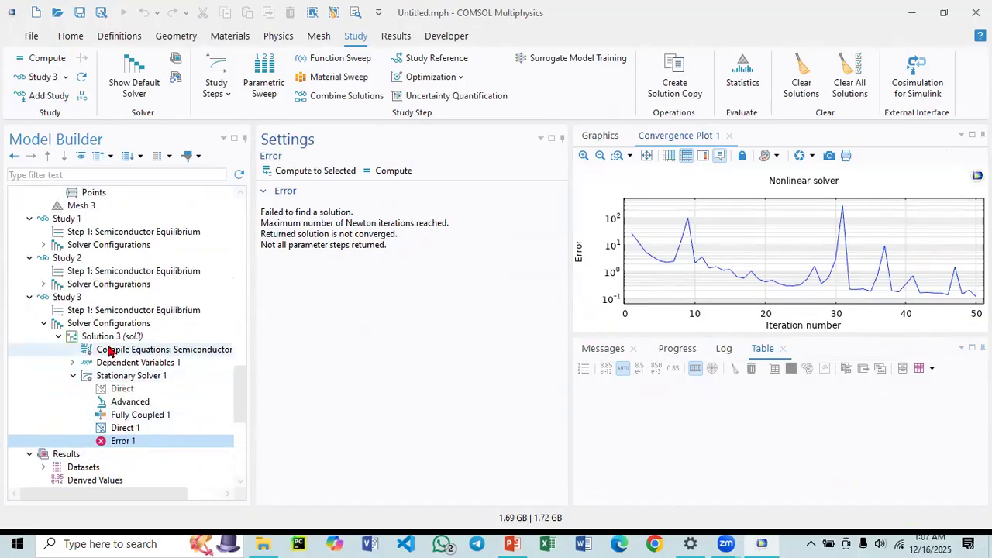
pyautogui.scroll(2, 109, 333)
pyautogui.click(122, 403)
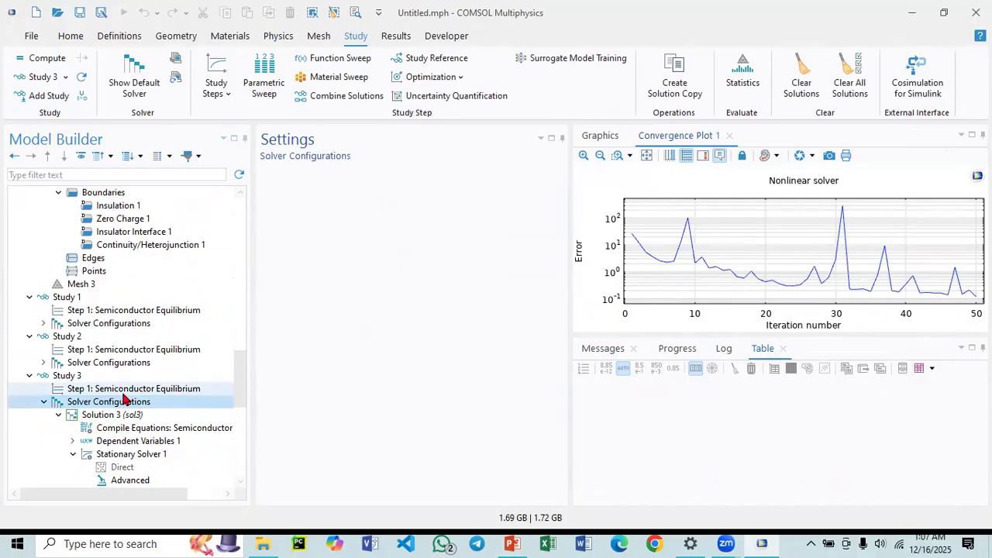
pyautogui.click(122, 389)
pyautogui.scroll(2, 120, 368)
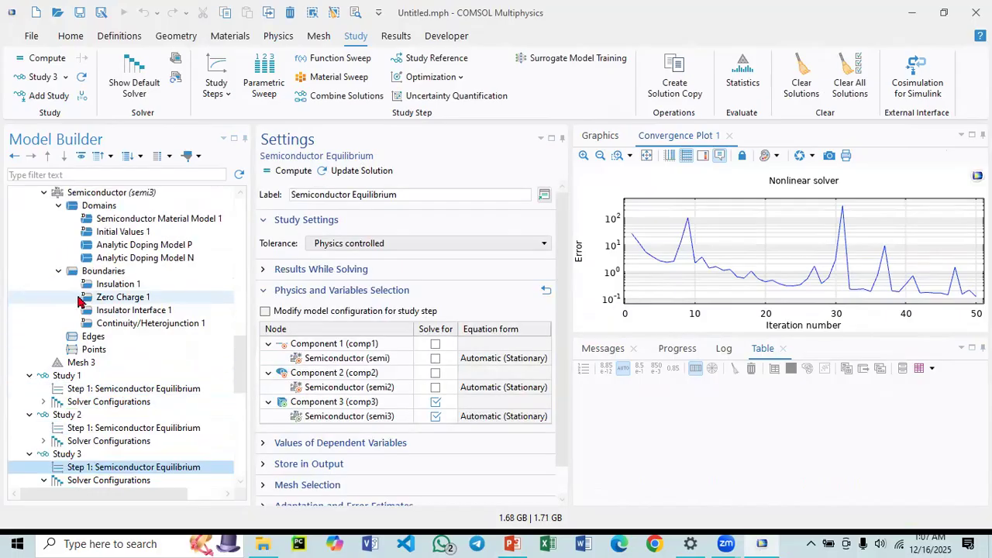
pyautogui.scroll(1, 77, 380)
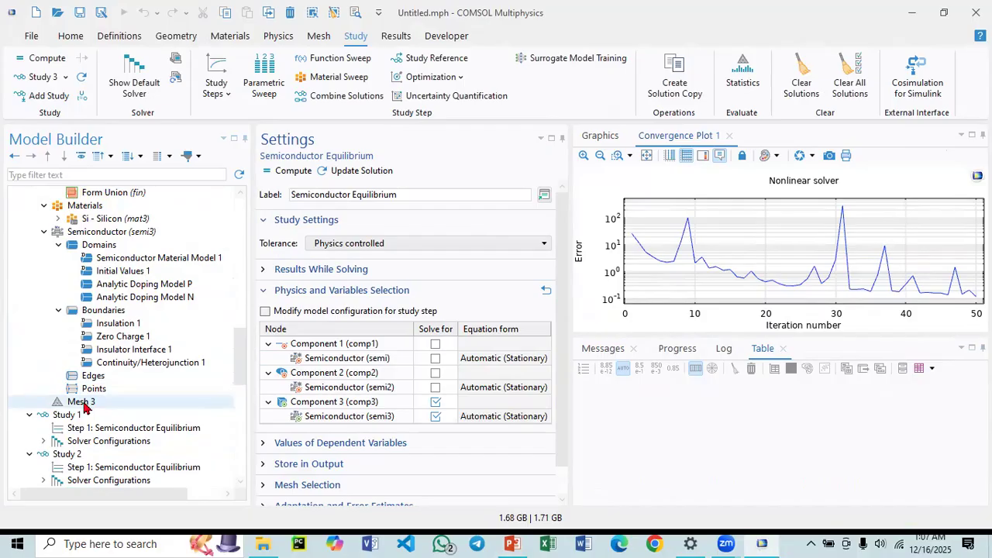
pyautogui.moveTo(723, 334); pyautogui.dragTo(722, 415)
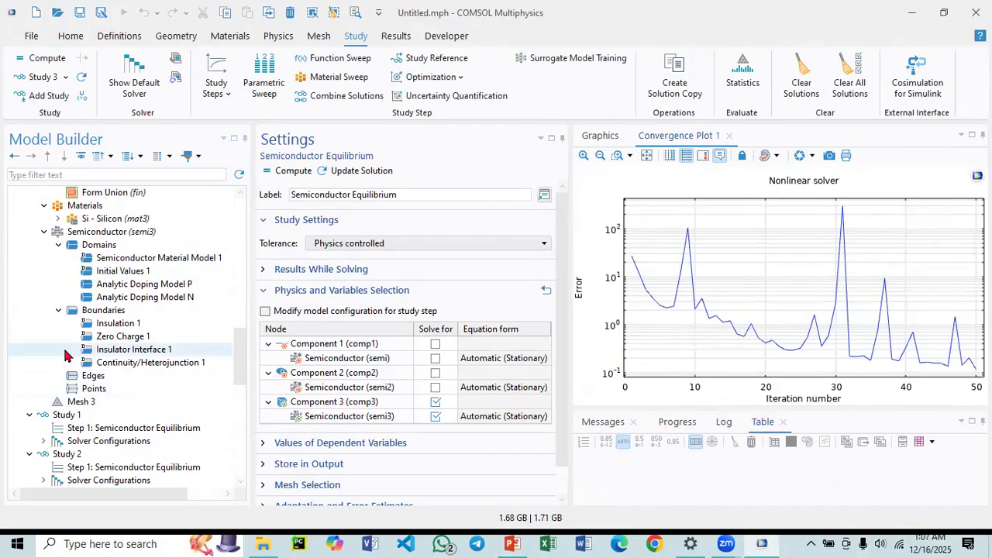
# Change the Mesh 3 sequence type from physics-controlled to a user-controlled mesh.
pyautogui.click(70, 402)
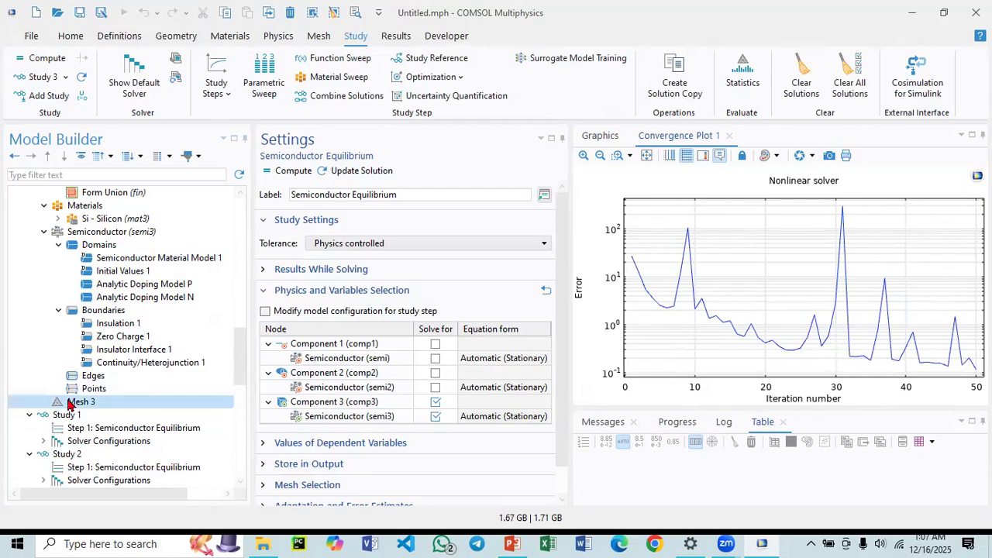
pyautogui.rightClick(70, 402)
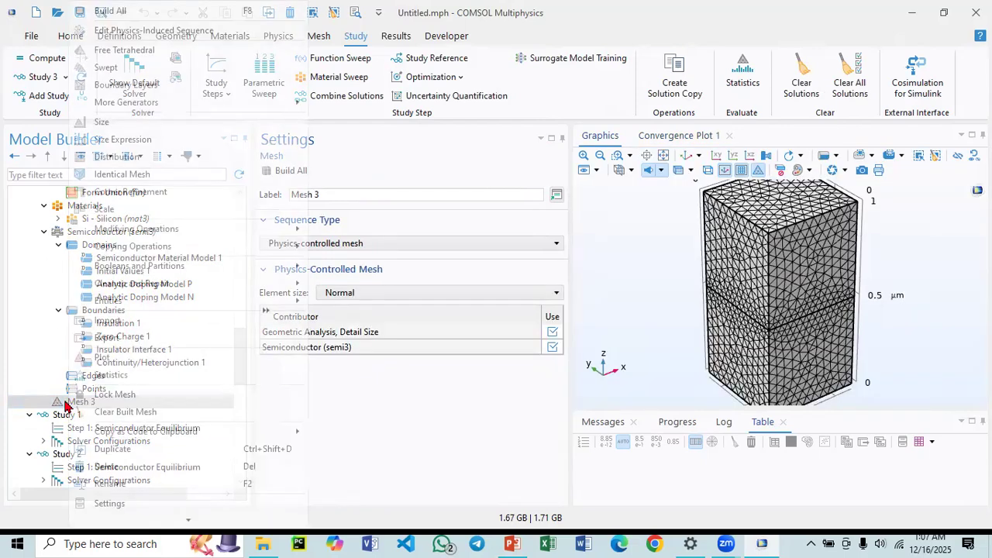
pyautogui.click(663, 157)
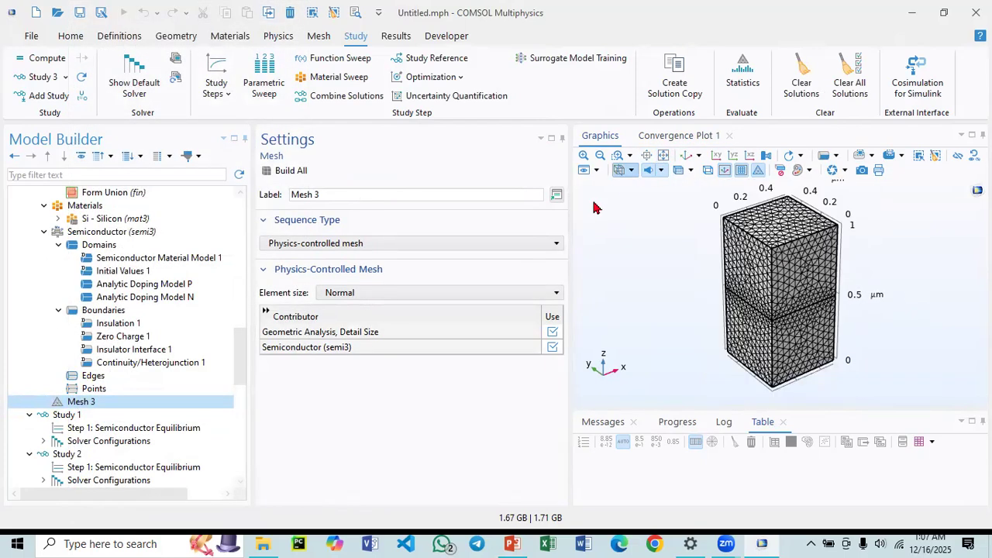
pyautogui.rightClick(84, 403)
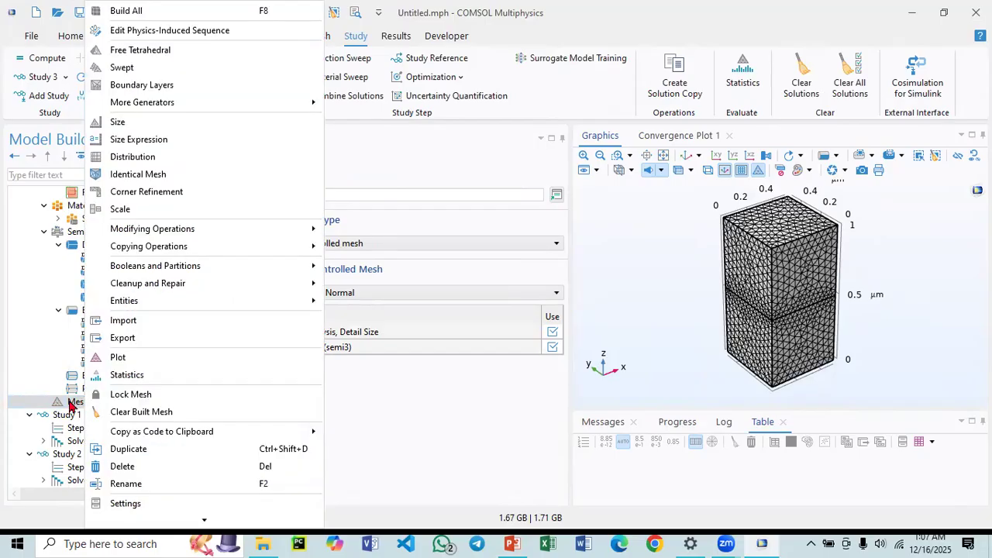
pyautogui.click(74, 404)
pyautogui.click(346, 243)
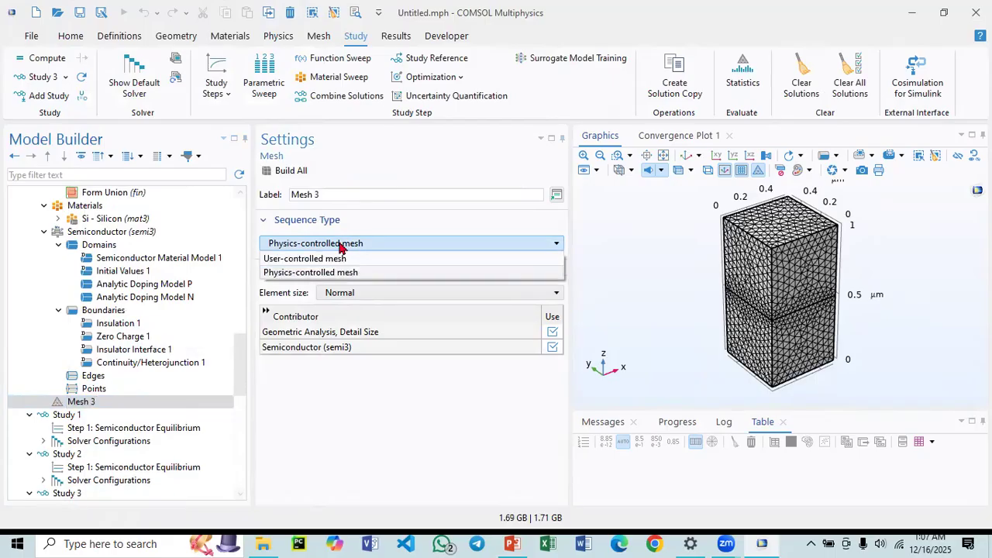
pyautogui.click(334, 259)
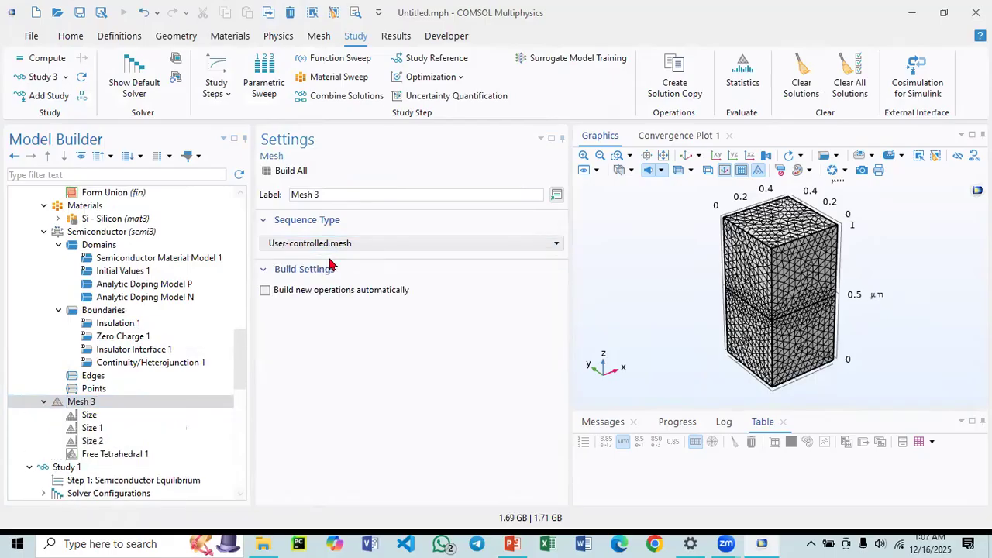
# Disable the Size 1 and Size 2 nodes under Mesh 3.
pyautogui.click(105, 430)
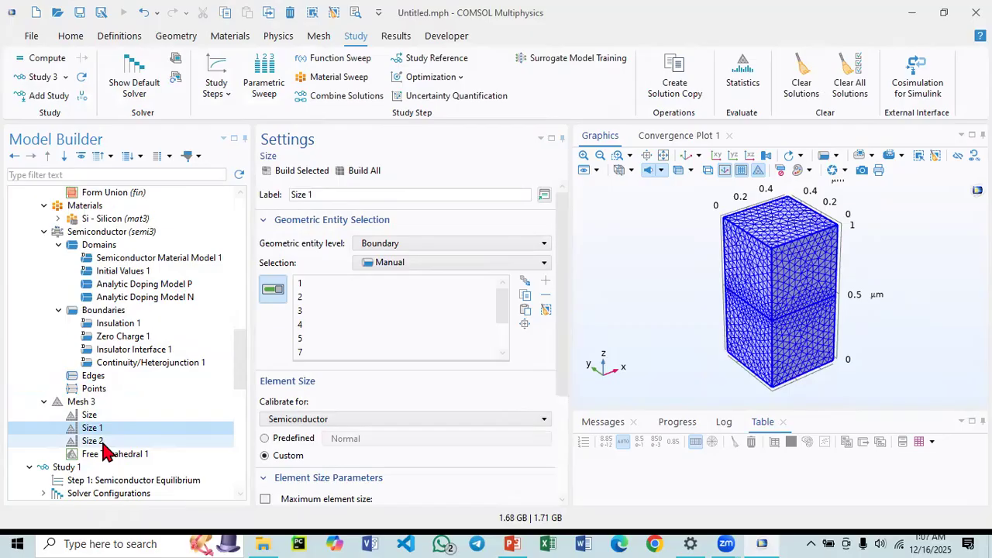
pyautogui.keyDown('ctrl'); pyautogui.click(104, 443); pyautogui.keyUp('ctrl')
pyautogui.rightClick(104, 436)
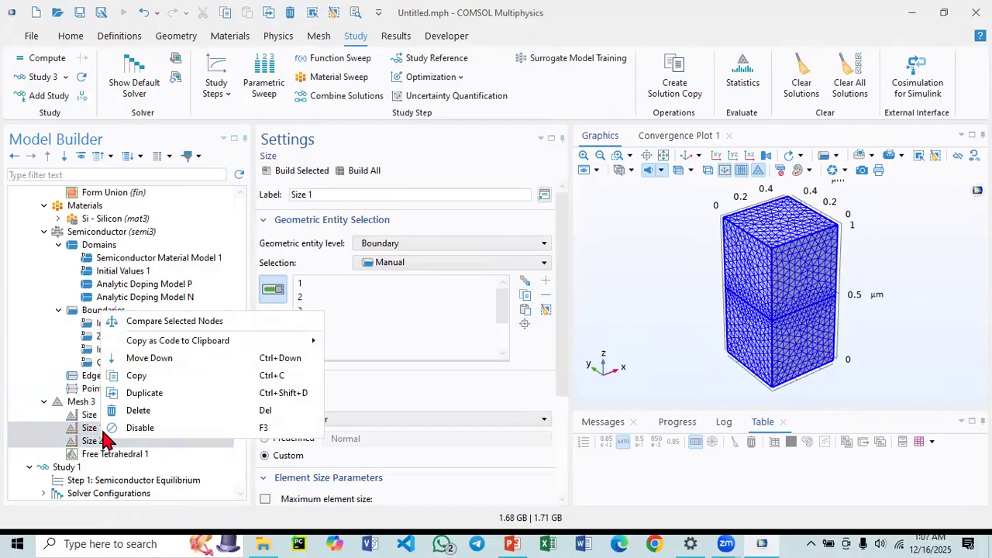
pyautogui.click(160, 427)
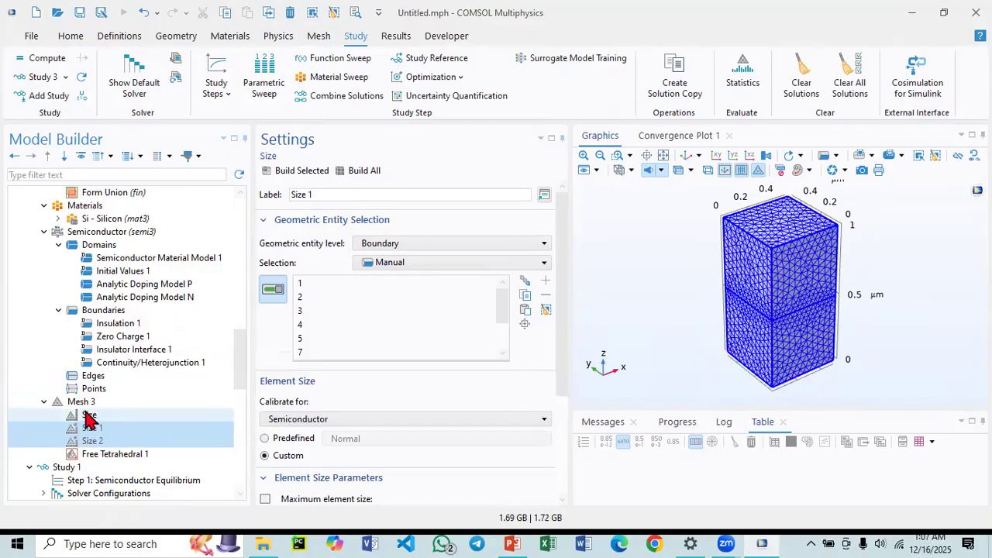
# Delete the Free Tetrahedral 1 operation from Mesh 3.
pyautogui.click(106, 457)
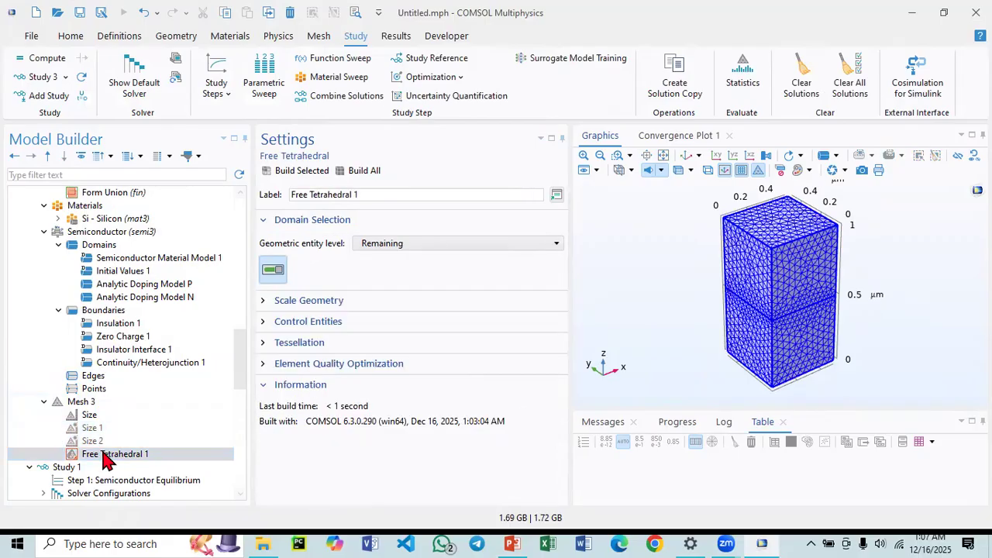
pyautogui.rightClick(106, 457)
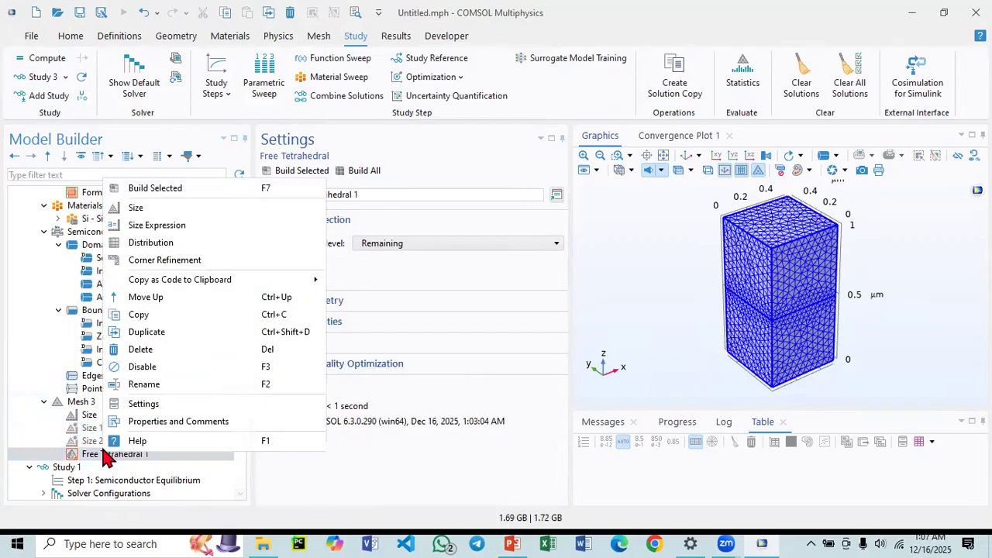
pyautogui.click(146, 349)
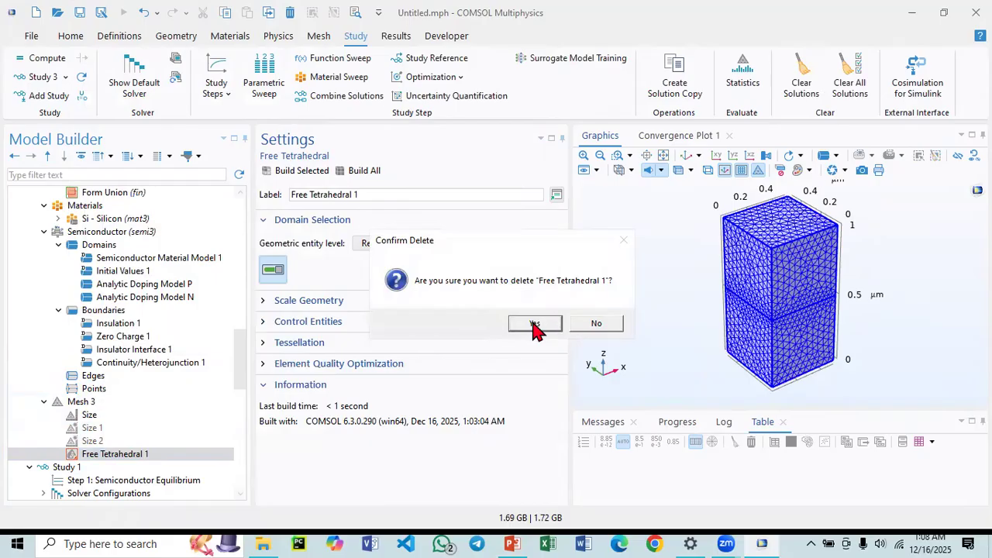
pyautogui.click(535, 323)
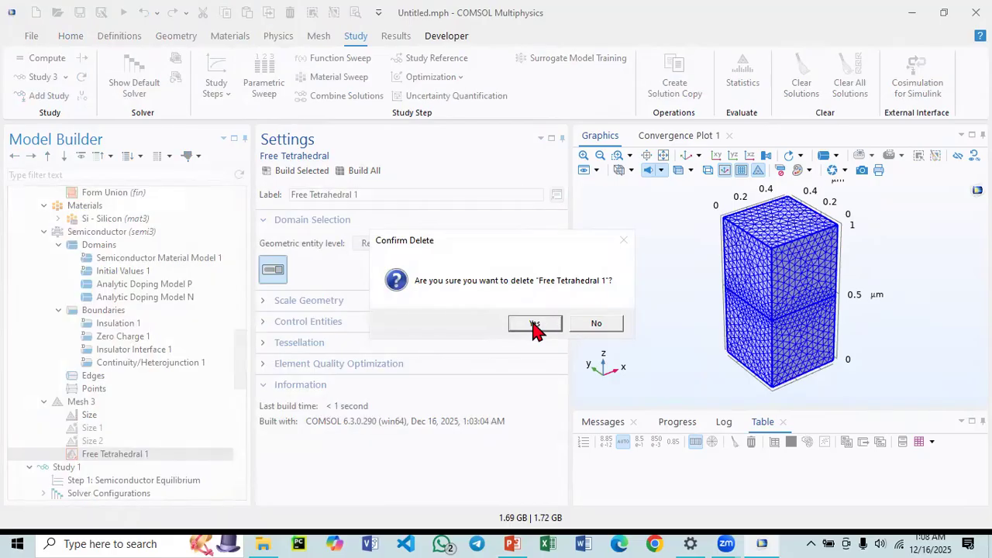
pyautogui.click(535, 324)
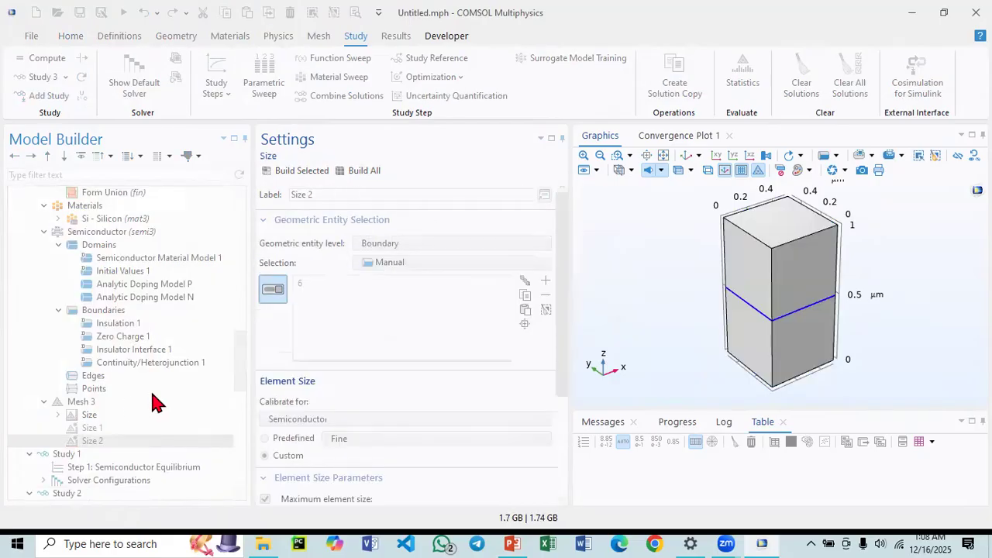
# Add a Swept mesh operation to Mesh 3 and build the mesh.
pyautogui.click(86, 404)
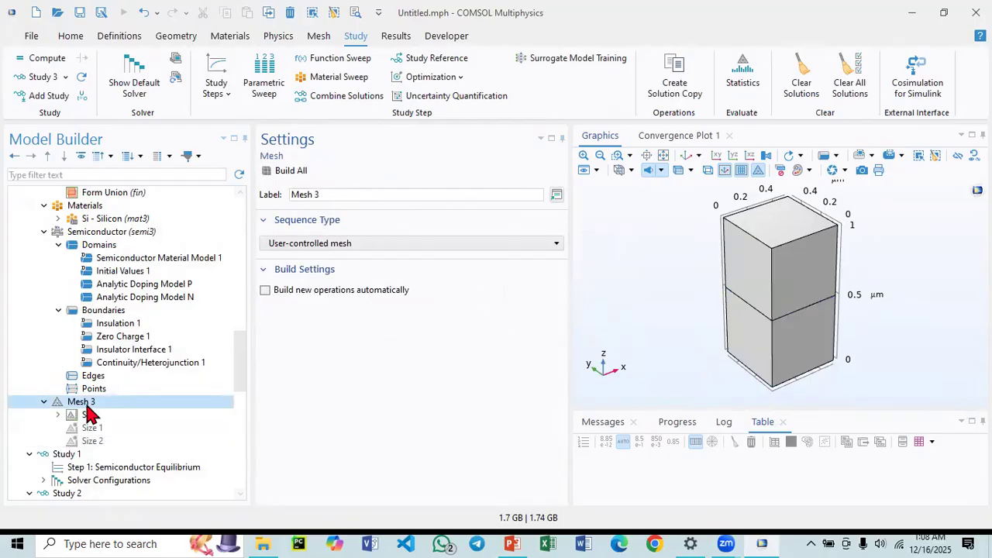
pyautogui.rightClick(90, 411)
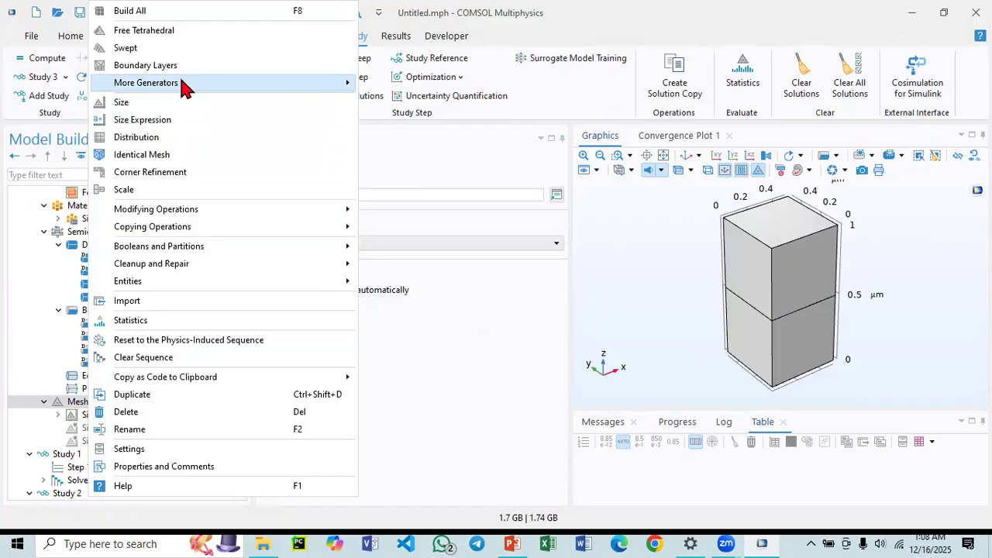
pyautogui.click(147, 53)
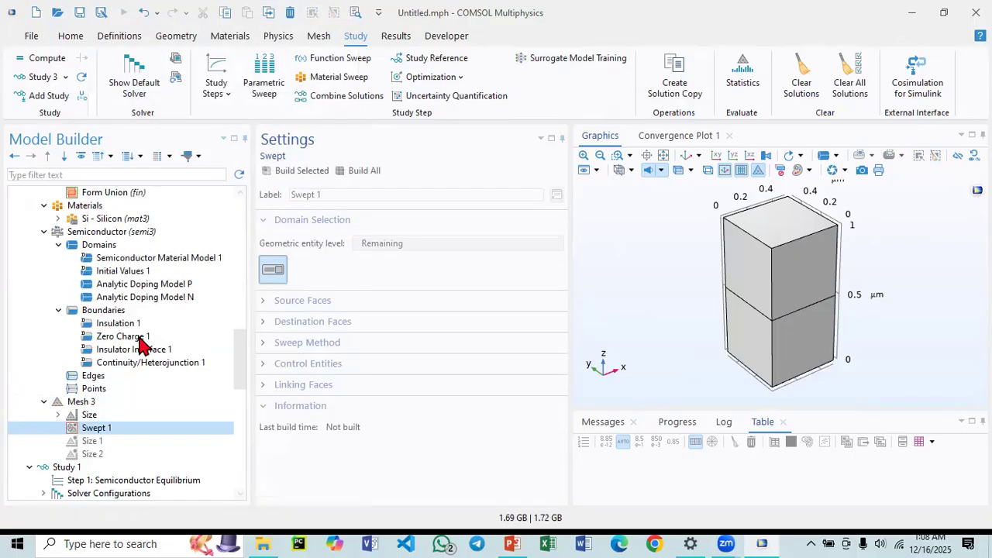
pyautogui.click(299, 171)
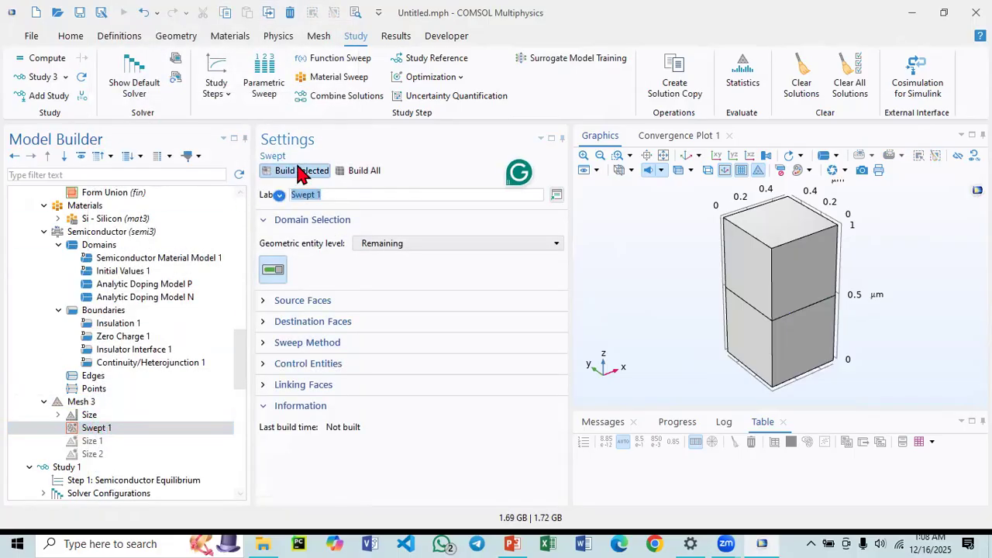
pyautogui.click(369, 171)
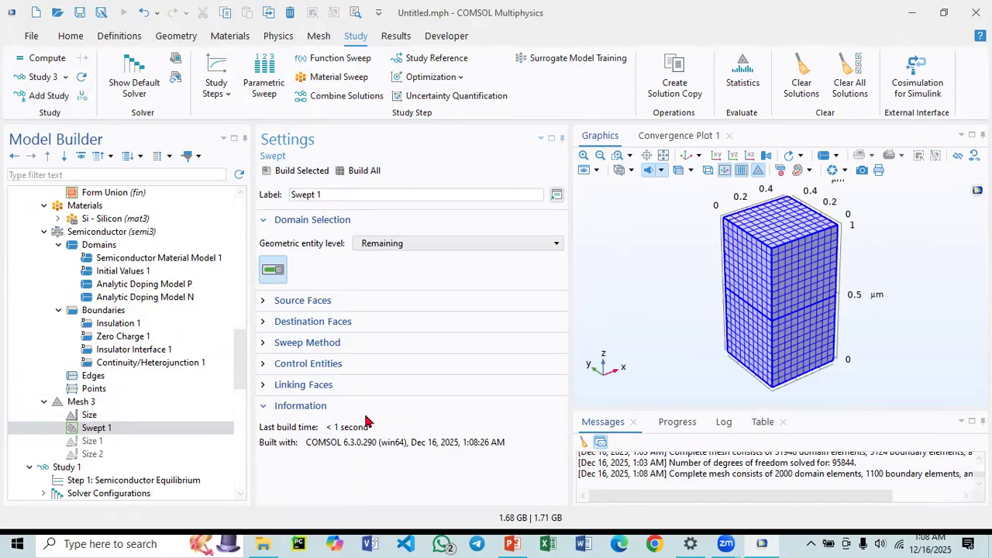
# Set the Mesh 3 Size node to the predefined Coarser element size and rebuild the mesh.
pyautogui.click(77, 415)
pyautogui.click(264, 277)
pyautogui.click(344, 278)
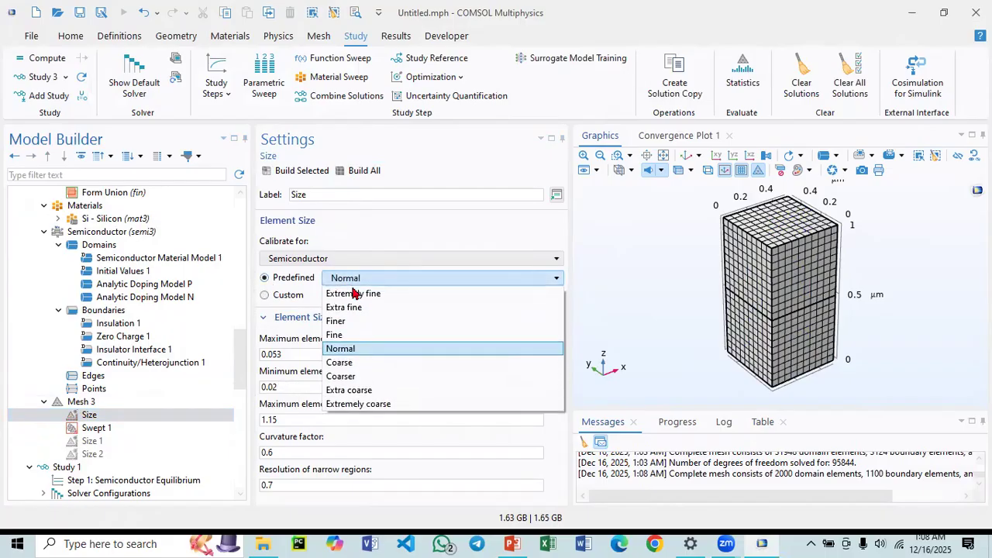
pyautogui.click(345, 377)
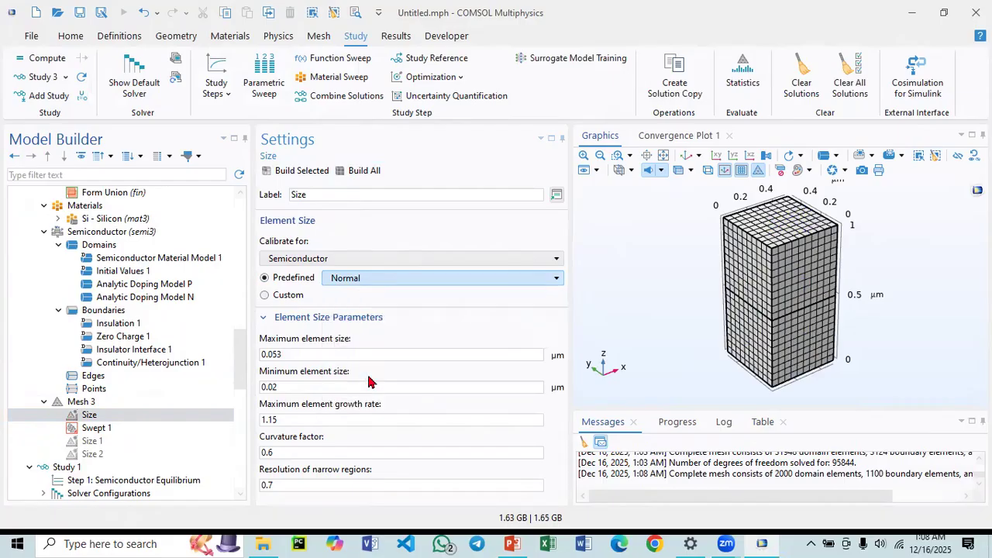
pyautogui.click(355, 171)
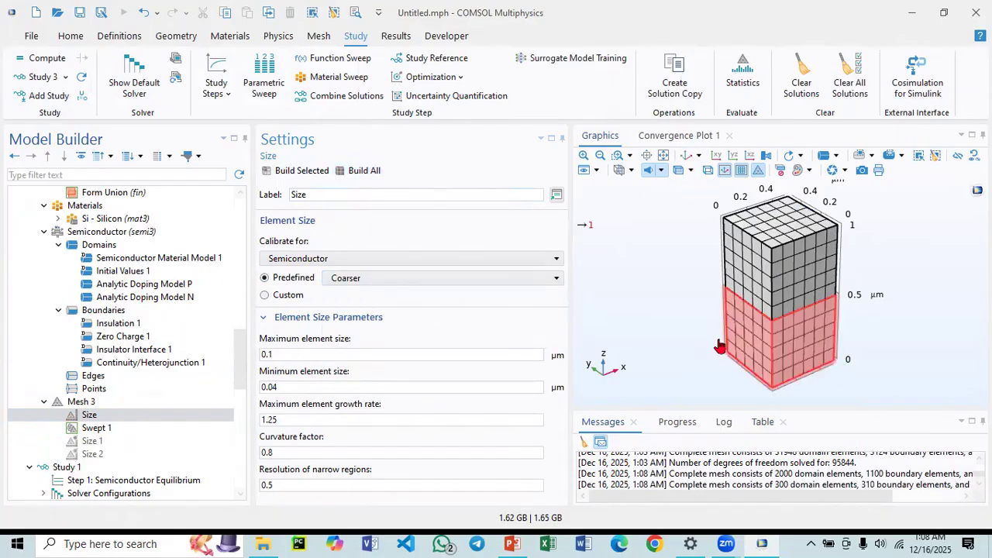
pyautogui.scroll(-5, 144, 376)
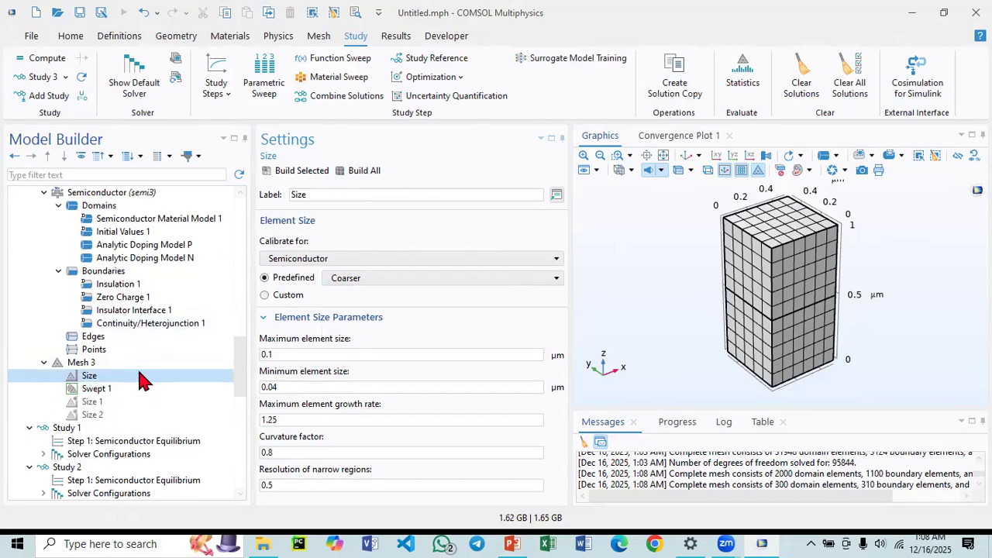
# Compute Study 3 to solve the 3D block's semiconductor equilibrium.
pyautogui.click(66, 348)
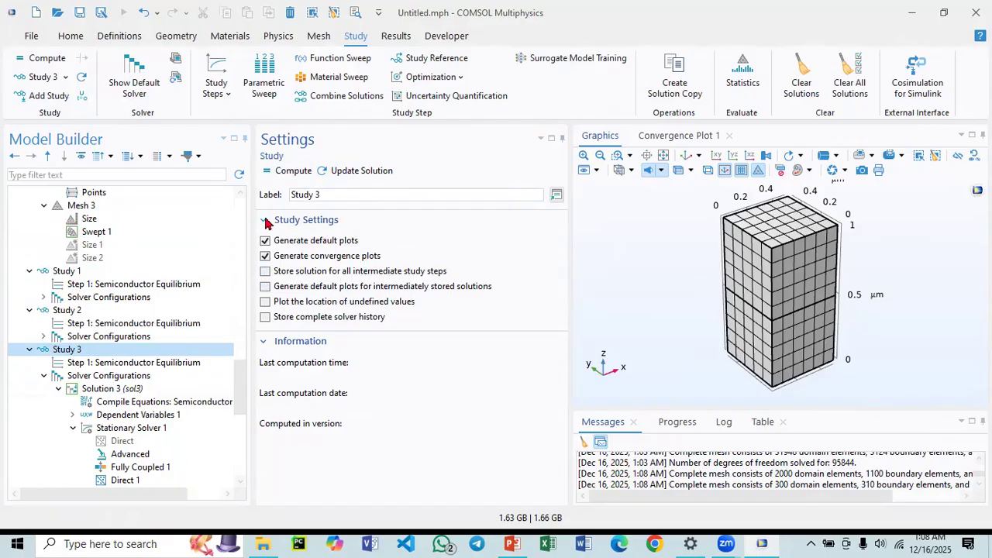
pyautogui.click(287, 170)
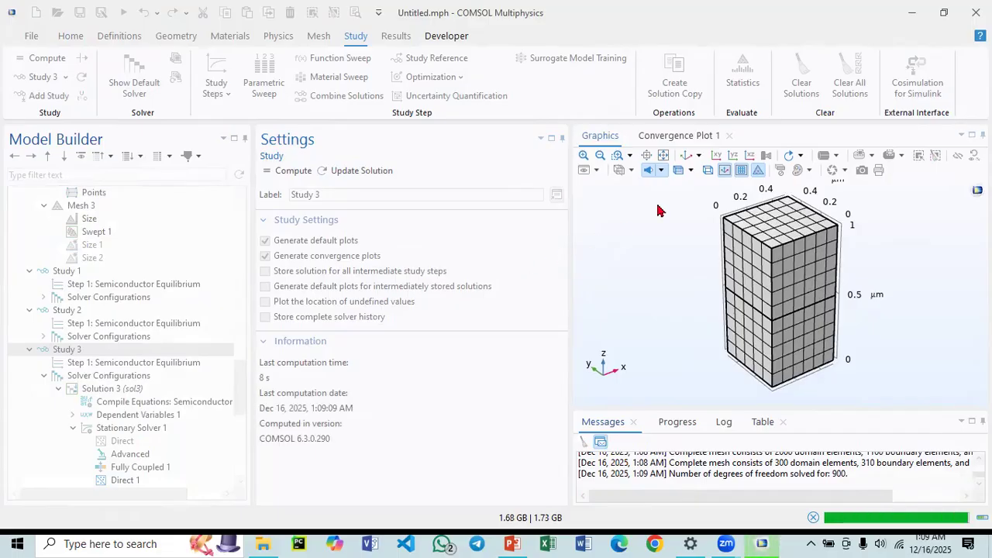
pyautogui.click(660, 138)
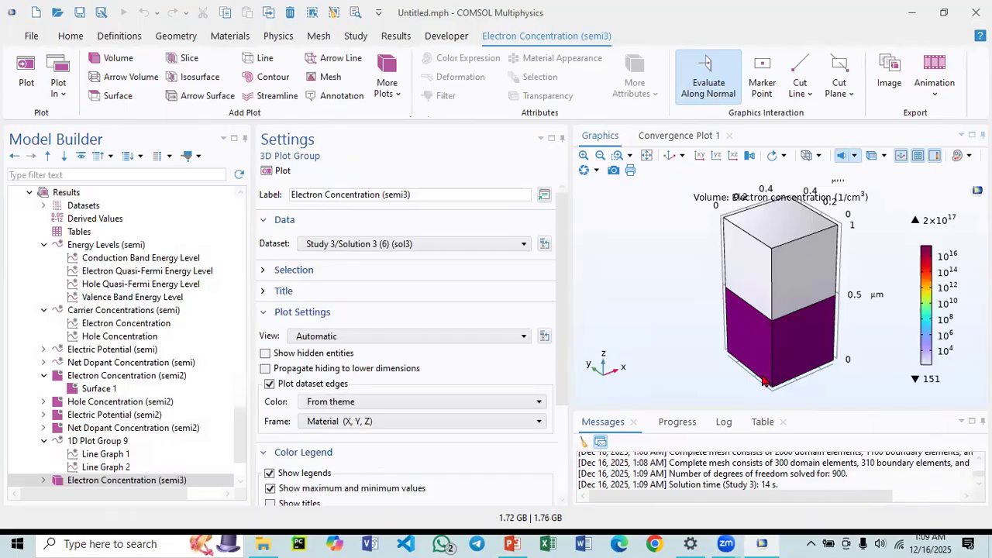
# Inspect the 3D electron concentration, hole concentration and electric potential plots, rotating the view and making it transparent.
pyautogui.click(112, 416)
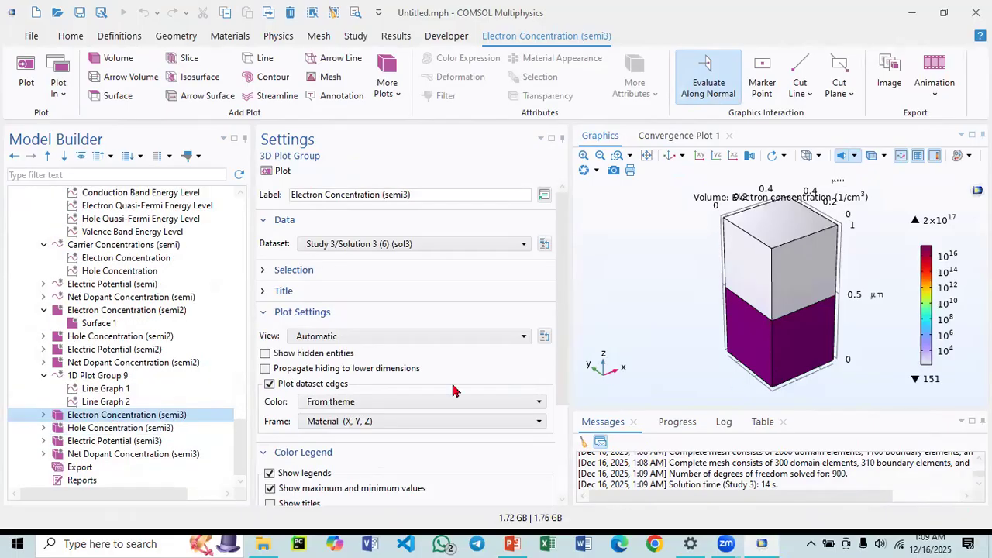
pyautogui.click(669, 156)
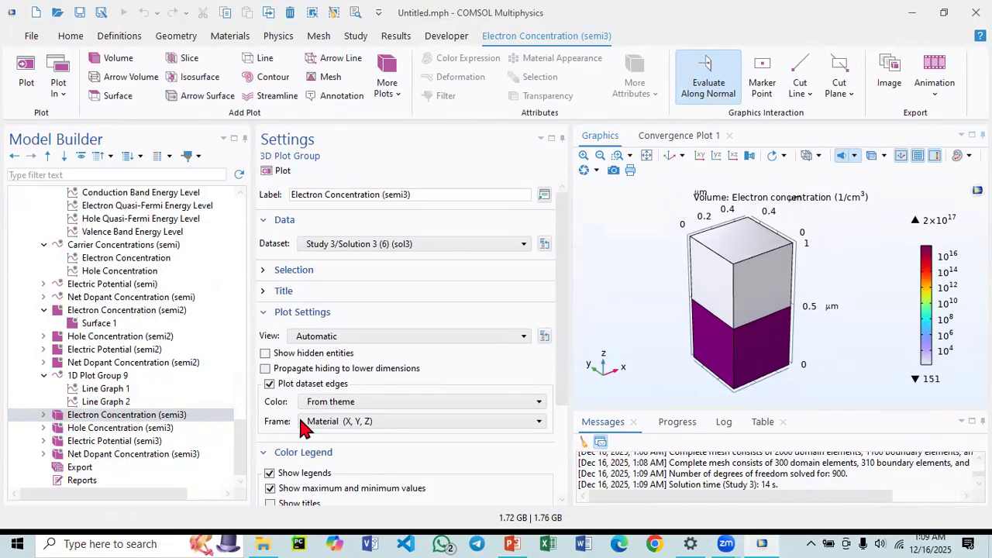
pyautogui.click(130, 428)
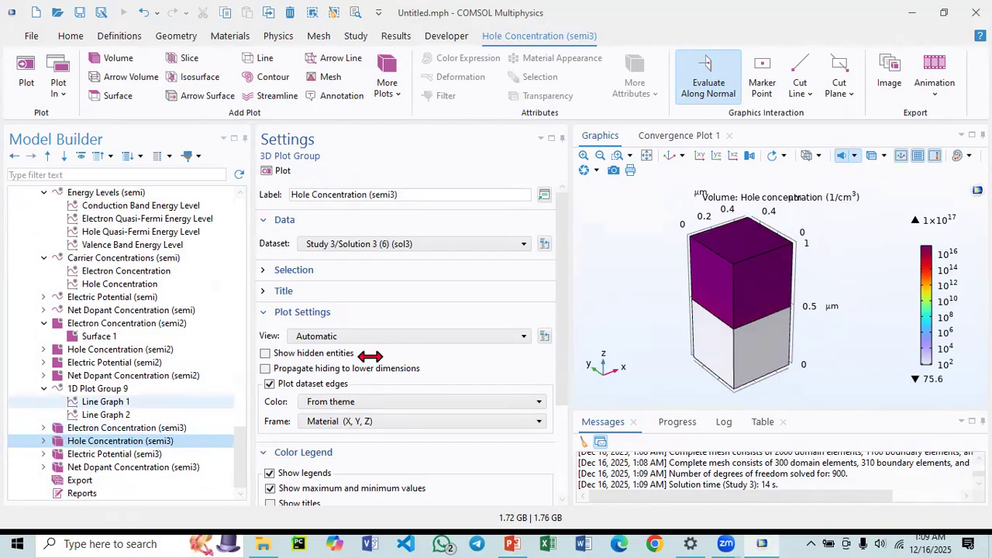
pyautogui.moveTo(662, 268); pyautogui.dragTo(663, 232)
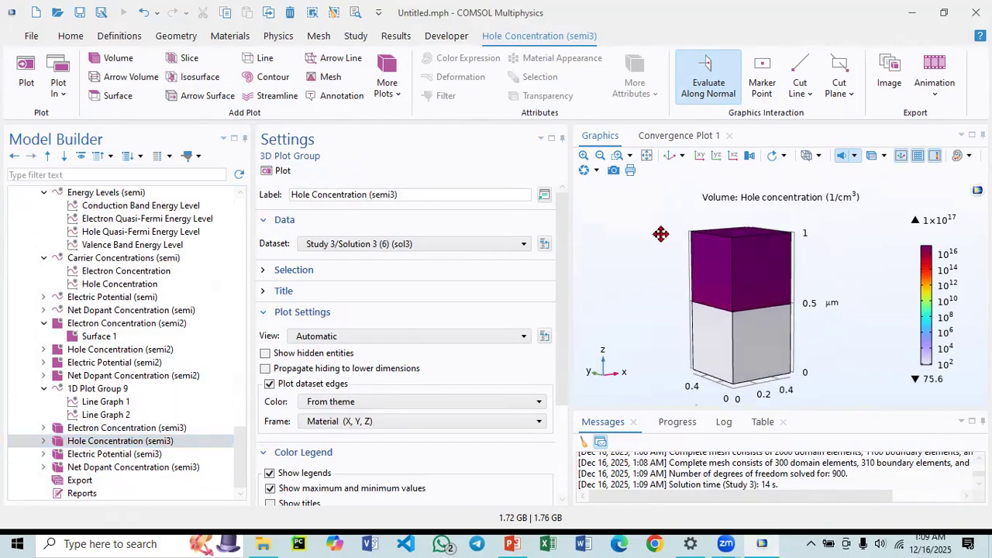
pyautogui.click(646, 155)
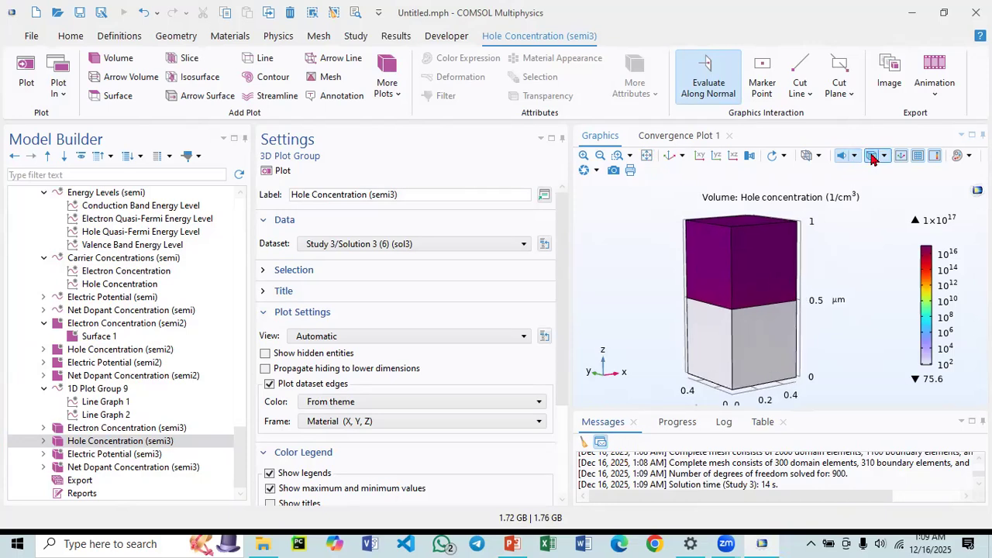
pyautogui.click(871, 156)
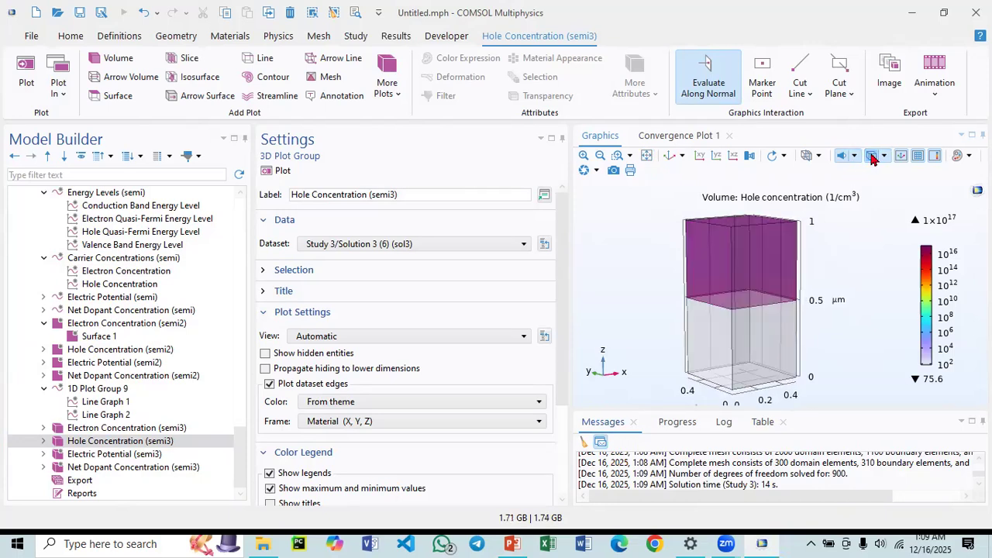
pyautogui.click(140, 454)
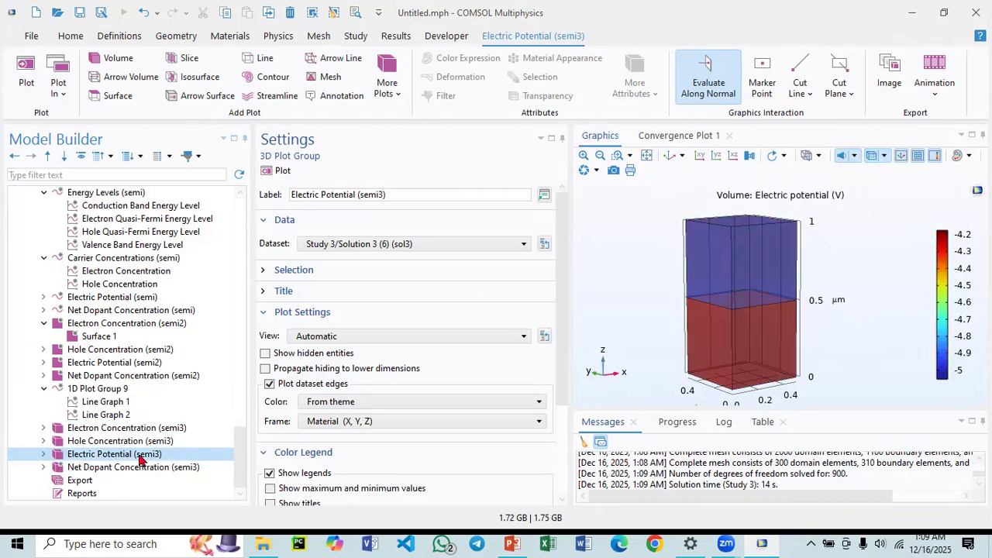
pyautogui.scroll(4, 153, 418)
pyautogui.scroll(9, 153, 419)
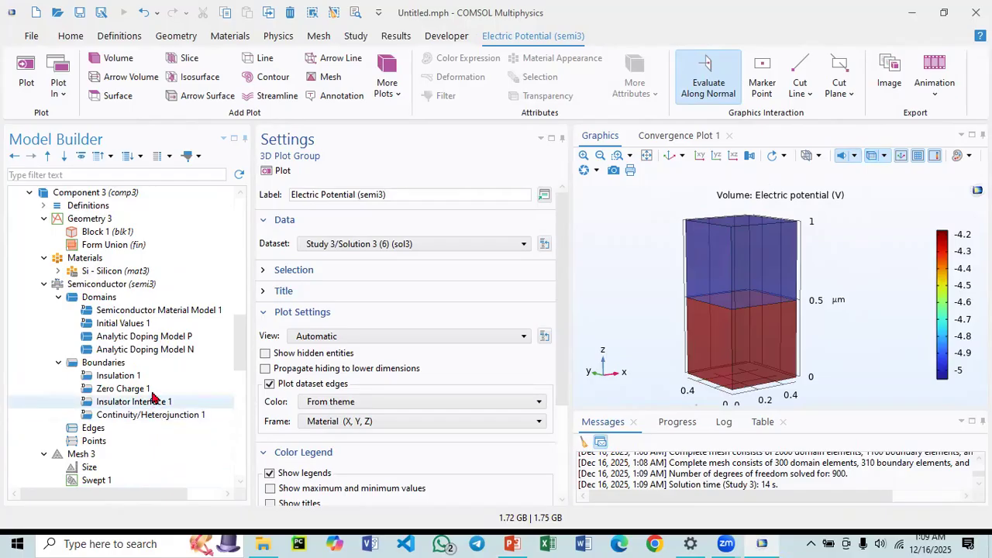
# Review the acceptor and donor doping settings of Analytic Doping Model P and Analytic Doping Model N.
pyautogui.click(161, 338)
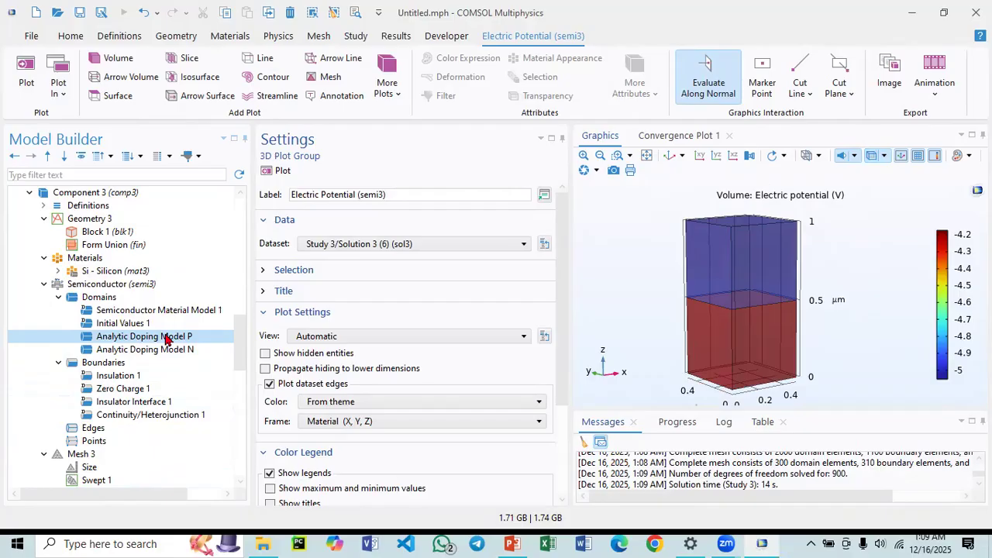
pyautogui.click(138, 350)
pyautogui.click(144, 338)
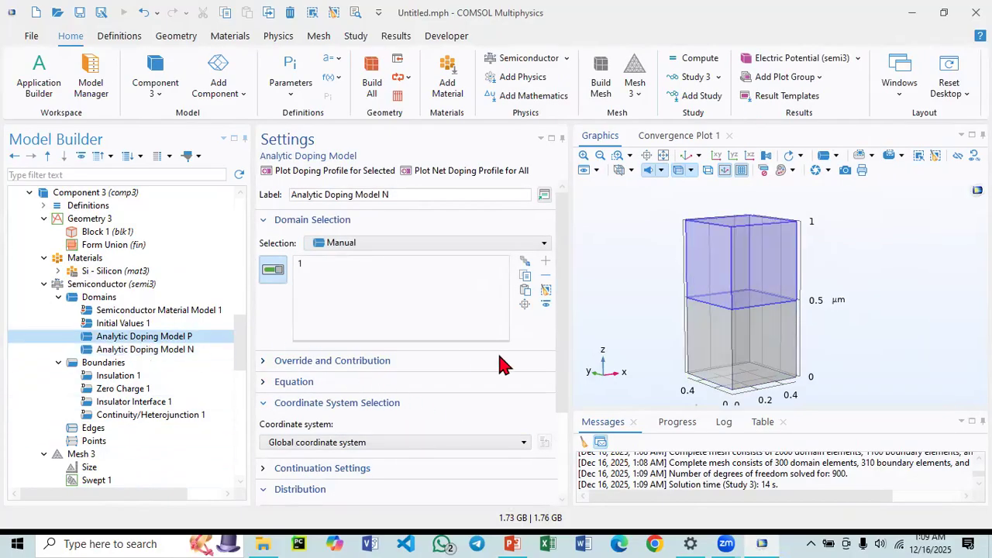
pyautogui.scroll(-3, 560, 336)
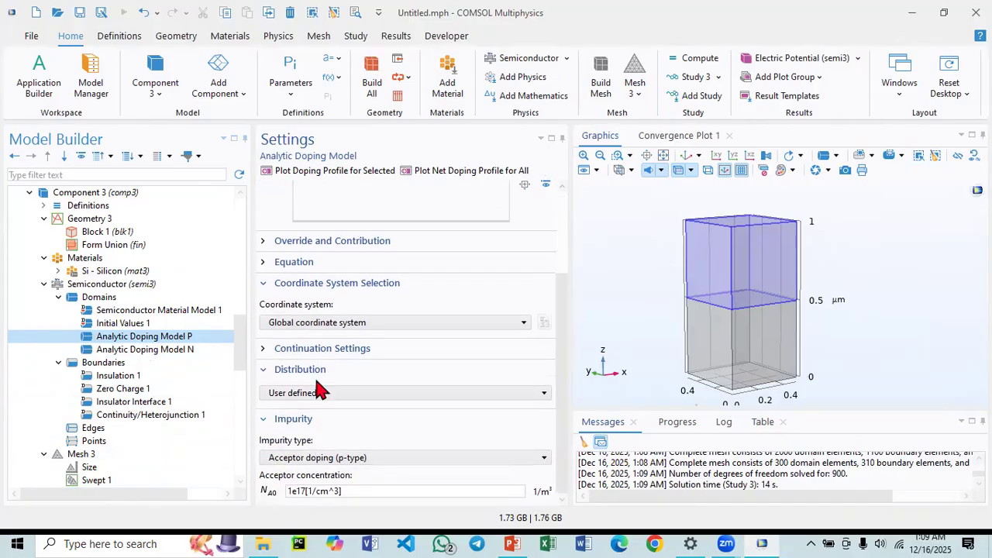
pyautogui.click(166, 349)
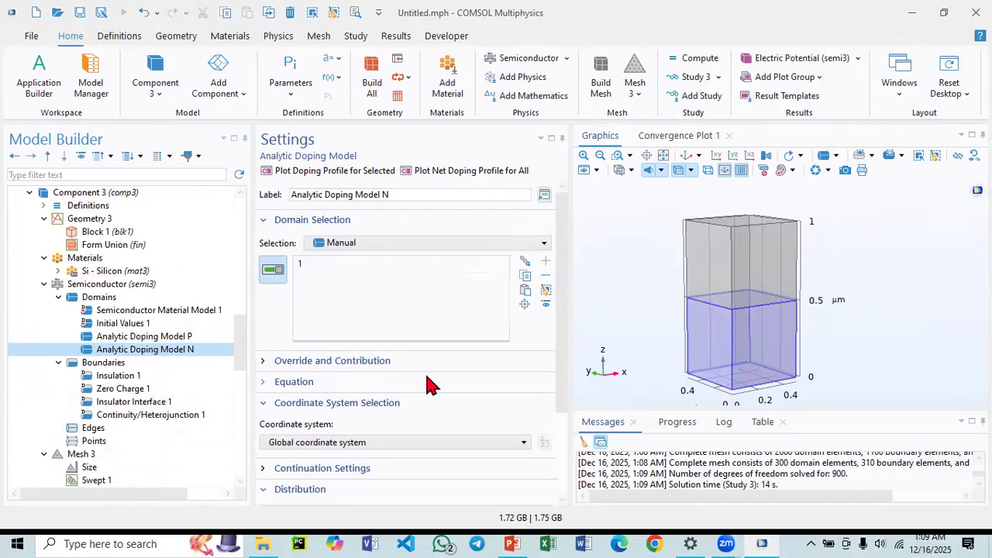
pyautogui.scroll(-3, 431, 385)
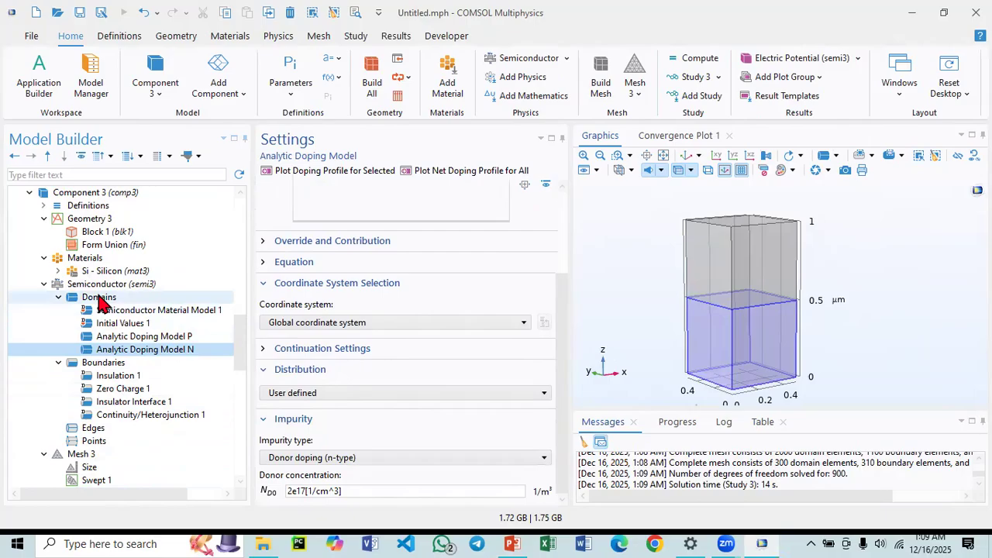
pyautogui.scroll(2, 103, 319)
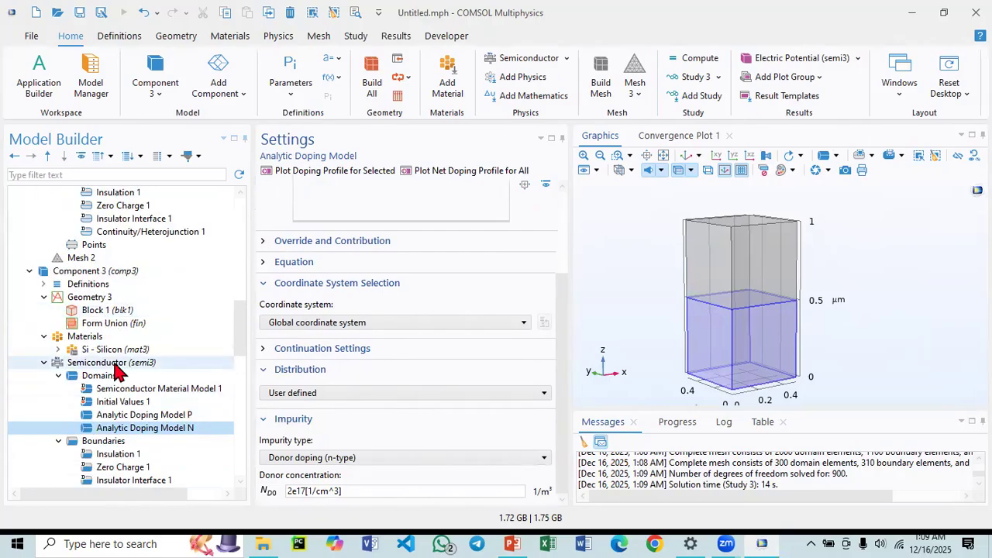
# Review the Si - Silicon material and the Study 3 Semiconductor Equilibrium step settings.
pyautogui.click(114, 350)
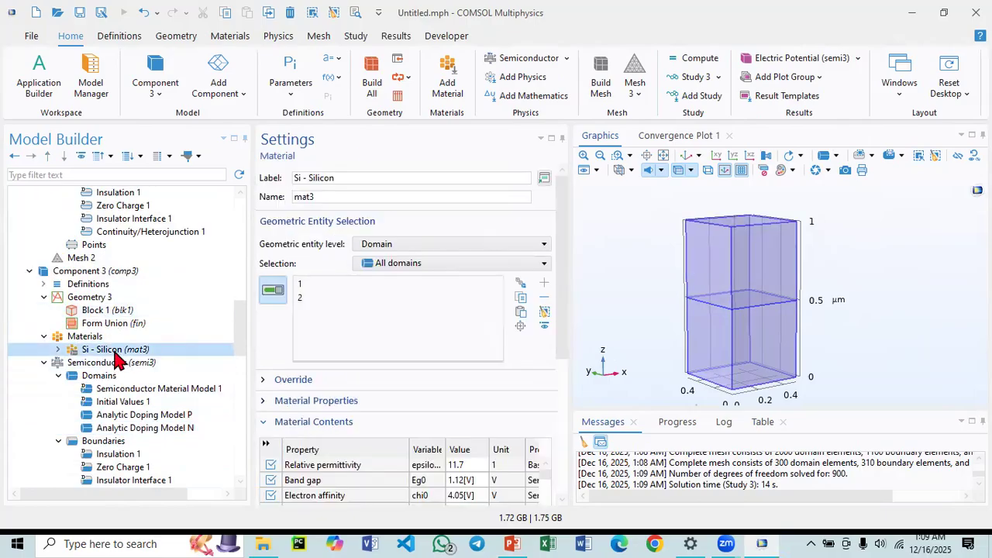
pyautogui.scroll(-4, 116, 358)
pyautogui.scroll(-12, 117, 358)
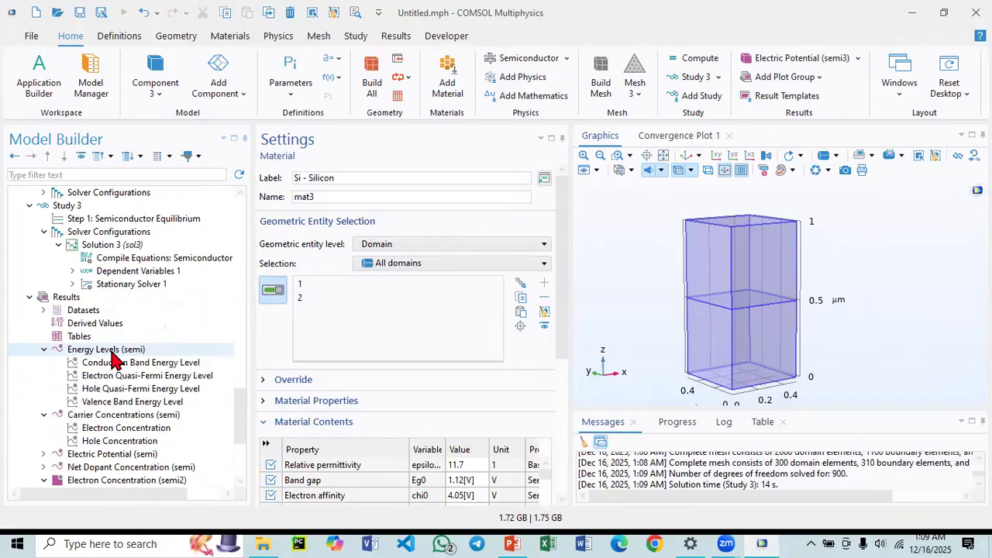
pyautogui.scroll(7, 106, 363)
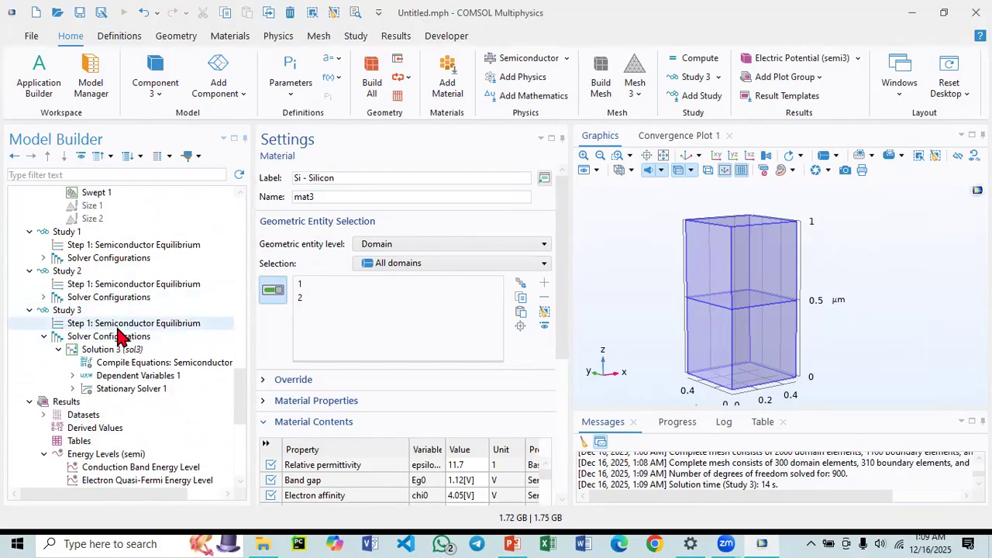
pyautogui.click(96, 324)
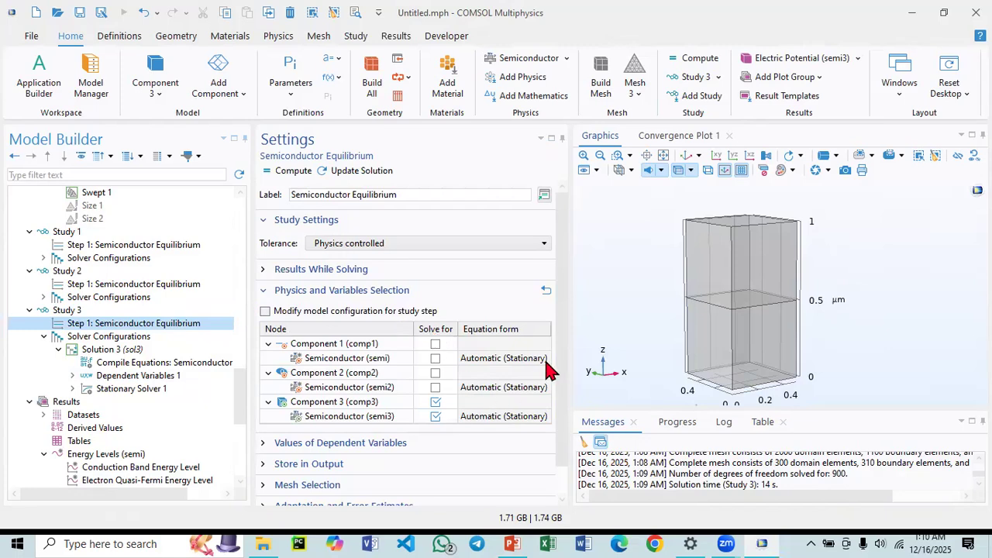
pyautogui.scroll(-2, 554, 404)
pyautogui.scroll(1, 554, 324)
pyautogui.scroll(-7, 88, 439)
# Review the Study 3 net dopant, electric potential, hole and electron concentration plots.
pyautogui.click(100, 455)
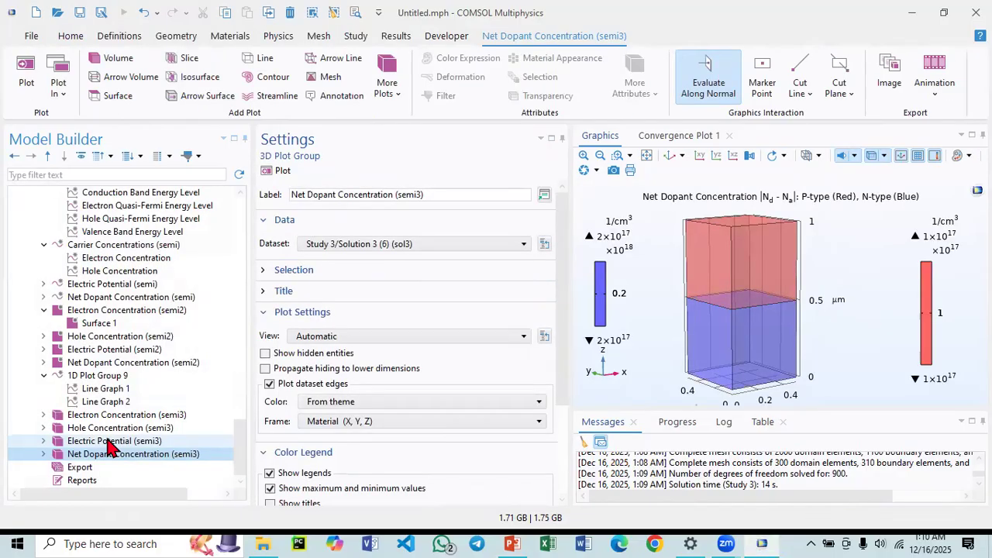
pyautogui.click(109, 441)
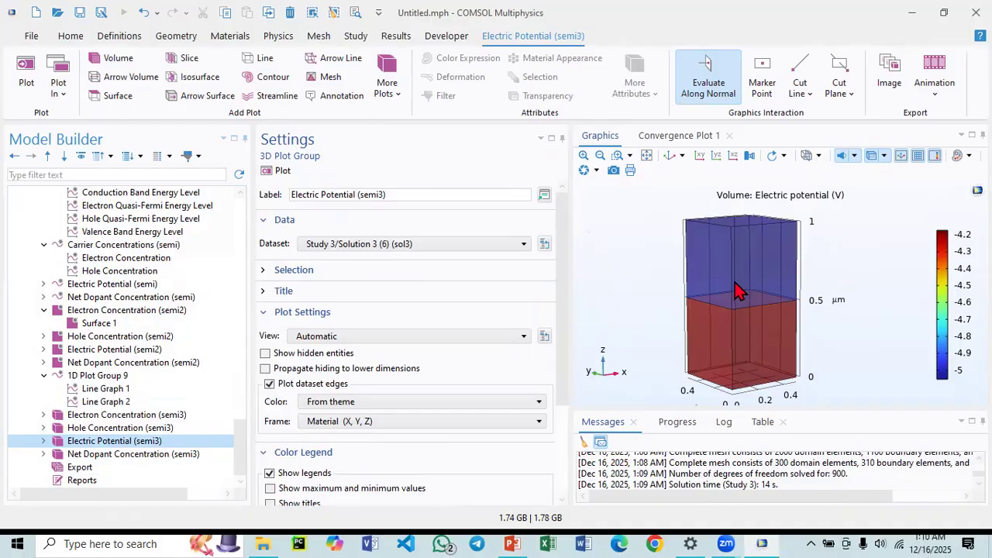
pyautogui.click(69, 426)
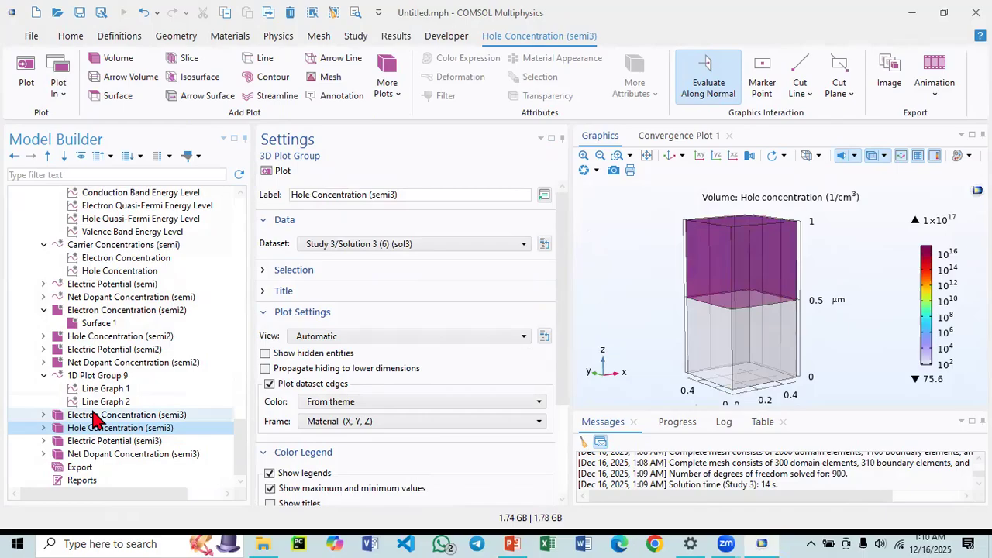
pyautogui.click(94, 417)
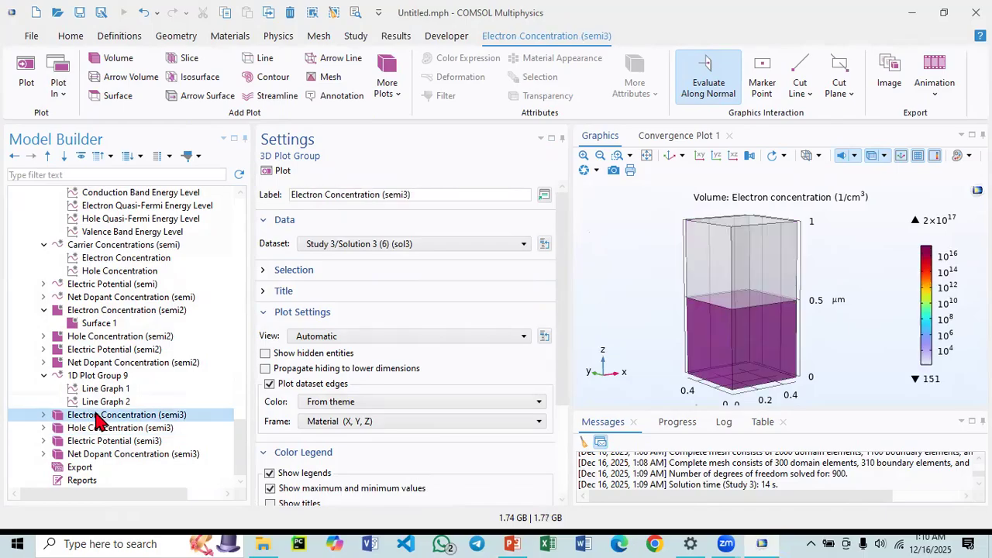
# Add a new 1D Plot Group under Results.
pyautogui.scroll(4, 91, 302)
pyautogui.click(93, 285)
pyautogui.rightClick(99, 288)
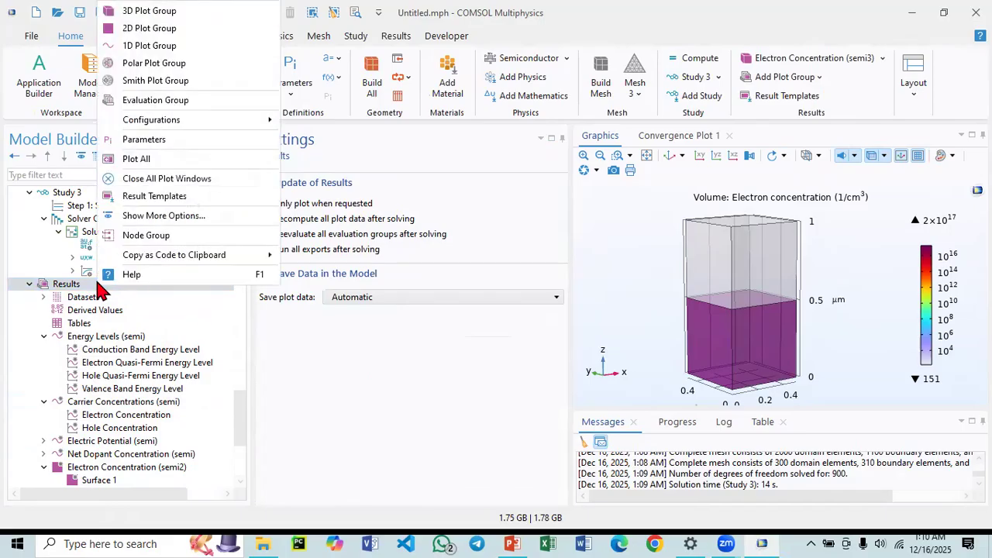
pyautogui.click(155, 45)
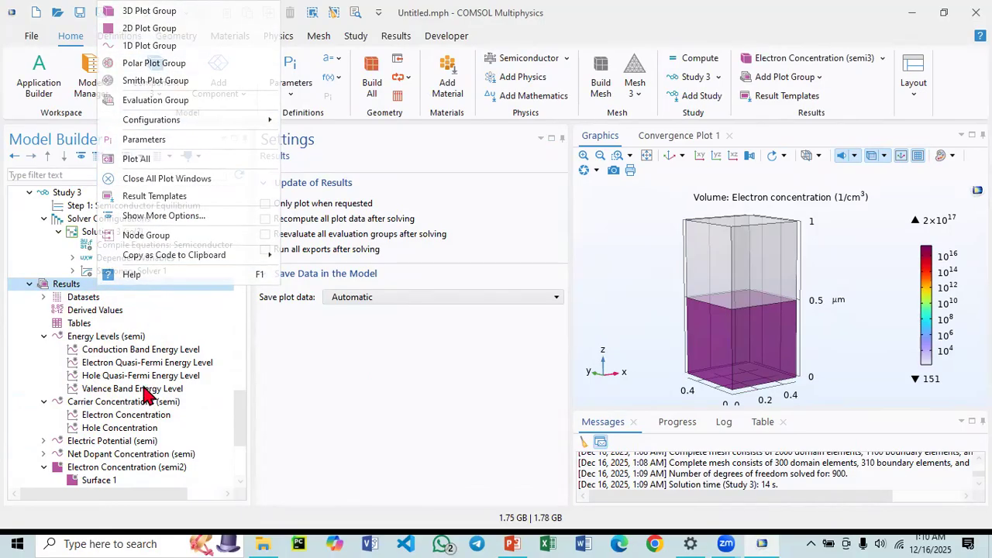
pyautogui.scroll(-2, 131, 408)
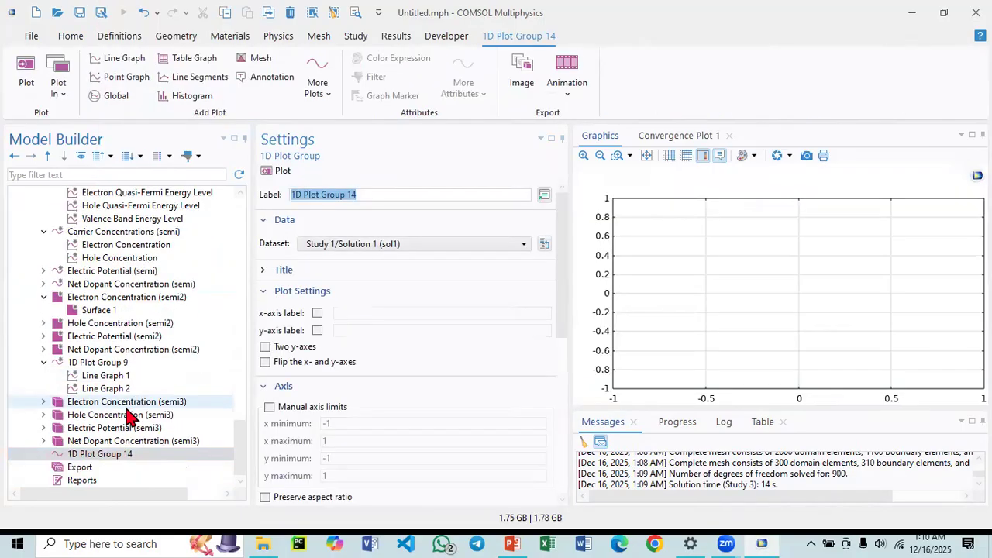
# Add a Line Graph to 1D Plot Group 14 and open its cut line definition.
pyautogui.rightClick(80, 456)
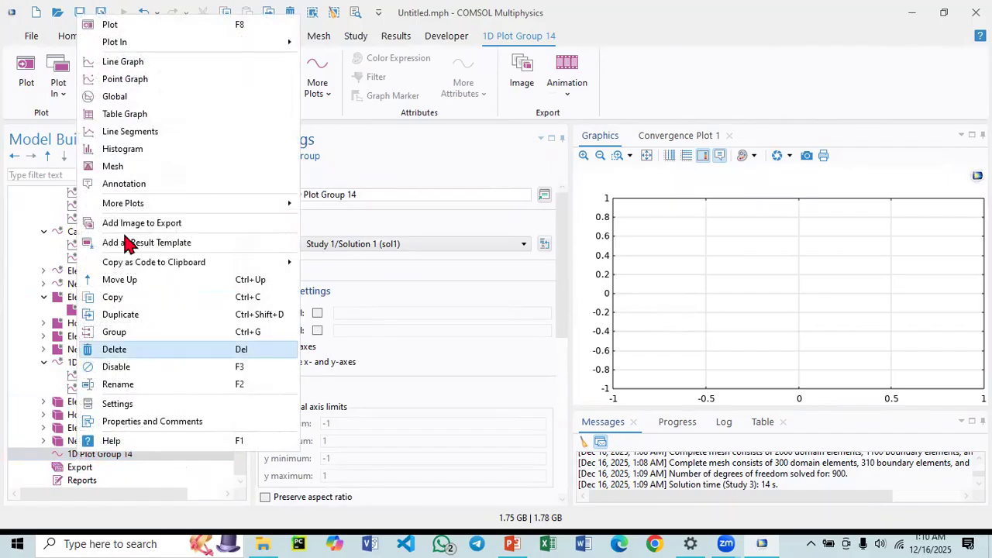
pyautogui.click(136, 77)
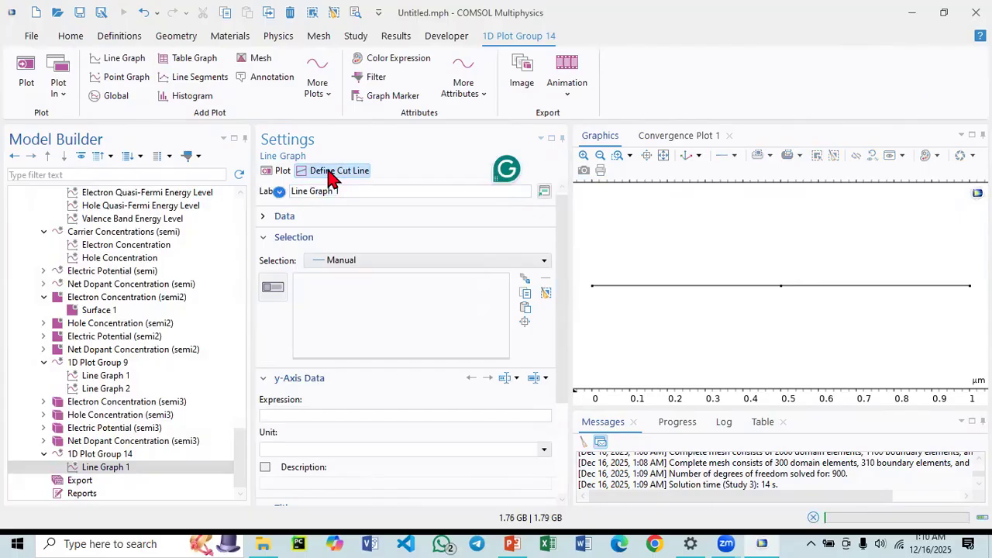
pyautogui.click(330, 172)
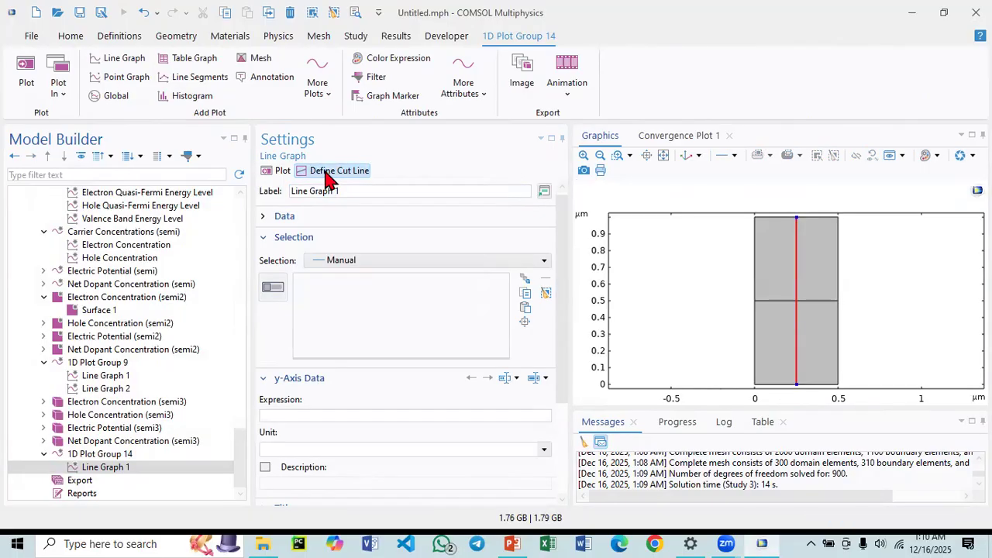
# Set 1D Plot Group 14's dataset to Study 3/Solution 3 (6) (sol3) and open Line Graph 1's cut line definition.
pyautogui.click(82, 457)
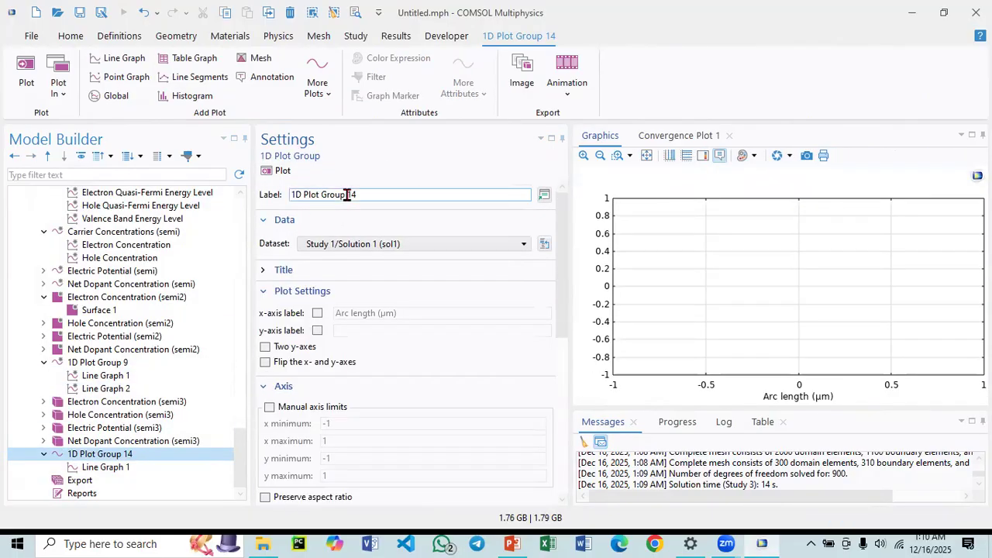
pyautogui.click(345, 247)
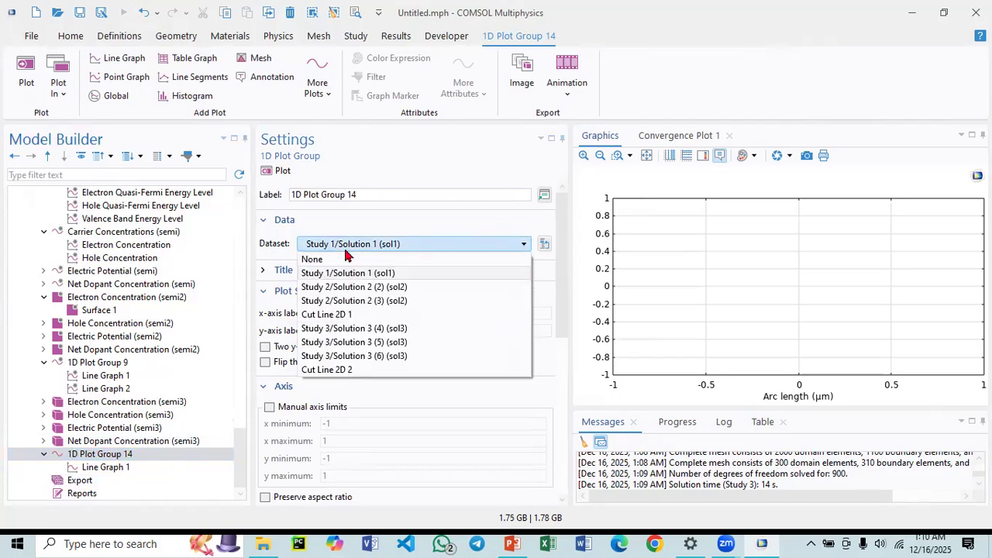
pyautogui.click(354, 359)
pyautogui.click(117, 468)
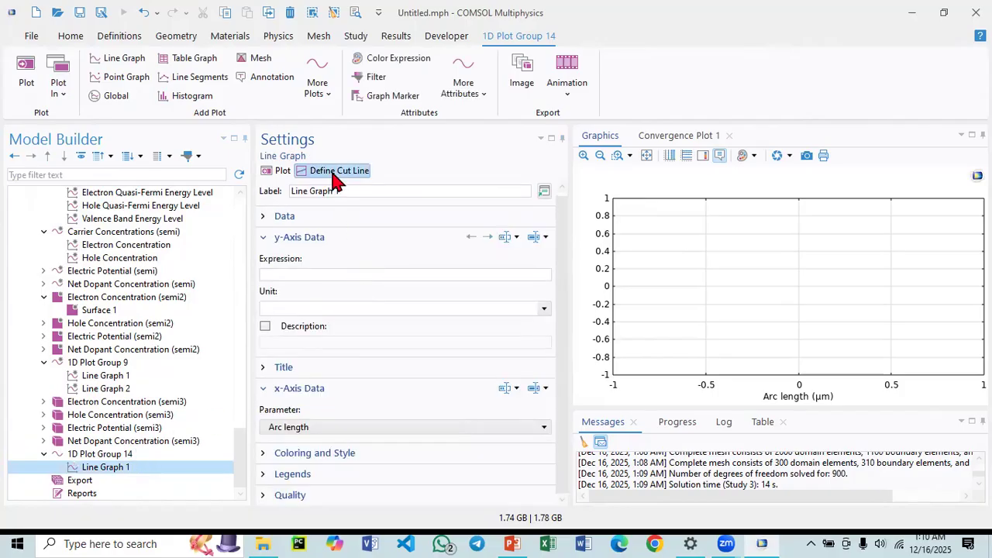
pyautogui.click(333, 172)
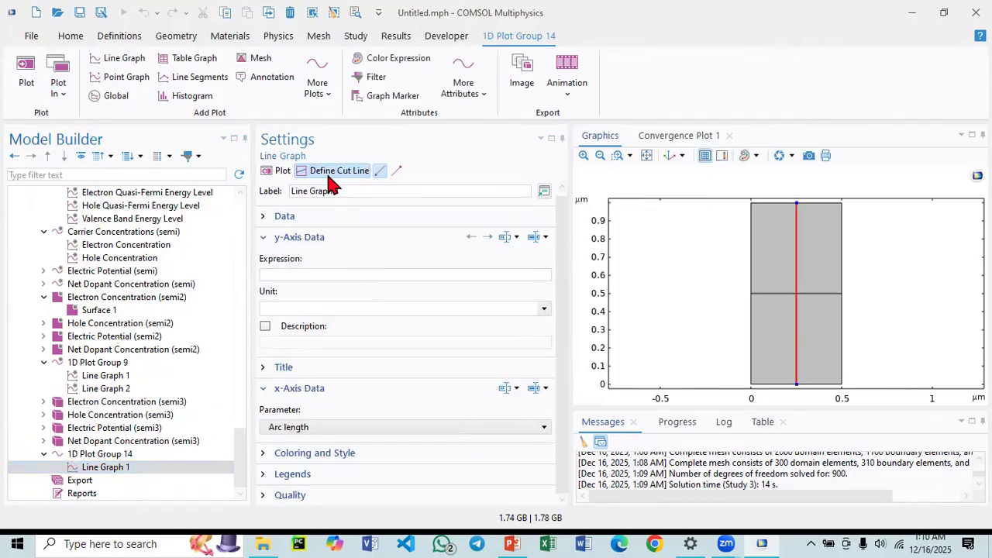
# Switch 1D Plot Group 14's dataset to Cut Line 2D 2.
pyautogui.click(96, 456)
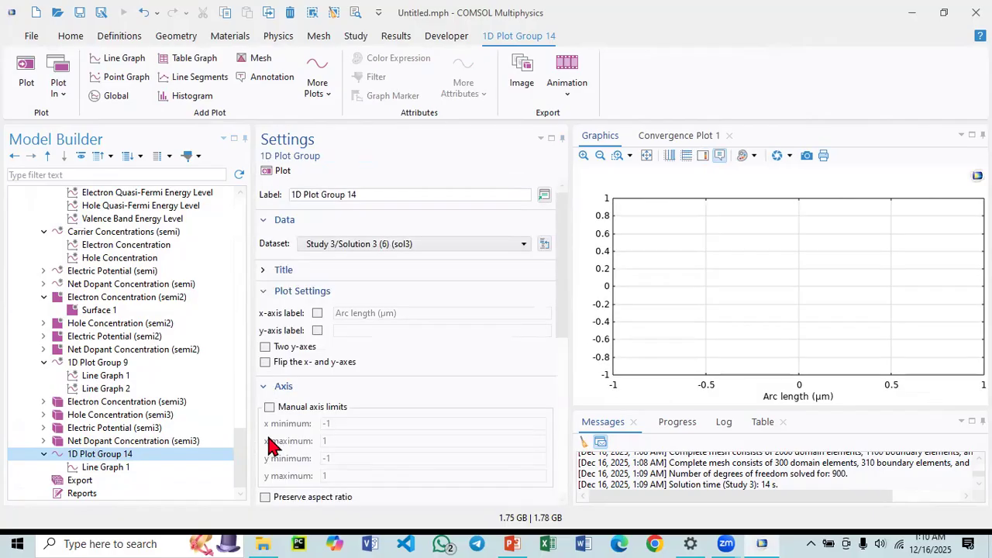
pyautogui.click(370, 245)
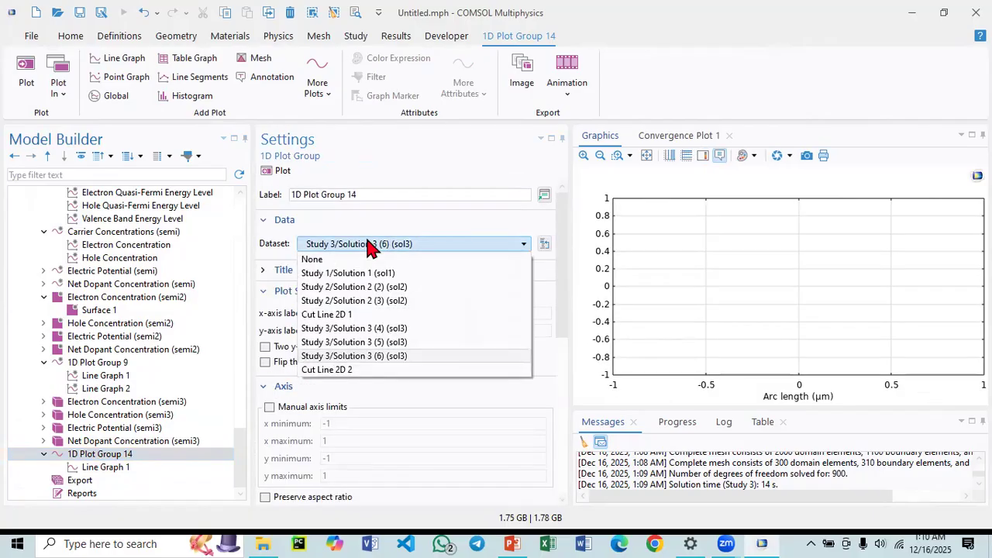
pyautogui.click(346, 372)
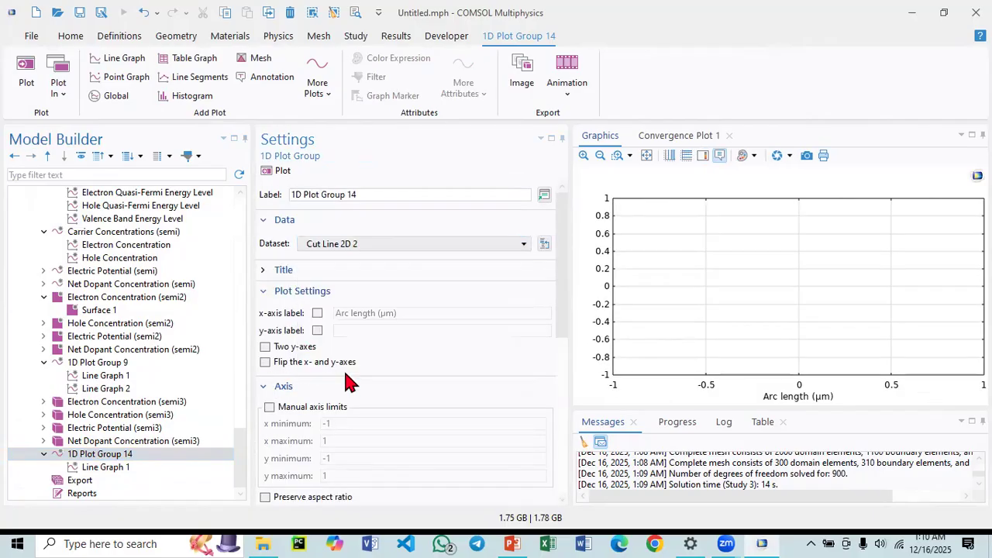
# Delete Line Graph 1 from 1D Plot Group 14.
pyautogui.click(86, 467)
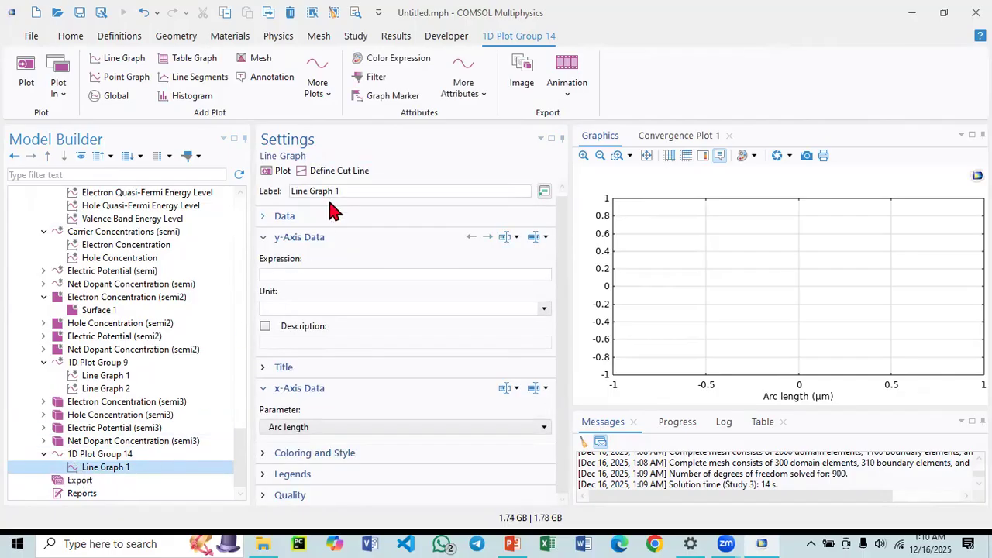
pyautogui.rightClick(110, 466)
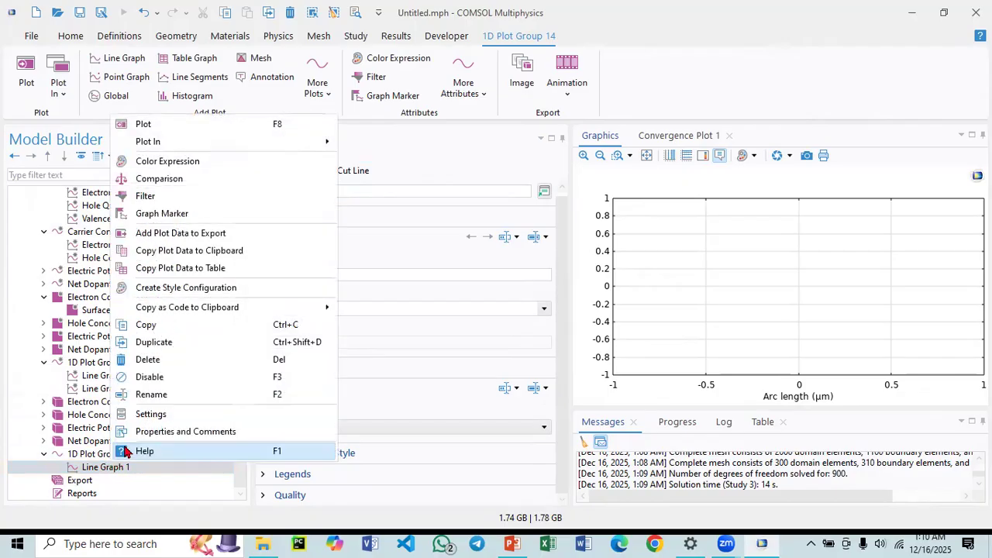
pyautogui.click(154, 360)
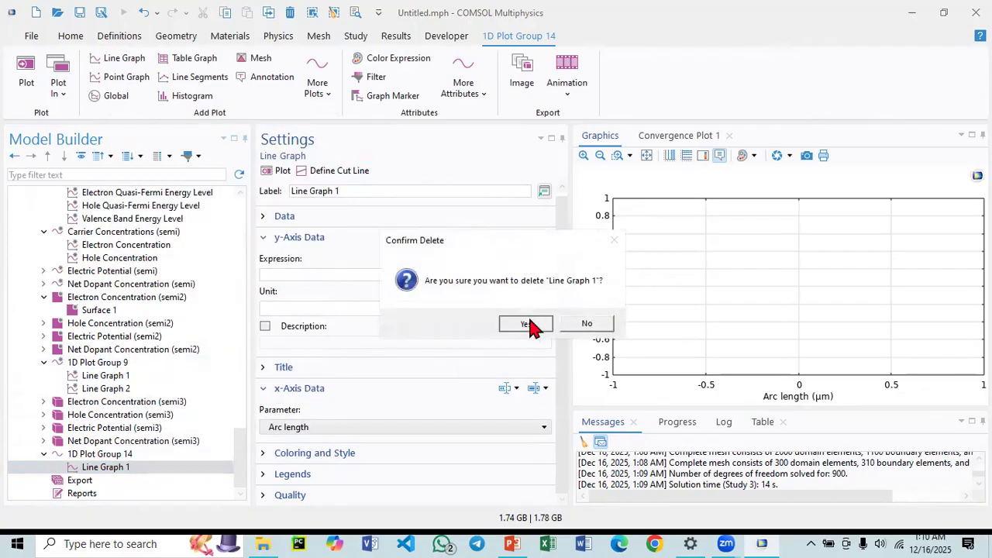
pyautogui.click(530, 324)
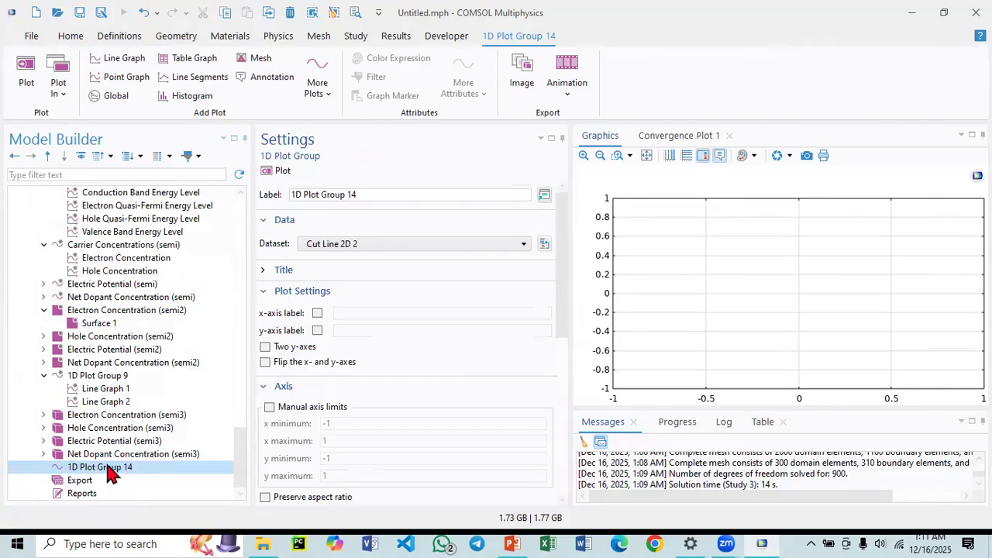
# Set 1D Plot Group 14's dataset back to Study 3/Solution 3 (6) (sol3) and add a new Line Graph to it.
pyautogui.click(344, 248)
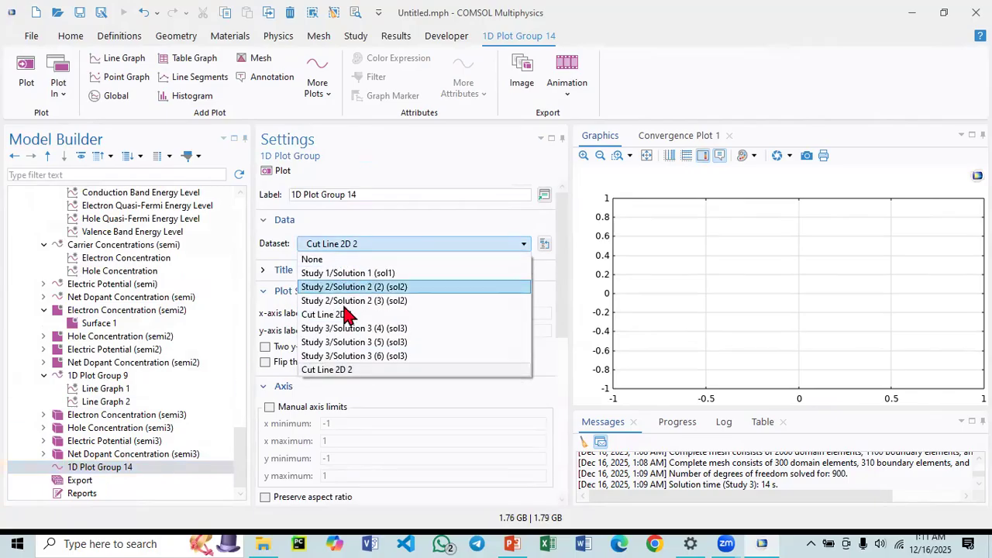
pyautogui.click(356, 360)
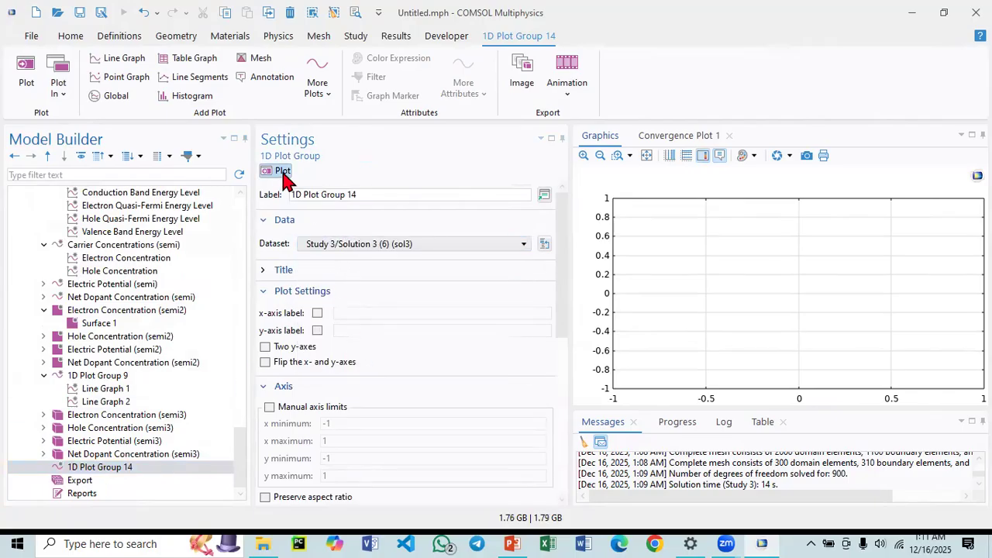
pyautogui.click(81, 472)
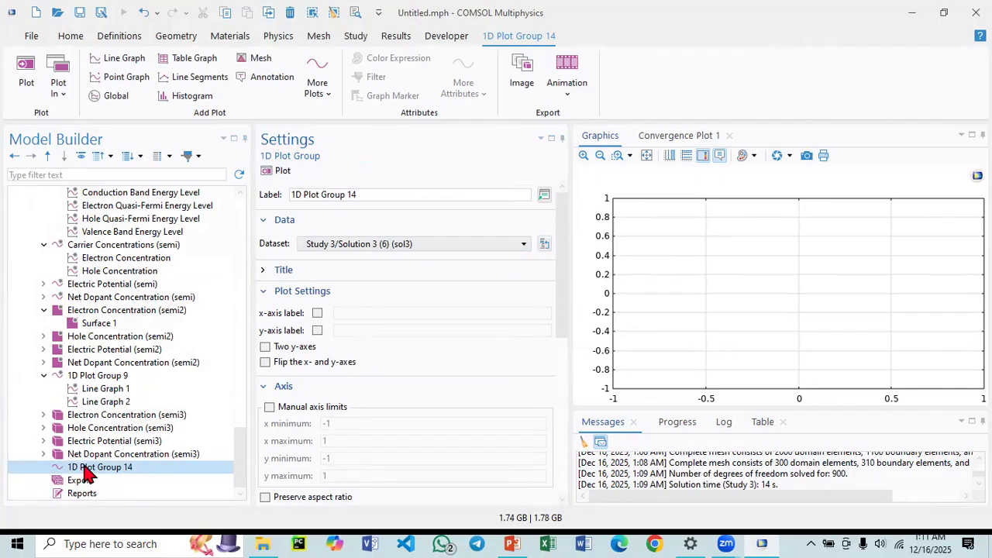
pyautogui.rightClick(81, 471)
pyautogui.click(135, 78)
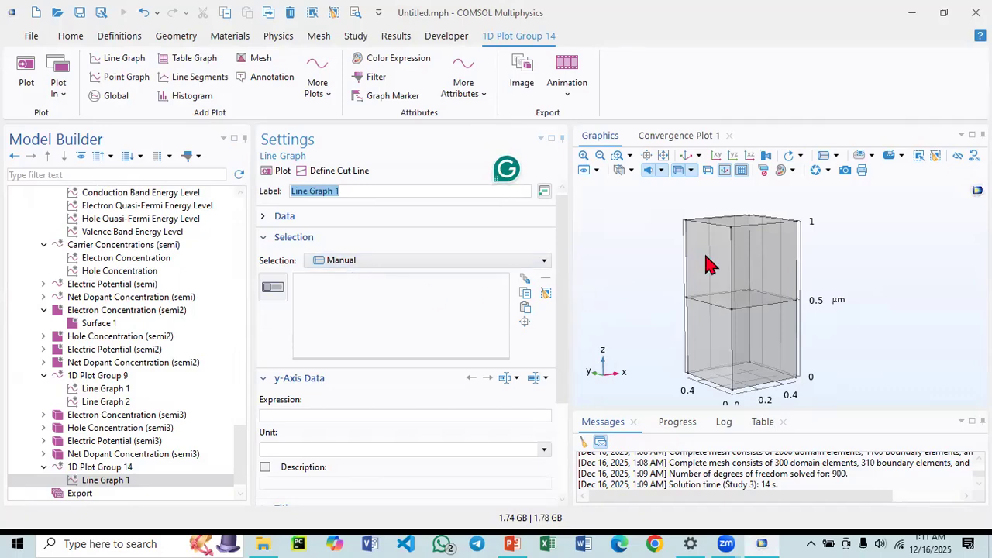
# Define the new line graph's cut line vertically through the 3D block.
pyautogui.click(314, 172)
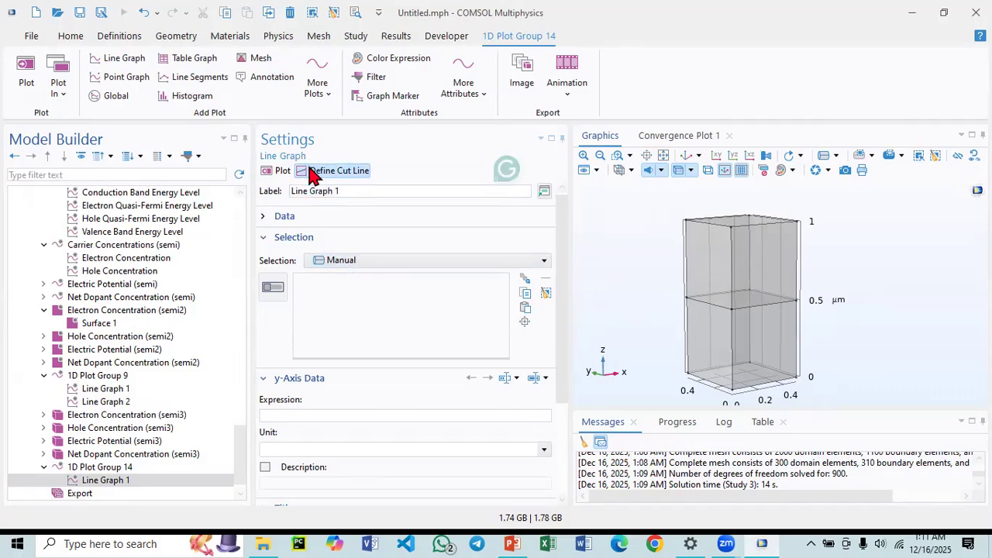
pyautogui.moveTo(664, 227)
pyautogui.mouseDown()
pyautogui.moveTo(659, 248)
pyautogui.moveTo(665, 221)
pyautogui.mouseUp()
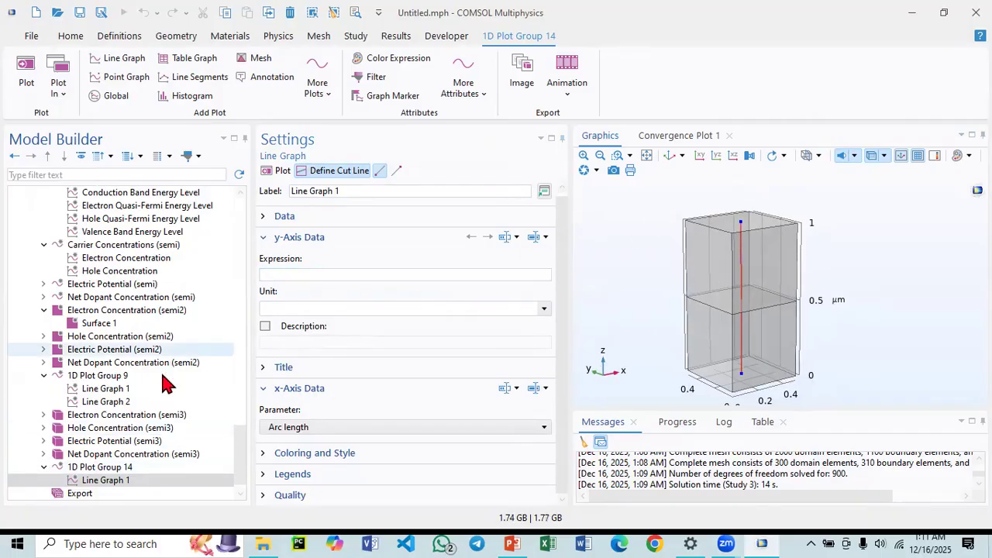
# Copy the semi2.N expression from Line Graph 1 in 1D Plot Group 9.
pyautogui.scroll(1, 167, 376)
pyautogui.click(138, 428)
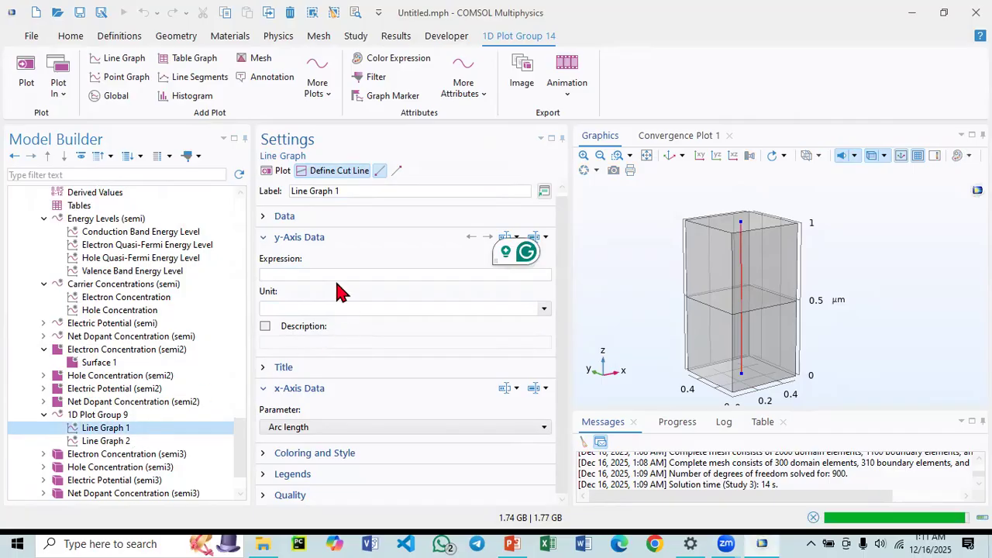
pyautogui.moveTo(313, 274); pyautogui.dragTo(247, 281)
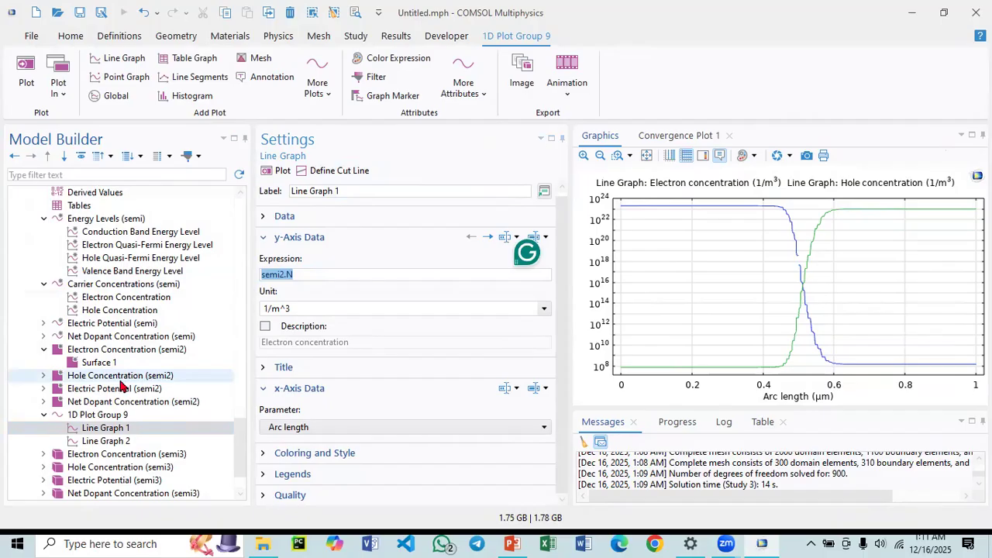
# Set the new line graph's y-axis expression to semi3.N and plot it.
pyautogui.scroll(-1, 111, 390)
pyautogui.click(92, 467)
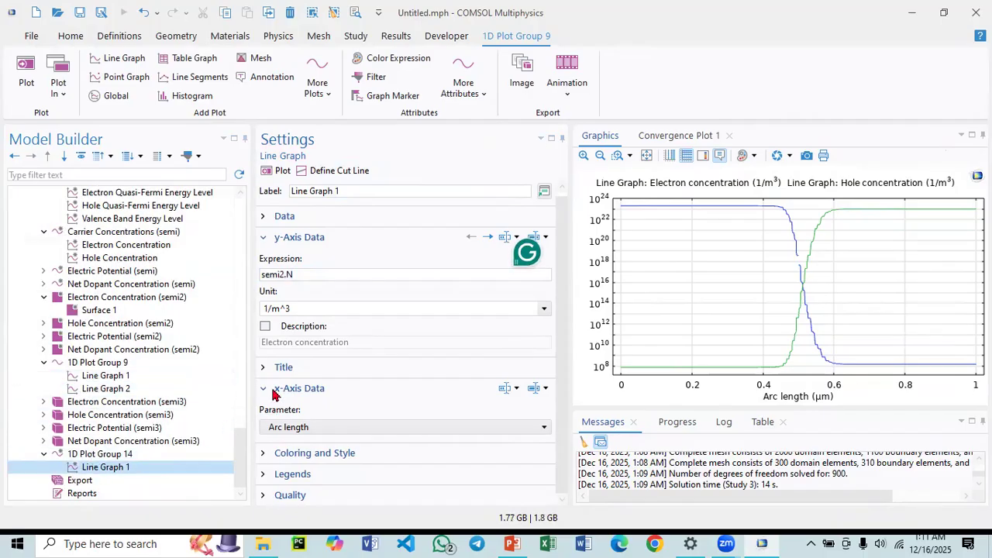
pyautogui.click(310, 276)
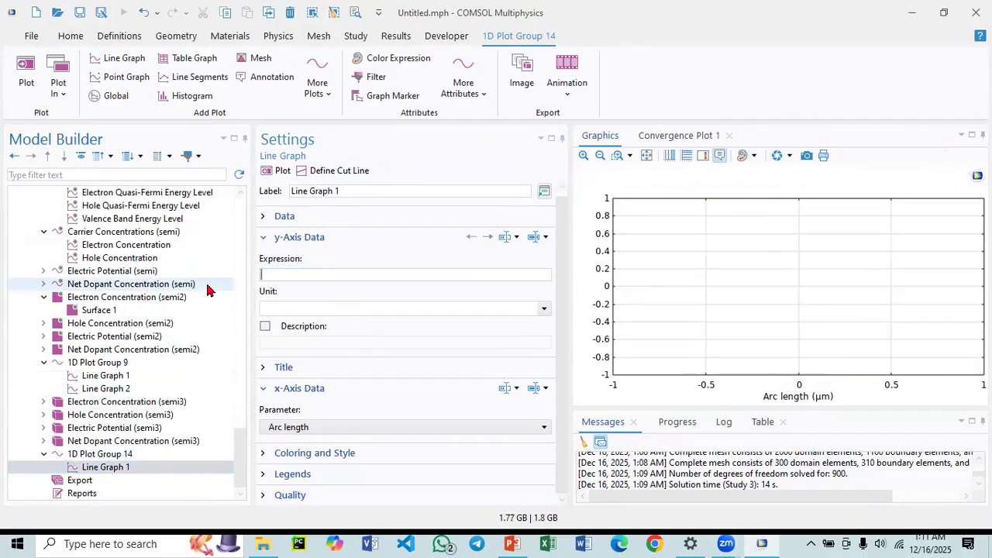
pyautogui.hotkey('ctrl', 'v')
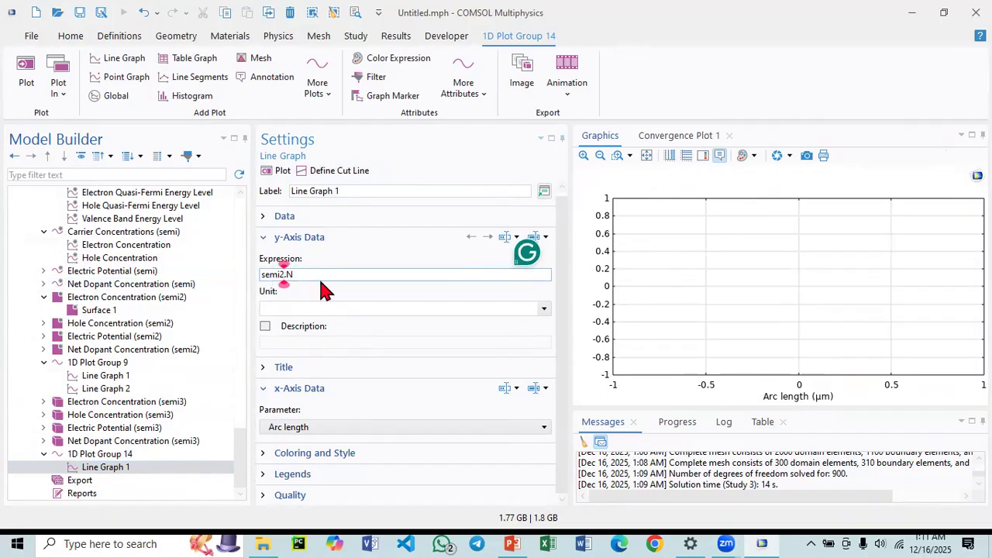
pyautogui.press('BackSpace')
pyautogui.write('3')
pyautogui.click(277, 171)
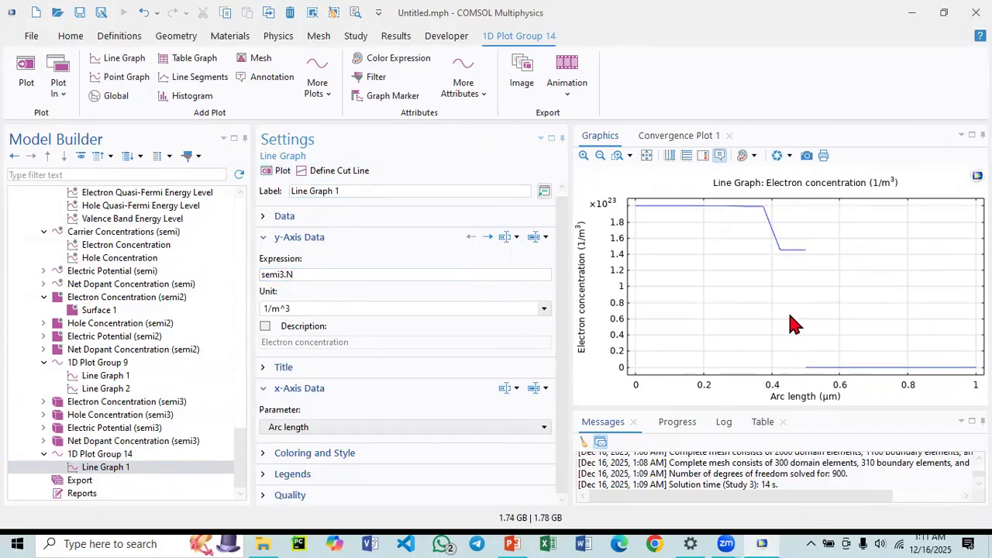
# Switch the electron concentration graph's y-axis to a logarithmic scale.
pyautogui.moveTo(813, 370)
pyautogui.click(669, 155)
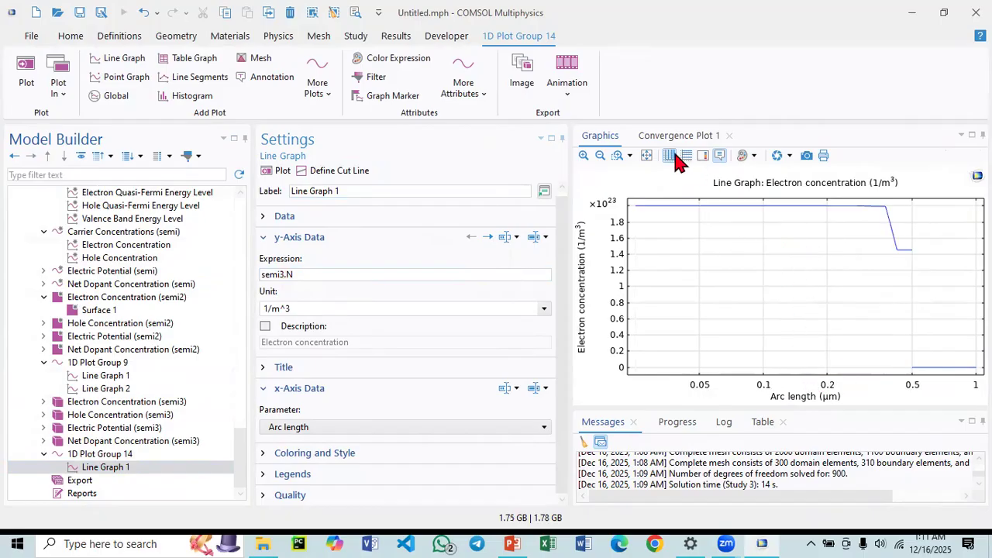
pyautogui.click(686, 155)
pyautogui.click(668, 156)
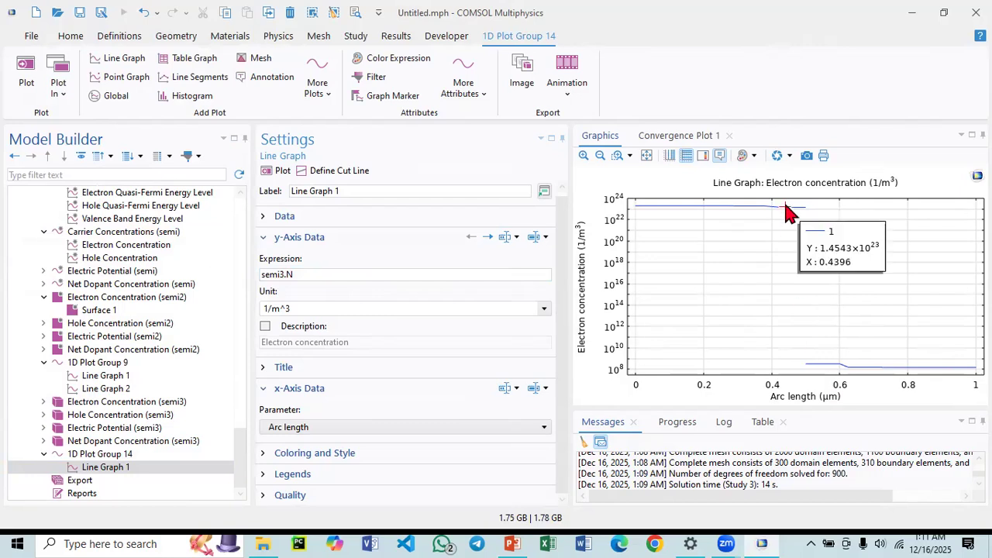
# Duplicate Line Graph 1 in 1D Plot Group 14.
pyautogui.click(118, 470)
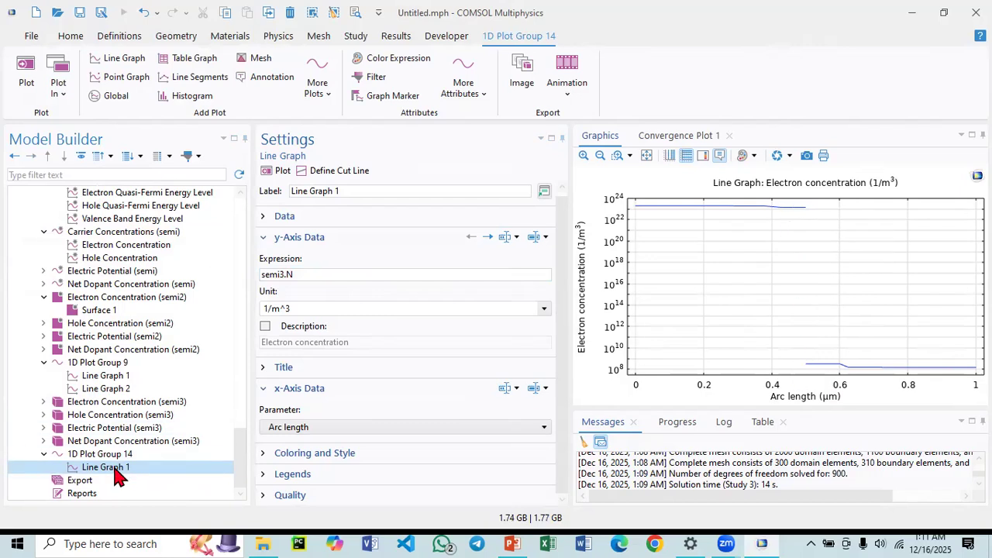
pyautogui.rightClick(116, 471)
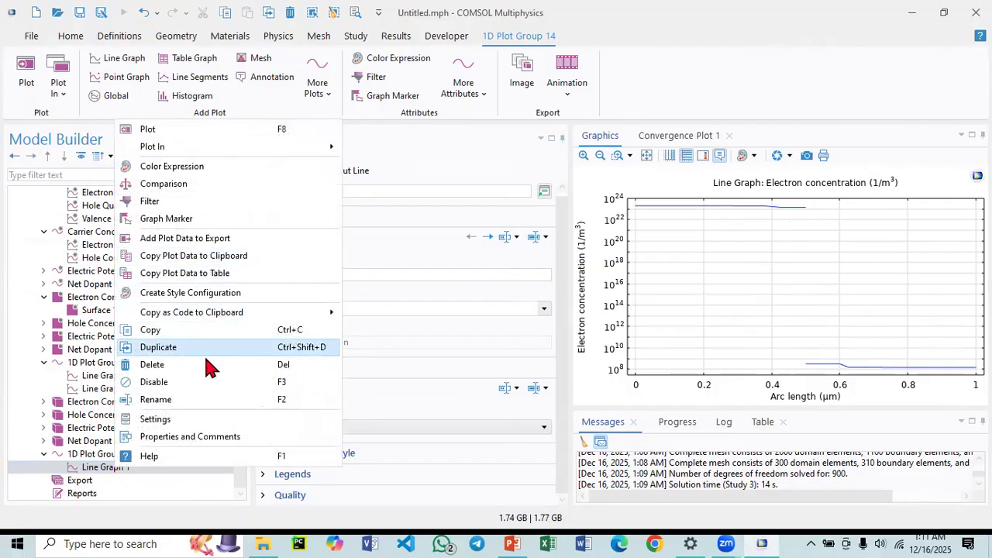
pyautogui.click(204, 349)
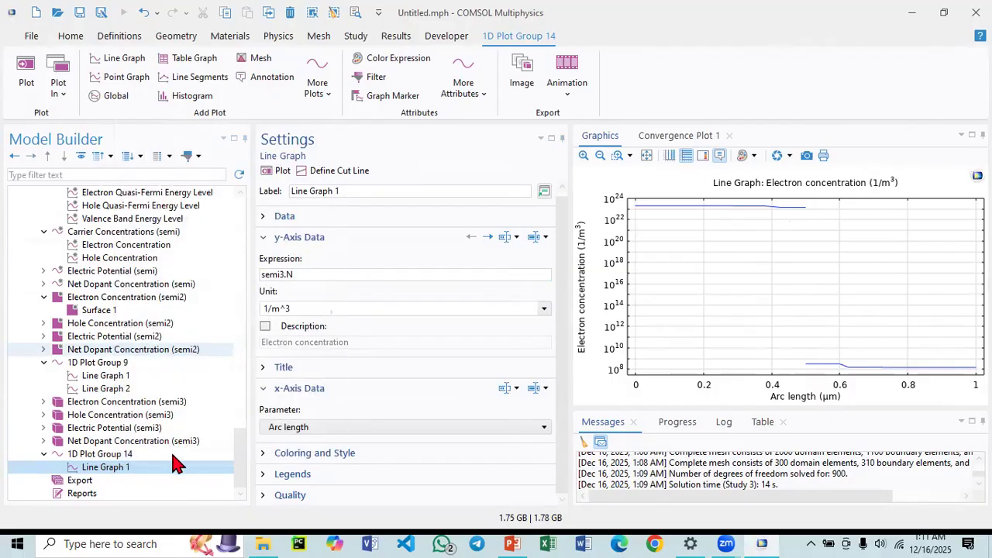
# Change the duplicated line graph's expression to semi3.P, plot it, and return the y-axis to linear scale.
pyautogui.click(302, 274)
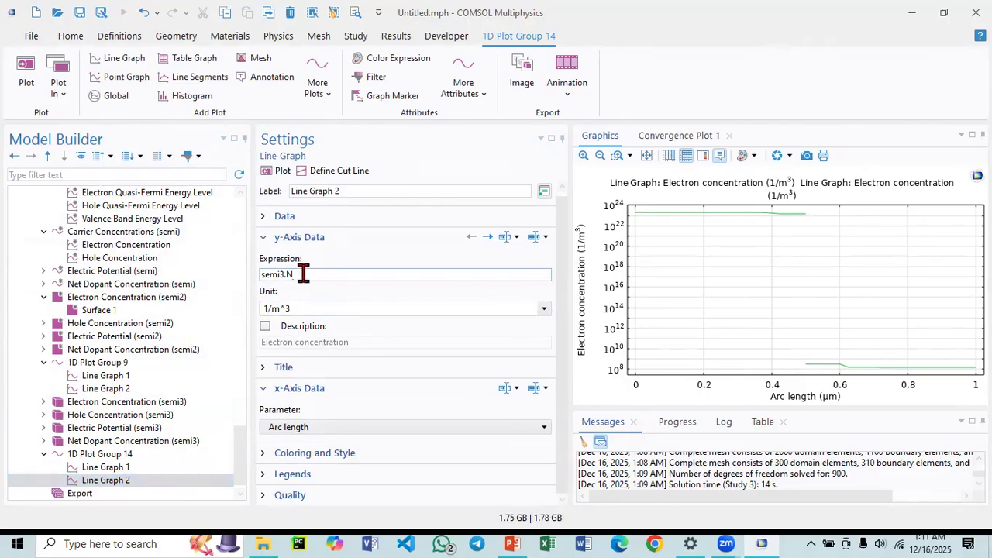
pyautogui.press('BackSpace')
pyautogui.write('P')
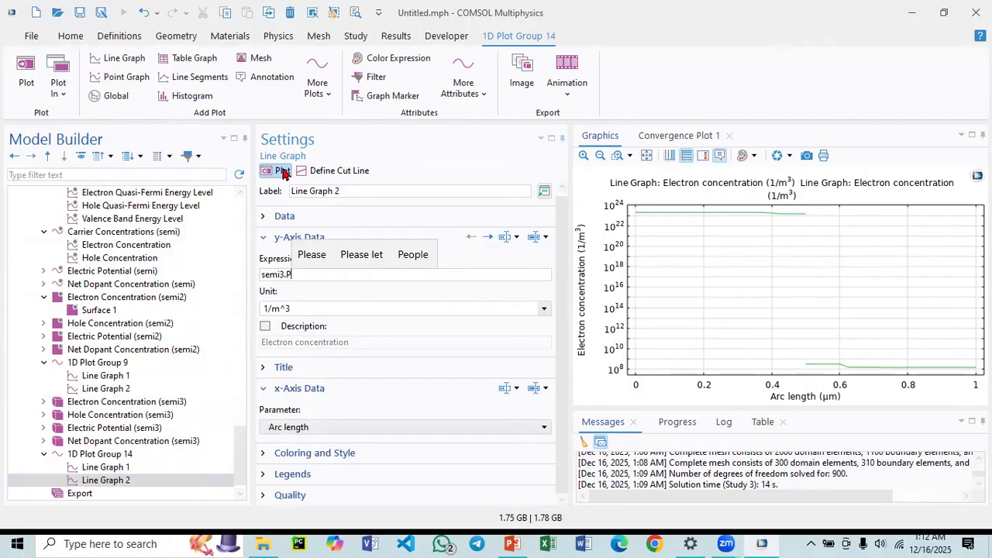
pyautogui.click(282, 171)
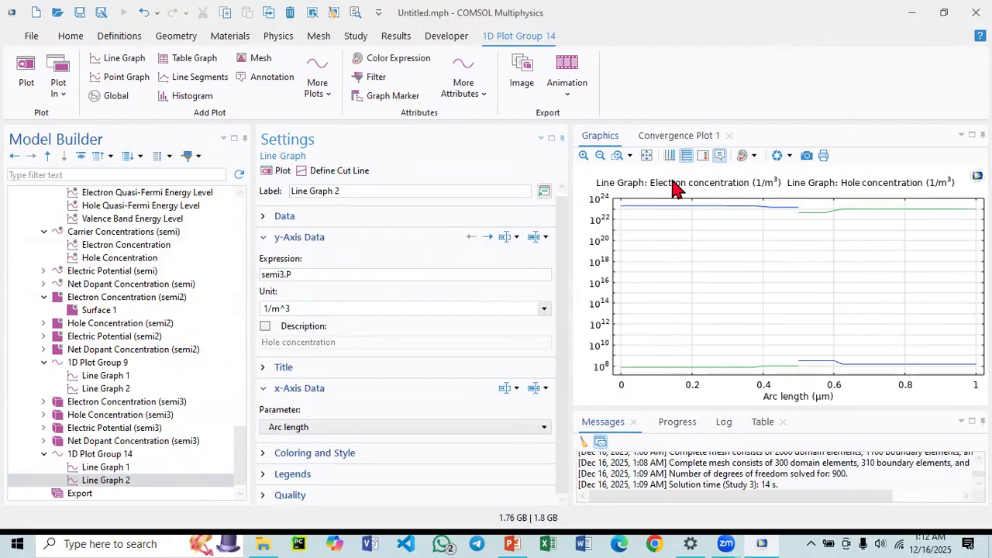
pyautogui.click(686, 155)
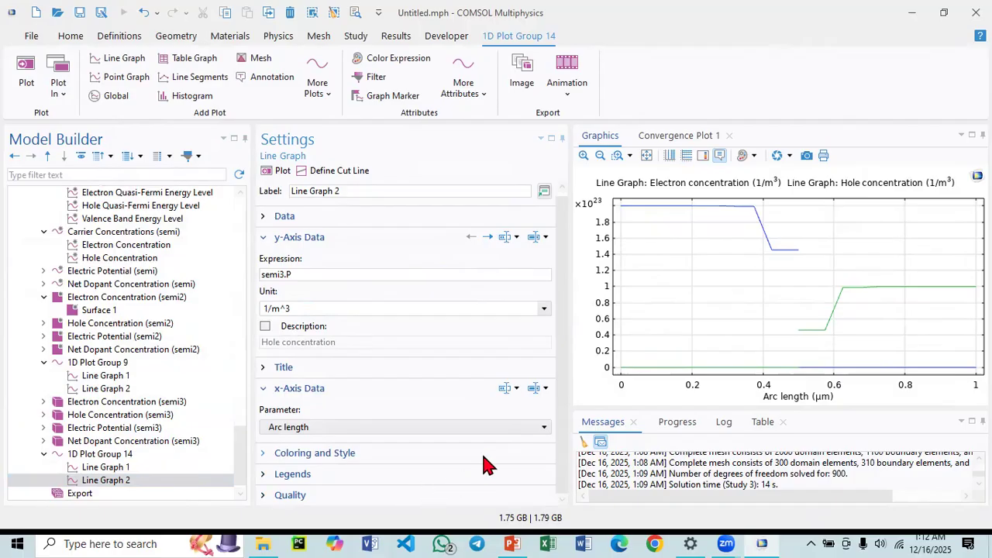
# Review the Geometry 3 Block 1 layer settings in Component 3.
pyautogui.scroll(15, 81, 350)
pyautogui.scroll(4, 81, 350)
pyautogui.scroll(-4, 80, 351)
pyautogui.scroll(4, 80, 352)
pyautogui.scroll(-2, 78, 353)
pyautogui.scroll(2, 77, 353)
pyautogui.click(82, 326)
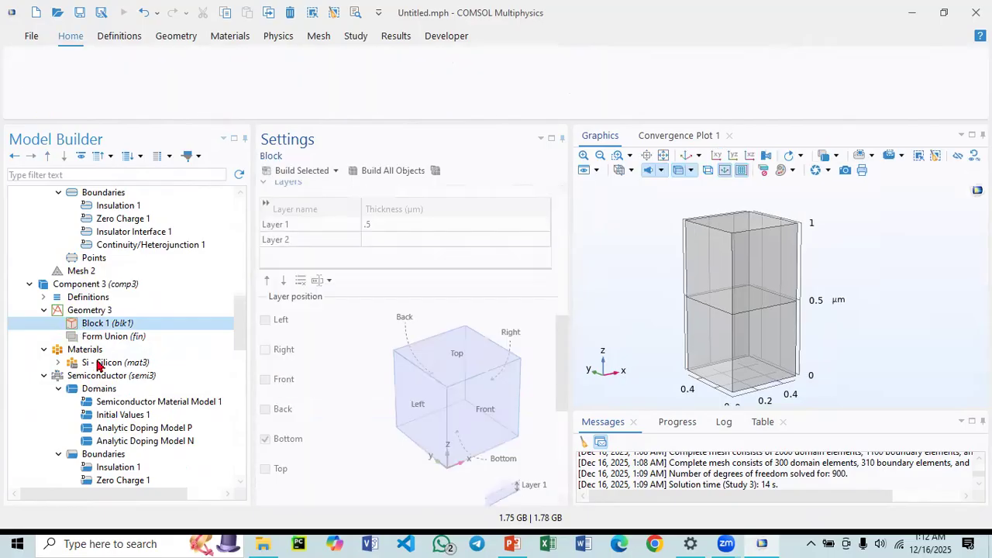
pyautogui.scroll(-8, 105, 372)
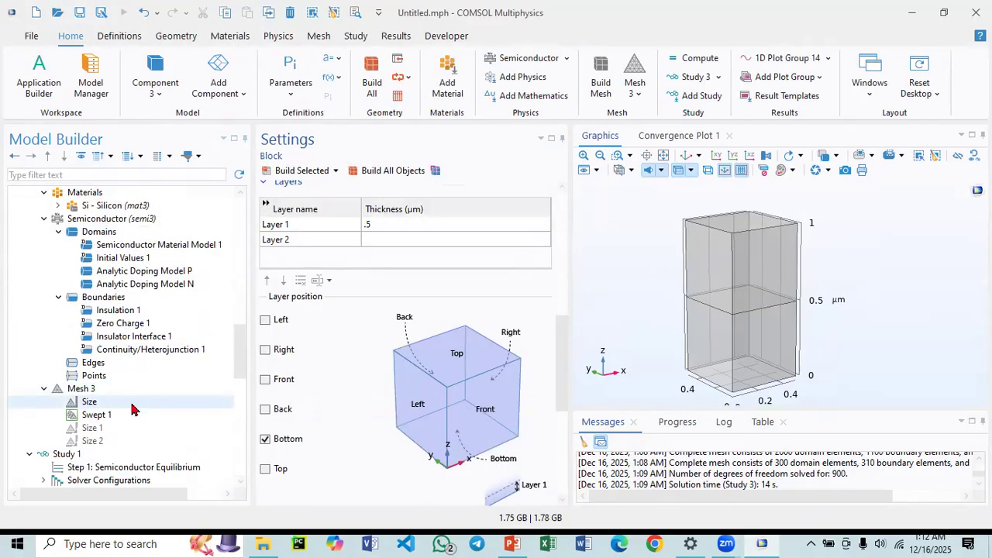
pyautogui.scroll(4, 121, 271)
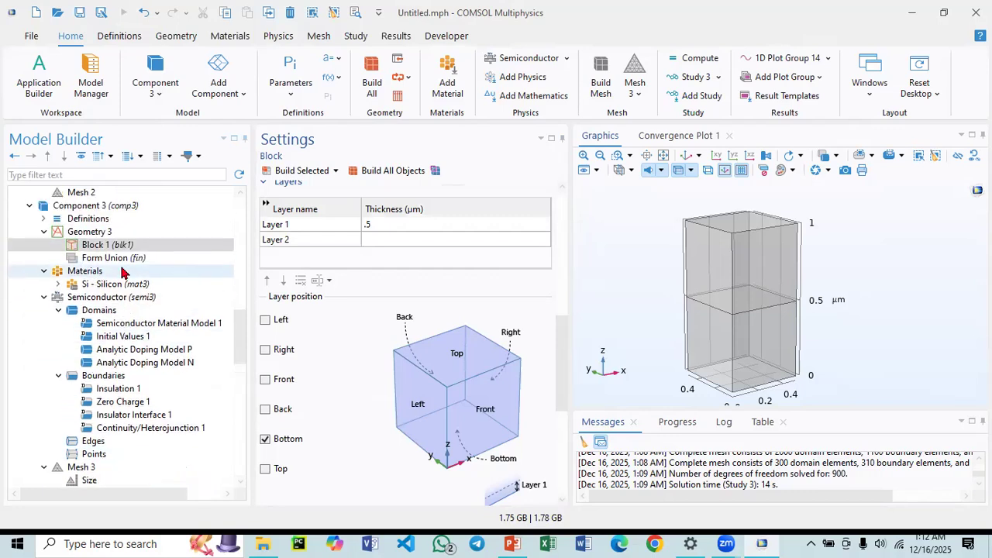
# Set the Mesh 3 element size to the Normal predefined size and build the whole mesh.
pyautogui.scroll(-2, 118, 279)
pyautogui.click(117, 402)
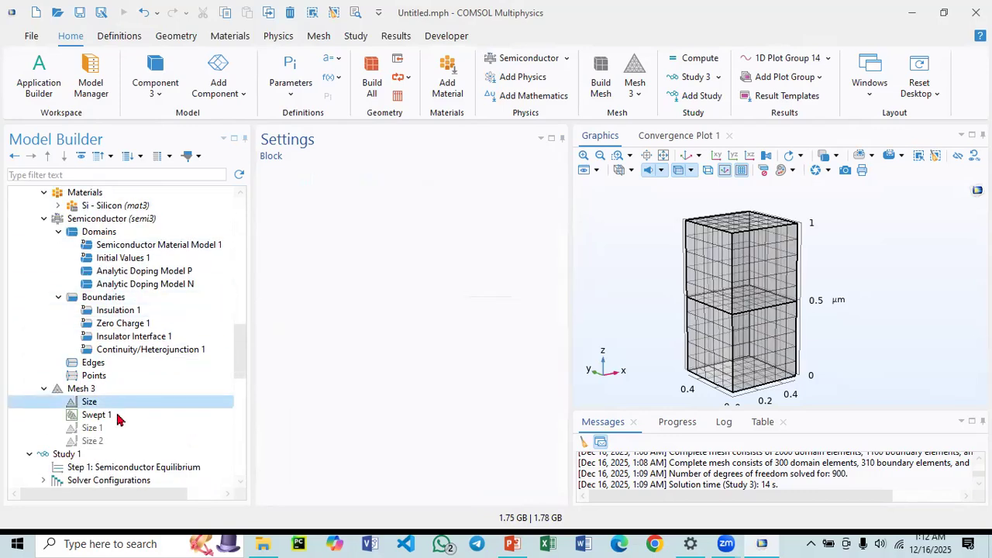
pyautogui.click(118, 414)
pyautogui.press('Up')
pyautogui.press('Up')
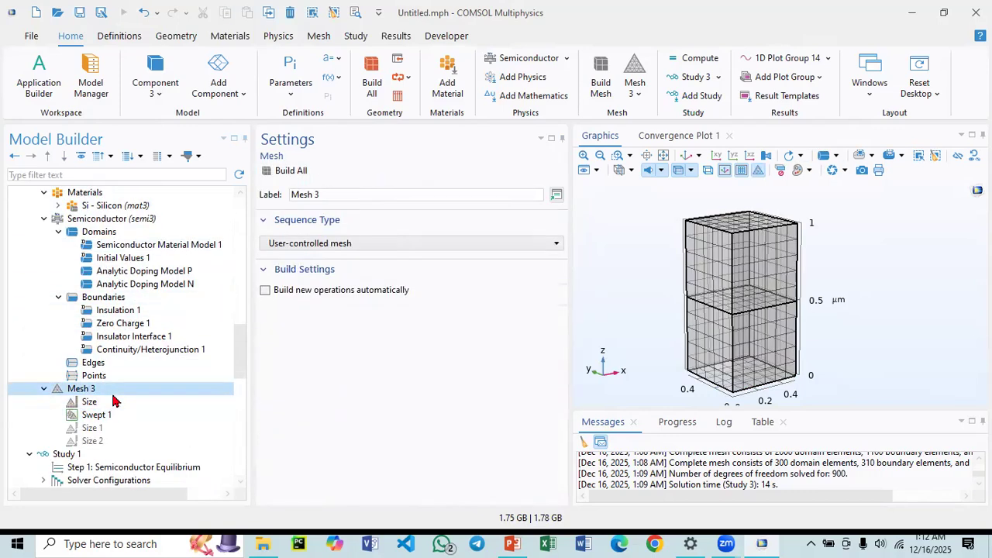
pyautogui.click(108, 403)
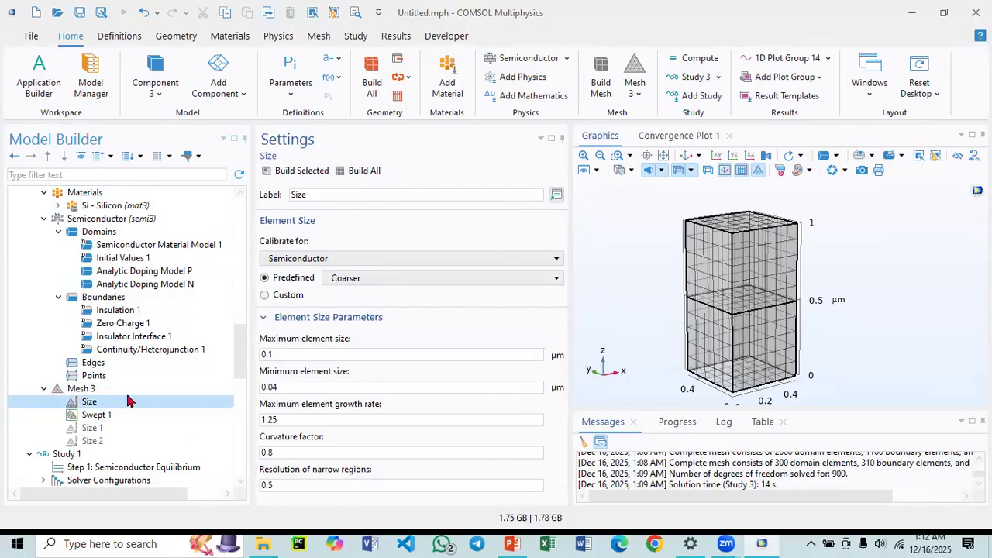
pyautogui.click(350, 281)
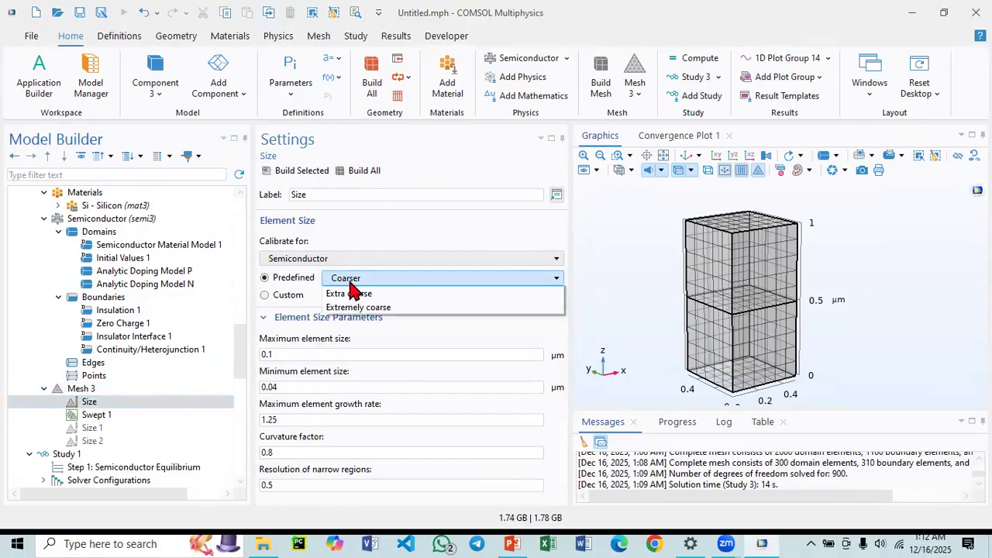
pyautogui.click(339, 347)
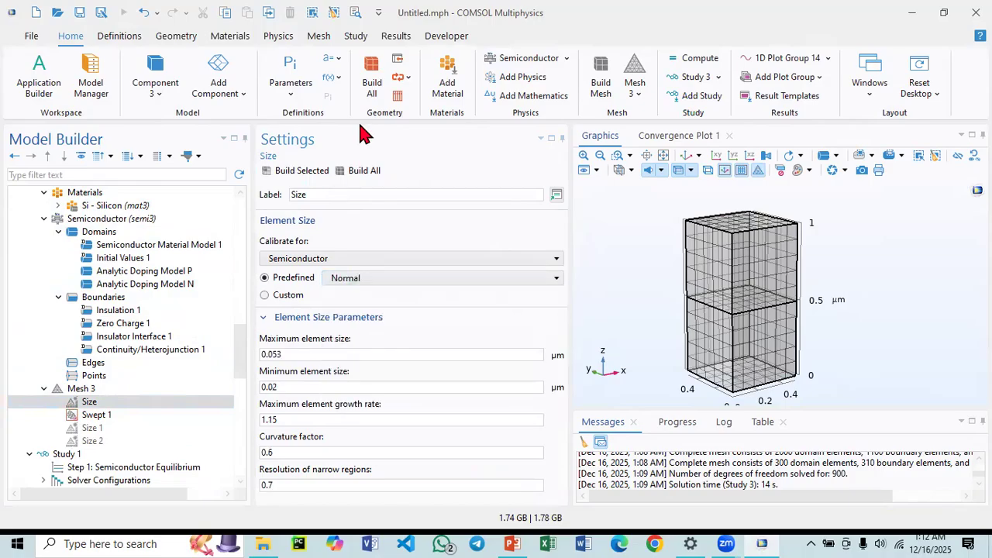
pyautogui.click(358, 170)
# Compute Study 3 again on the updated mesh.
pyautogui.scroll(-12, 66, 364)
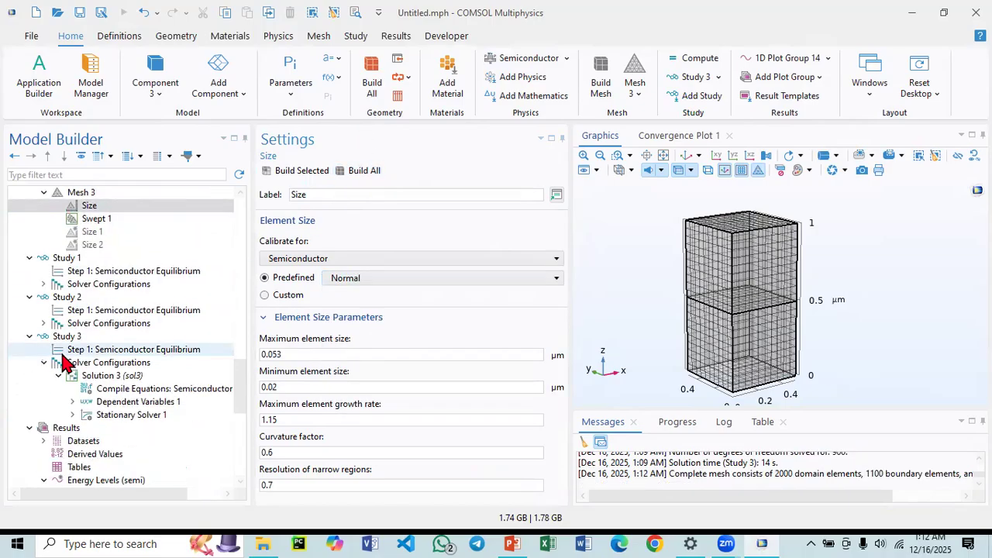
pyautogui.scroll(8, 63, 377)
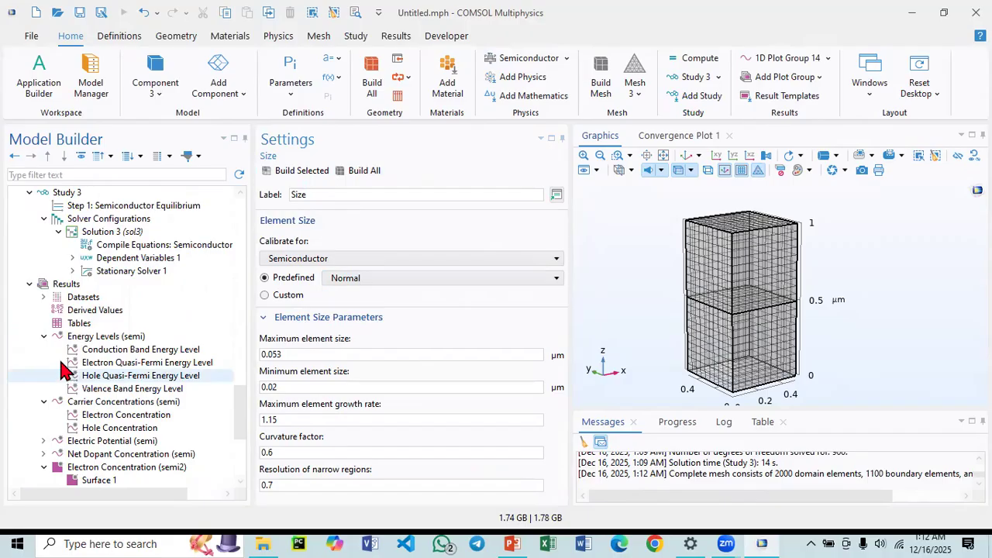
pyautogui.click(111, 312)
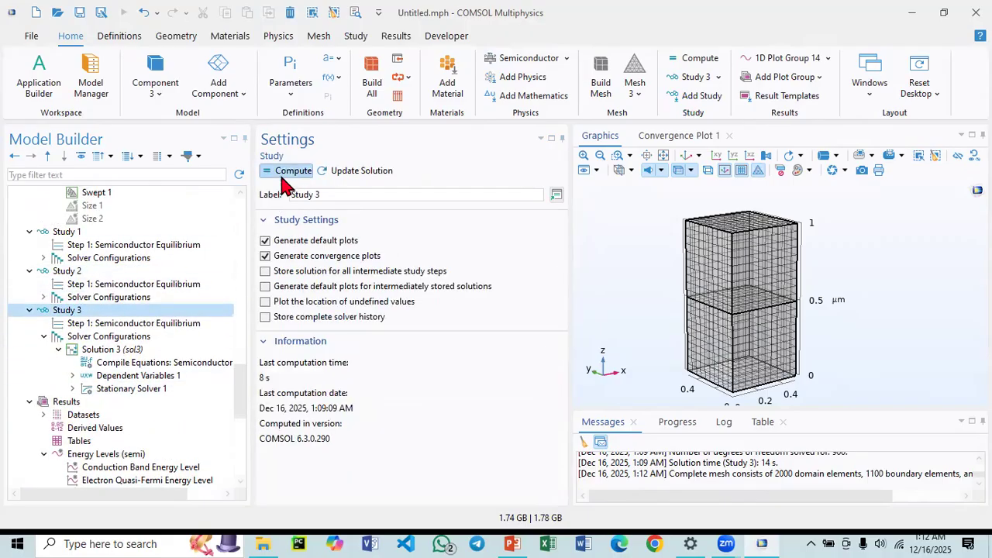
pyautogui.click(289, 177)
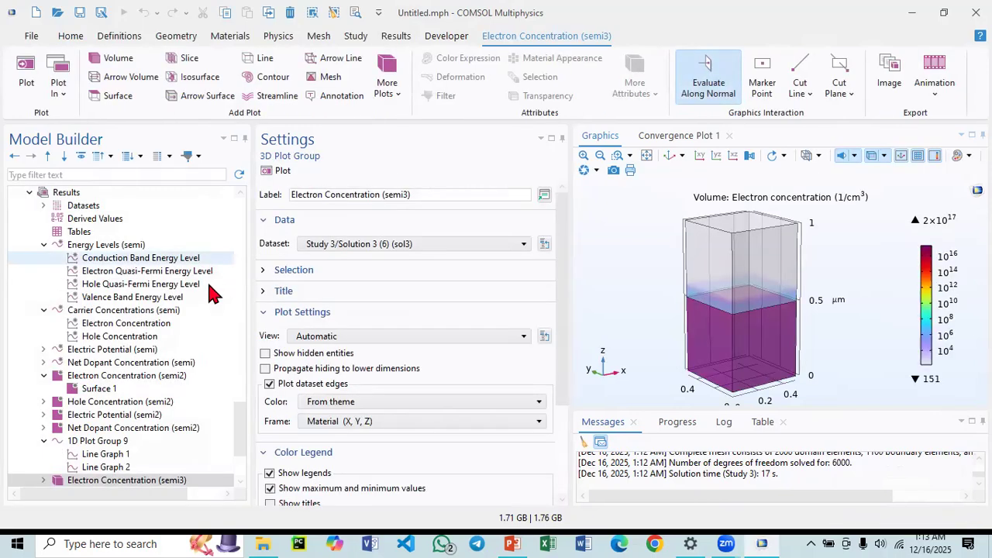
# Review the Study 3 electron concentration, hole concentration and electric potential plots and 1D Plot Group 14.
pyautogui.scroll(-3, 203, 322)
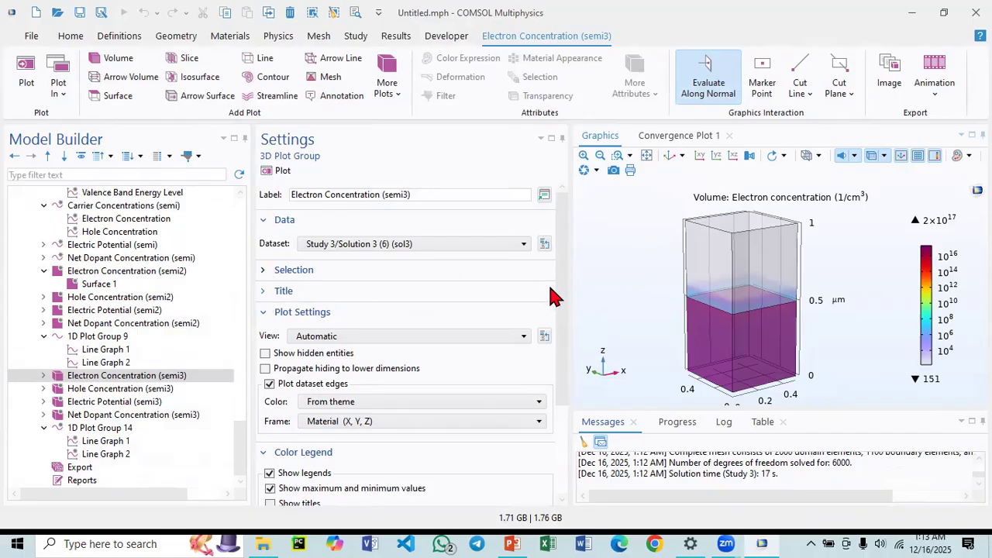
pyautogui.moveTo(672, 289); pyautogui.dragTo(651, 276)
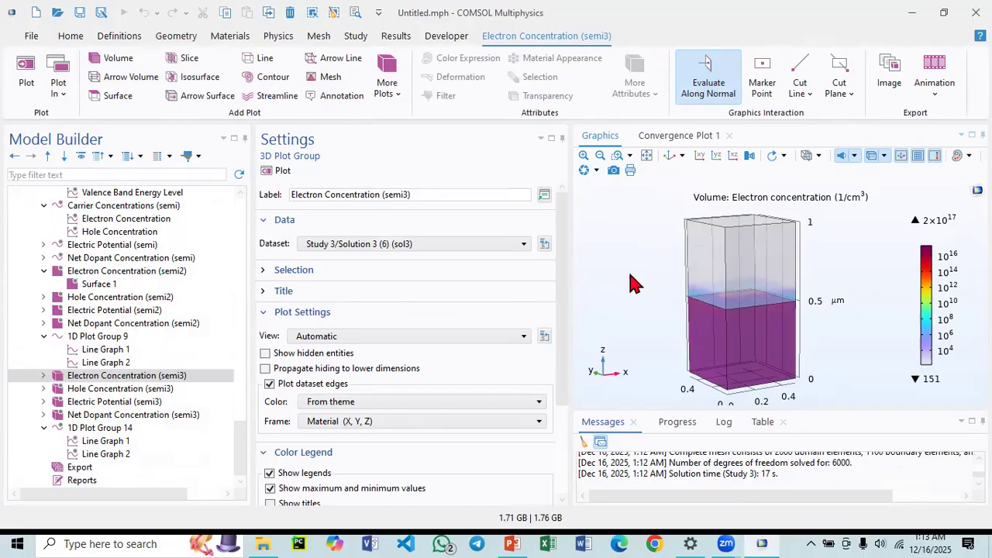
pyautogui.click(116, 389)
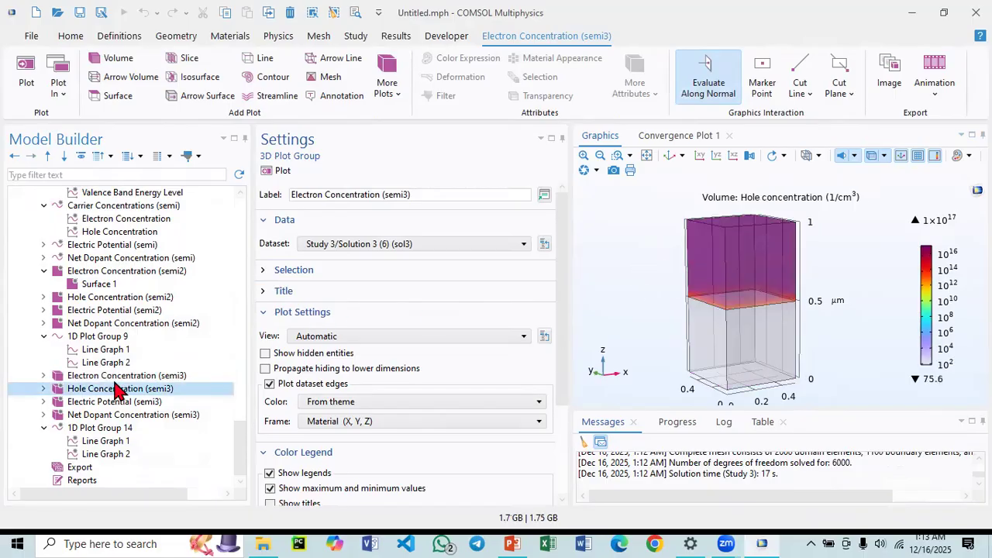
pyautogui.click(122, 402)
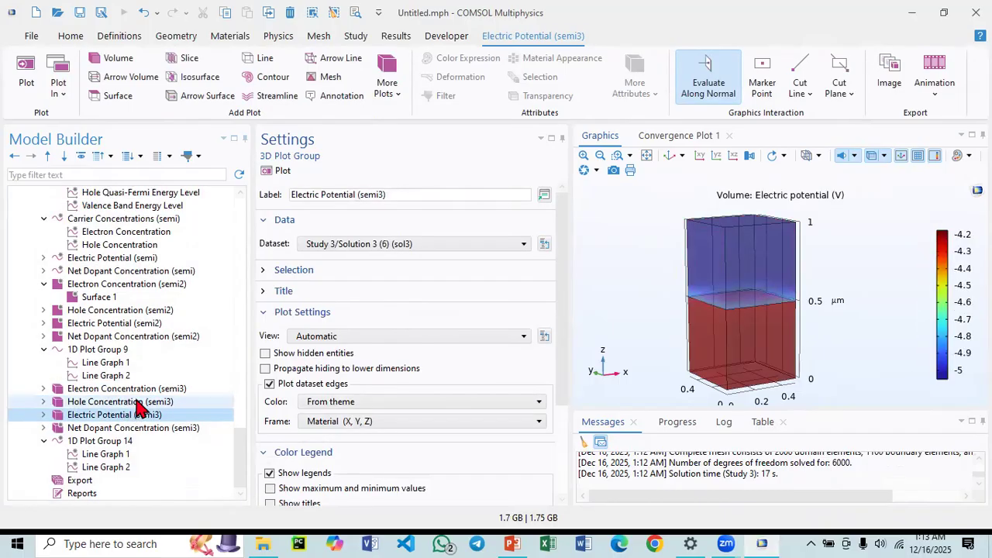
pyautogui.click(109, 442)
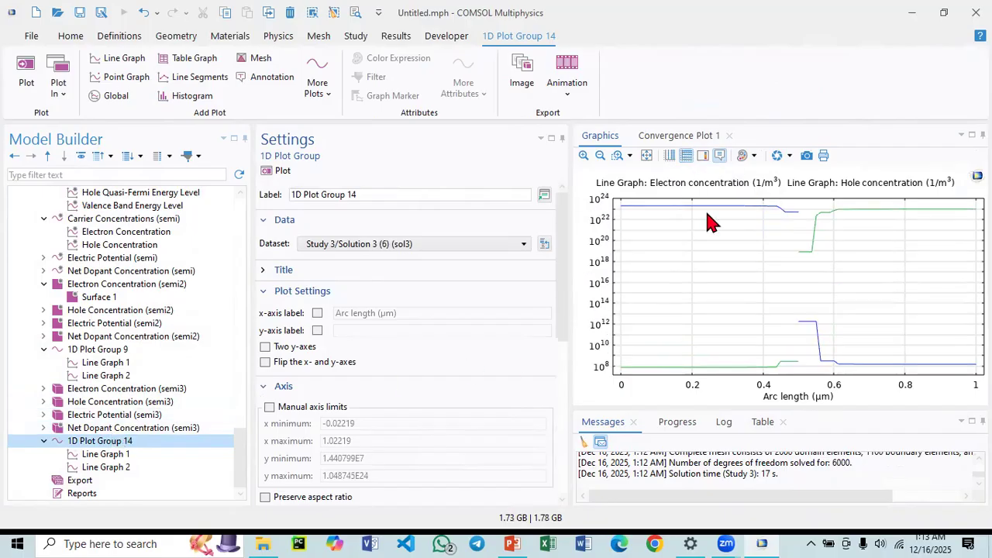
# Set the Mesh 3 element size to the Fine predefined size and build the selected mesh.
pyautogui.moveTo(802, 333)
pyautogui.scroll(10, 127, 384)
pyautogui.scroll(2, 120, 362)
pyautogui.scroll(-3, 120, 363)
pyautogui.click(96, 324)
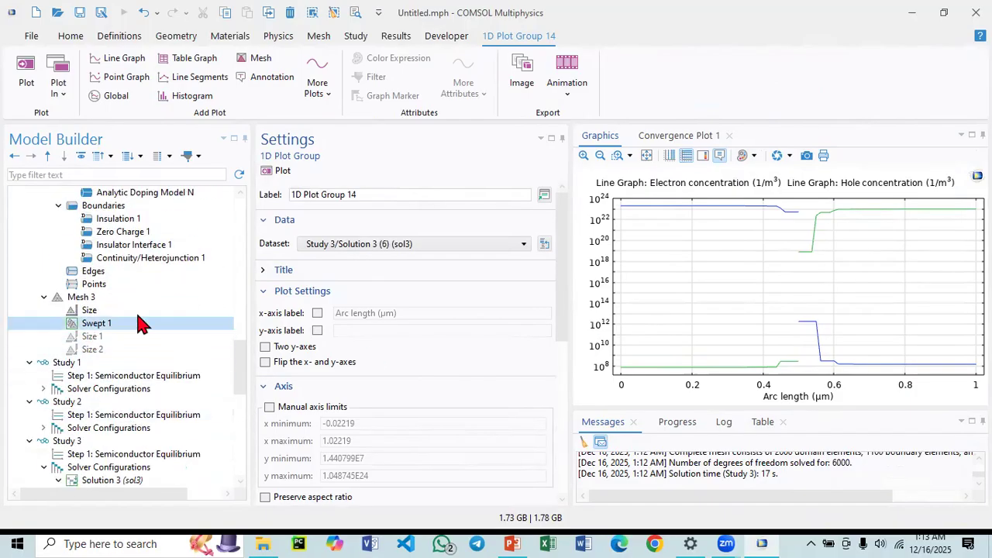
pyautogui.click(97, 311)
pyautogui.click(328, 281)
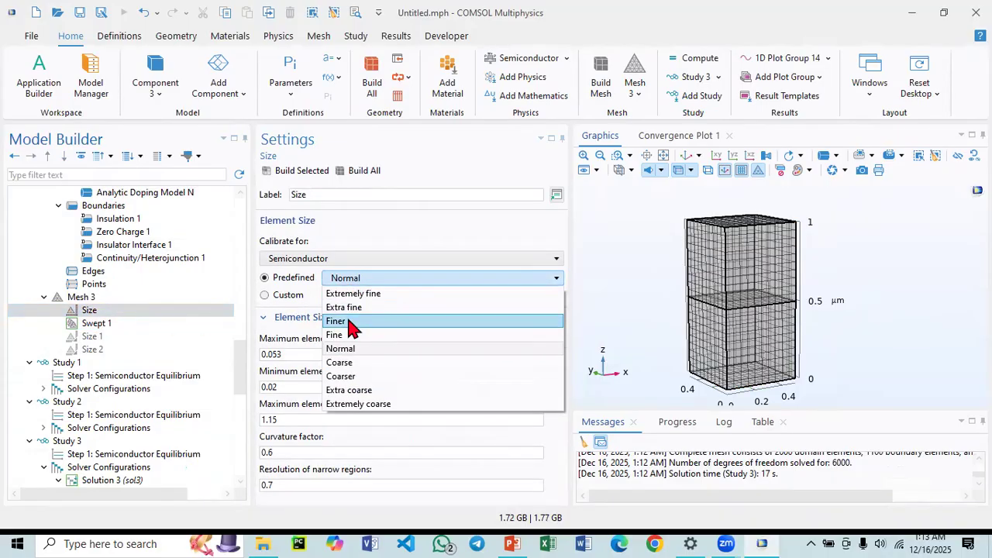
pyautogui.click(348, 326)
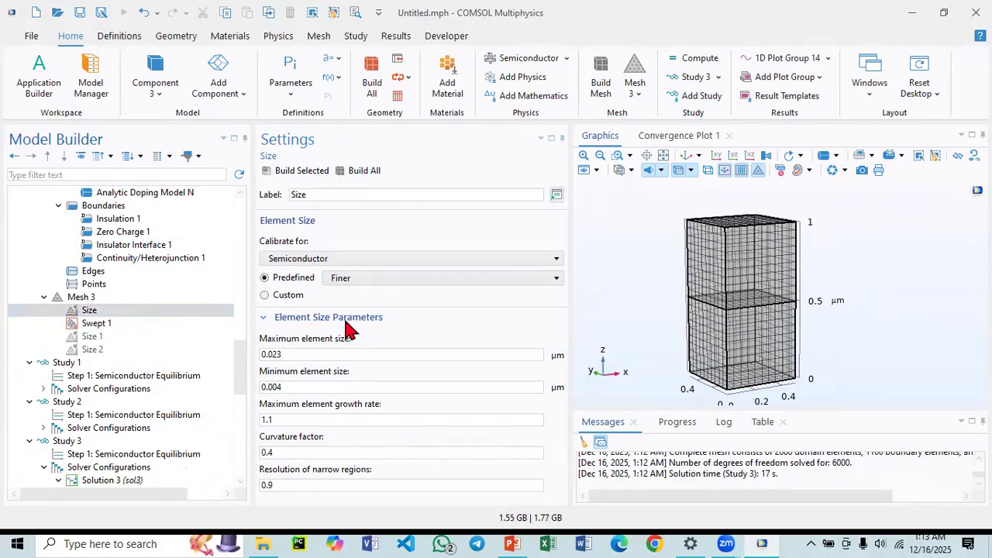
pyautogui.click(101, 314)
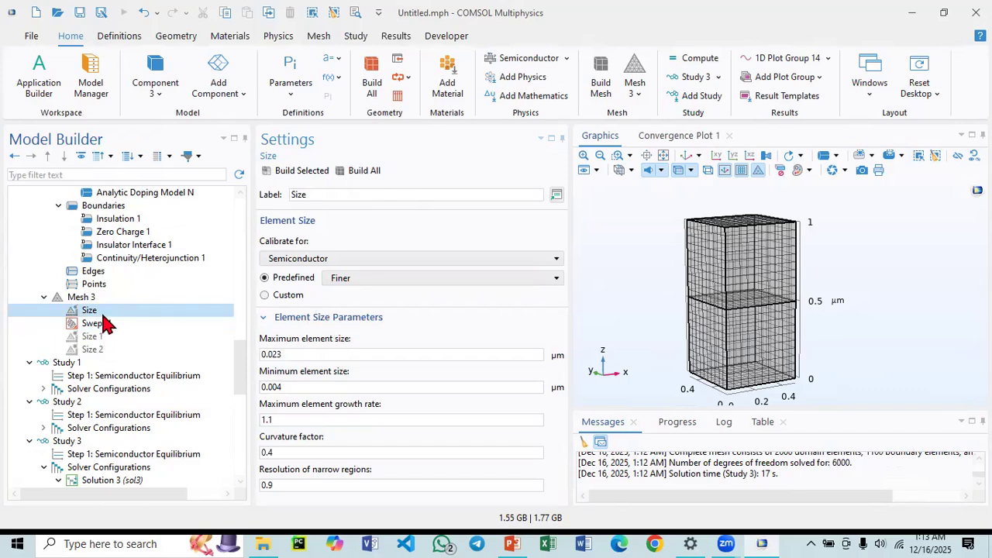
pyautogui.click(383, 279)
pyautogui.click(355, 335)
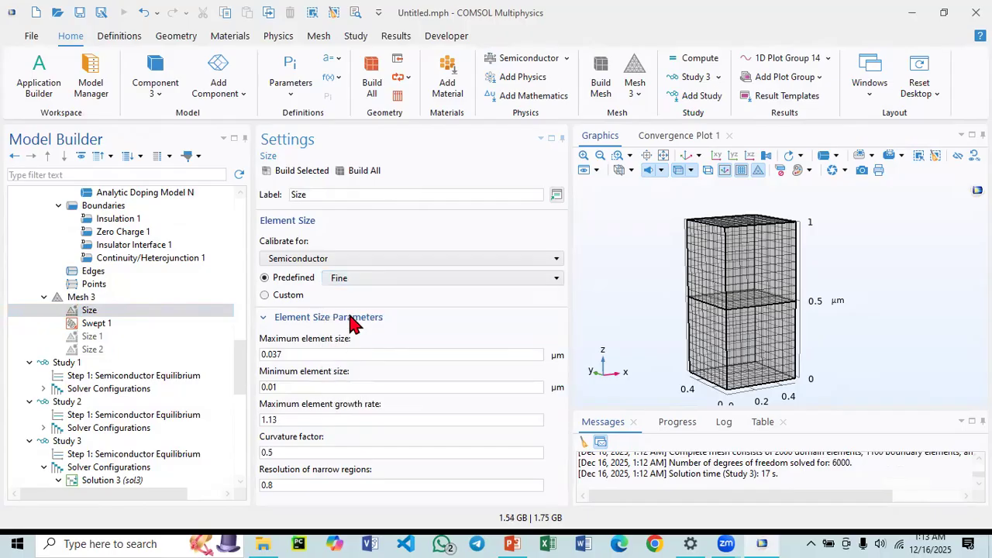
pyautogui.click(312, 172)
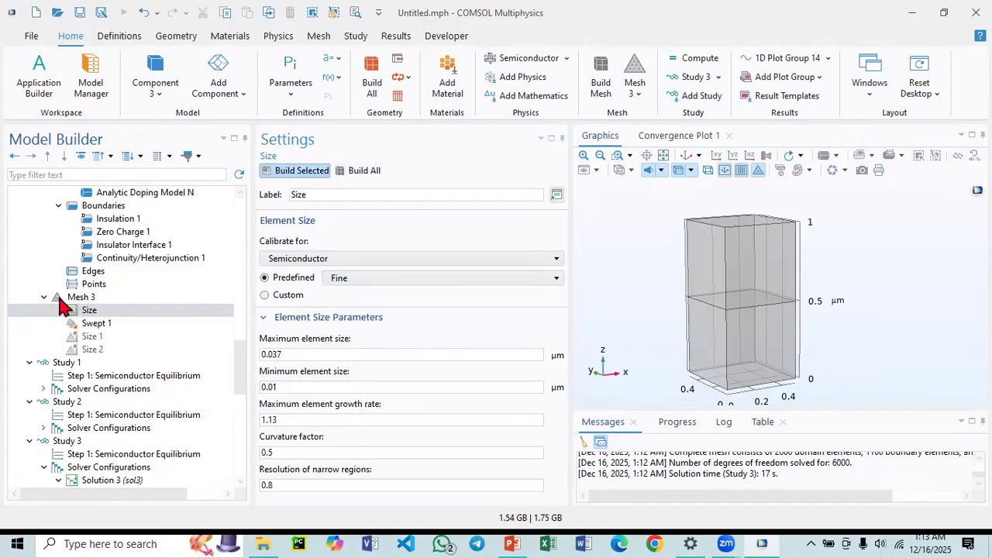
# Try adding a second Swept operation above Swept 1 with Domain entity level, then undo these changes.
pyautogui.click(93, 324)
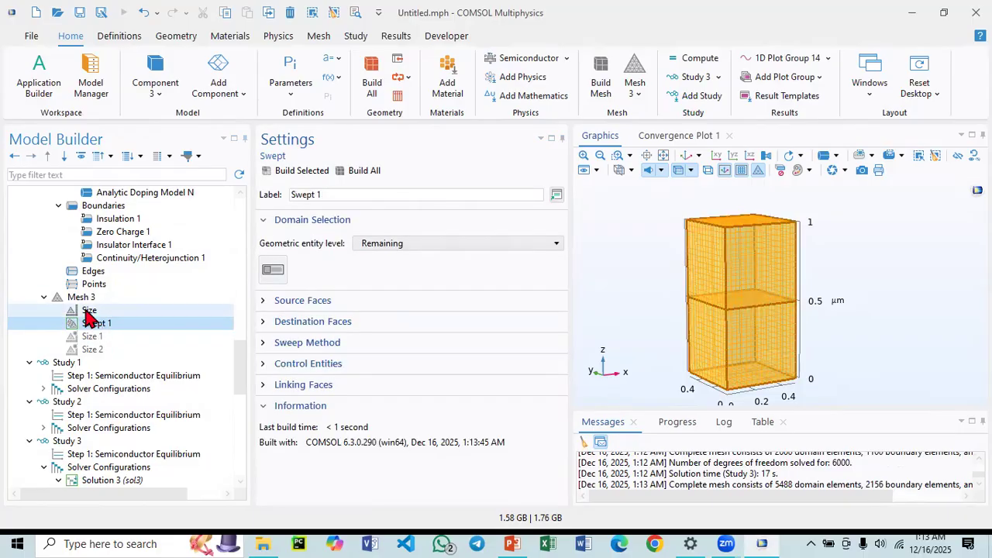
pyautogui.click(86, 300)
pyautogui.rightClick(85, 302)
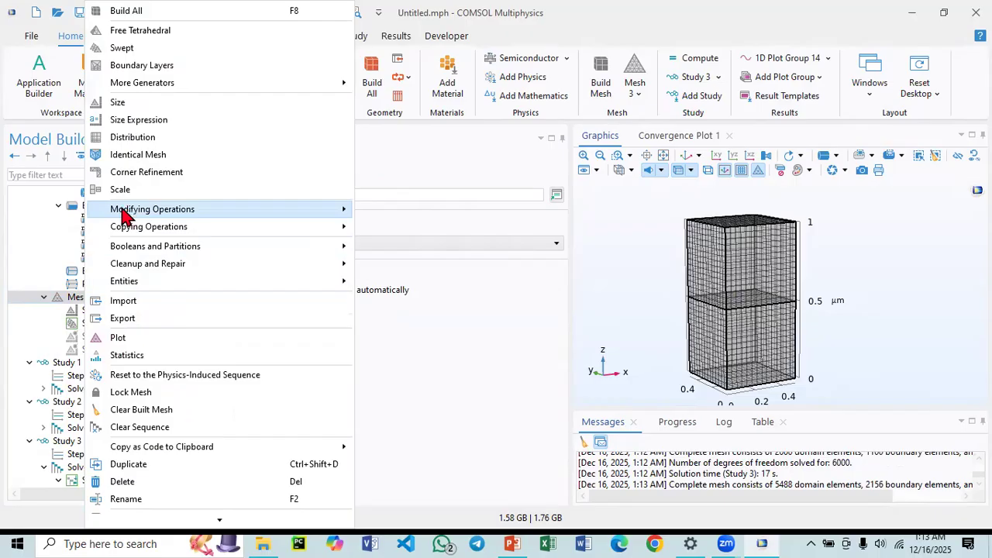
pyautogui.click(140, 51)
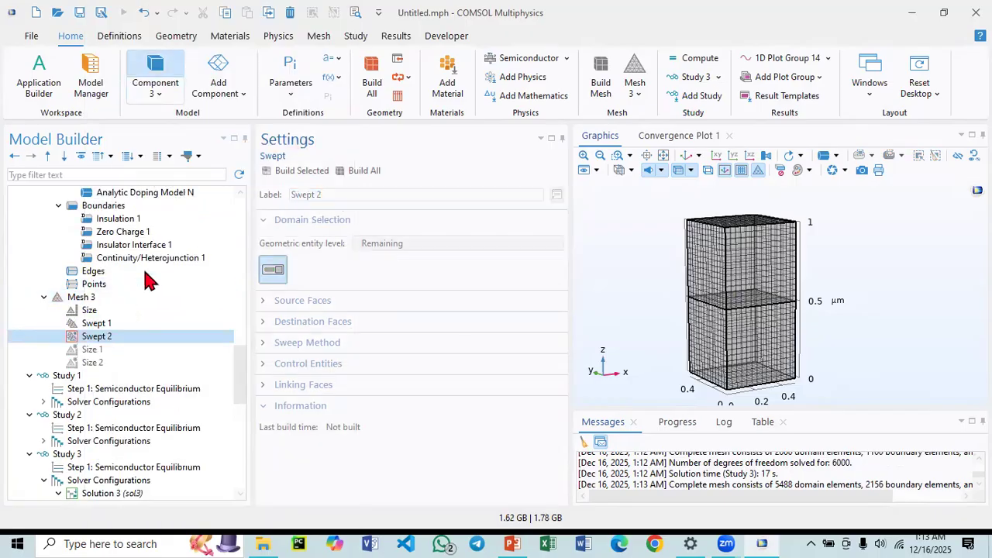
pyautogui.click(95, 334)
pyautogui.moveTo(94, 329); pyautogui.dragTo(97, 316)
pyautogui.click(377, 244)
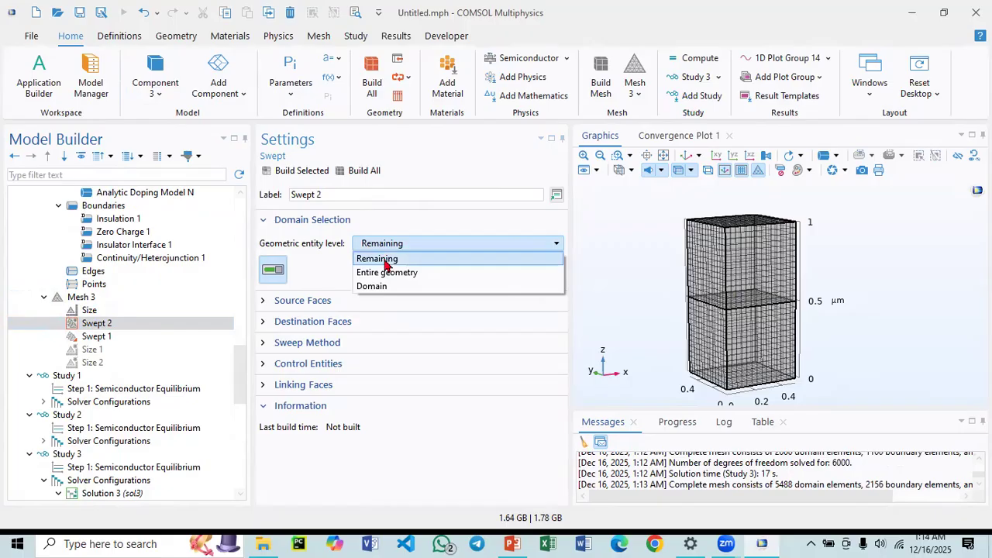
pyautogui.click(398, 286)
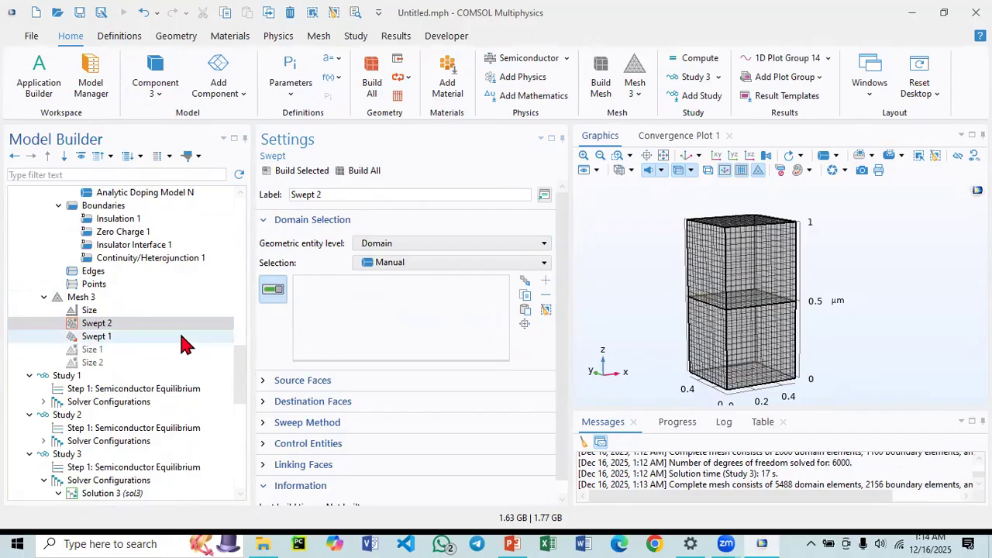
pyautogui.hotkey('ctrl', 'z')
pyautogui.hotkey('ctrl', 'z')
pyautogui.hotkey('ctrl', 'z')
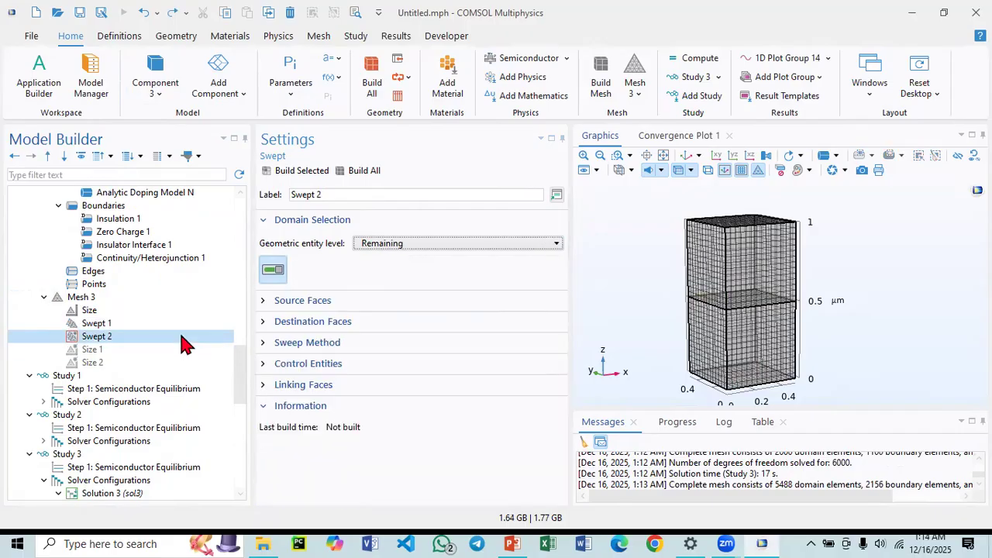
# Set the Mesh 3 element size to Extra fine and build the whole mesh.
pyautogui.click(159, 324)
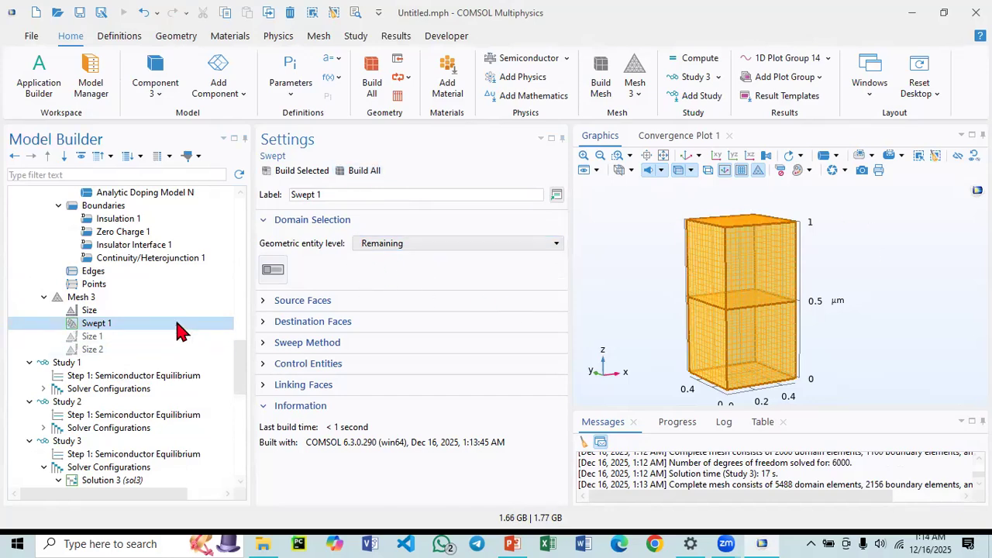
pyautogui.click(153, 311)
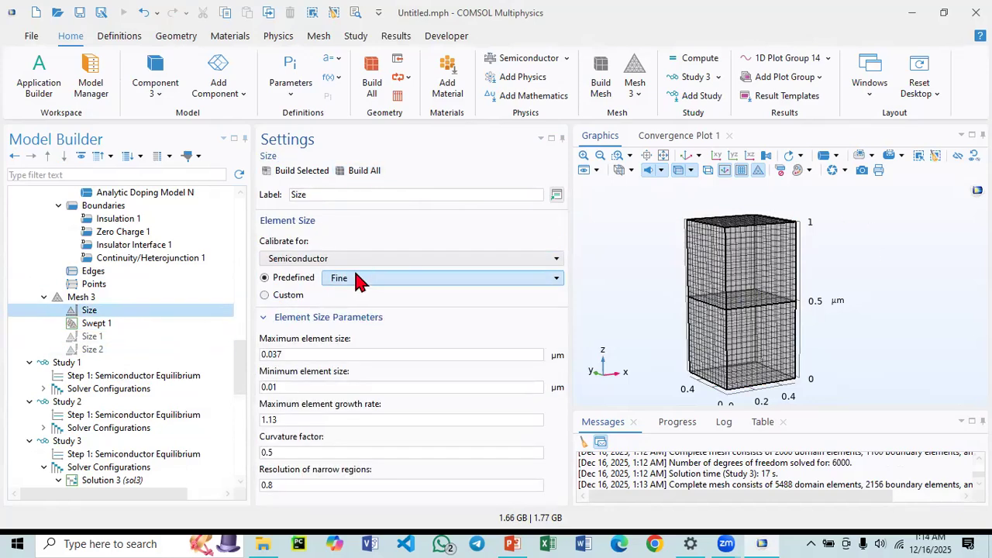
pyautogui.click(358, 278)
pyautogui.click(364, 307)
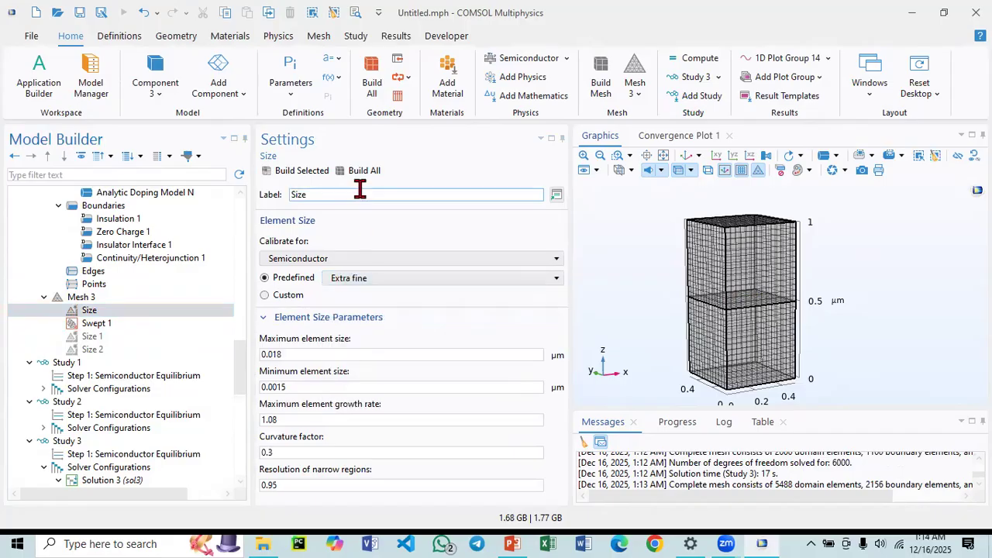
pyautogui.click(359, 175)
pyautogui.scroll(-4, 109, 349)
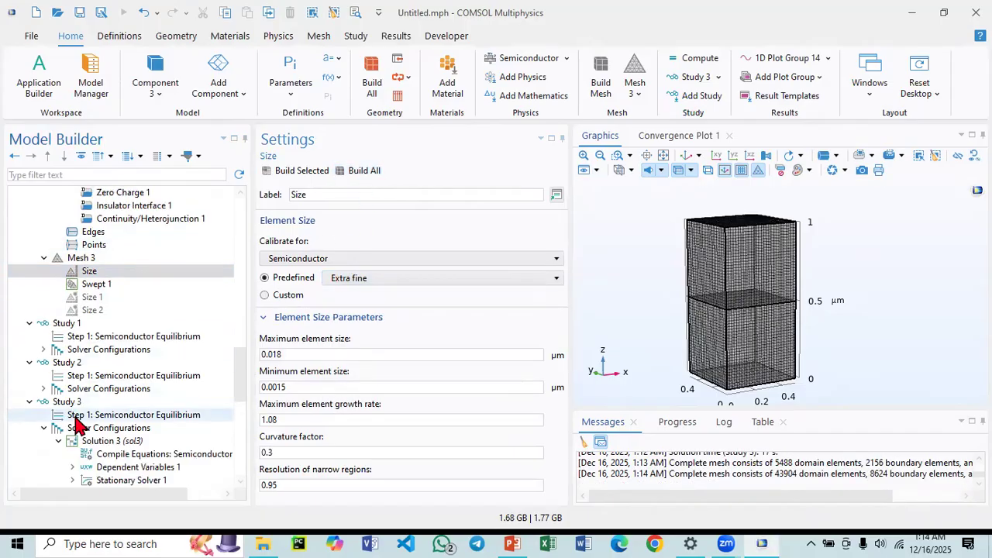
# Compute Study 3 with the extra fine mesh and return to the graphics view.
pyautogui.click(77, 284)
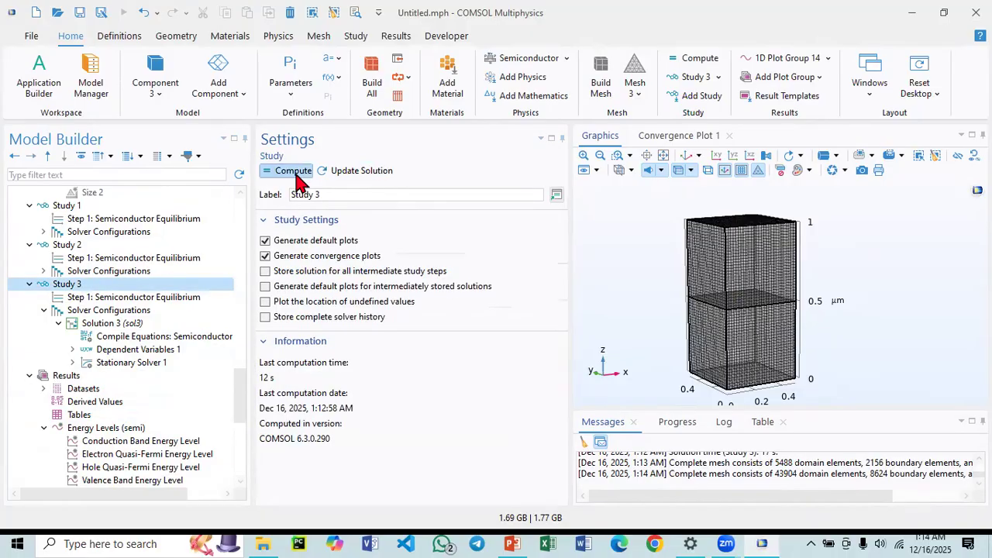
pyautogui.click(295, 172)
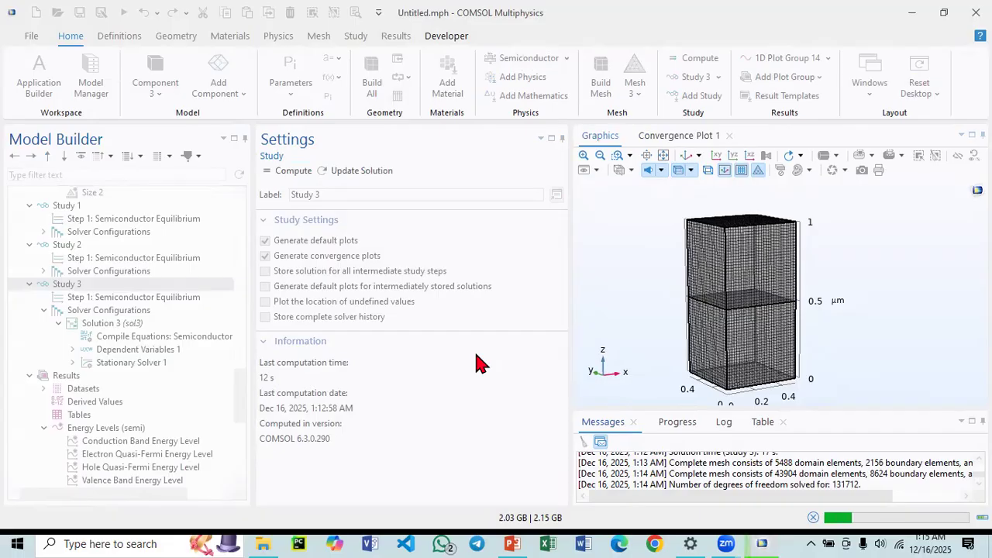
pyautogui.click(666, 136)
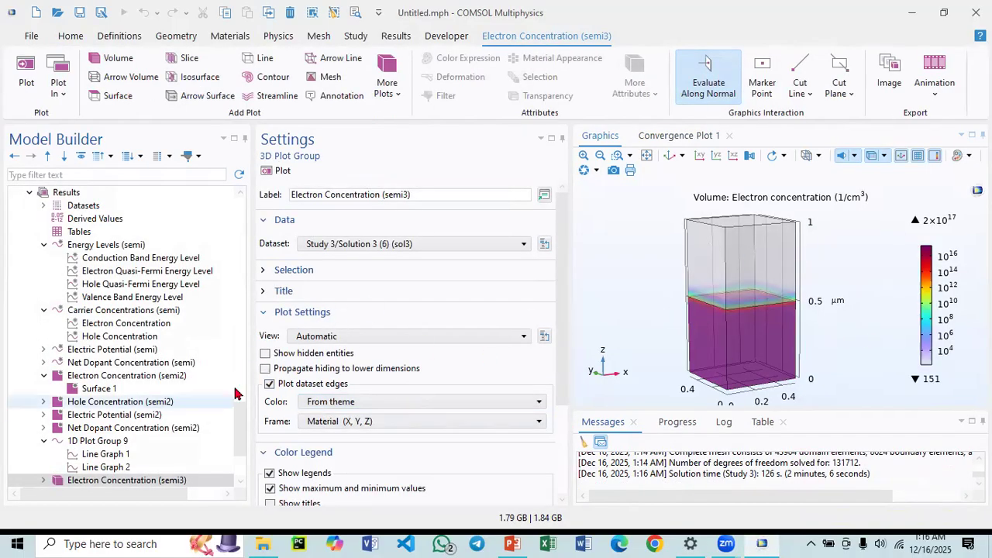
# Display the Hole Concentration (semi3) plot with transparency turned off.
pyautogui.click(86, 390)
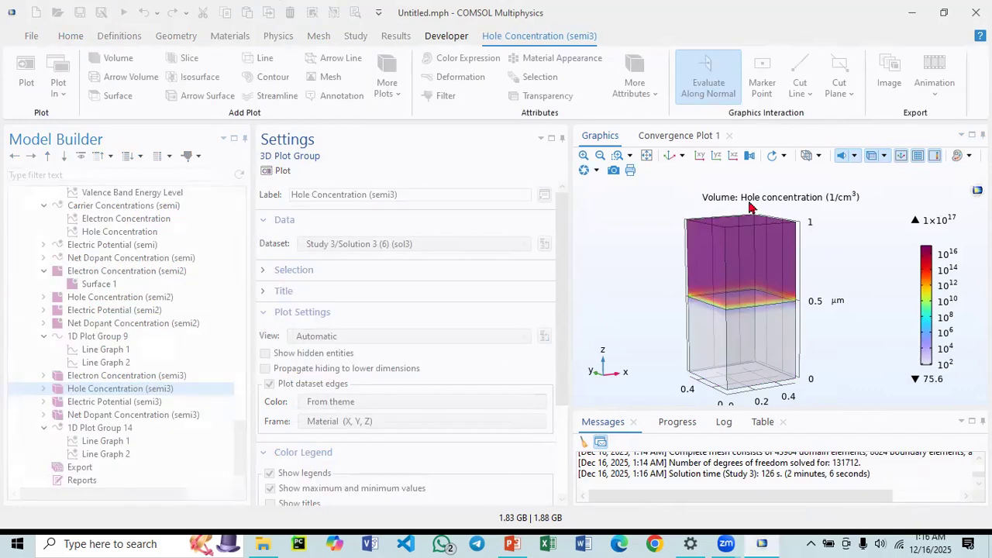
pyautogui.click(867, 157)
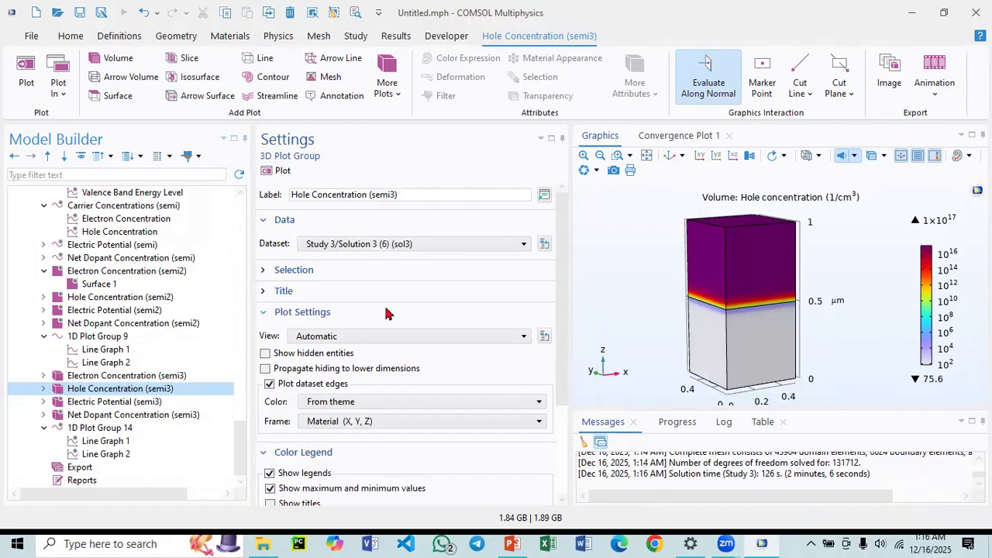
# Display the Electric Potential (semi3) plot, then the 1D Plot Group 14 carrier concentration line graphs.
pyautogui.click(103, 402)
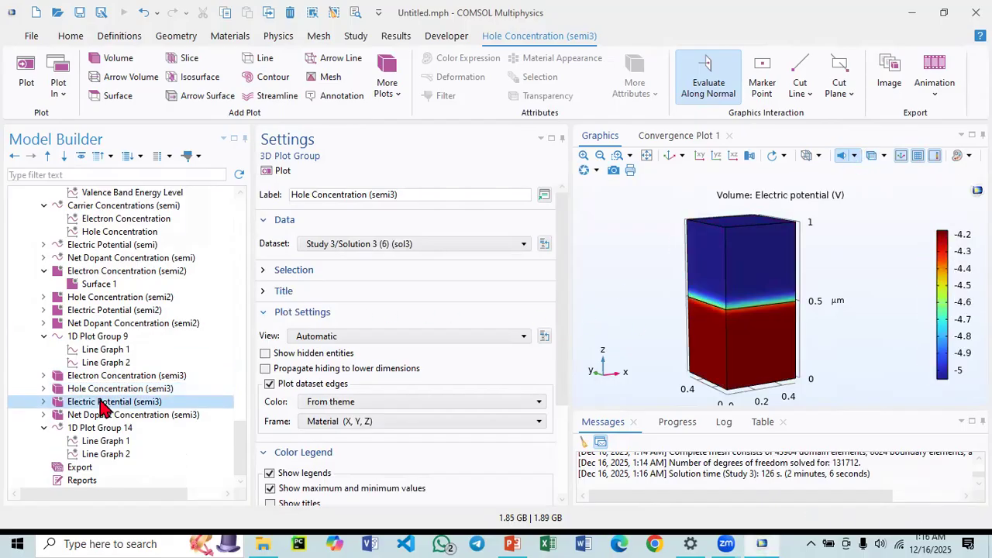
pyautogui.click(101, 428)
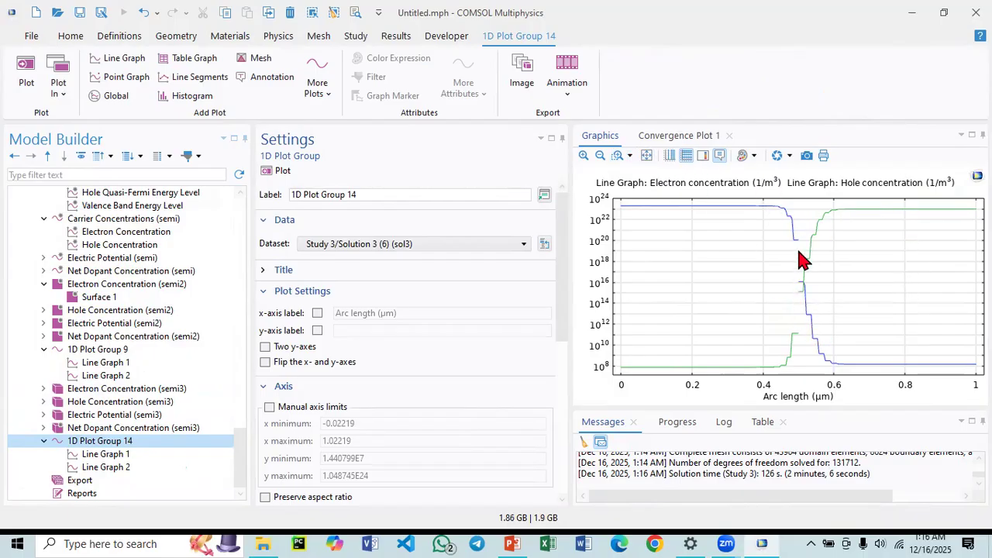
pyautogui.moveTo(799, 247)
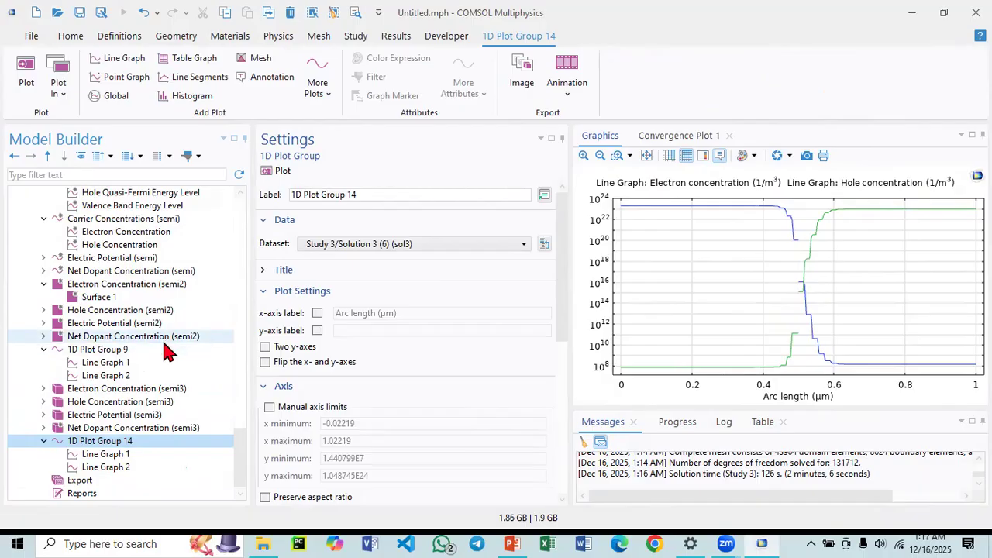
# Compare the carrier concentration line graphs of 1D Plot Group 14, 1D Plot Group 9 and Carrier Concentrations (semi).
pyautogui.scroll(11, 159, 364)
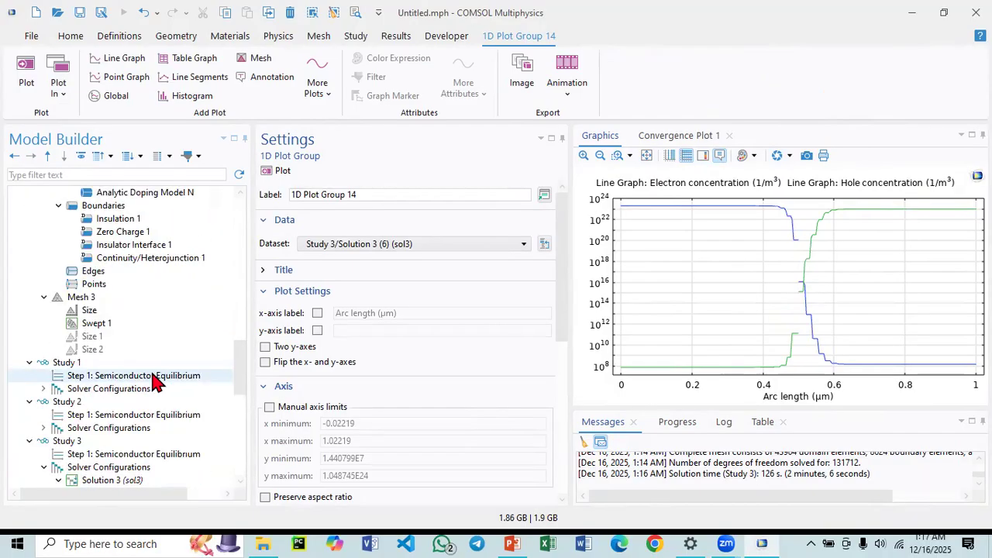
pyautogui.scroll(-11, 155, 380)
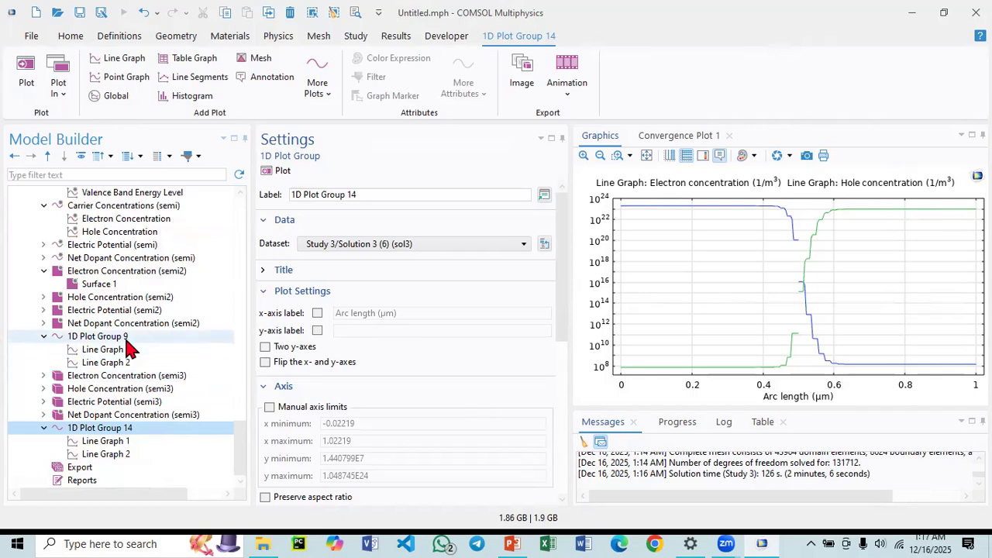
pyautogui.click(93, 338)
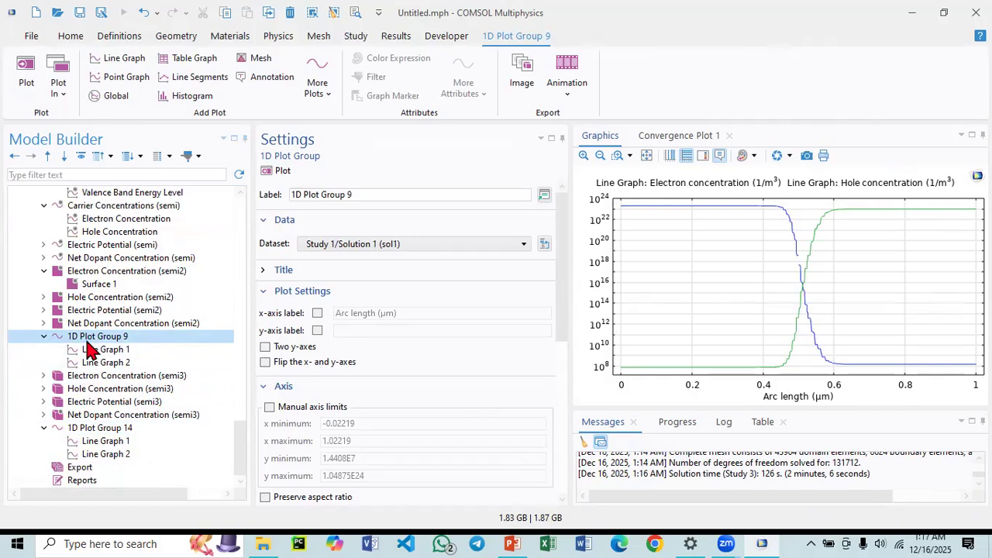
pyautogui.scroll(1, 50, 275)
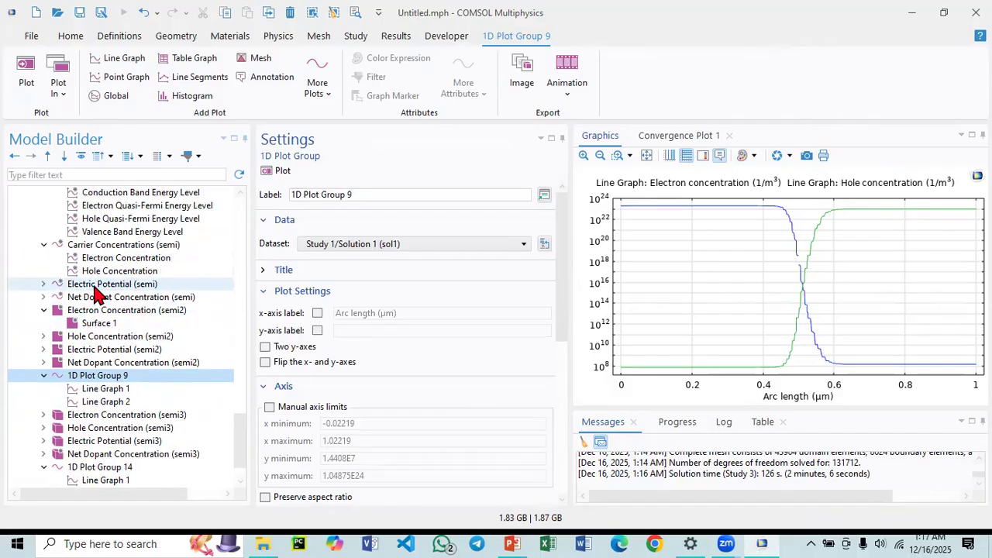
pyautogui.click(107, 246)
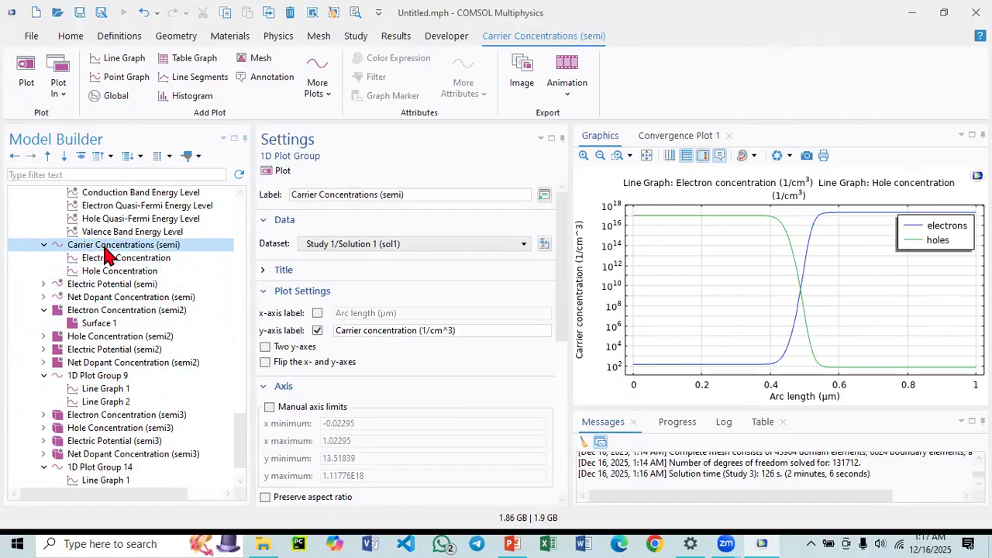
pyautogui.scroll(-1, 73, 325)
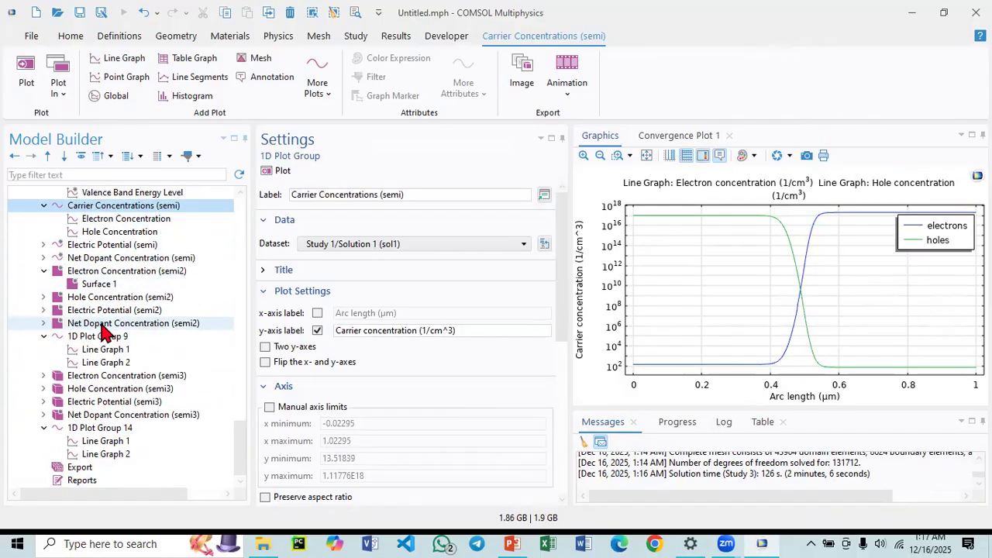
pyautogui.click(91, 430)
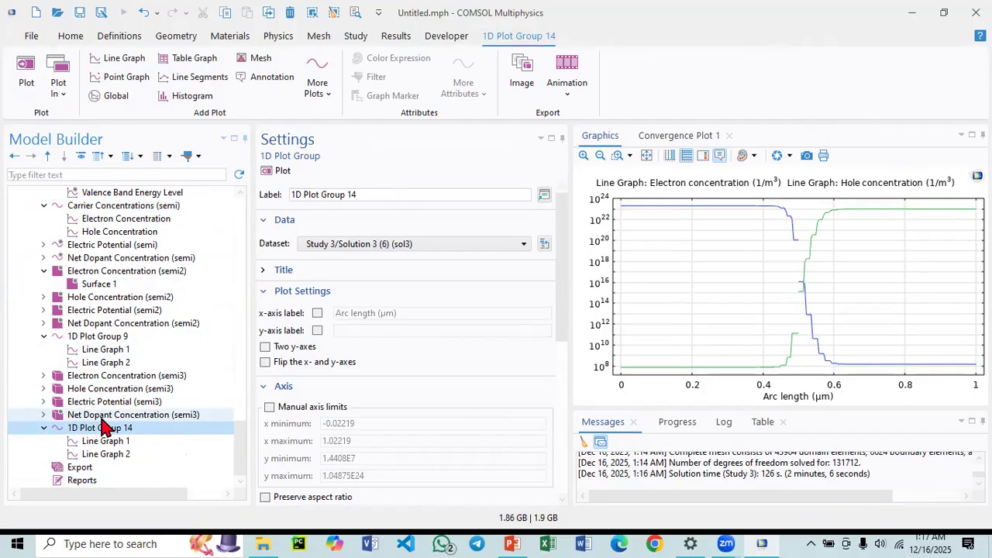
pyautogui.click(98, 337)
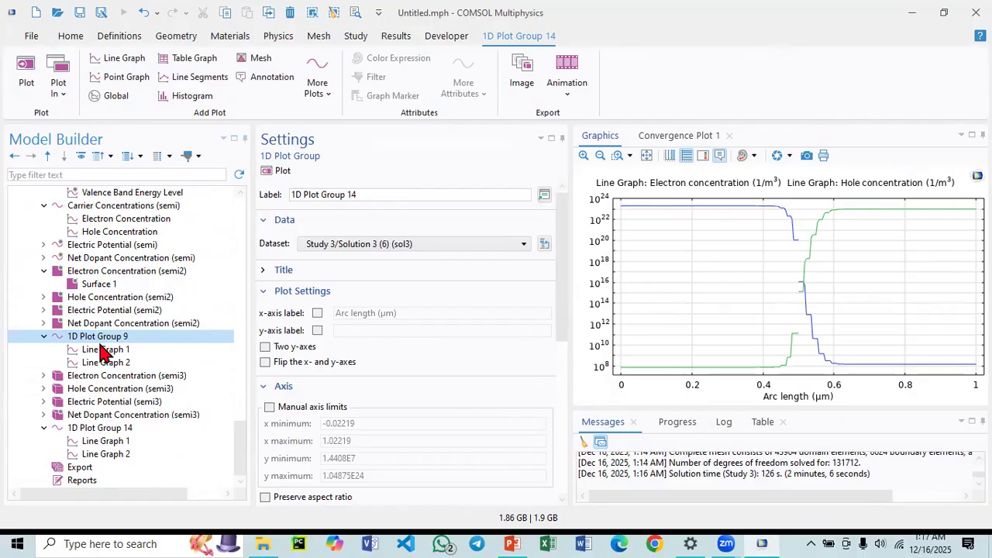
pyautogui.scroll(4, 109, 352)
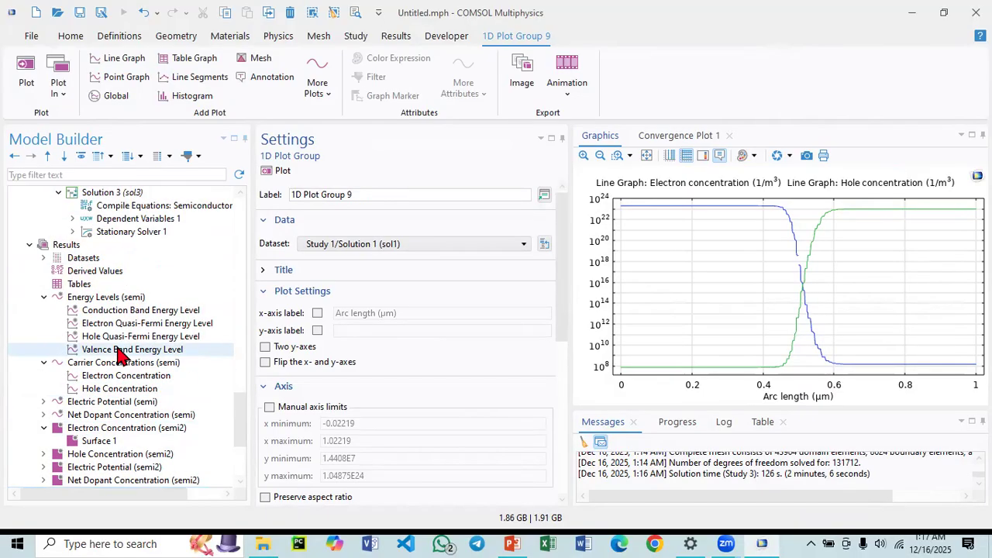
pyautogui.scroll(1, 120, 356)
pyautogui.click(140, 403)
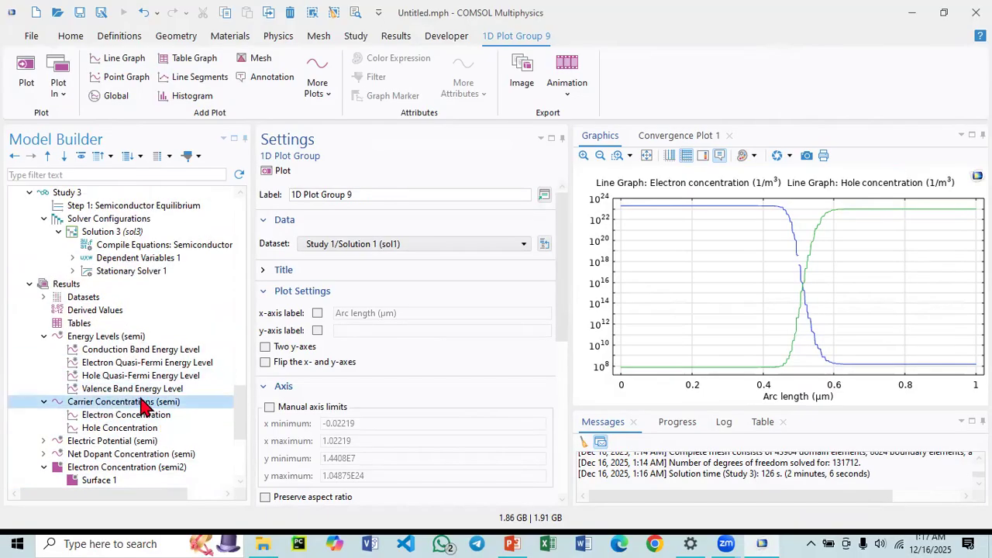
pyautogui.moveTo(750, 373)
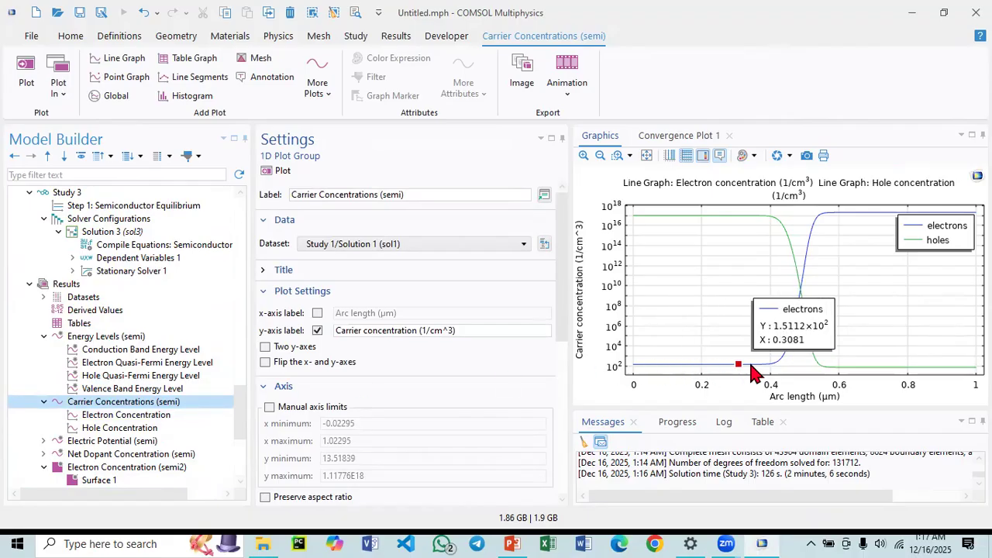